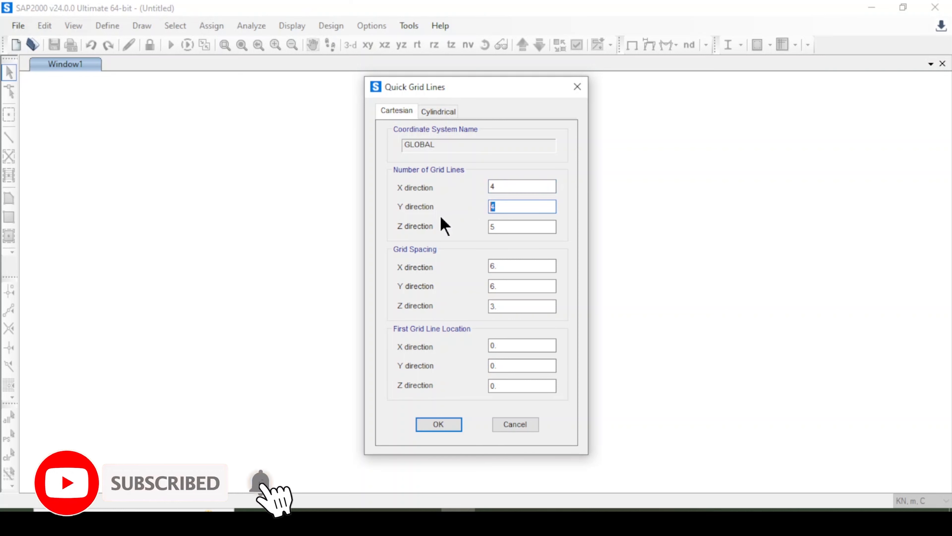
# Create the Cartesian grid with 5 grid lines in the Y direction and 4 in the Z direction.
pyautogui.write('5')
pyautogui.press('Tab')
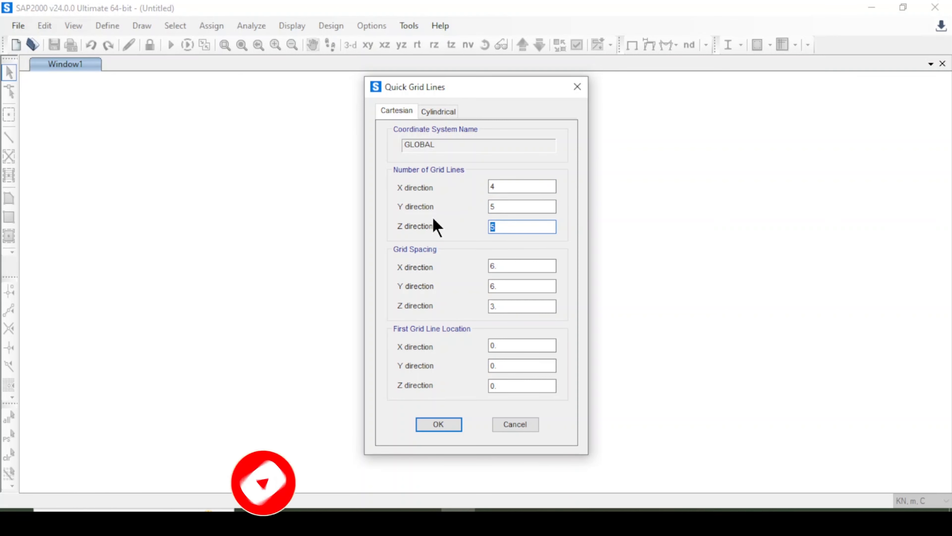
pyautogui.write('4')
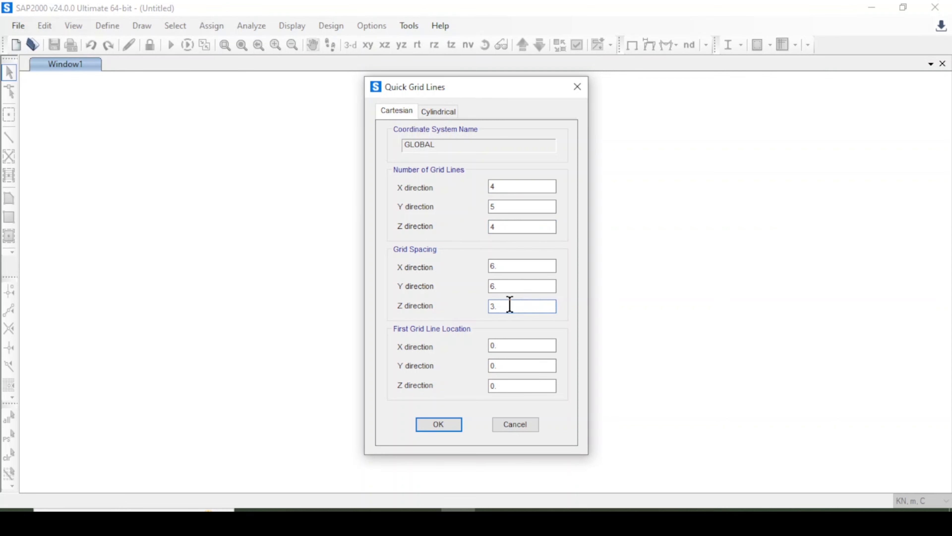
pyautogui.click(443, 425)
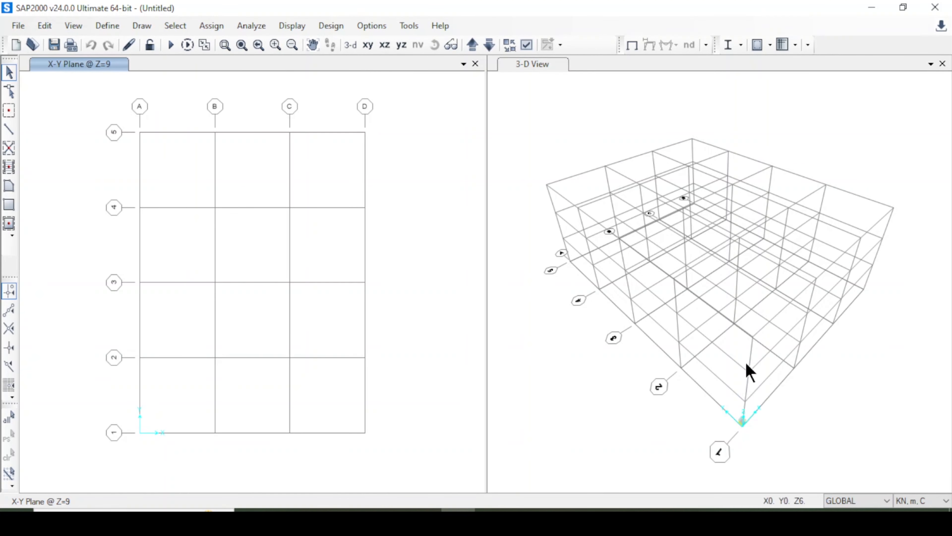
# Edit the GLOBAL grid system by spacing, adding one Z grid line and setting the Z4 spacing to 3.3 m.
pyautogui.rightClick(587, 327)
pyautogui.click(606, 334)
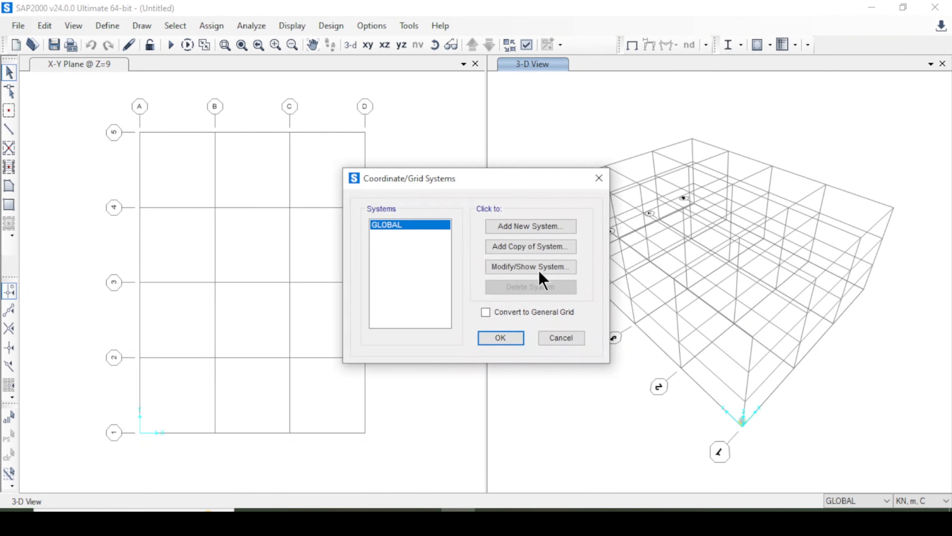
pyautogui.click(513, 279)
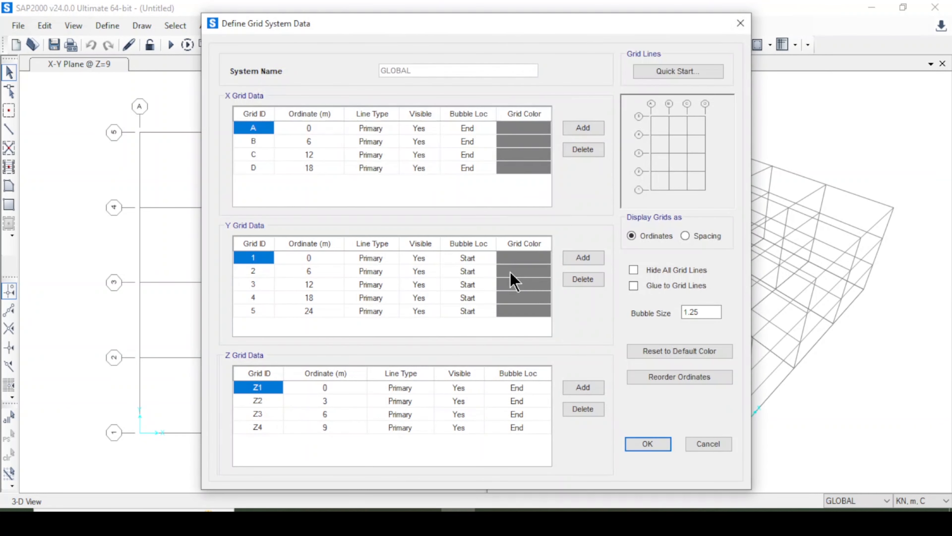
pyautogui.click(714, 240)
pyautogui.click(588, 388)
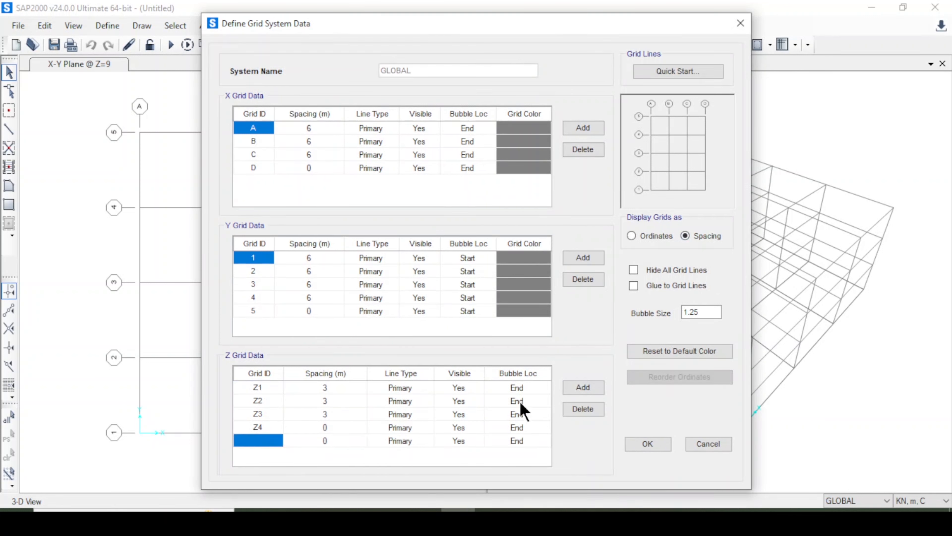
pyautogui.click(342, 428)
pyautogui.write('3.3')
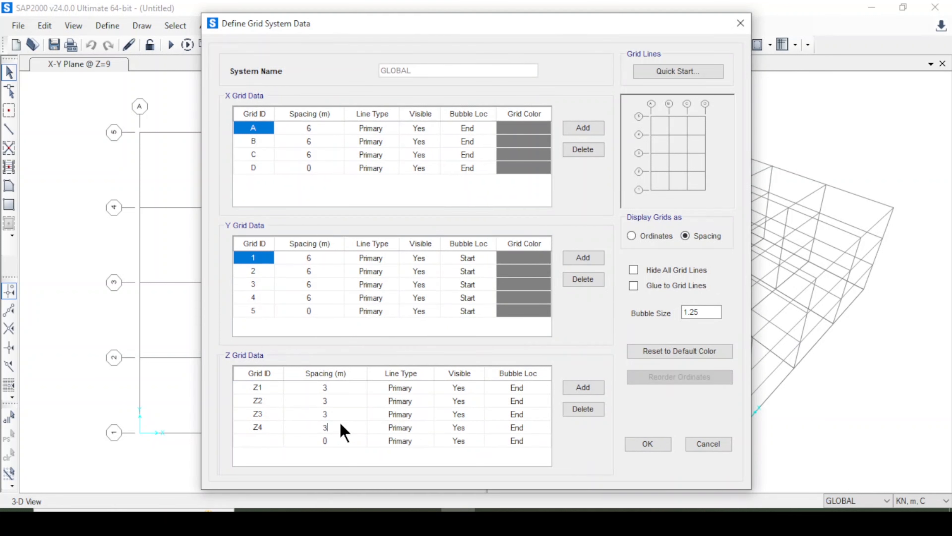
pyautogui.click(647, 446)
pyautogui.click(501, 337)
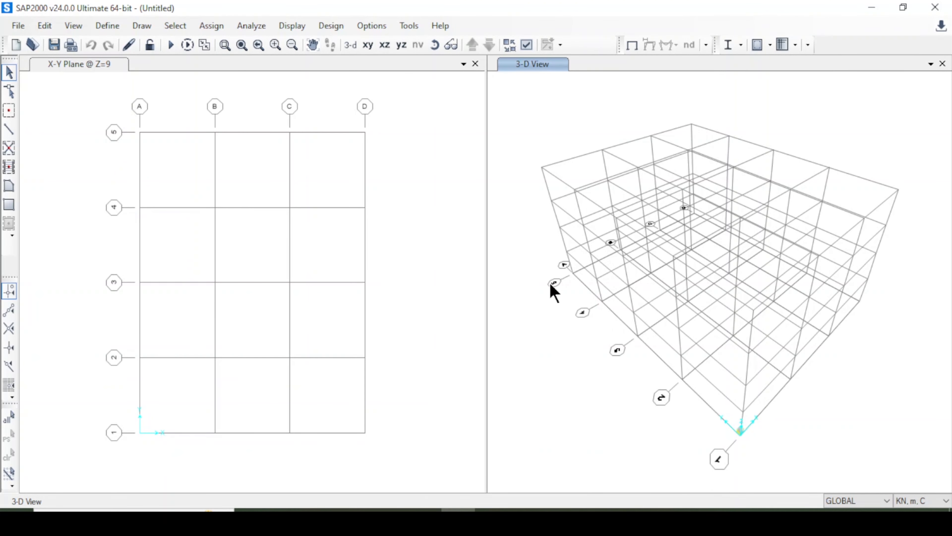
# Rename the 4000Psi concrete material as "4000 Psi".
pyautogui.click(415, 346)
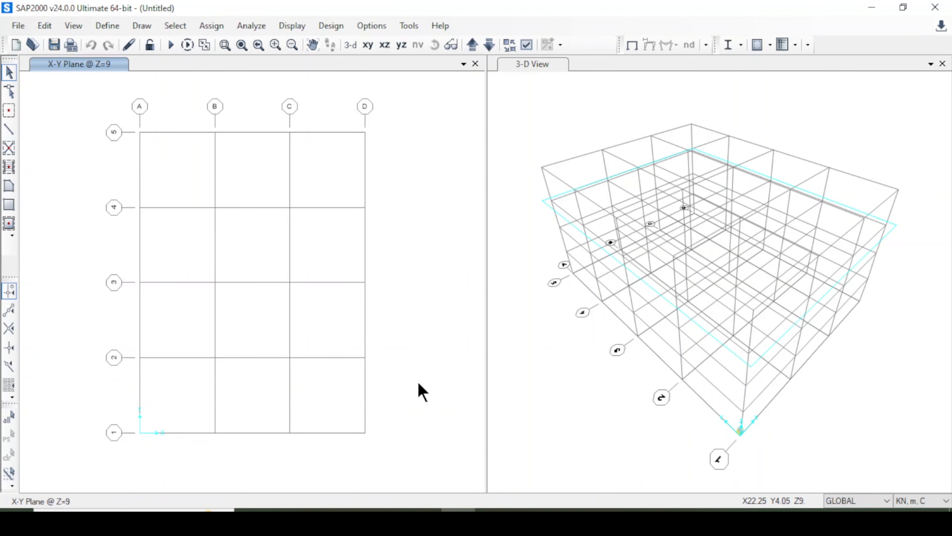
pyautogui.click(108, 26)
pyautogui.click(107, 26)
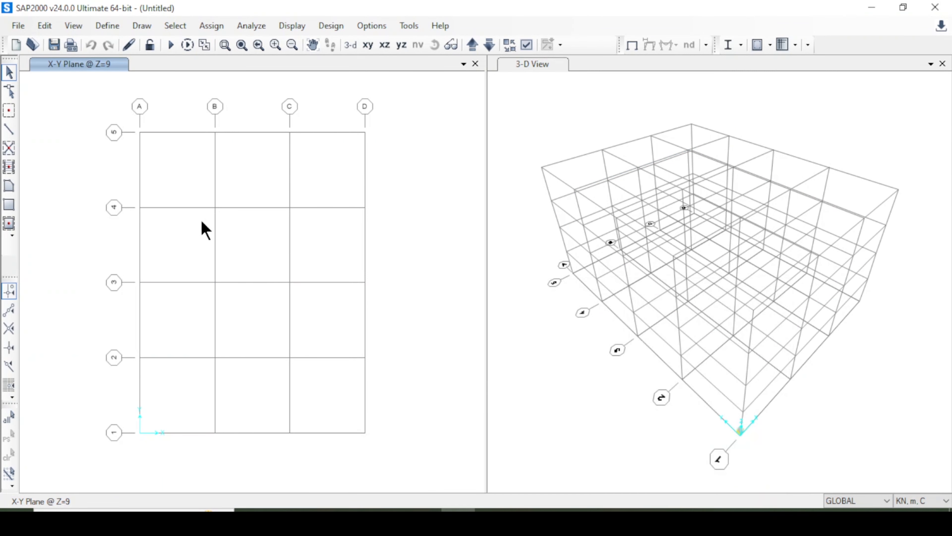
pyautogui.click(107, 26)
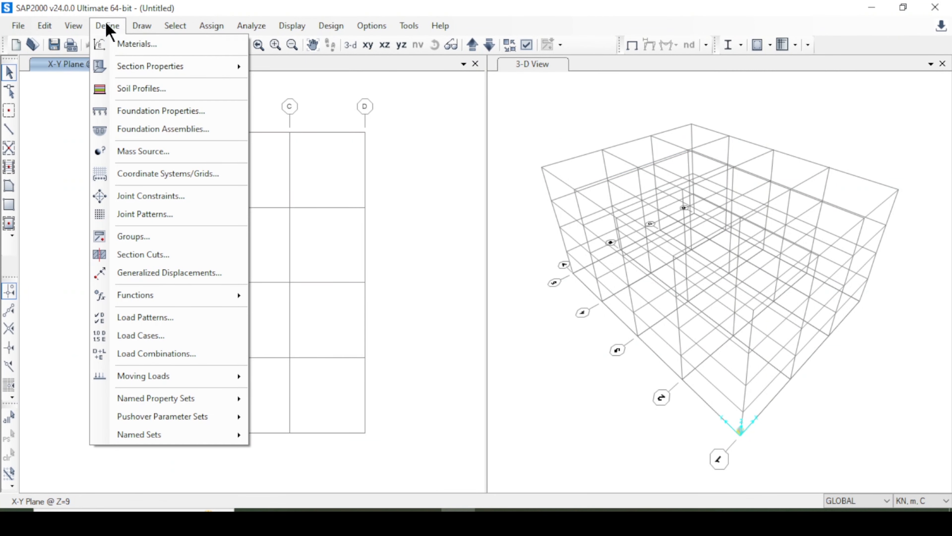
pyautogui.click(113, 42)
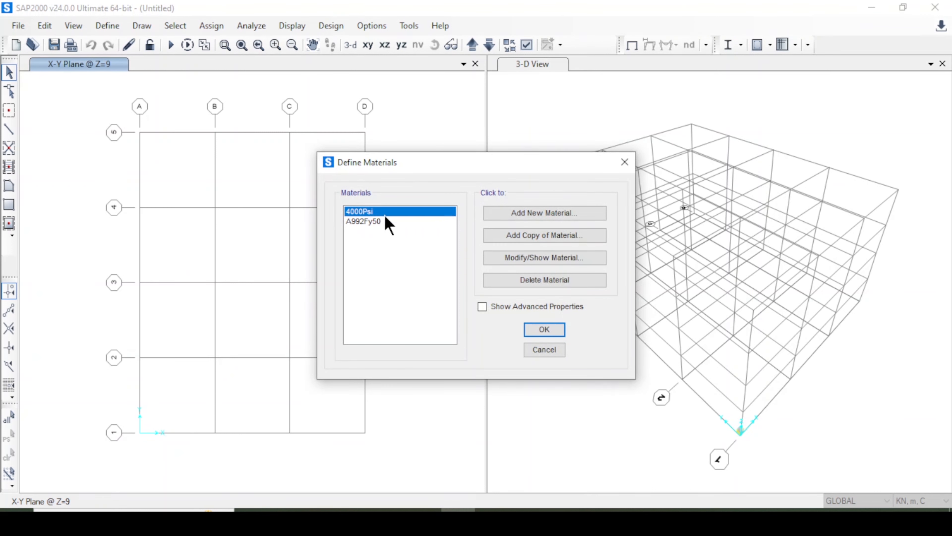
pyautogui.click(546, 259)
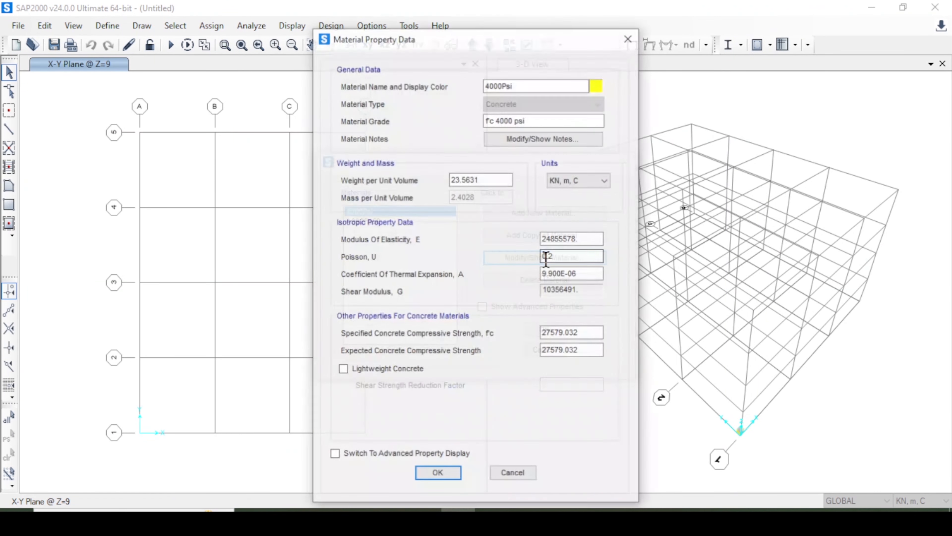
pyautogui.click(518, 80)
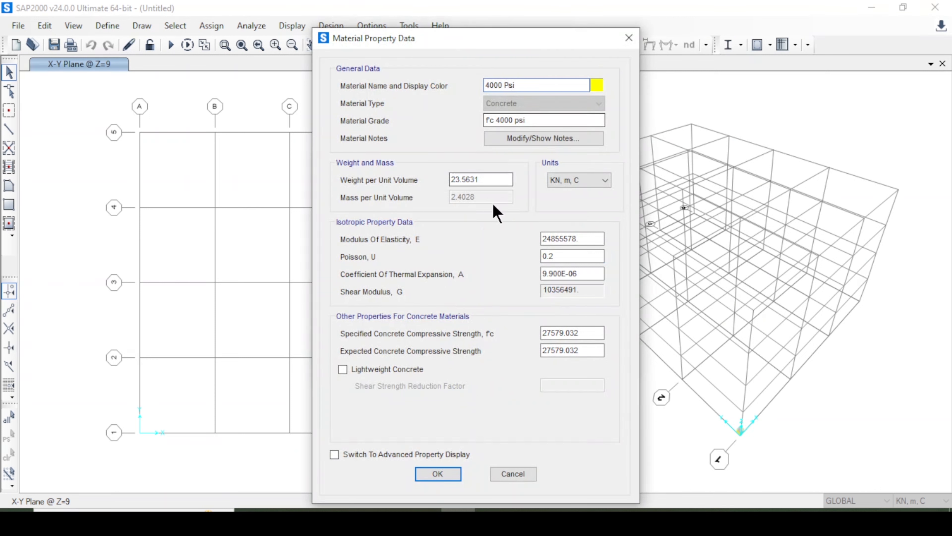
pyautogui.click(437, 476)
pyautogui.click(551, 335)
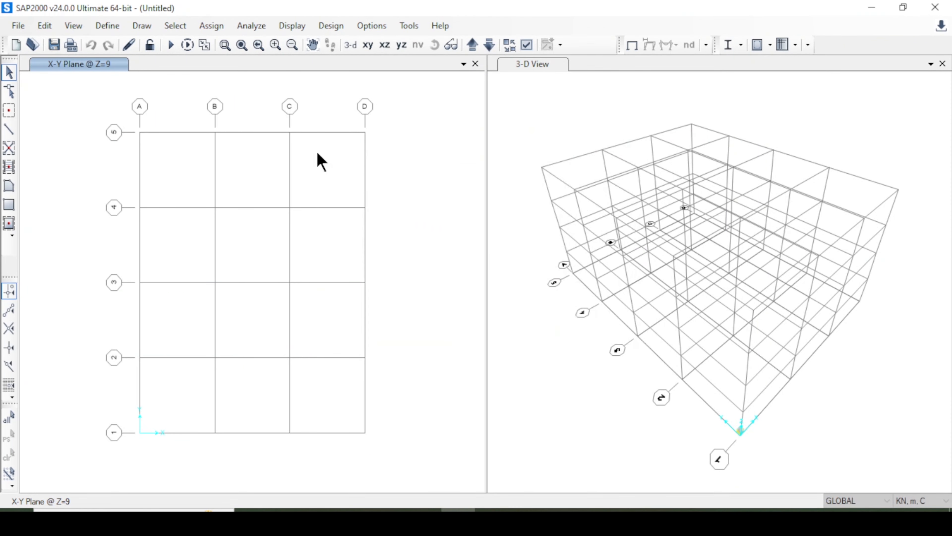
# Start a new rectangular frame section property of the Concrete type.
pyautogui.click(108, 26)
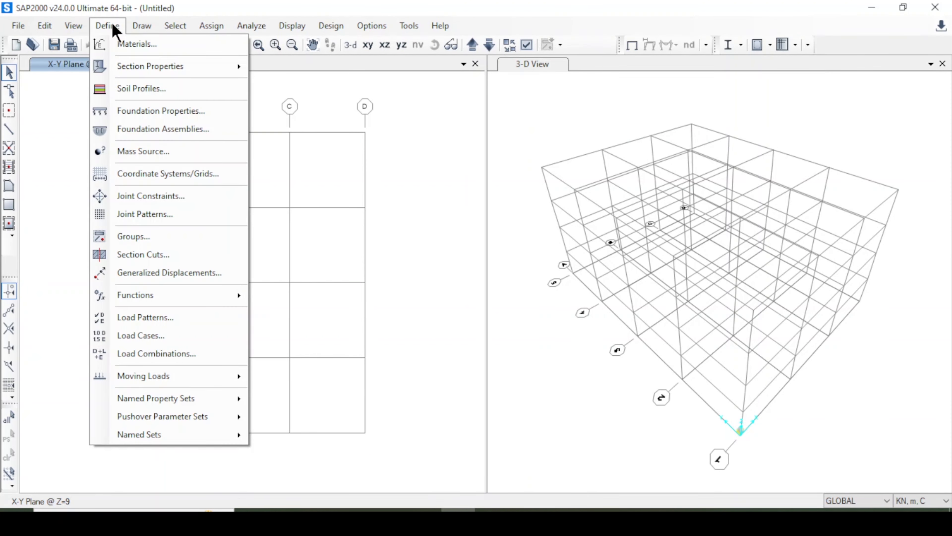
pyautogui.click(108, 25)
pyautogui.click(108, 25)
pyautogui.moveTo(175, 73)
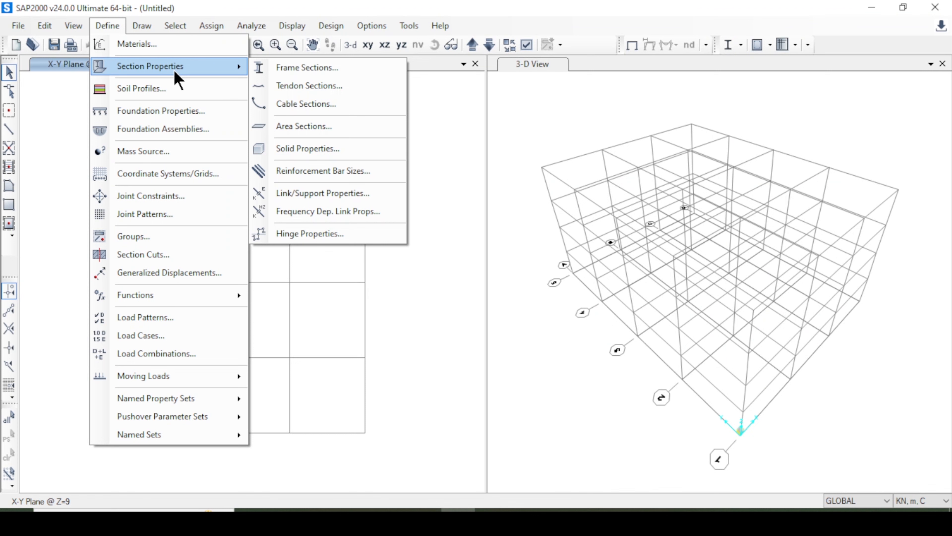
pyautogui.click(315, 71)
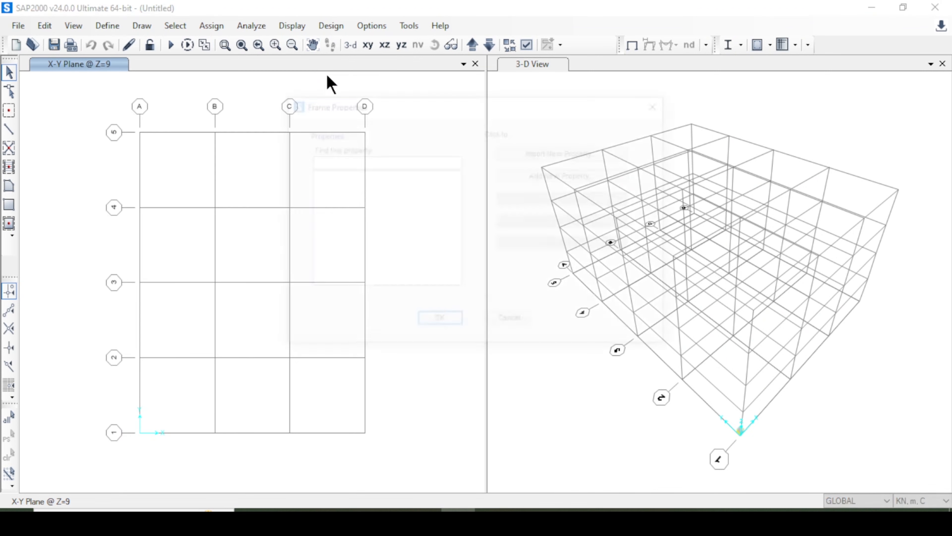
pyautogui.click(561, 176)
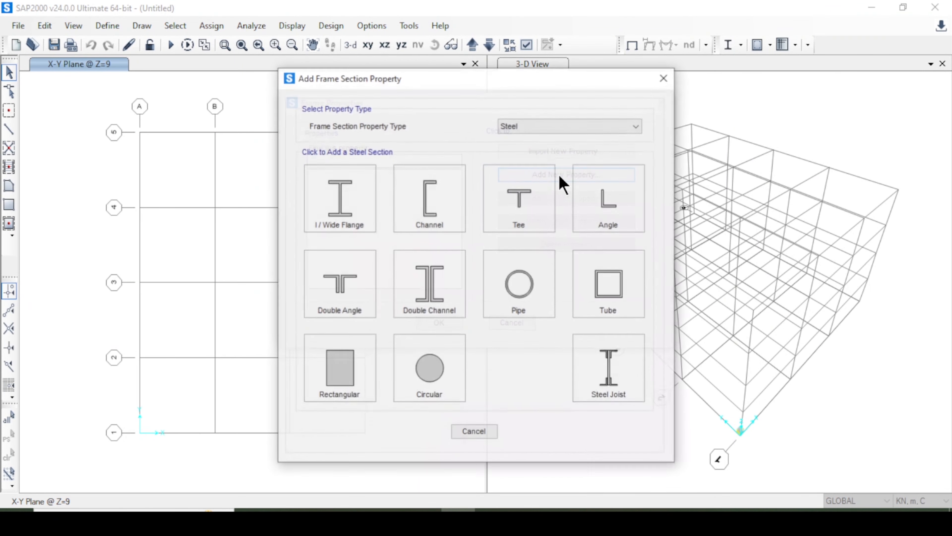
pyautogui.click(560, 128)
pyautogui.click(553, 159)
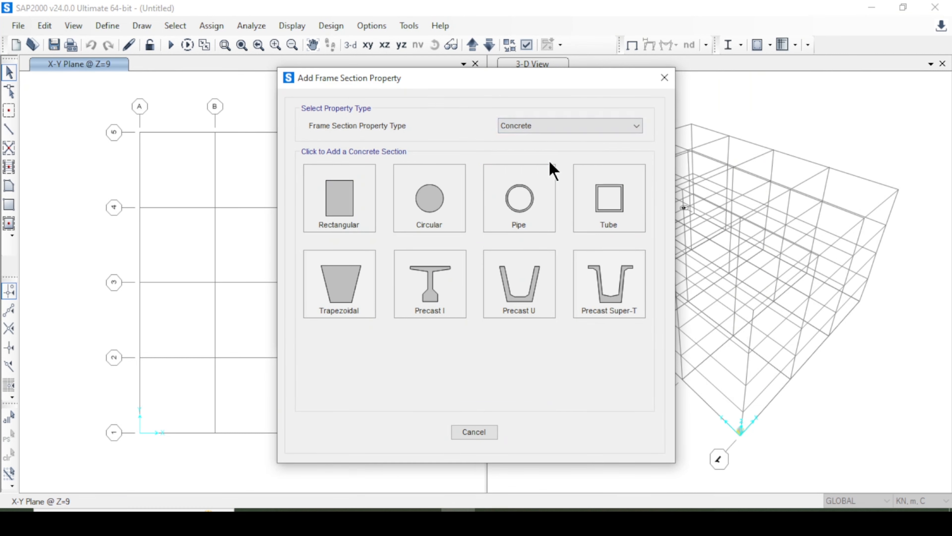
pyautogui.click(343, 196)
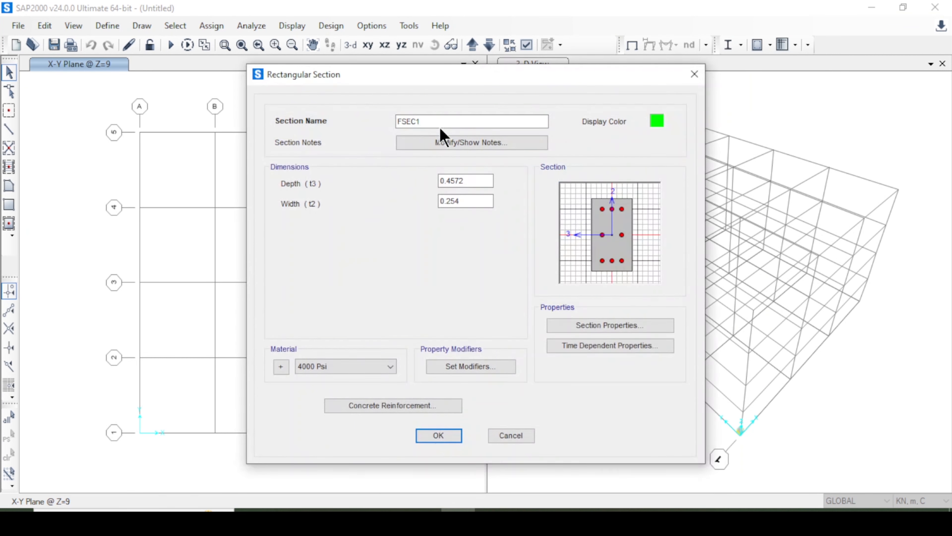
# Name the section "Column 40 x 40" and set its depth to 0.40 and width to 040.
pyautogui.press('BackSpace')
pyautogui.write('Column 40 x 40')
pyautogui.moveTo(485, 181); pyautogui.dragTo(388, 185)
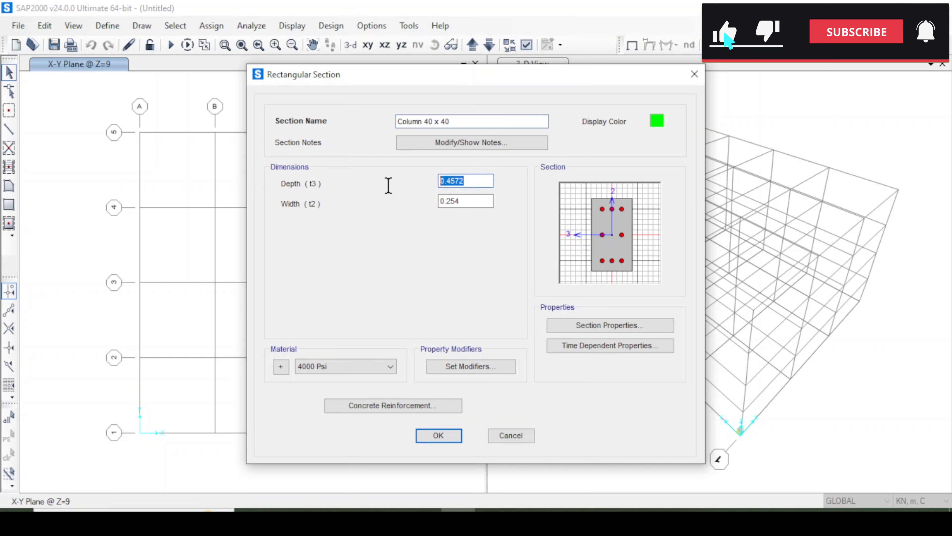
pyautogui.write('0.40')
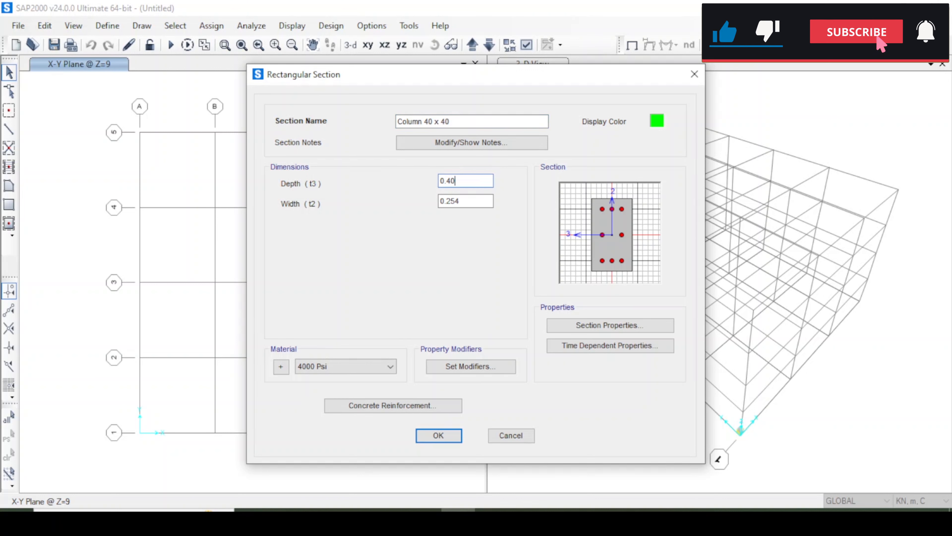
pyautogui.moveTo(479, 195); pyautogui.dragTo(423, 200)
pyautogui.write('0')
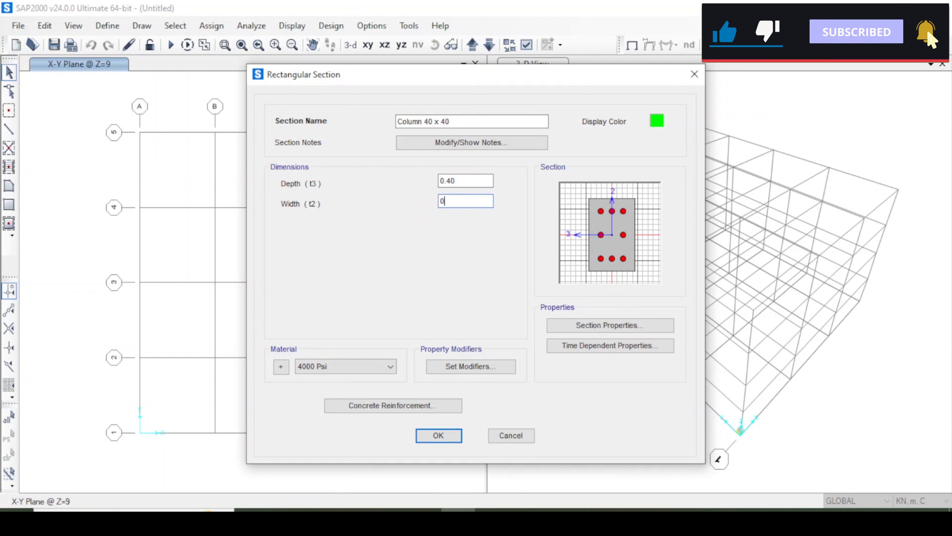
pyautogui.write('40')
pyautogui.click(476, 181)
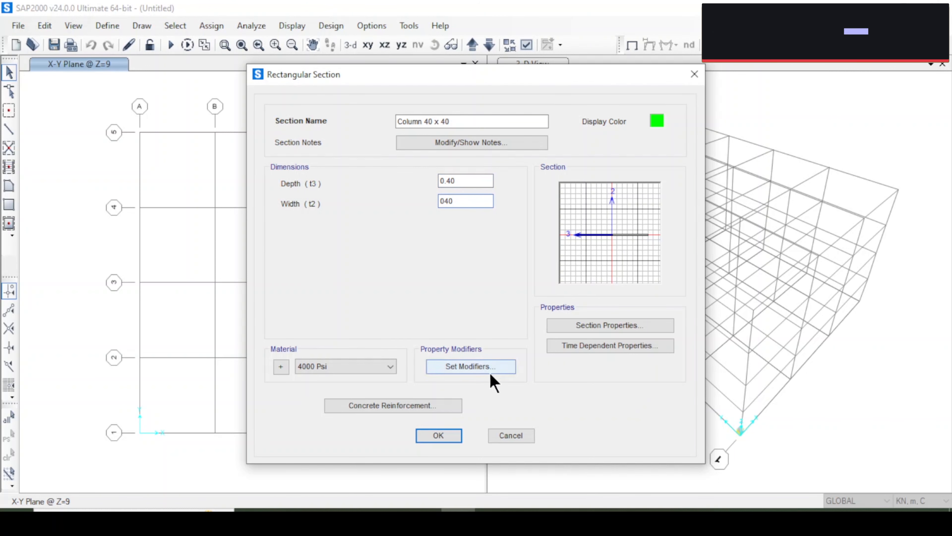
# Set the column's longitudinal bar size to 16d and confinement bar size to 8d, and save the section.
pyautogui.click(368, 367)
pyautogui.click(368, 366)
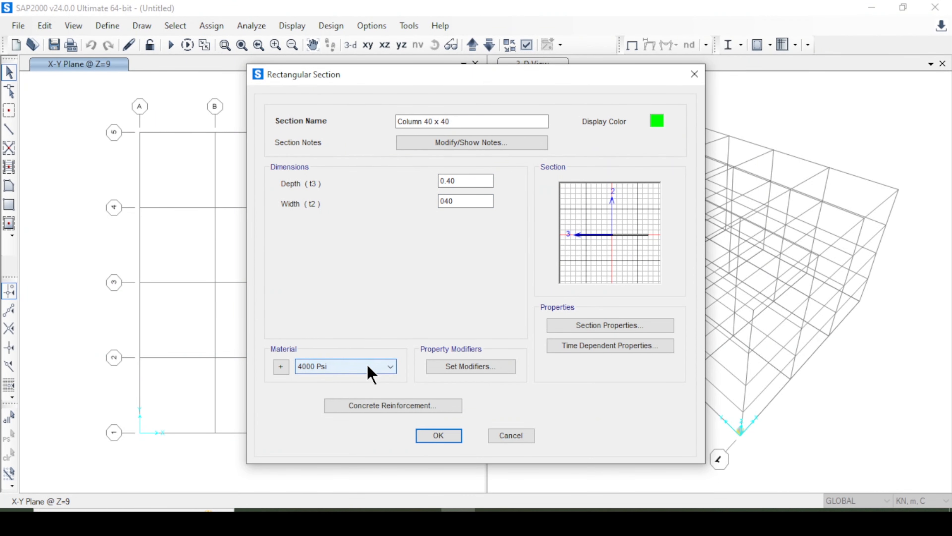
pyautogui.click(392, 409)
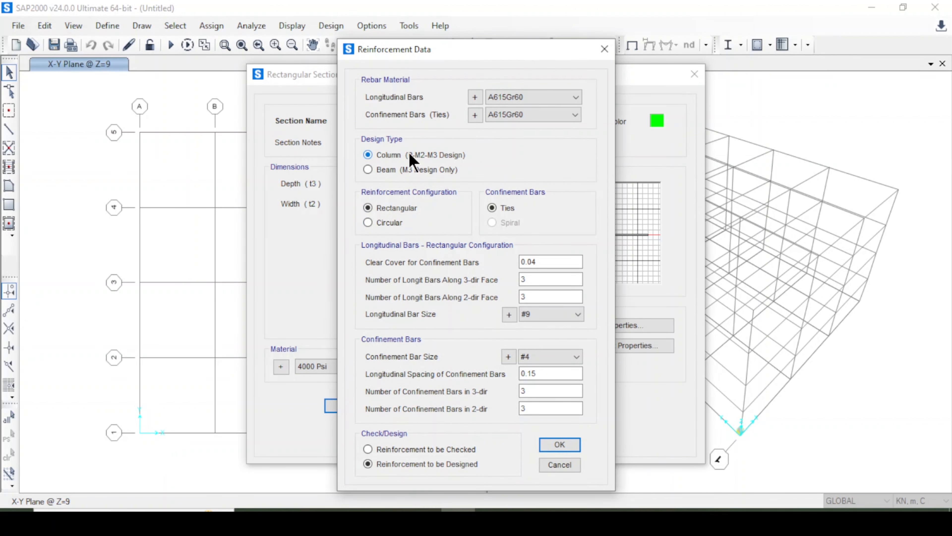
pyautogui.click(562, 96)
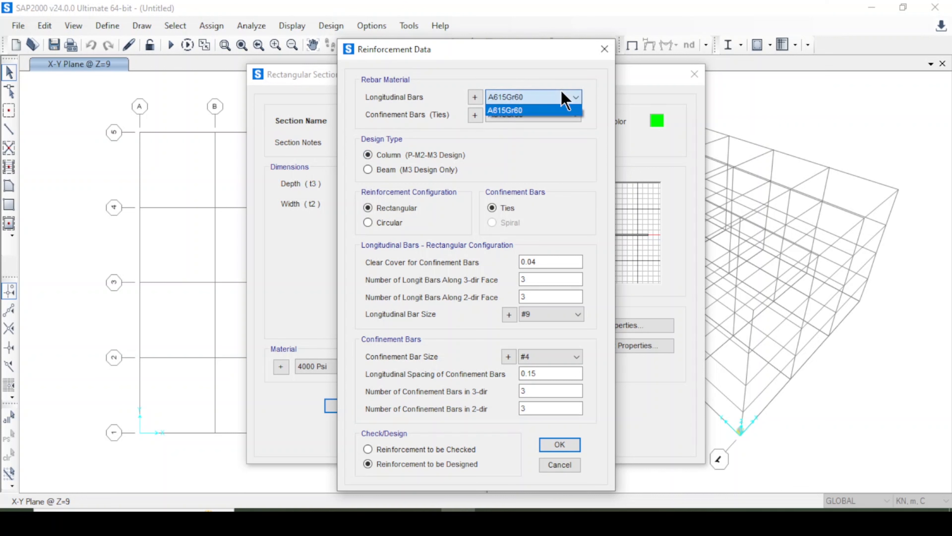
pyautogui.click(562, 96)
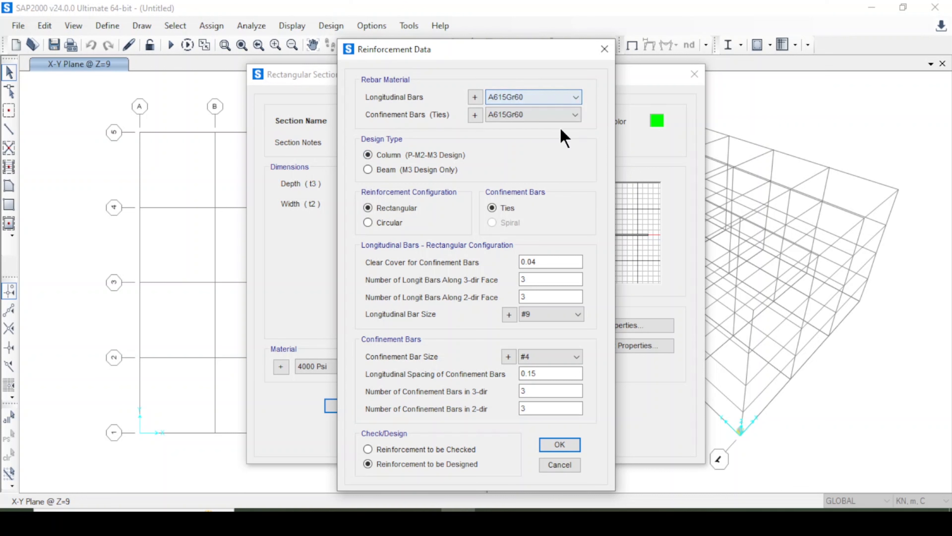
pyautogui.click(566, 313)
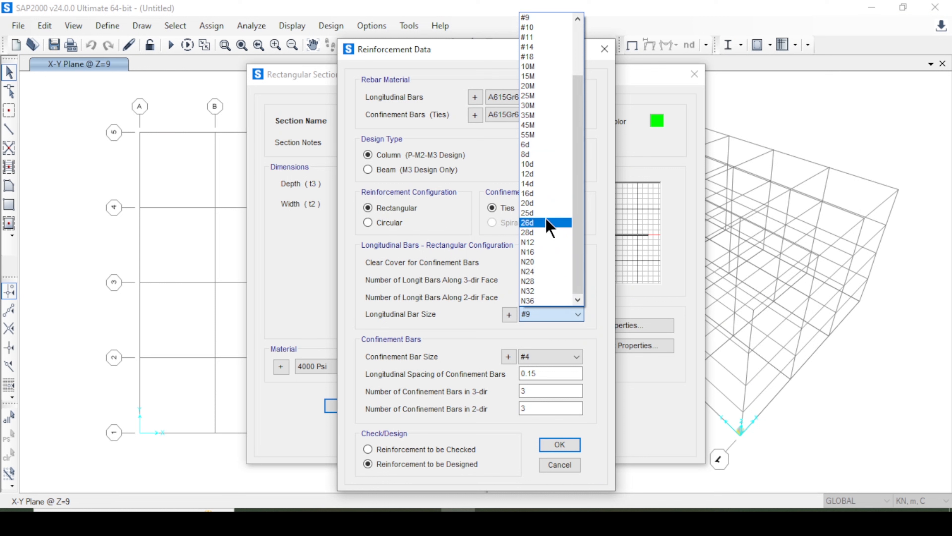
pyautogui.click(550, 193)
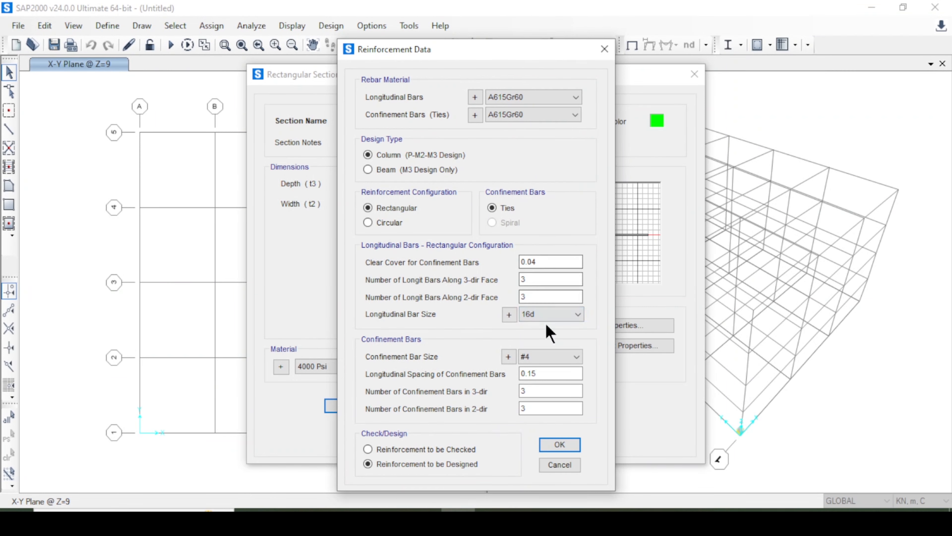
pyautogui.click(542, 360)
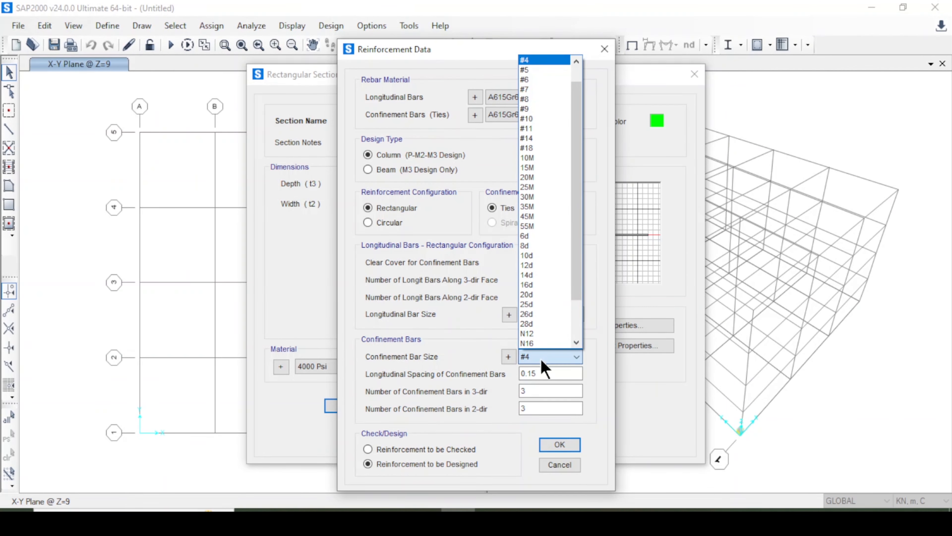
pyautogui.click(548, 247)
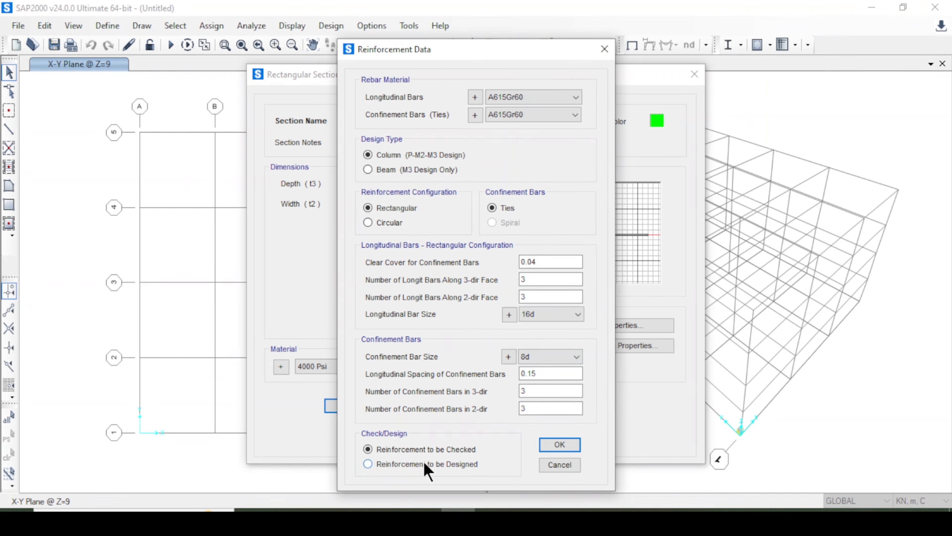
pyautogui.click(566, 447)
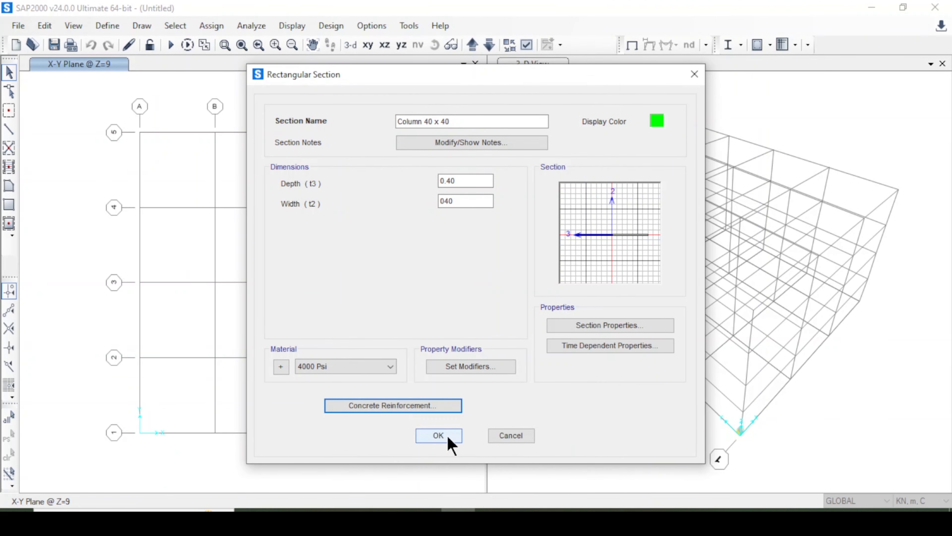
pyautogui.click(439, 436)
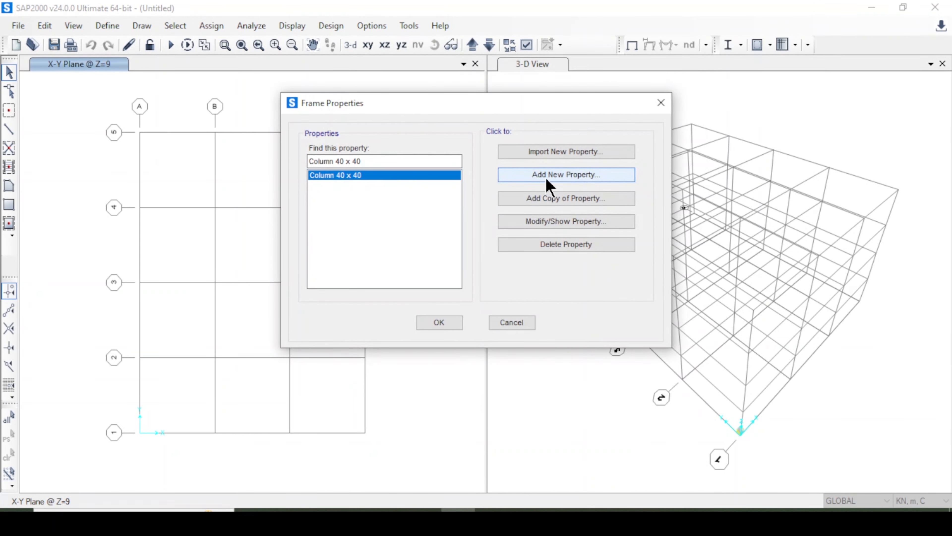
# Add a new rectangular concrete frame section named "Beam 40 x 25".
pyautogui.click(546, 178)
pyautogui.click(664, 79)
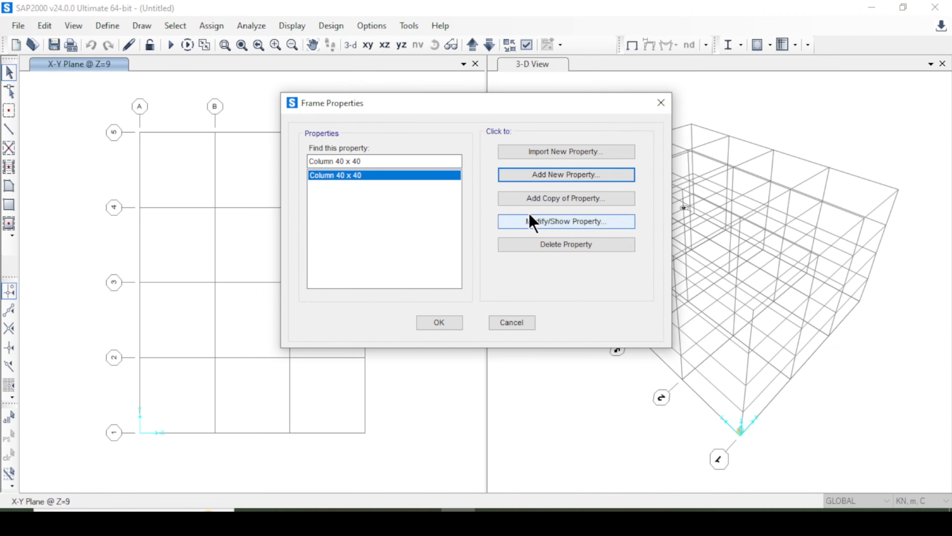
pyautogui.click(530, 174)
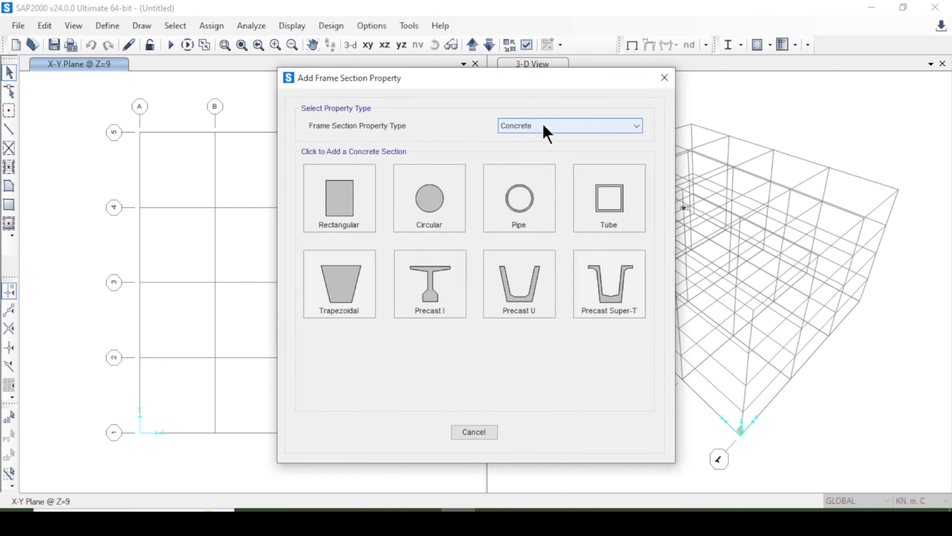
pyautogui.click(360, 205)
pyautogui.doubleClick(440, 121)
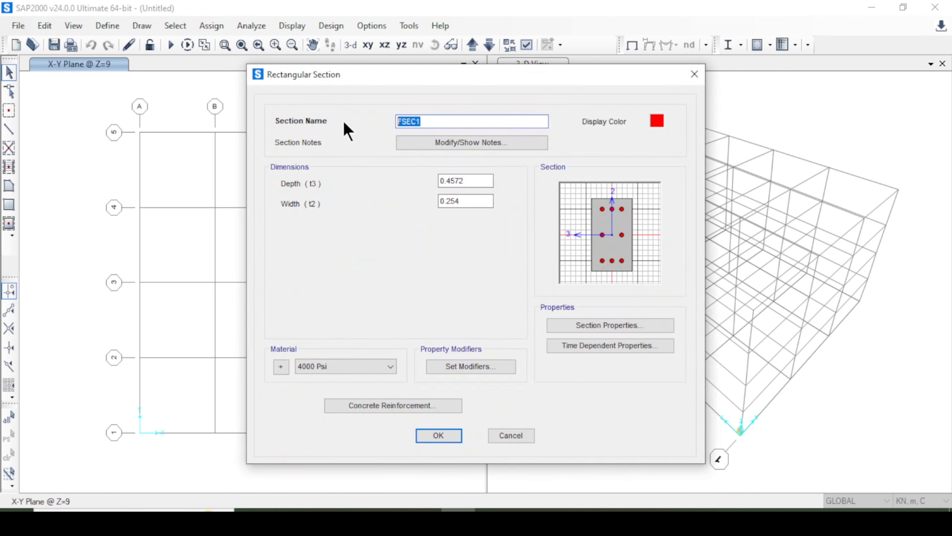
pyautogui.write('Beam 40 x 25')
# Set the beam section's depth to 0.40 and its width to 0.25.
pyautogui.moveTo(478, 181); pyautogui.dragTo(430, 184)
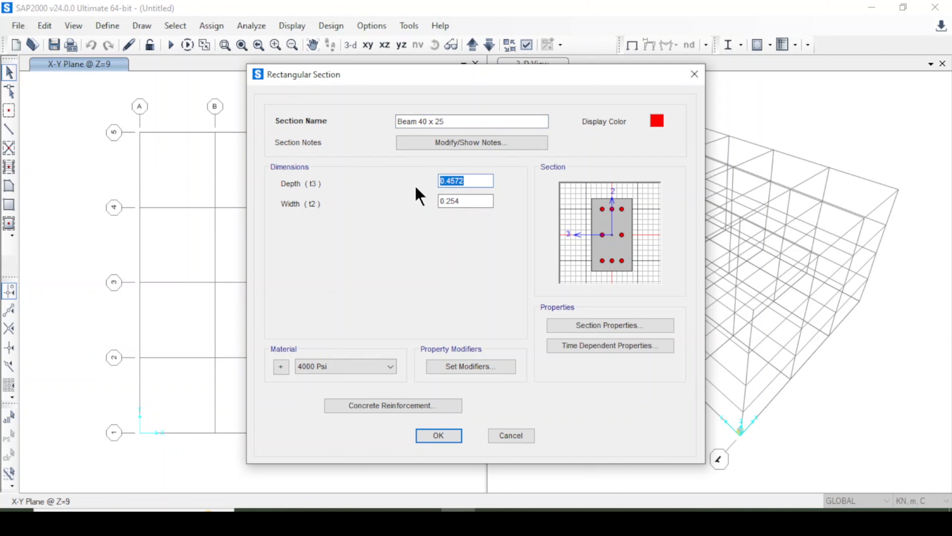
pyautogui.write('0')
pyautogui.click(475, 202)
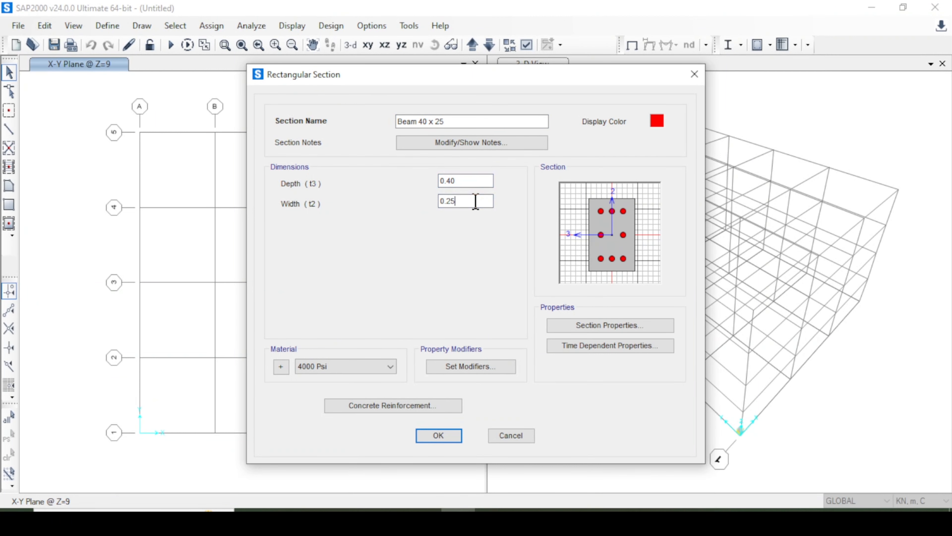
pyautogui.click(460, 180)
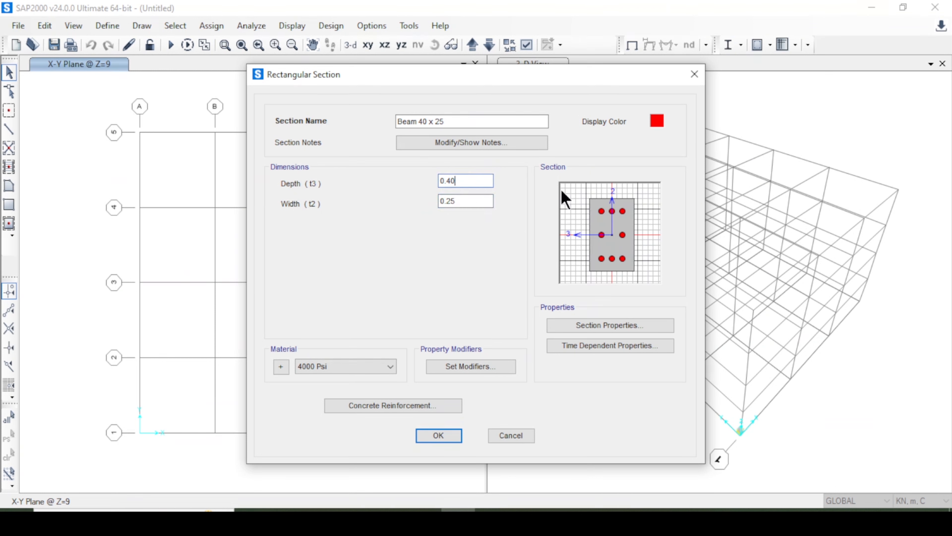
# Set the beam section's reinforcement design type to Beam (M3 Design Only) with A615Gr60 longitudinal bars, and save the section.
pyautogui.click(406, 408)
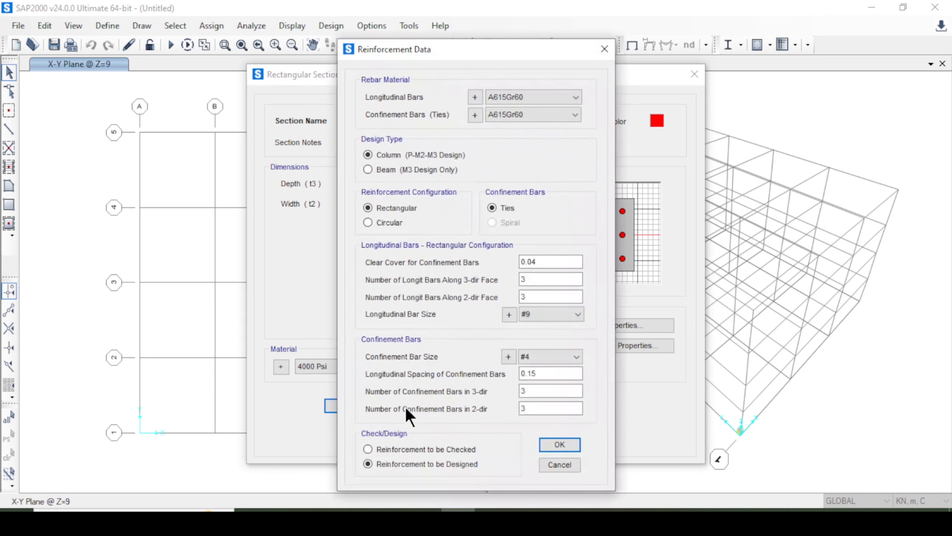
pyautogui.click(390, 170)
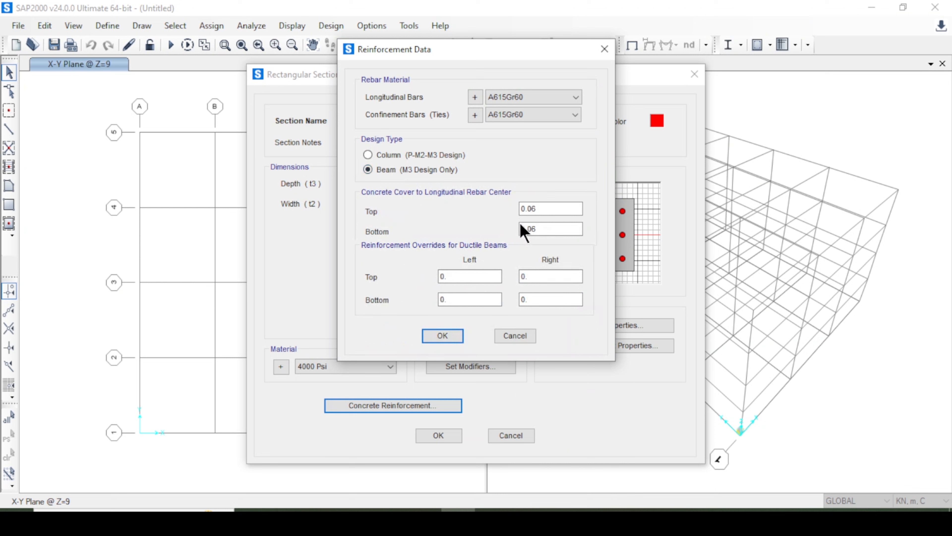
pyautogui.click(526, 100)
pyautogui.click(534, 103)
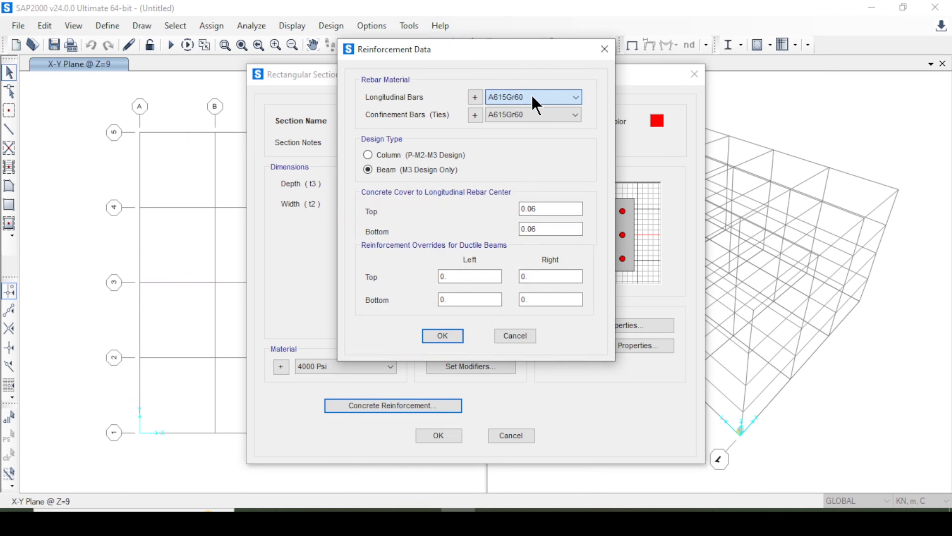
pyautogui.click(535, 101)
pyautogui.click(536, 105)
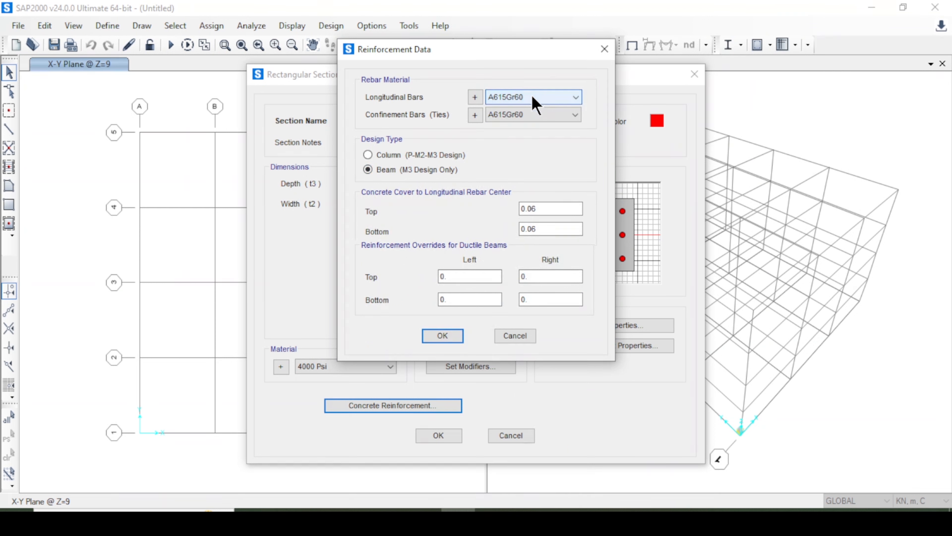
pyautogui.click(536, 101)
pyautogui.click(535, 102)
pyautogui.click(535, 102)
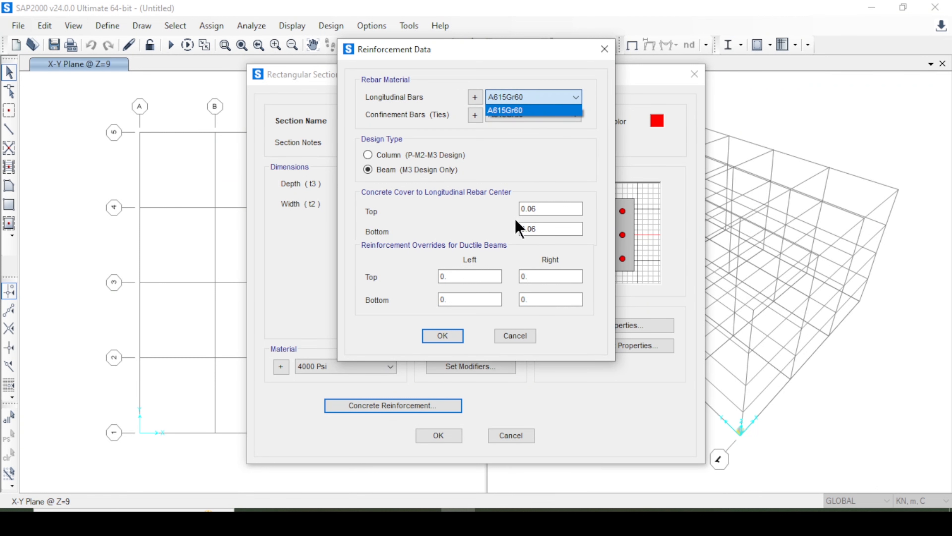
pyautogui.click(442, 336)
pyautogui.click(441, 336)
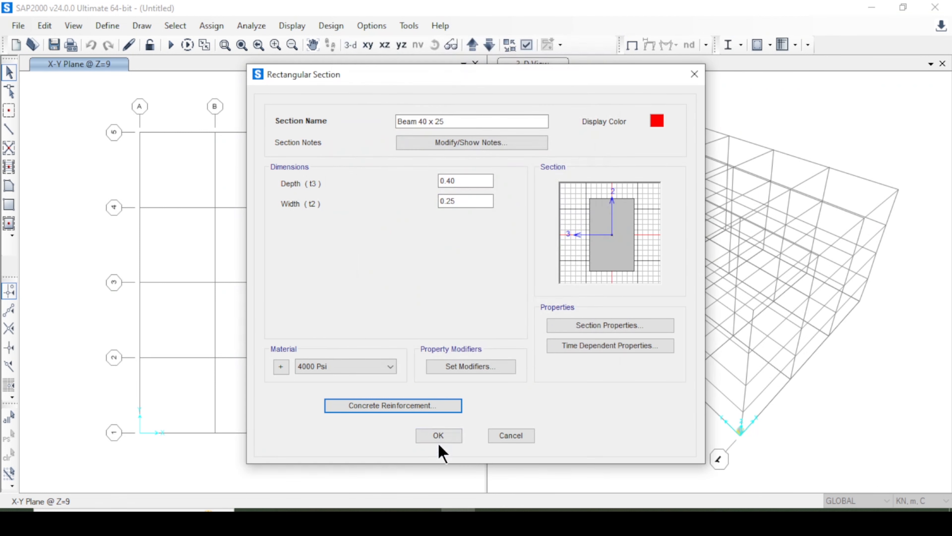
pyautogui.click(438, 435)
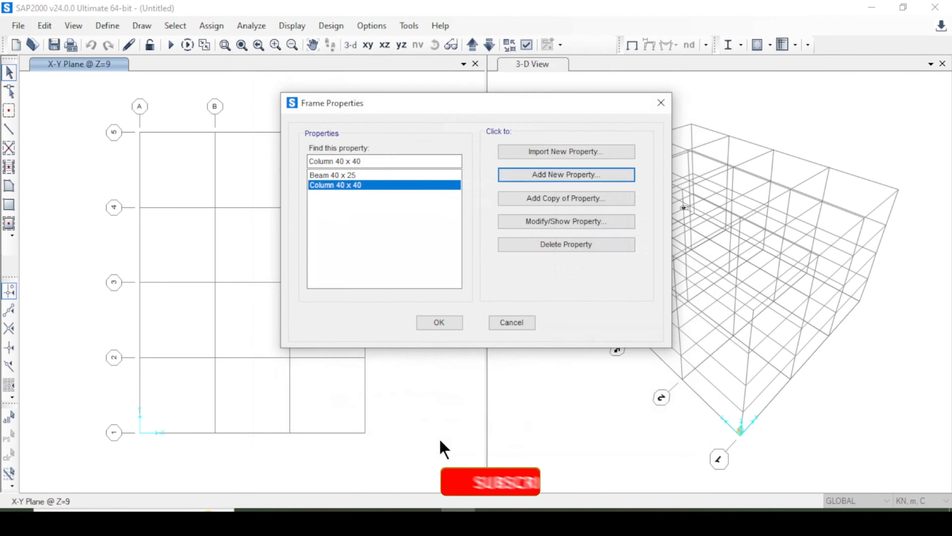
# Correct the "Column 40 x 40" section to a width of 0.40 and depth of 0.40, and accept the frame properties.
pyautogui.click(362, 175)
pyautogui.click(369, 185)
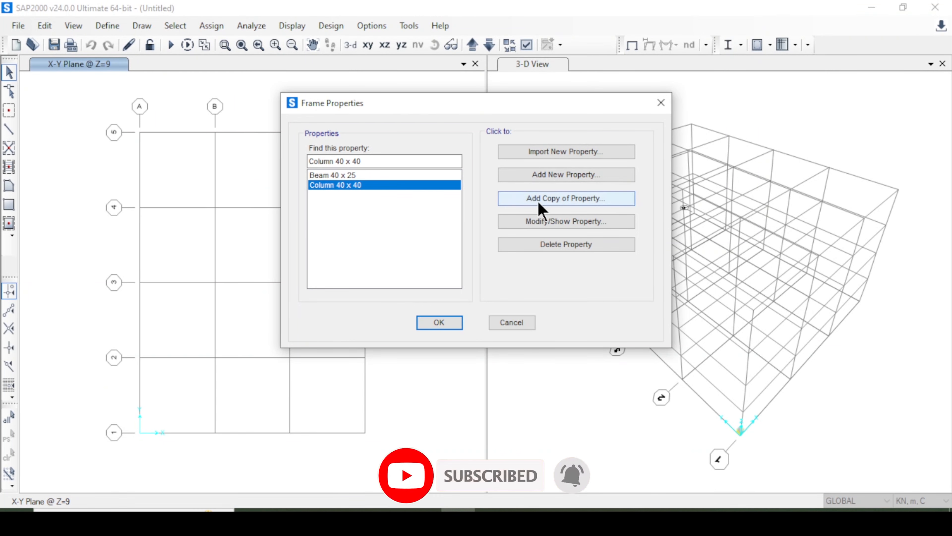
pyautogui.click(563, 223)
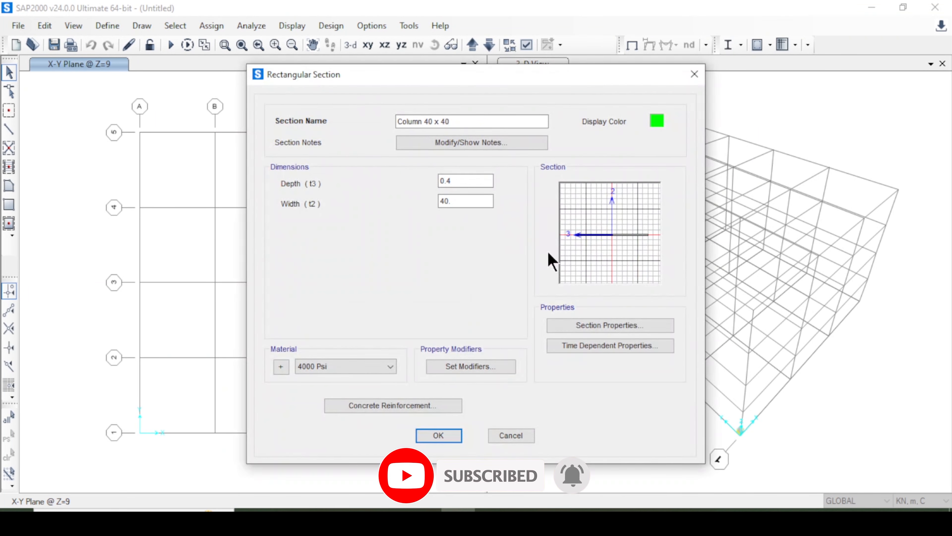
pyautogui.doubleClick(464, 200)
pyautogui.write('0.40')
pyautogui.click(475, 181)
pyautogui.write('0')
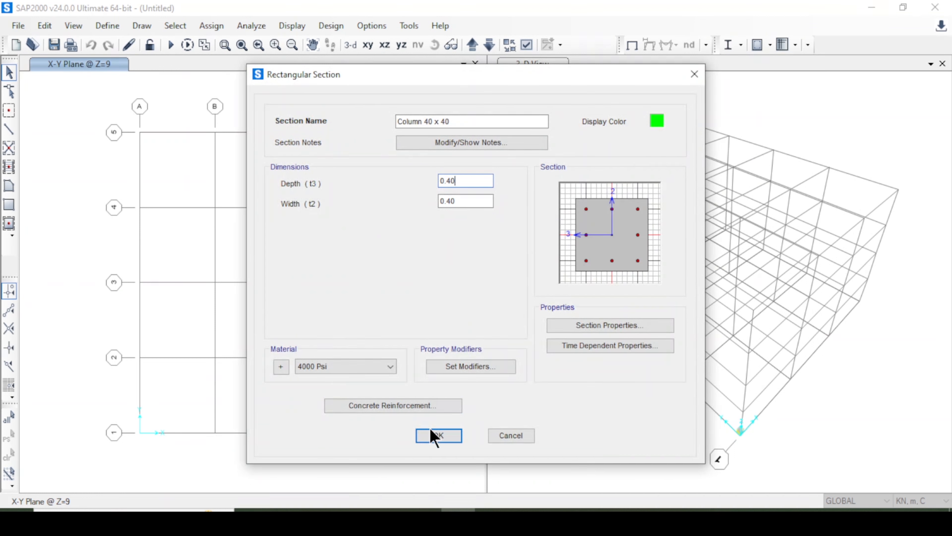
pyautogui.click(437, 436)
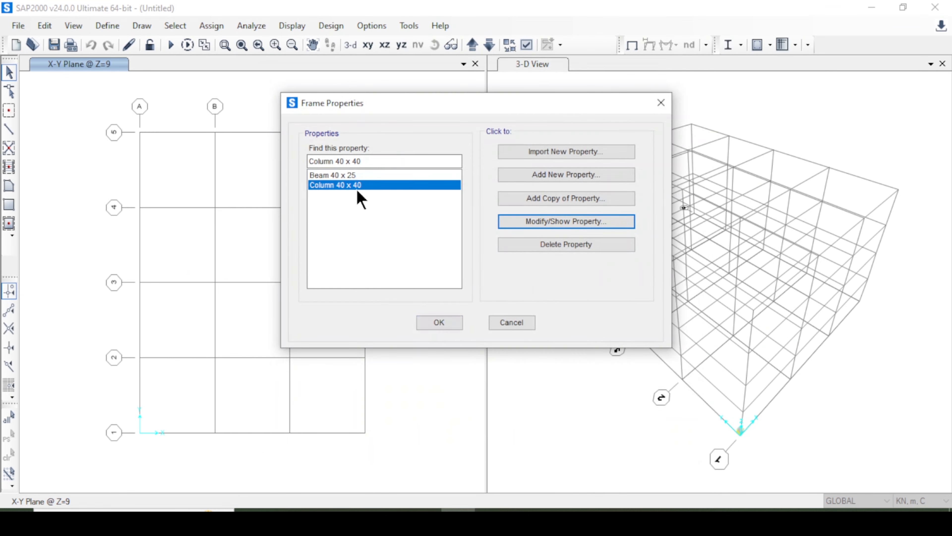
pyautogui.click(349, 175)
pyautogui.click(363, 188)
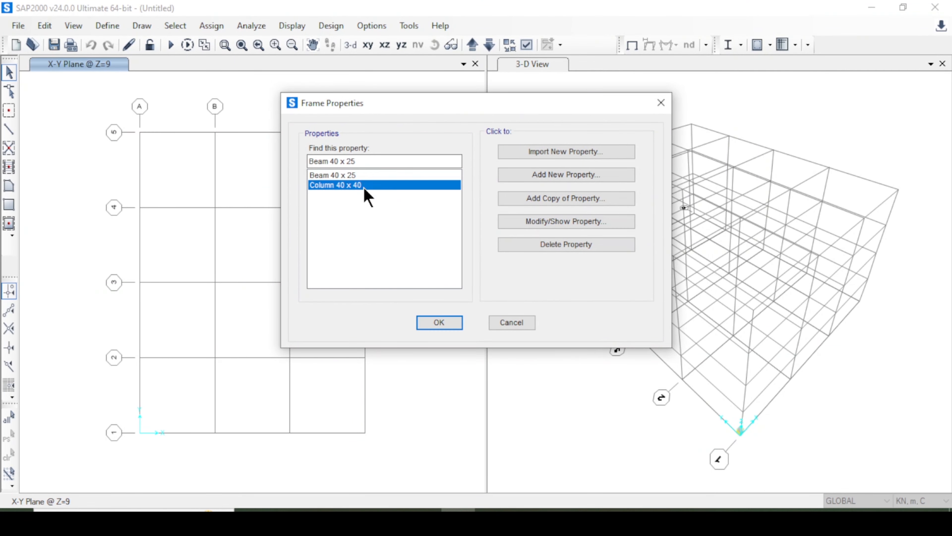
pyautogui.click(440, 323)
# Add a new Shell area section named "Slab 120" and set its type to Membrane.
pyautogui.click(106, 26)
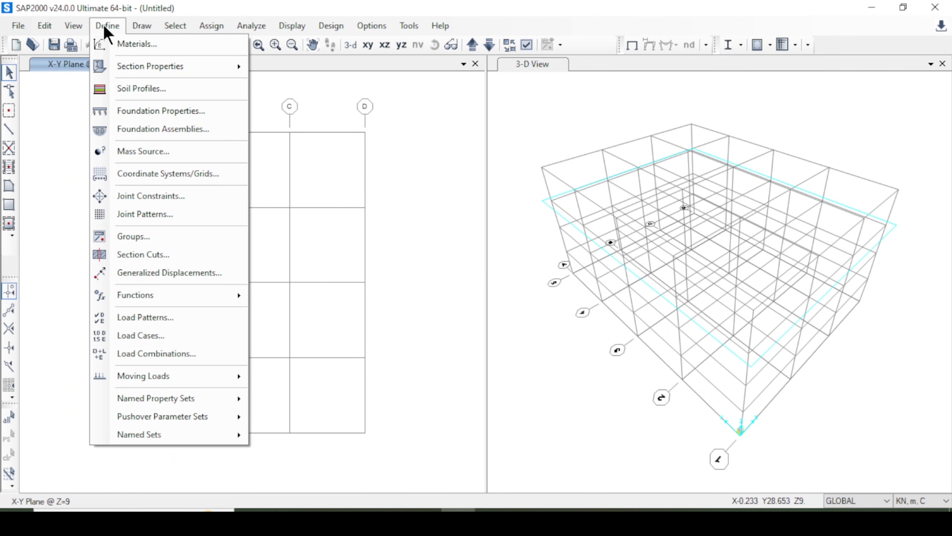
pyautogui.click(107, 27)
pyautogui.click(107, 28)
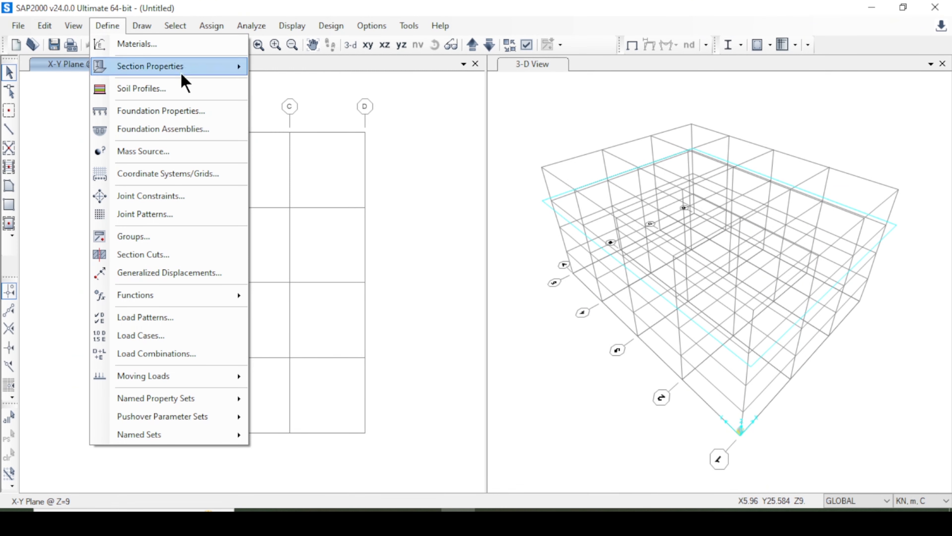
pyautogui.moveTo(183, 74)
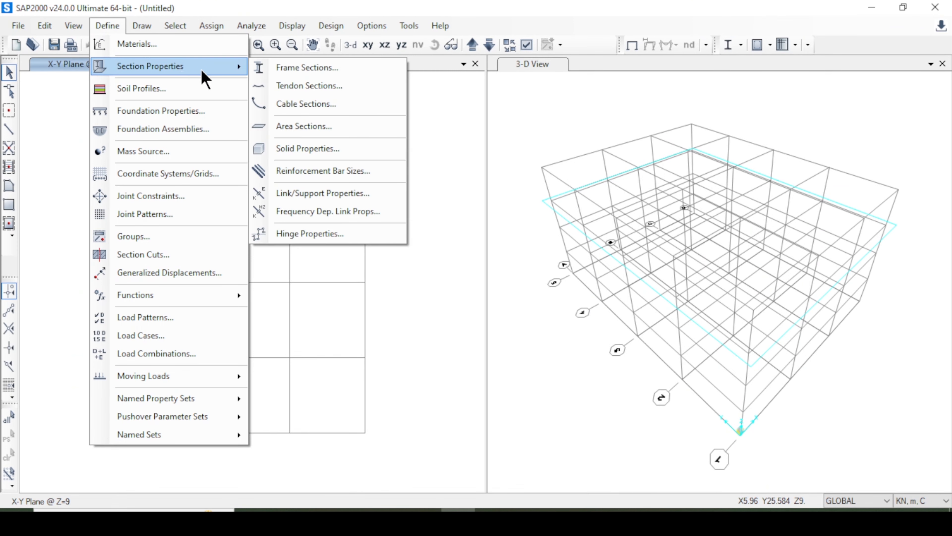
pyautogui.click(320, 127)
pyautogui.click(502, 214)
pyautogui.click(506, 216)
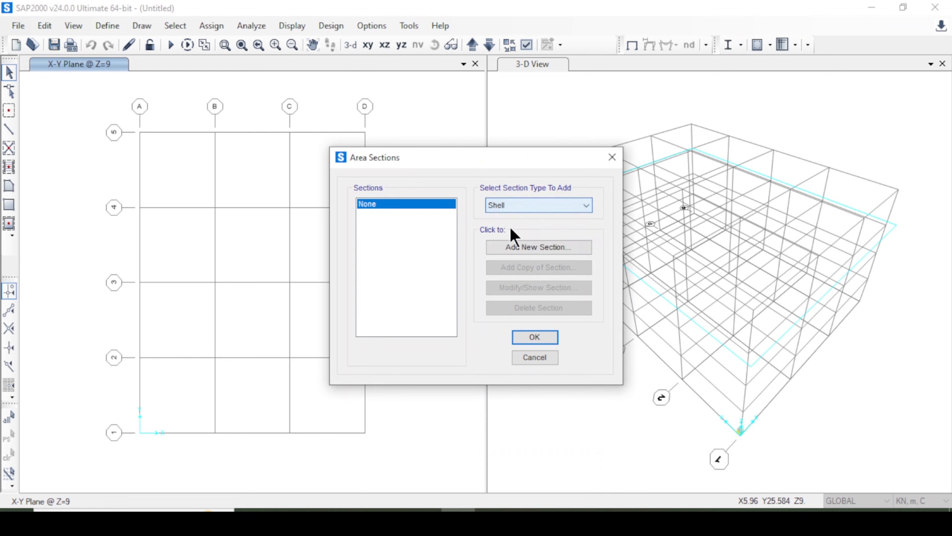
pyautogui.click(521, 249)
pyautogui.moveTo(436, 149); pyautogui.dragTo(244, 166)
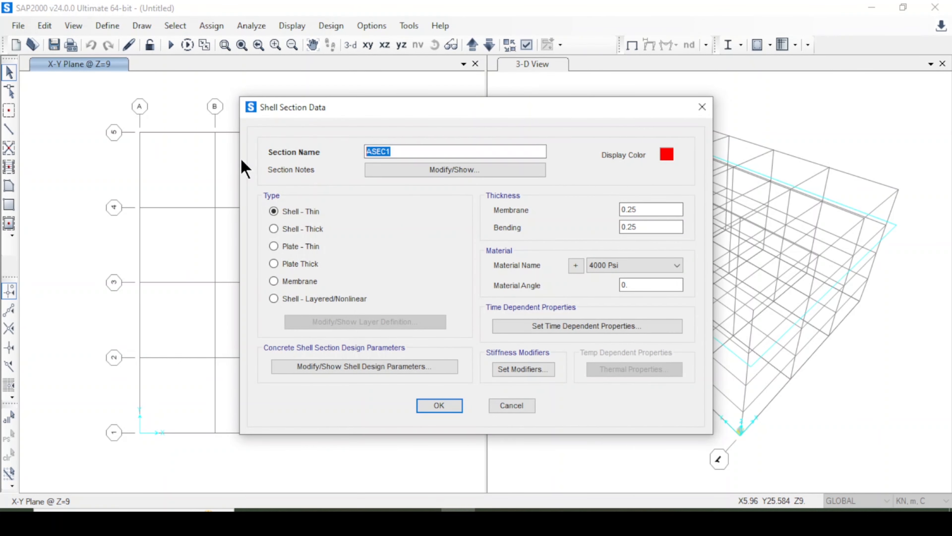
pyautogui.write('Slab 120')
pyautogui.click(305, 283)
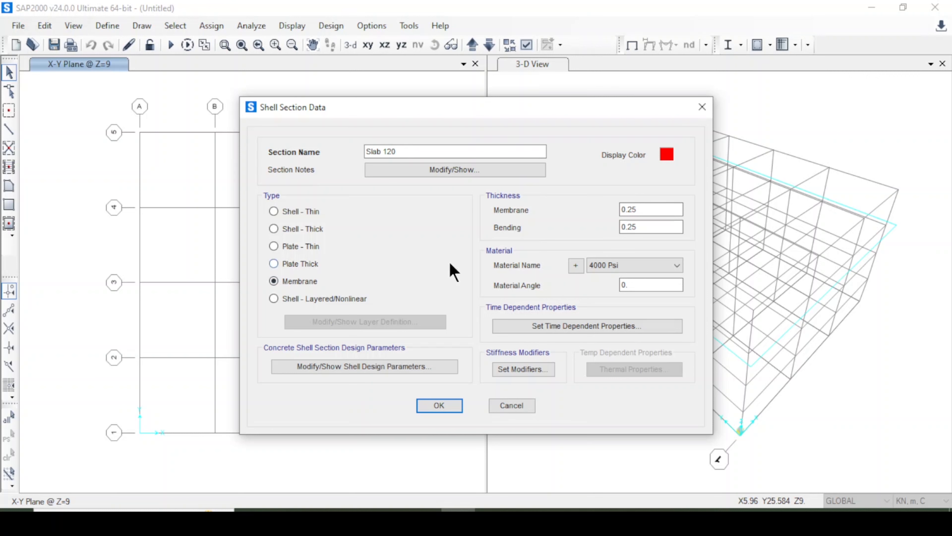
# Set the slab section's membrane thickness to 0.120 and its bending thickness to 0120.
pyautogui.moveTo(639, 210); pyautogui.dragTo(582, 207)
pyautogui.write('0')
pyautogui.moveTo(646, 229); pyautogui.dragTo(534, 251)
pyautogui.write('01')
# Define a new United States concrete material of Customary standard and grade f'c 3000 psi from the slab section's material settings.
pyautogui.click(618, 265)
pyautogui.click(621, 267)
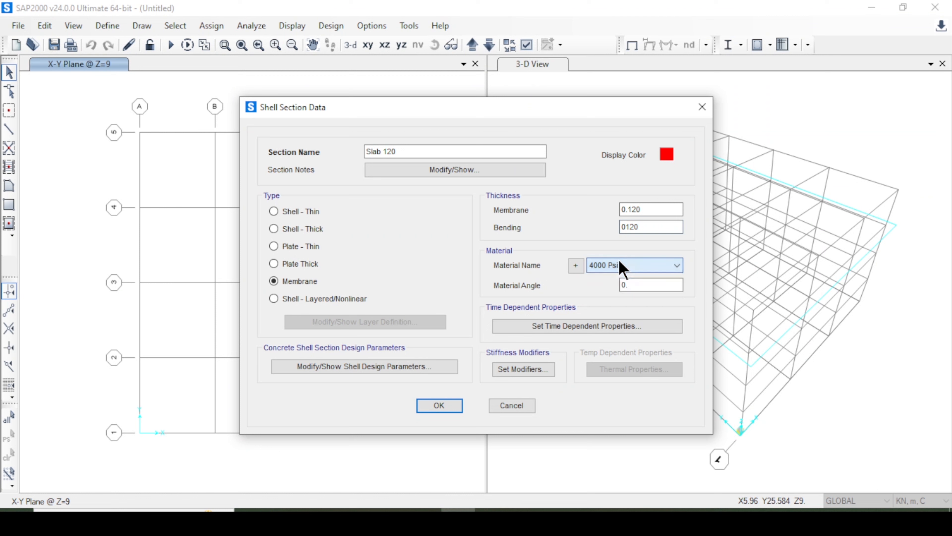
pyautogui.click(622, 268)
pyautogui.click(606, 273)
pyautogui.click(576, 267)
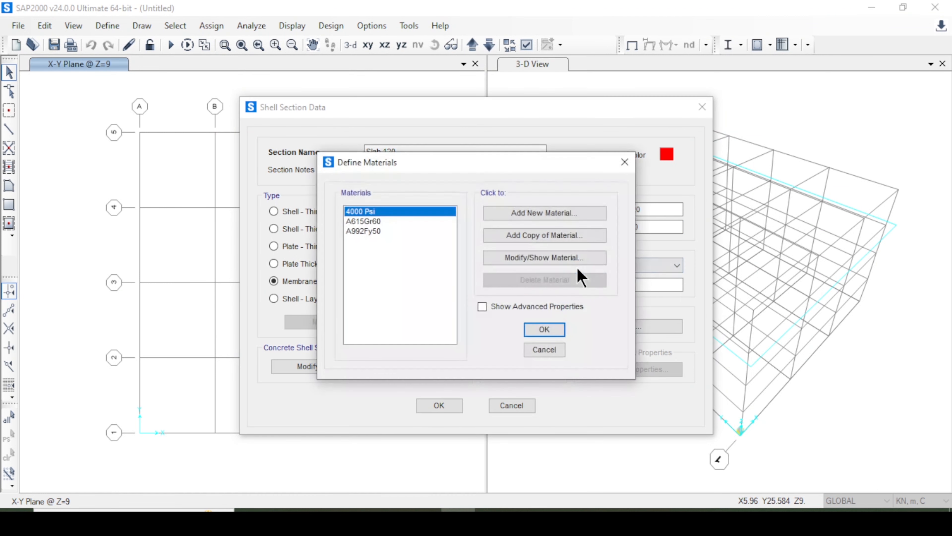
pyautogui.click(543, 214)
pyautogui.click(500, 256)
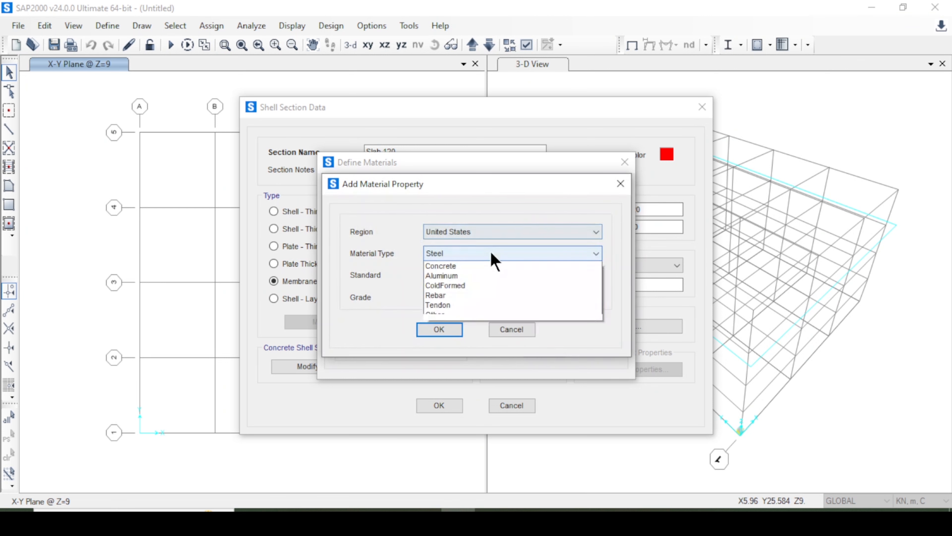
pyautogui.click(488, 284)
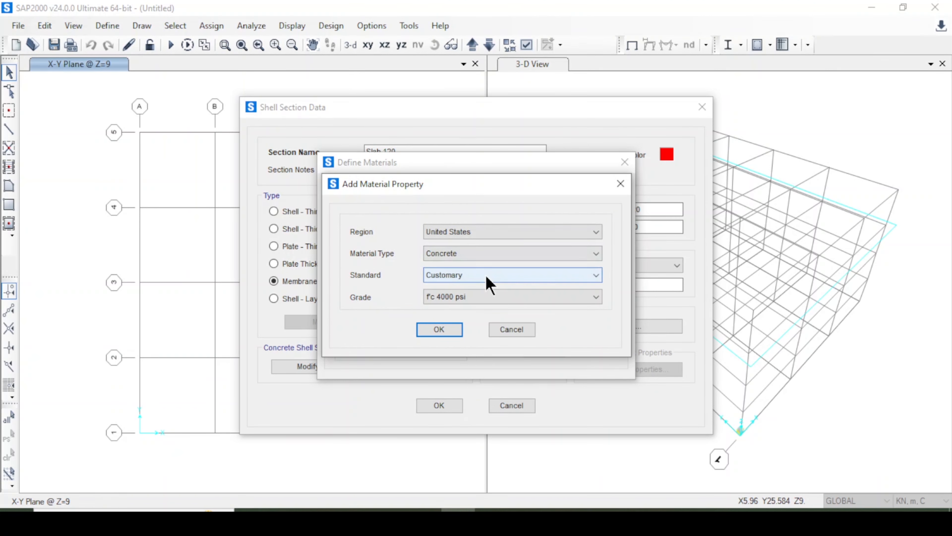
pyautogui.click(480, 300)
pyautogui.click(479, 310)
pyautogui.click(458, 329)
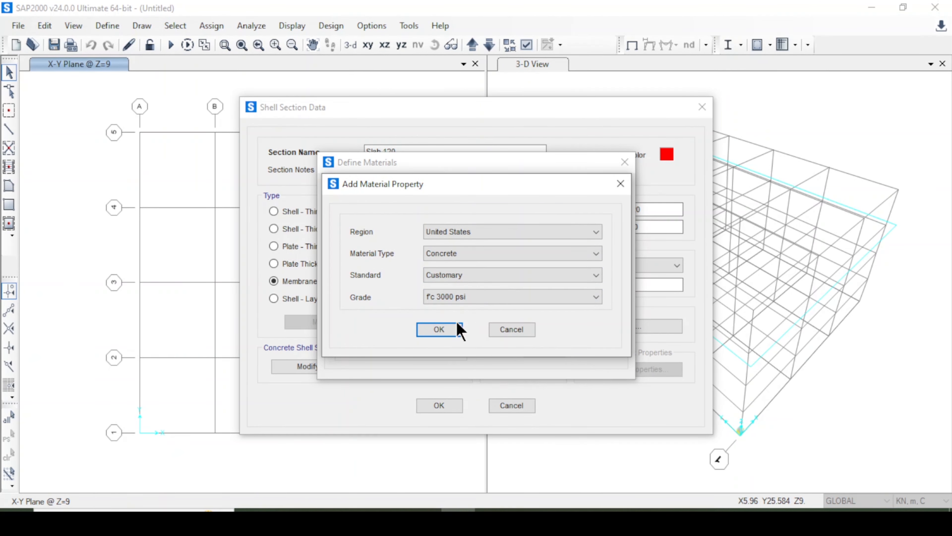
pyautogui.click(439, 330)
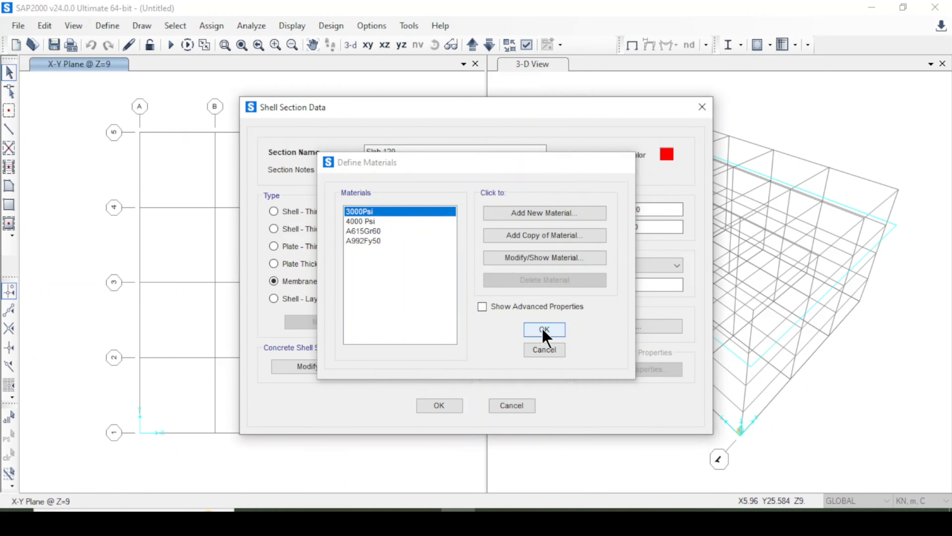
pyautogui.click(543, 330)
# Assign the 3000Psi material to the slab section, save it and accept the area sections.
pyautogui.click(632, 267)
pyautogui.click(607, 278)
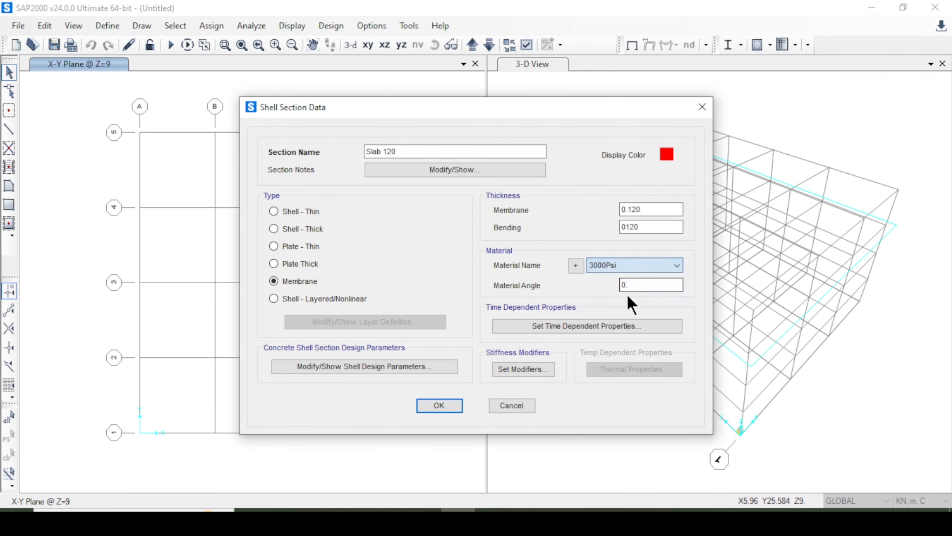
pyautogui.click(451, 406)
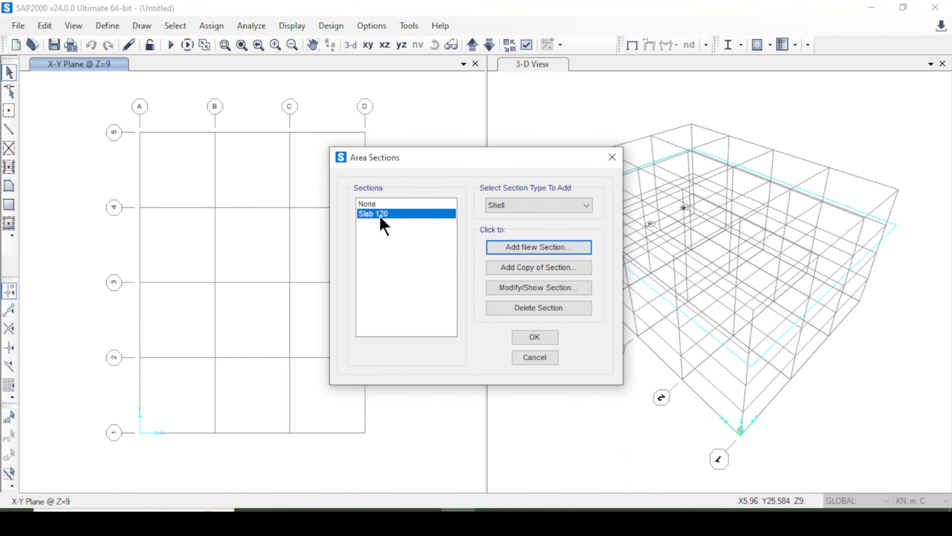
pyautogui.click(531, 337)
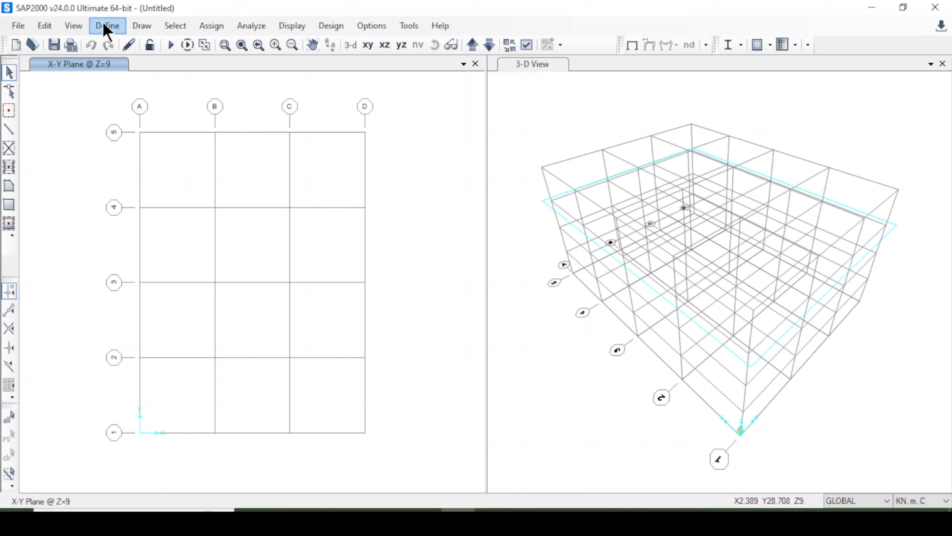
# Draw Column 40 x 40 frame members from Z=0 to Z=3 at grids 1 through 5 on the grid D elevation.
pyautogui.click(9, 132)
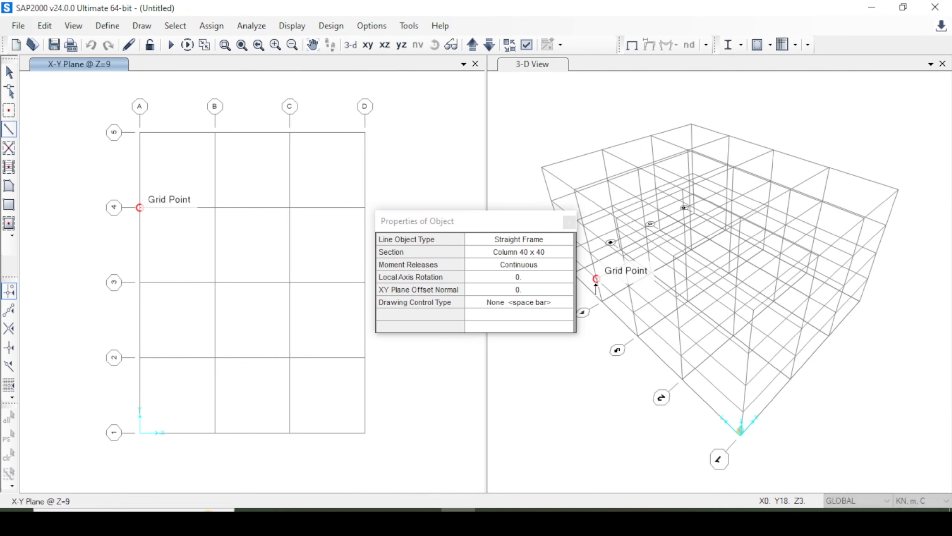
pyautogui.click(562, 253)
pyautogui.click(561, 255)
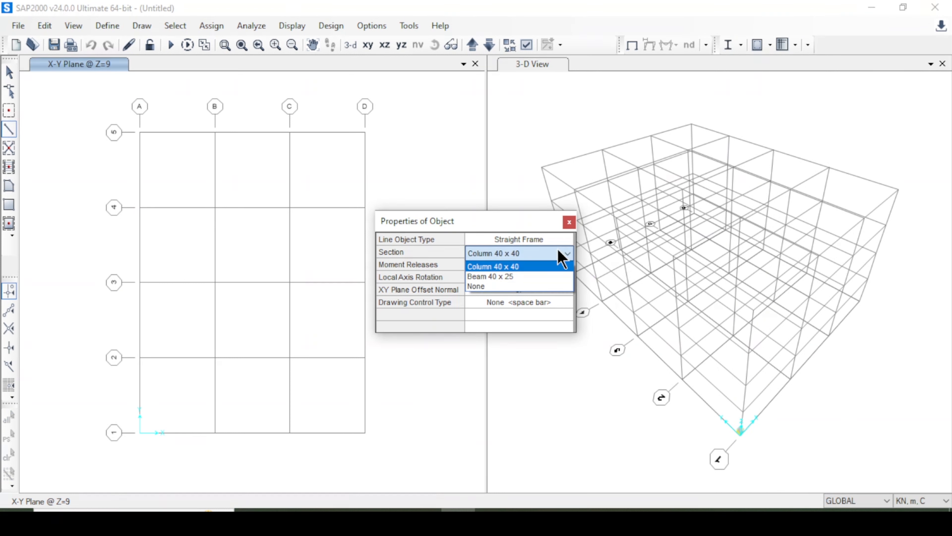
pyautogui.click(558, 266)
pyautogui.click(570, 222)
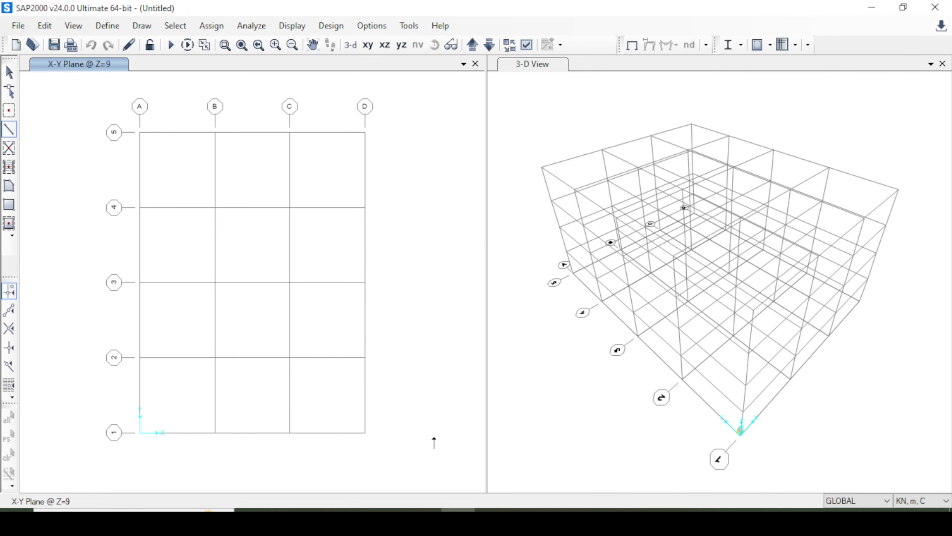
pyautogui.click(365, 357)
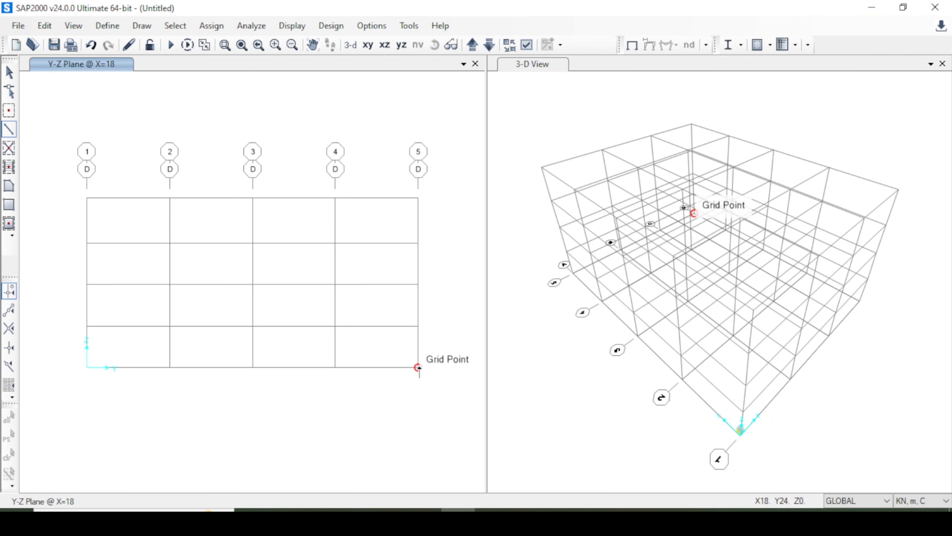
pyautogui.click(418, 326)
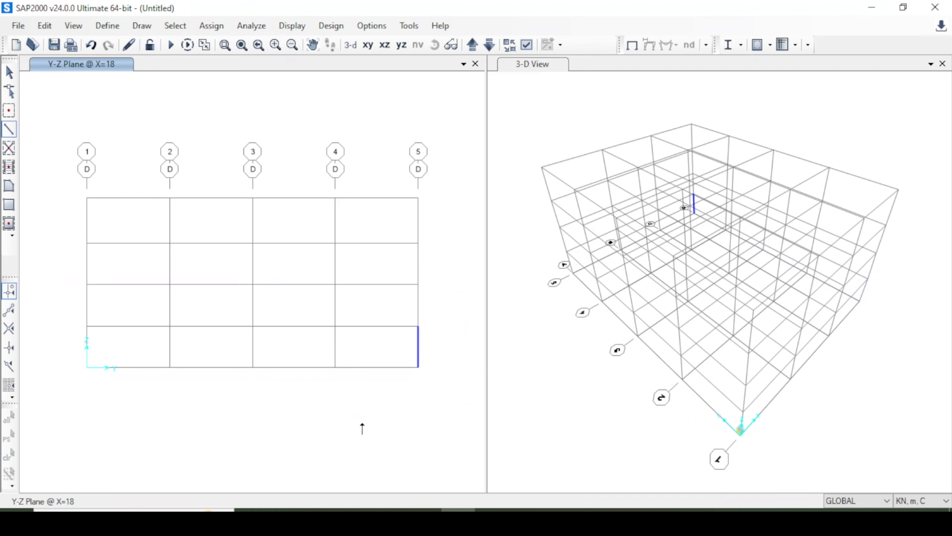
pyautogui.click(336, 326)
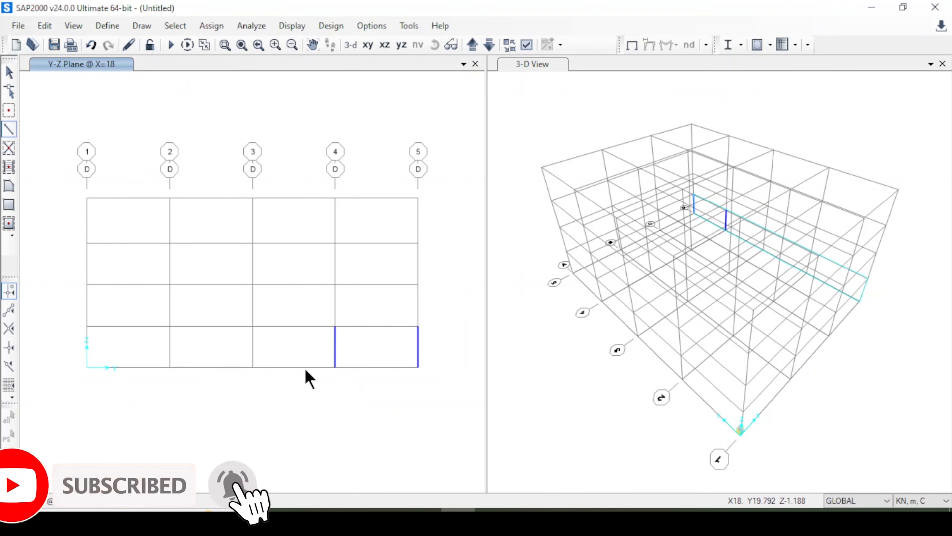
pyautogui.click(252, 326)
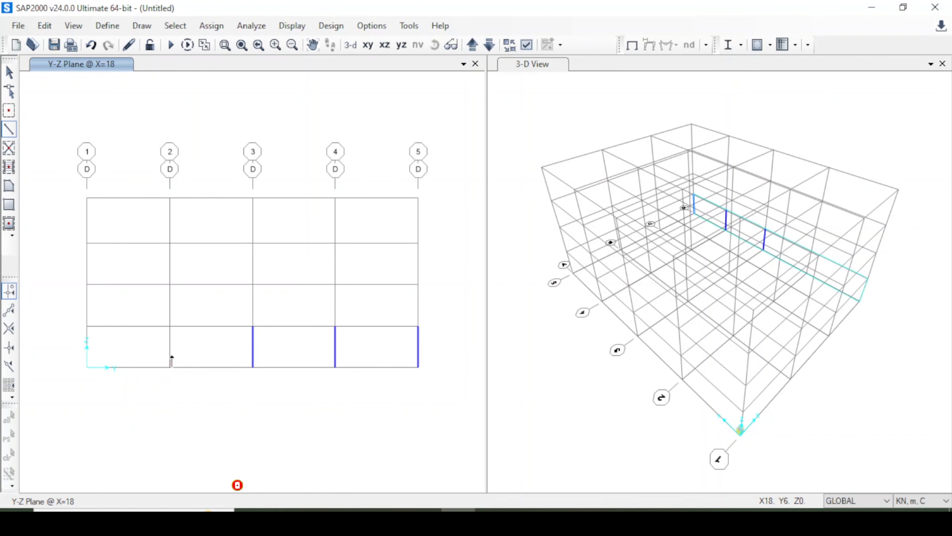
pyautogui.click(169, 340)
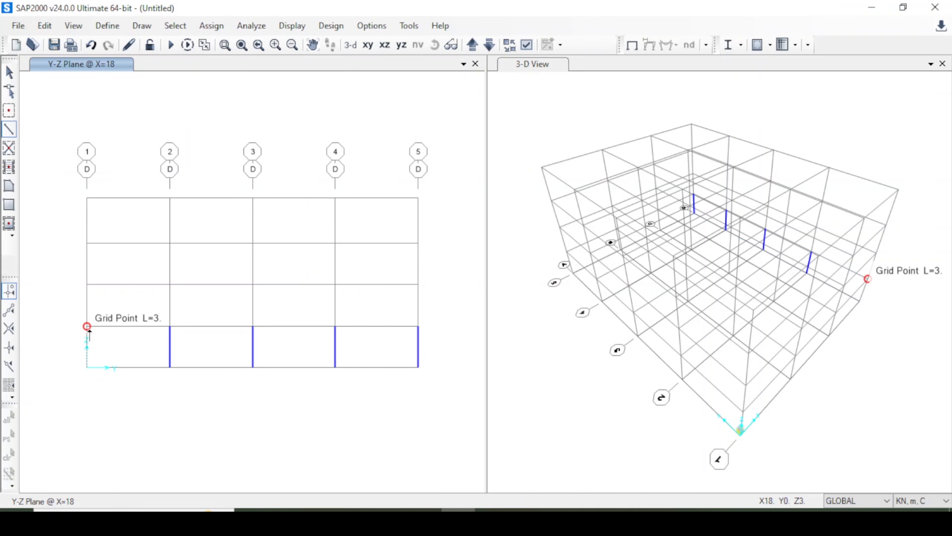
pyautogui.click(87, 328)
pyautogui.press('Escape')
# Select all the drawn columns and open the linear Replicate settings, leaving the increments at 0.
pyautogui.hotkey('ctrl', 'a')
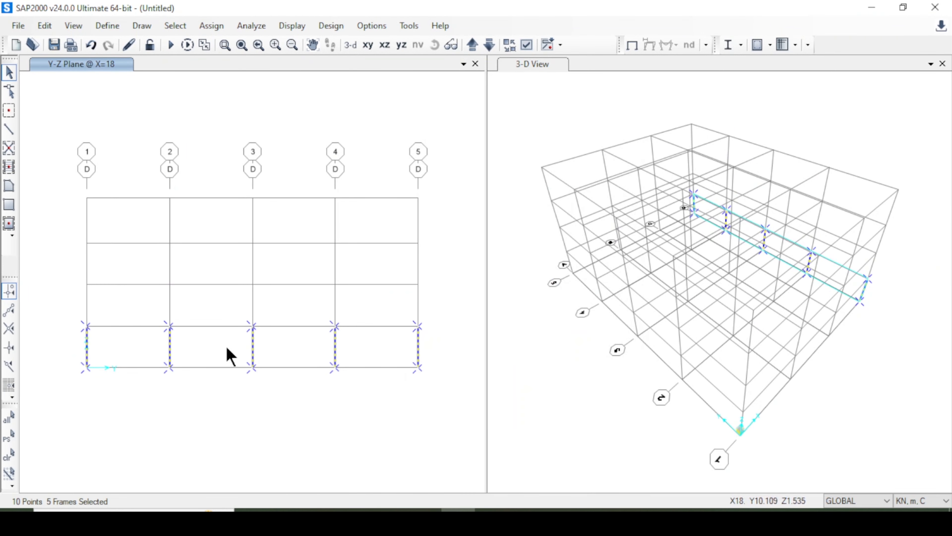
pyautogui.click(45, 25)
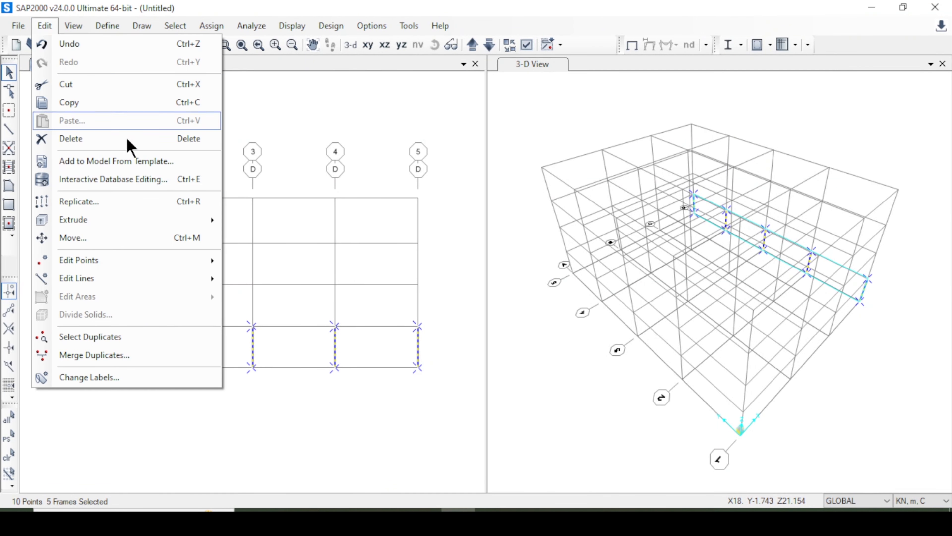
pyautogui.click(184, 208)
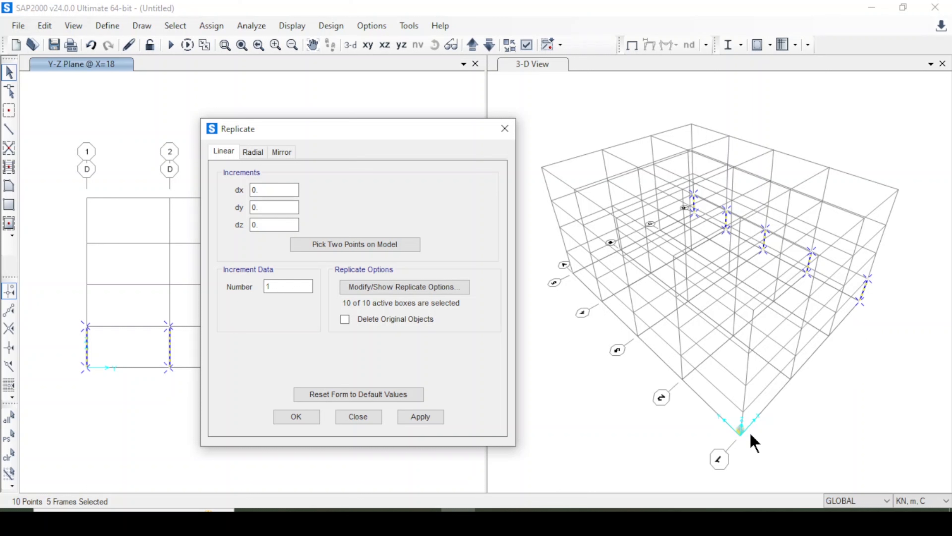
pyautogui.click(420, 417)
pyautogui.click(358, 416)
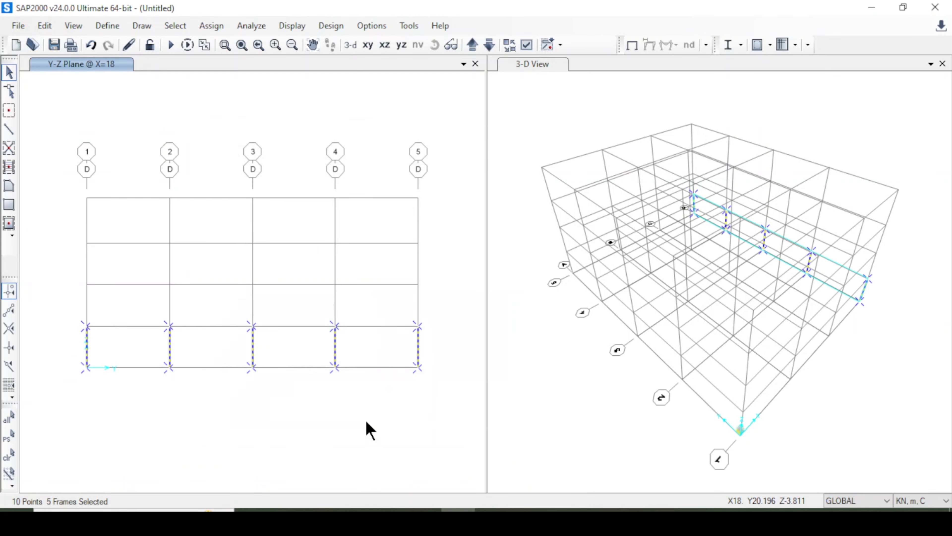
# Examine the GLOBAL grid system data with the grids displayed as spacing to check the bay widths.
pyautogui.rightClick(371, 426)
pyautogui.click(440, 350)
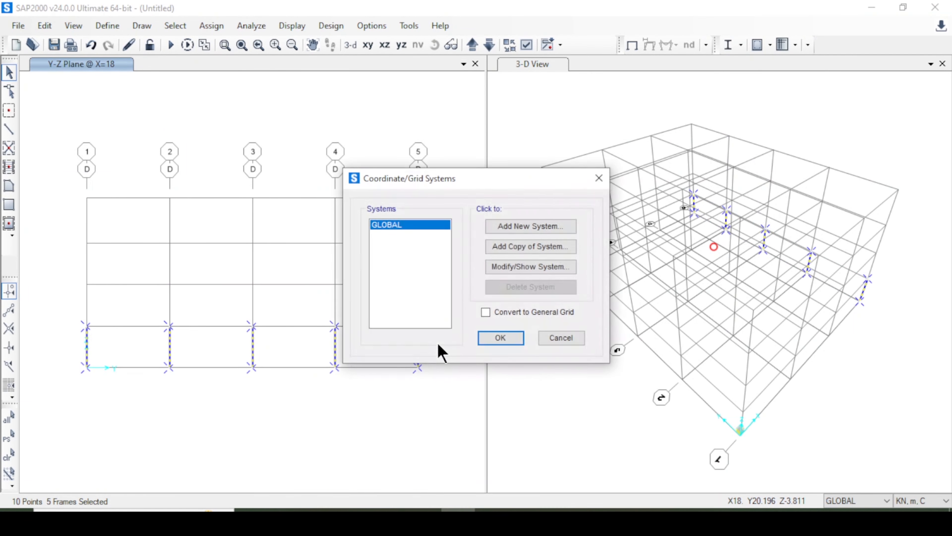
pyautogui.click(532, 267)
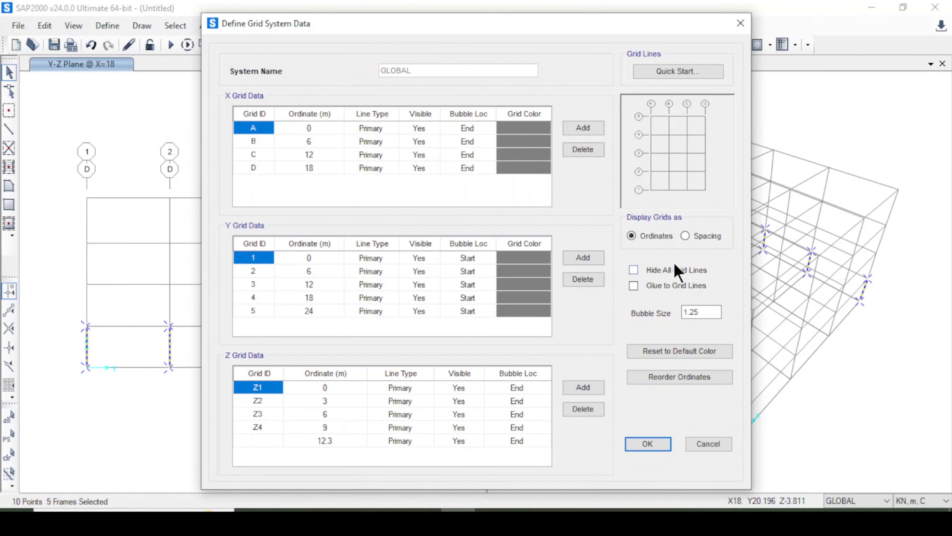
pyautogui.click(693, 239)
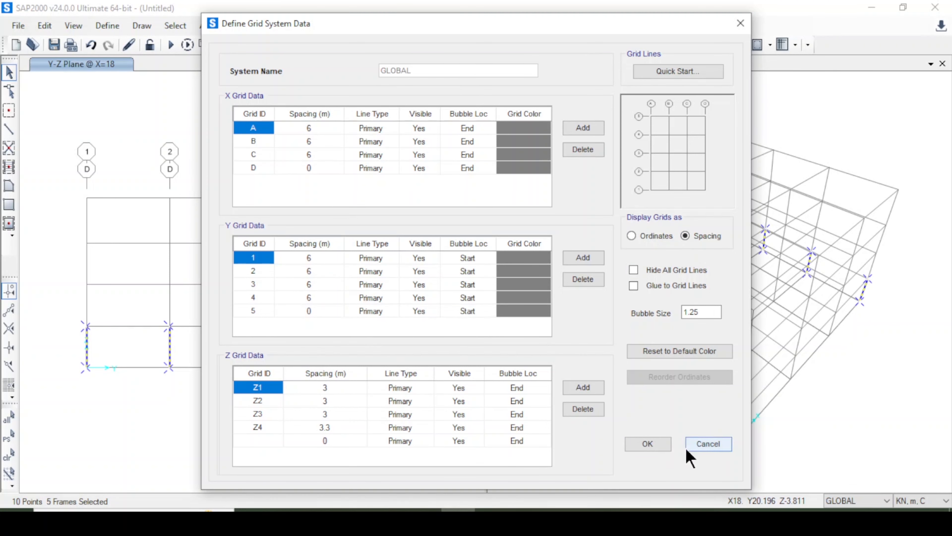
pyautogui.click(650, 441)
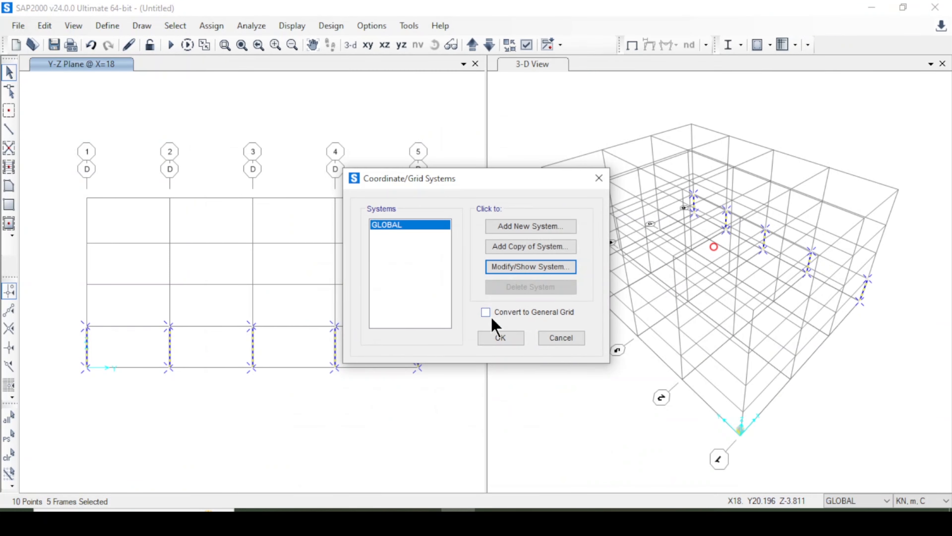
pyautogui.click(569, 341)
# Replicate the selected grid D columns linearly once with a dx increment of -6.
pyautogui.hotkey('ctrl', 'r')
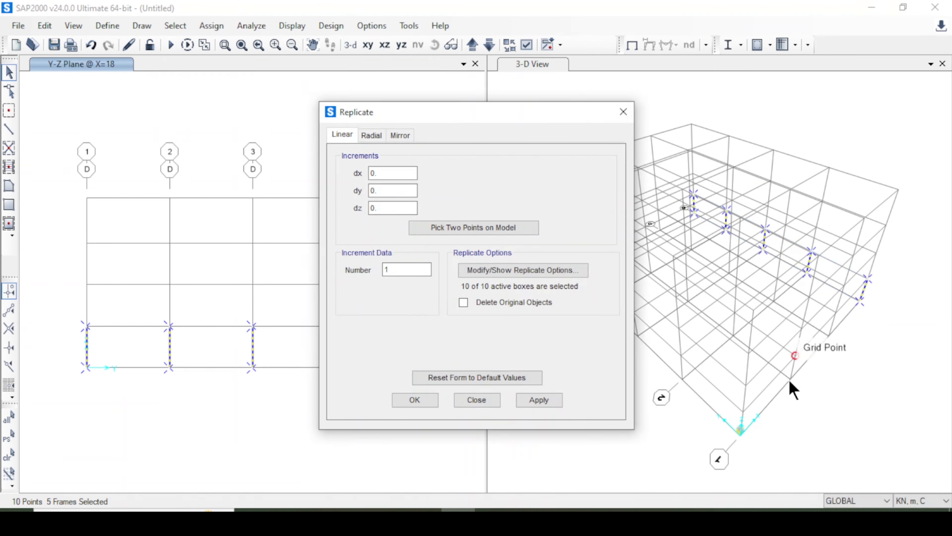
pyautogui.moveTo(387, 174); pyautogui.dragTo(358, 183)
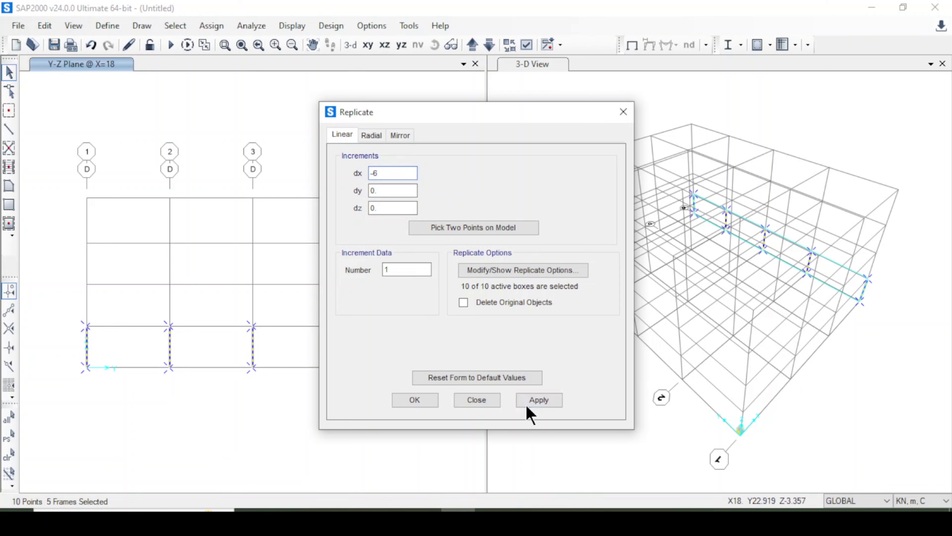
pyautogui.click(532, 399)
pyautogui.click(830, 341)
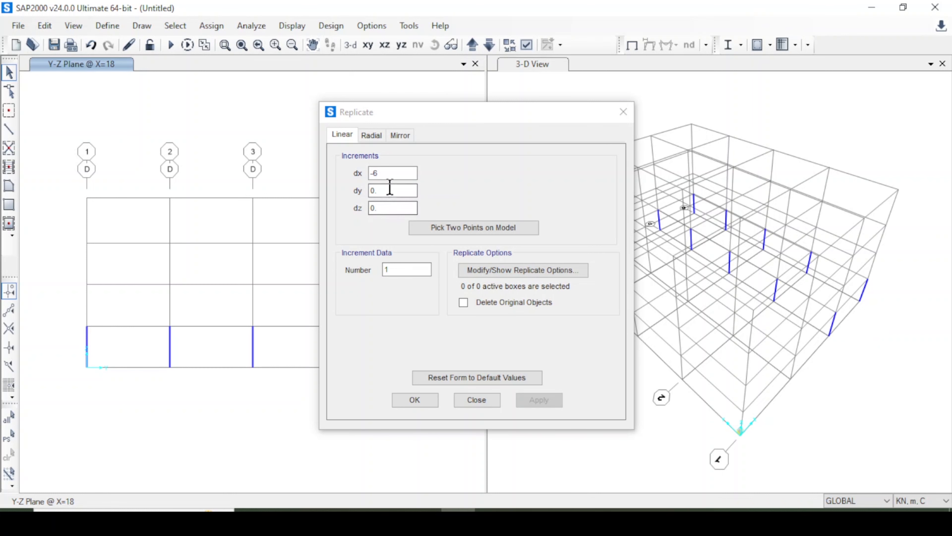
pyautogui.click(478, 400)
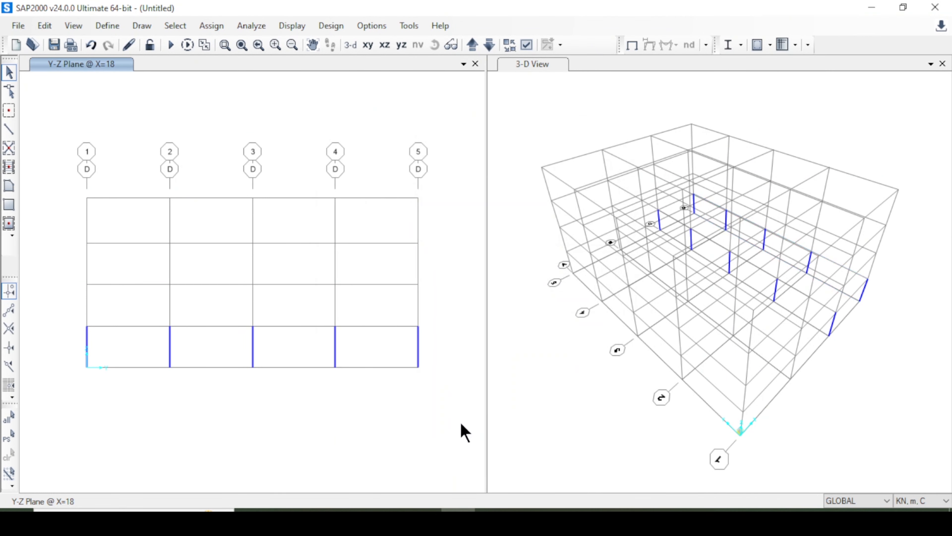
# Select the five columns on the grid C elevation at X=12 and replicate them linearly with dx -6 and number 2.
pyautogui.click(467, 49)
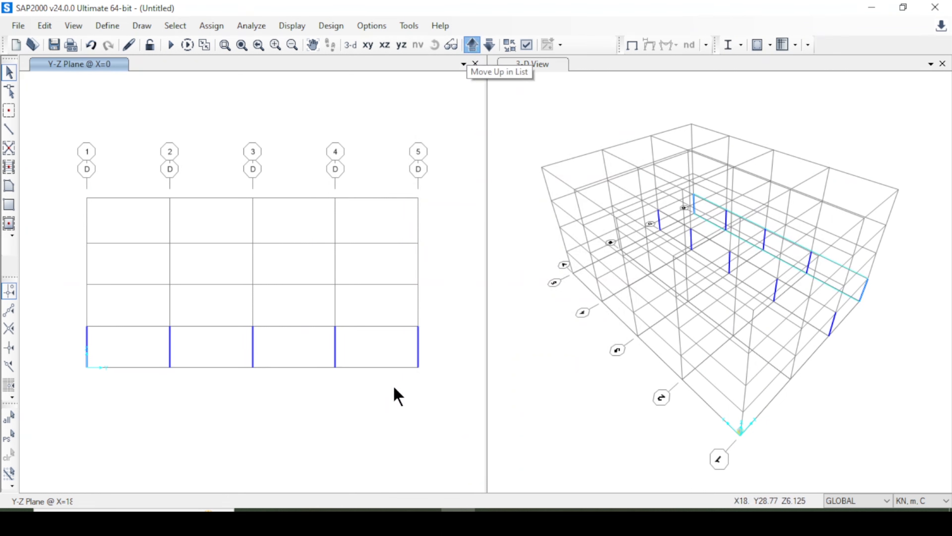
pyautogui.click(489, 45)
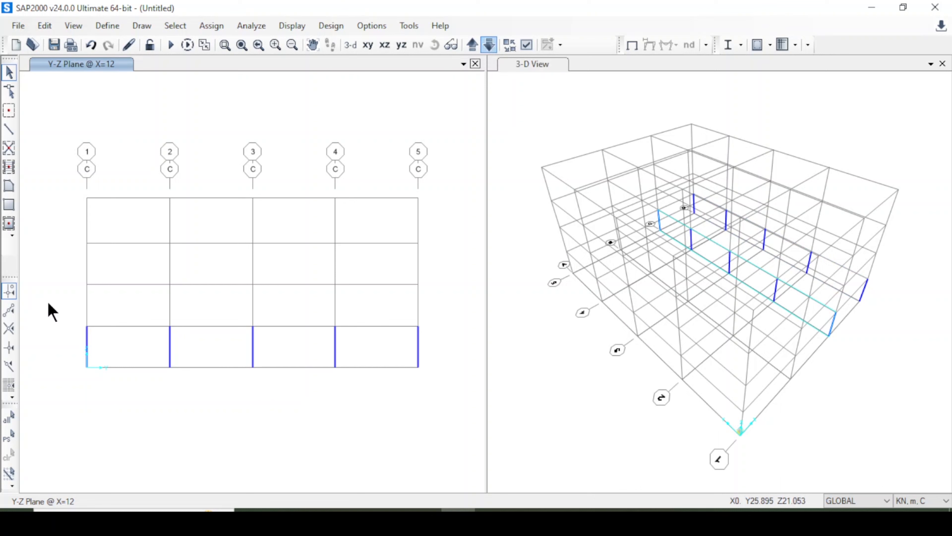
pyautogui.moveTo(47, 302); pyautogui.dragTo(434, 414)
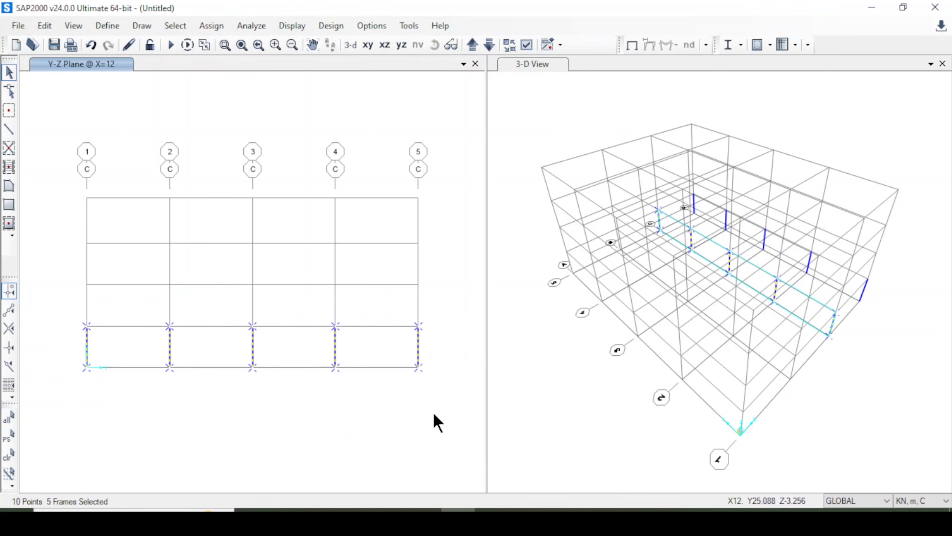
pyautogui.hotkey('ctrl', 'r')
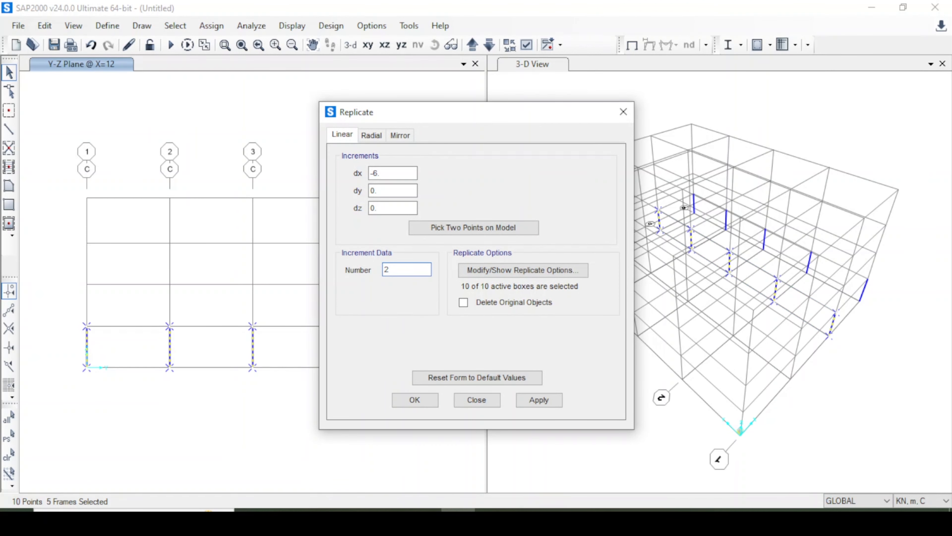
pyautogui.click(554, 402)
pyautogui.click(412, 400)
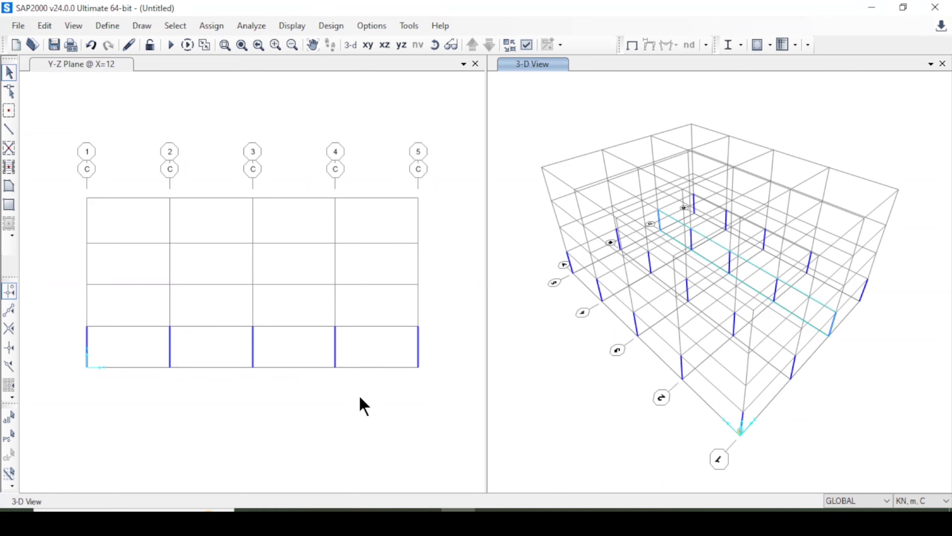
# Draw straight Beam 40 x 25 members at Z=3 between grids 1 and 5 on the grid C elevation, one per bay.
pyautogui.click(7, 130)
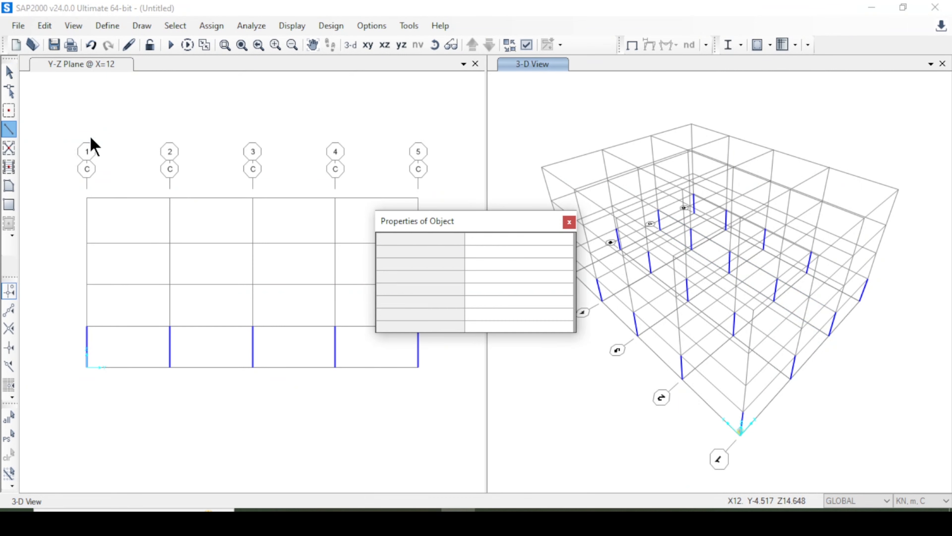
pyautogui.click(531, 258)
pyautogui.click(524, 240)
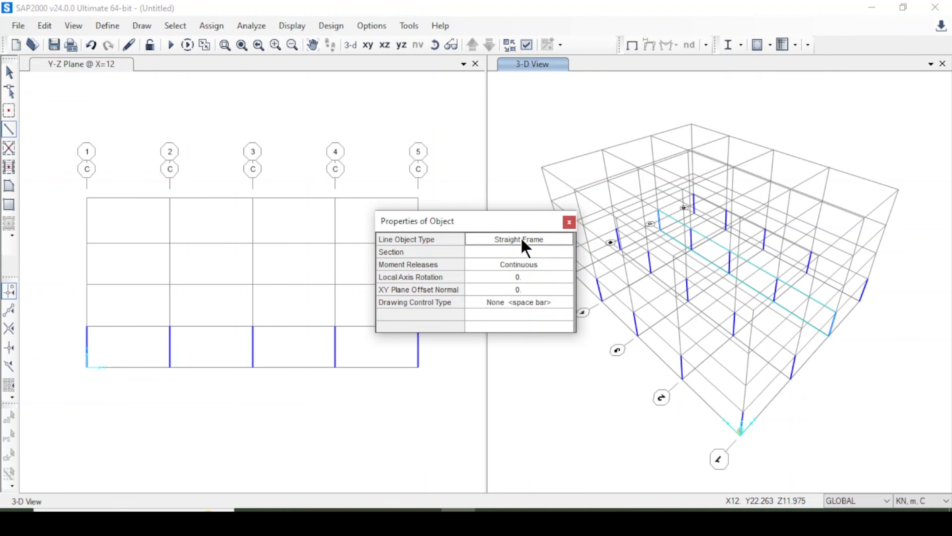
pyautogui.click(525, 241)
pyautogui.click(569, 222)
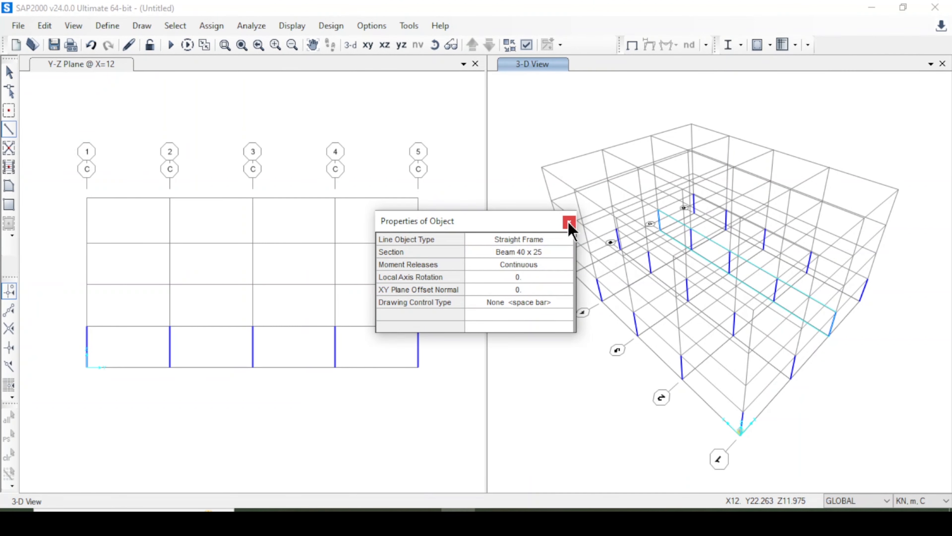
pyautogui.click(570, 222)
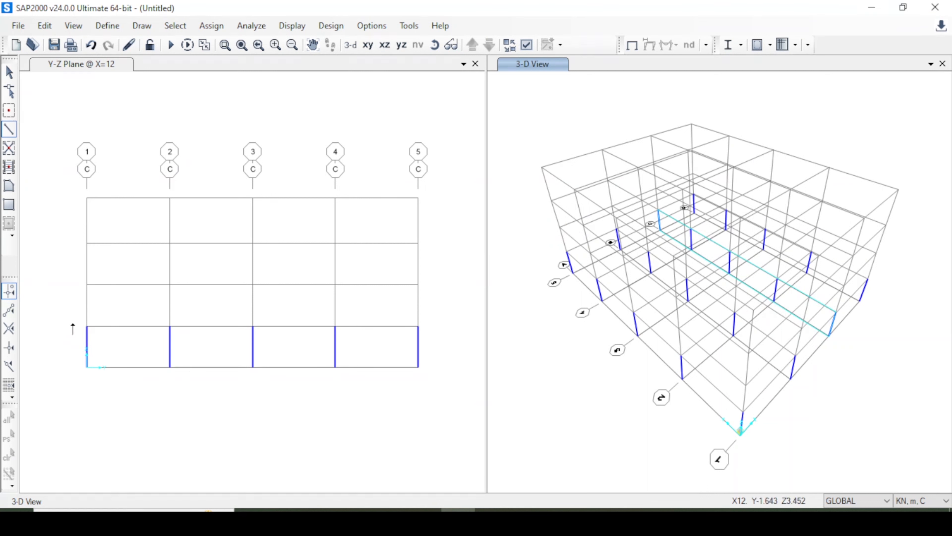
pyautogui.click(87, 326)
pyautogui.click(170, 325)
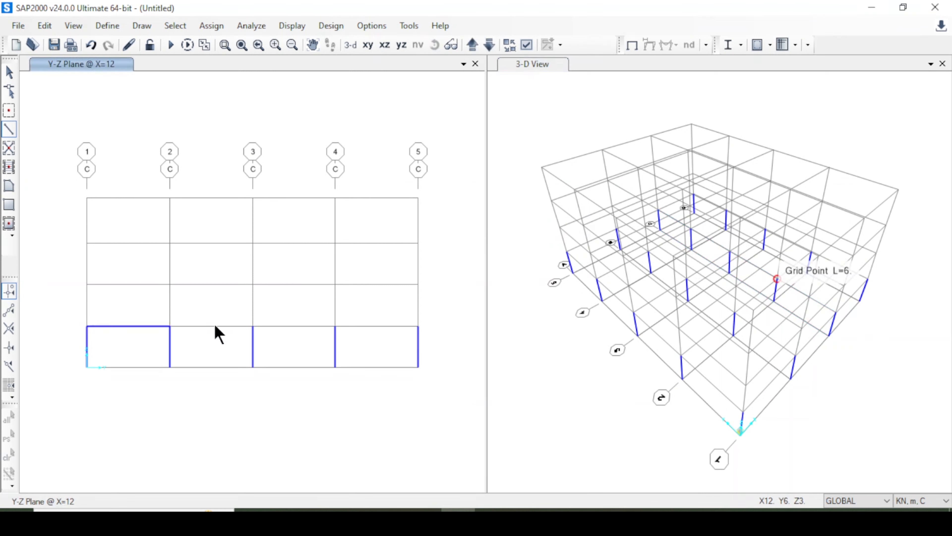
pyautogui.click(253, 326)
pyautogui.click(336, 325)
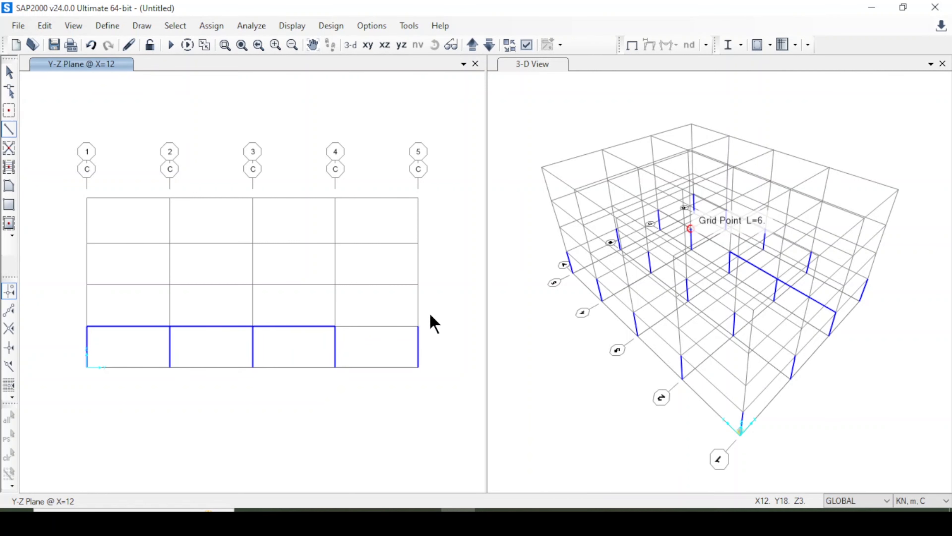
pyautogui.click(418, 326)
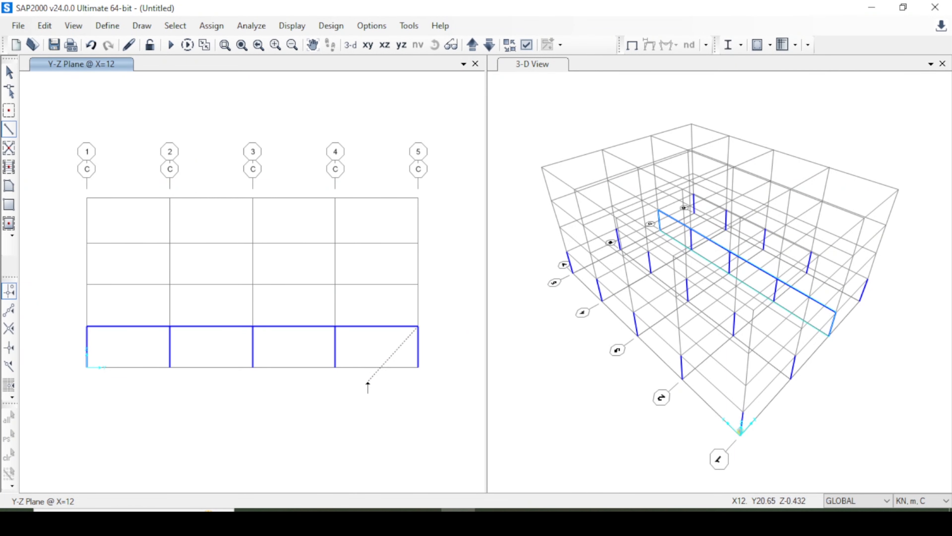
pyautogui.rightClick(372, 378)
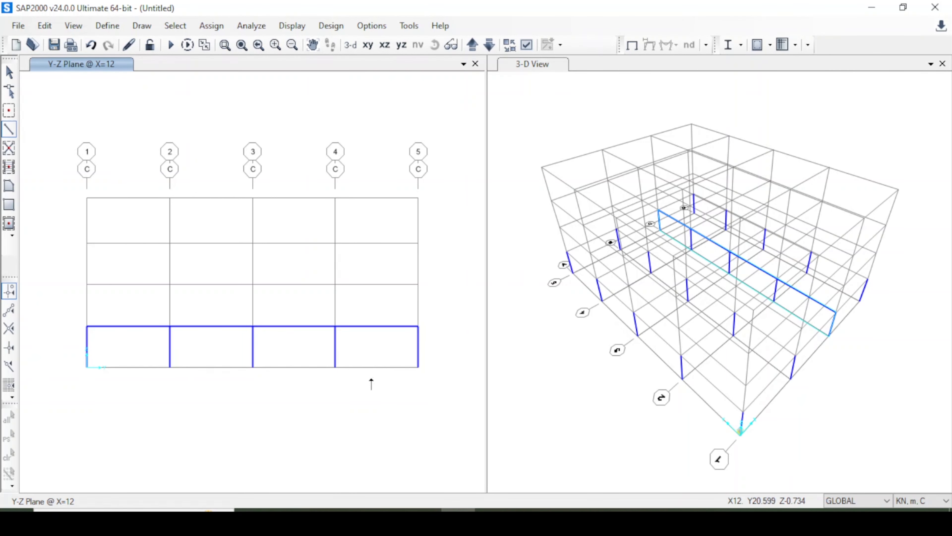
# Select all frames with the Beam 40 x 25 section and replicate them linearly with dx -6 and number 2.
pyautogui.click(175, 26)
pyautogui.moveTo(202, 45)
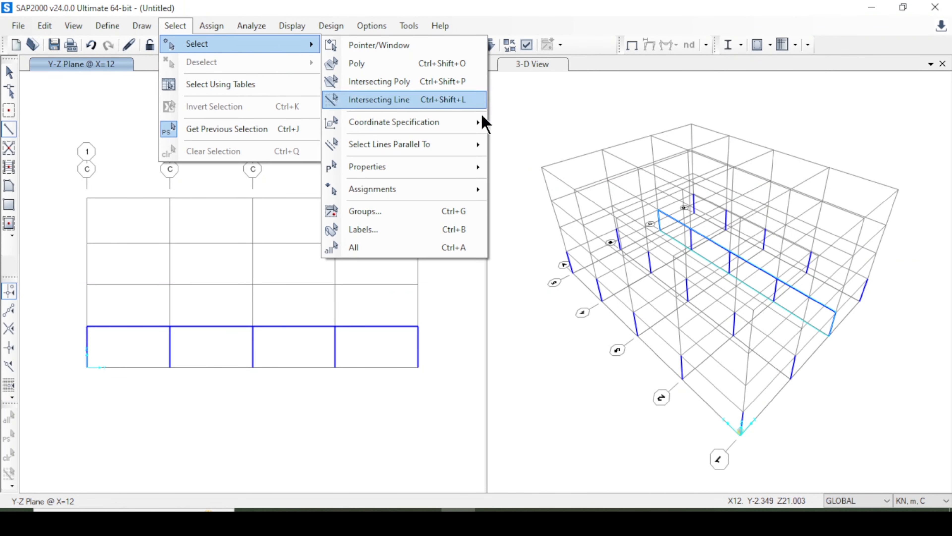
pyautogui.moveTo(437, 168)
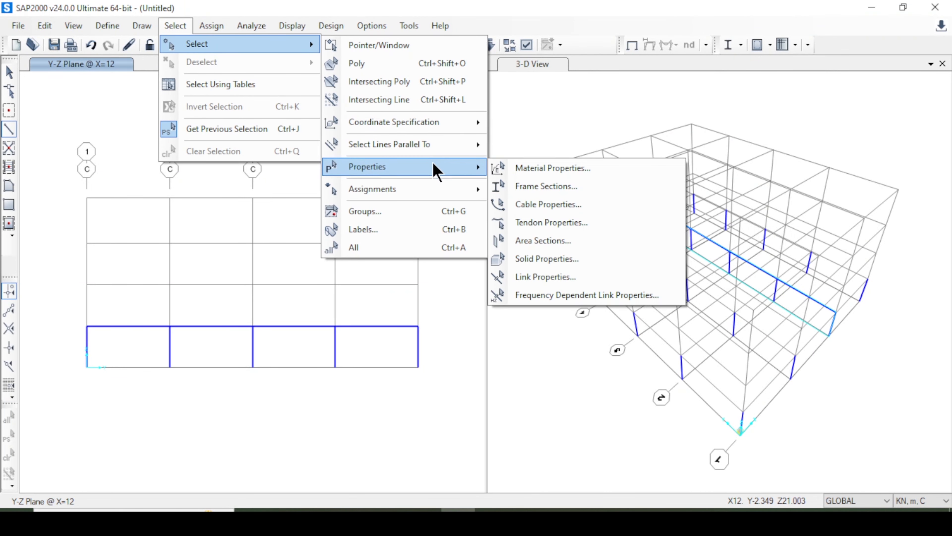
pyautogui.click(547, 190)
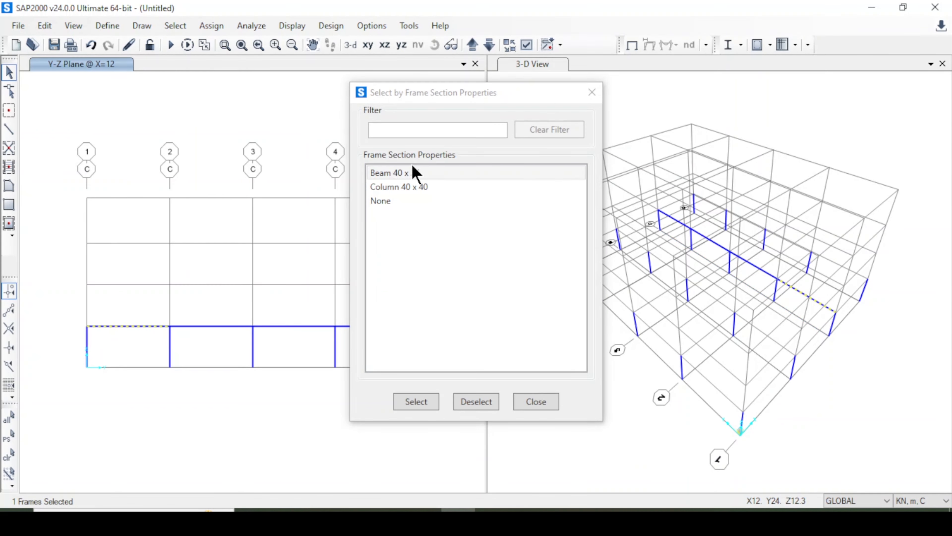
pyautogui.click(420, 402)
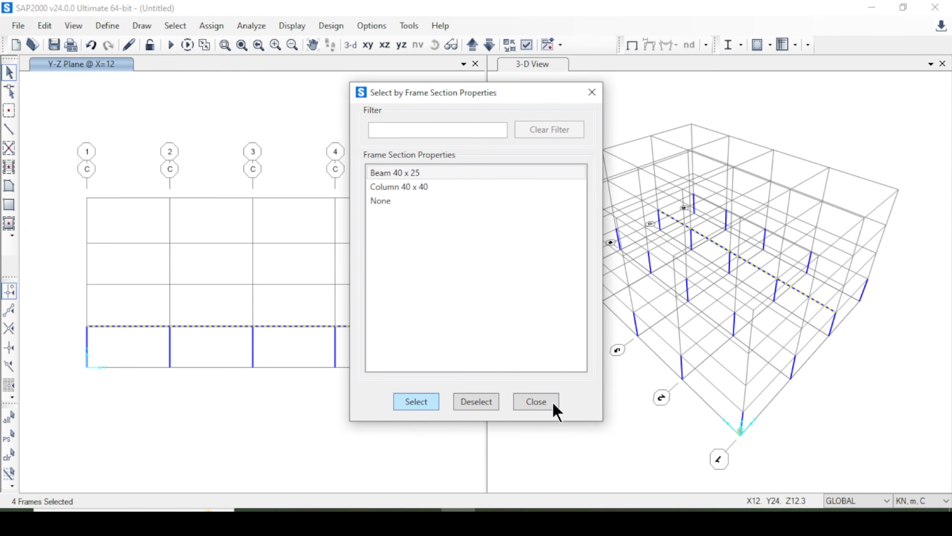
pyautogui.click(553, 402)
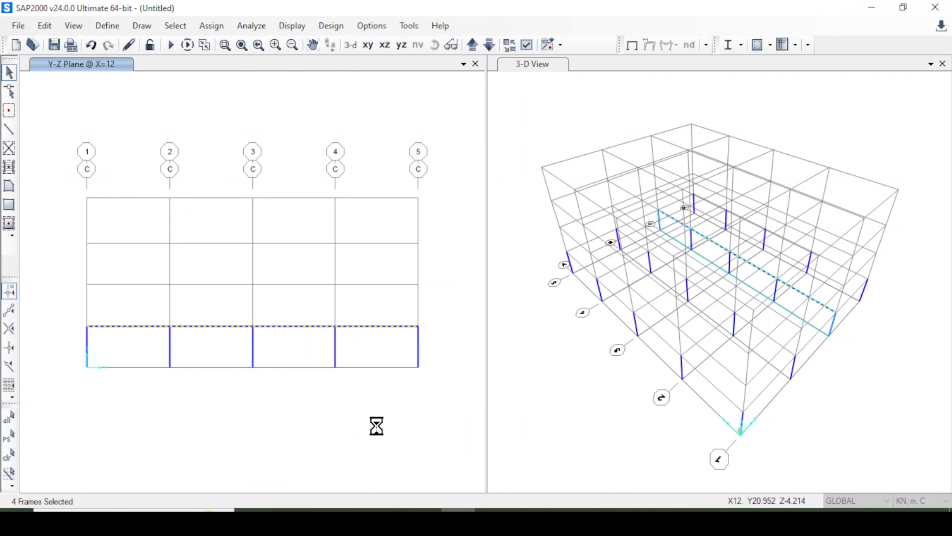
pyautogui.hotkey('ctrl', 'r')
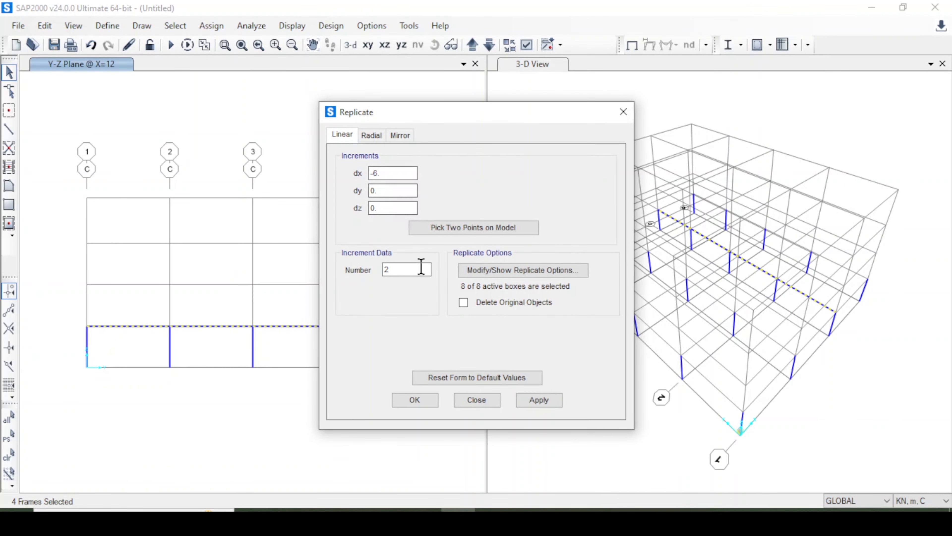
pyautogui.click(539, 400)
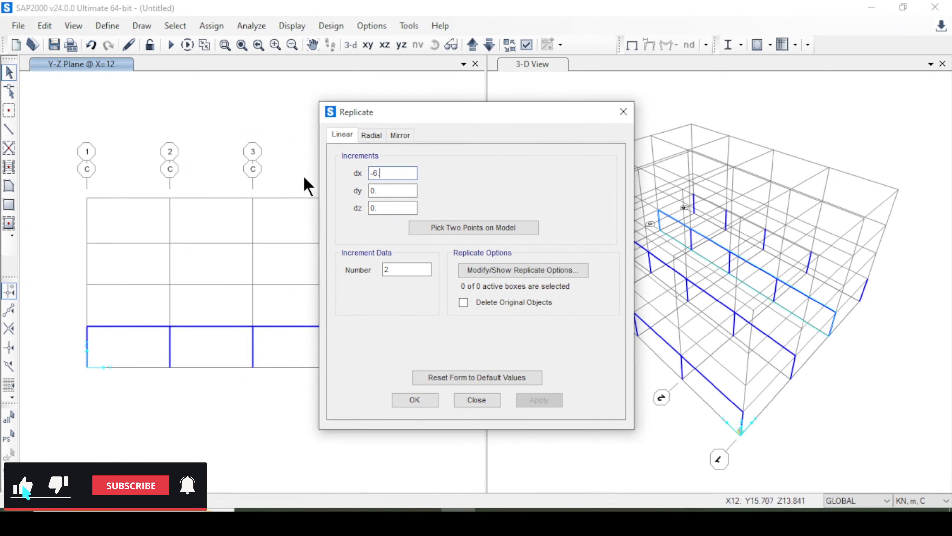
# Reselect the grid C beams and replicate them linearly onto grid D with dx 6 and number 1.
pyautogui.write('6')
pyautogui.moveTo(385, 173); pyautogui.dragTo(371, 173)
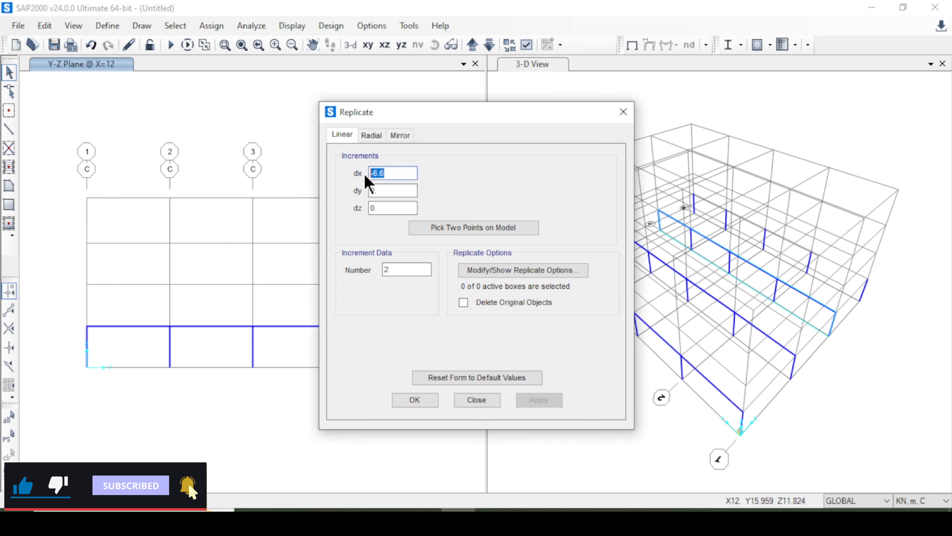
pyautogui.press('BackSpace')
pyautogui.write('6')
pyautogui.click(431, 276)
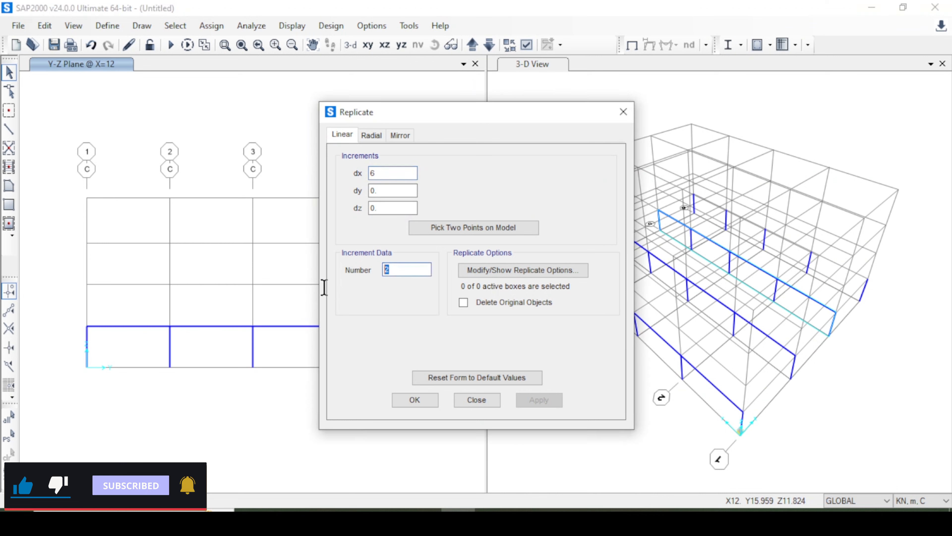
pyautogui.write('1')
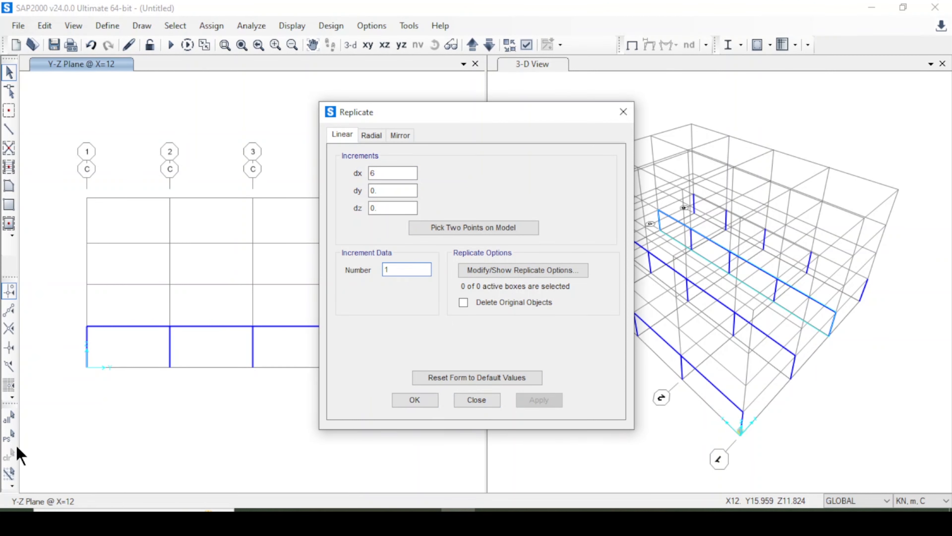
pyautogui.click(10, 437)
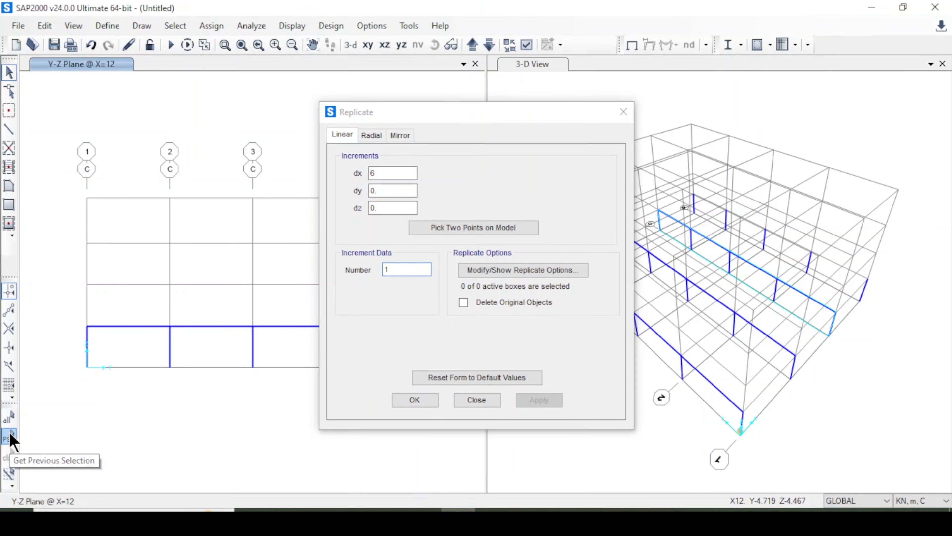
pyautogui.click(412, 401)
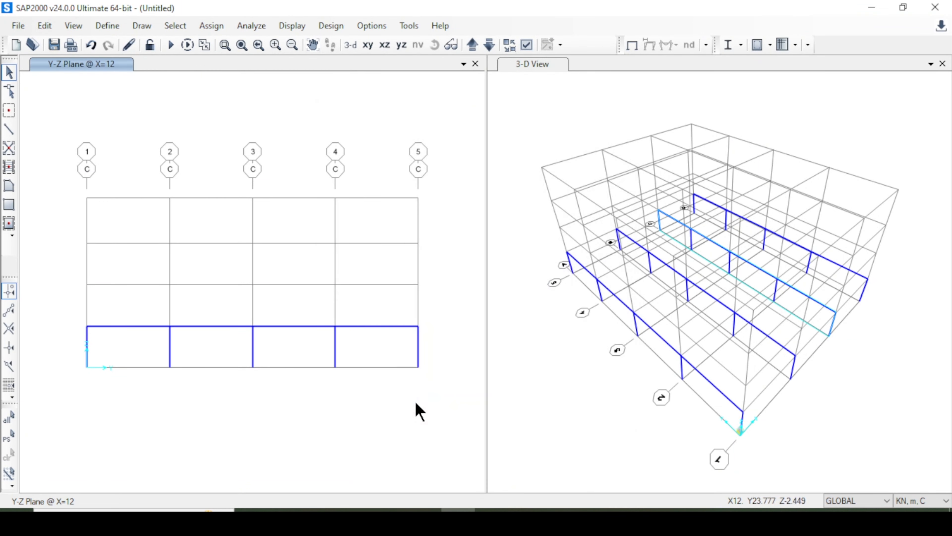
# Restore the previous selection of grid C beams and repeat the linear replication with dx 6 and number 1.
pyautogui.click(10, 436)
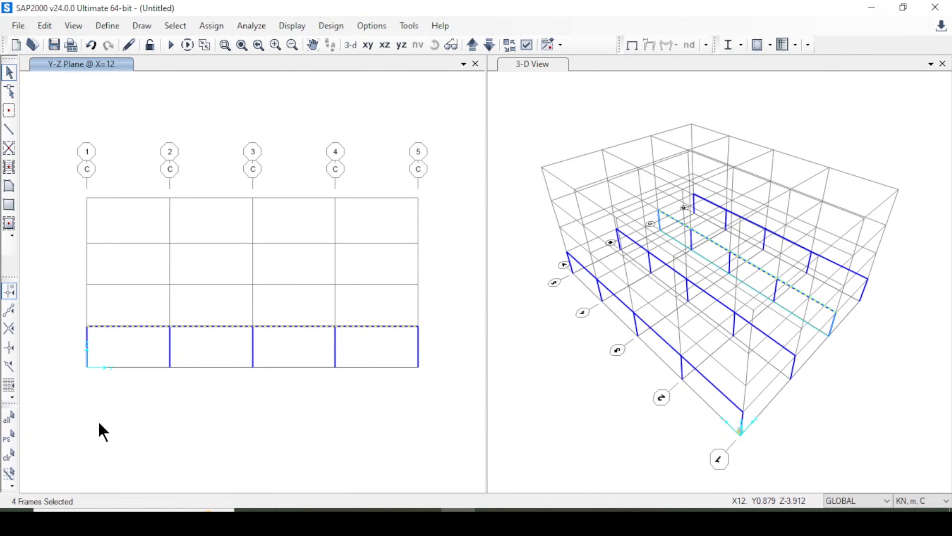
pyautogui.hotkey('ctrl', 'r')
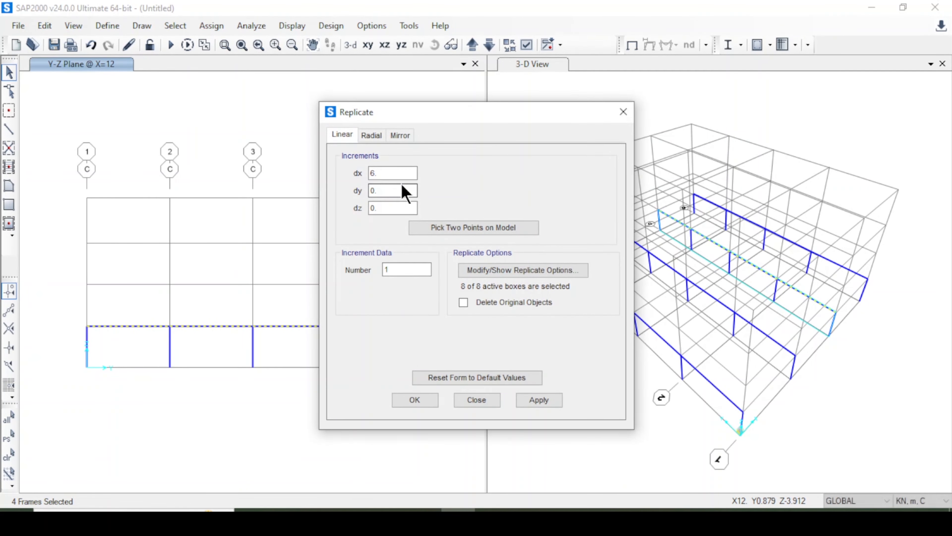
pyautogui.click(393, 171)
pyautogui.doubleClick(394, 172)
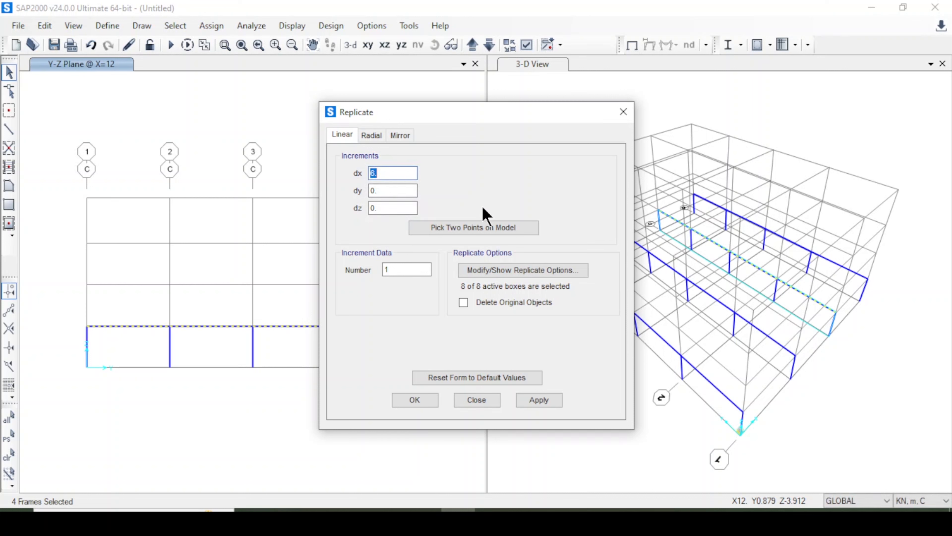
pyautogui.click(546, 402)
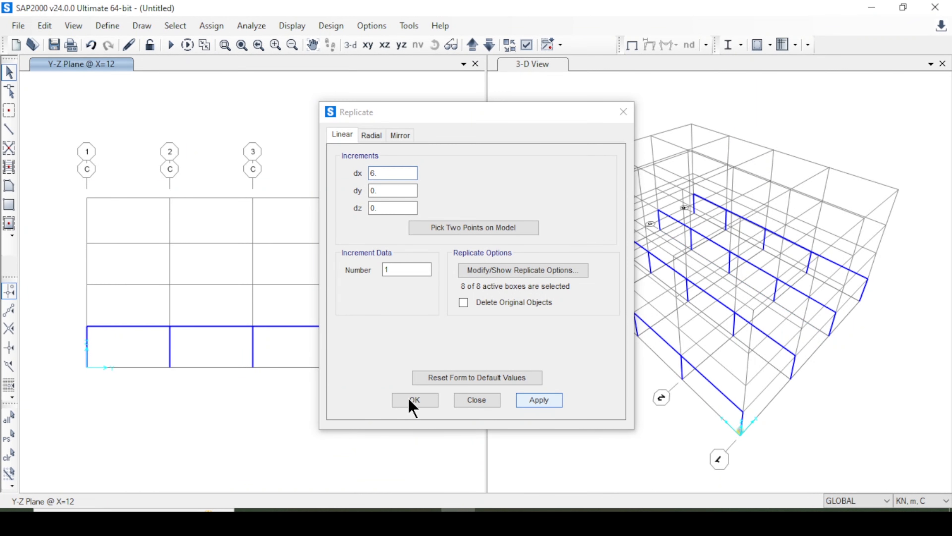
pyautogui.click(715, 296)
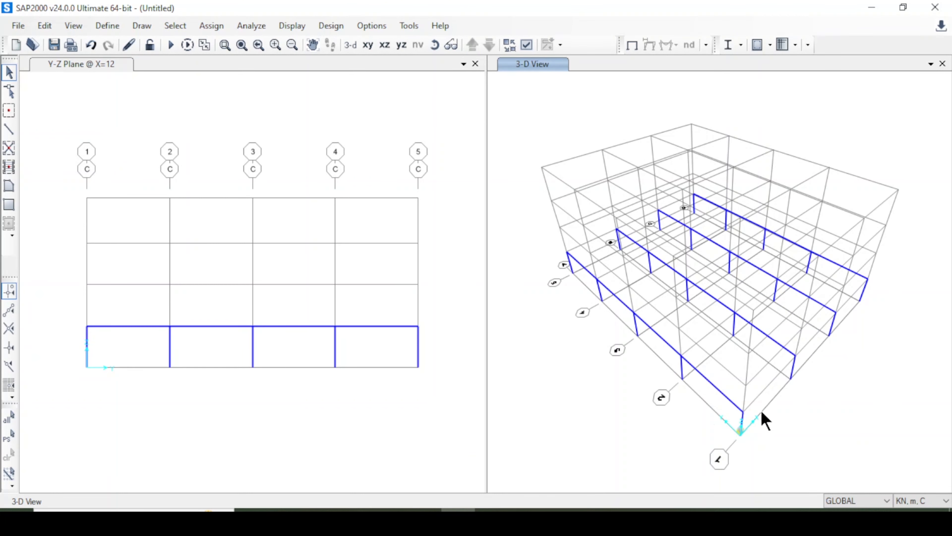
# Draw straight beams along grid 5 from grid A to grid D in the X-Y plan at Z=3, one per bay.
pyautogui.click(403, 86)
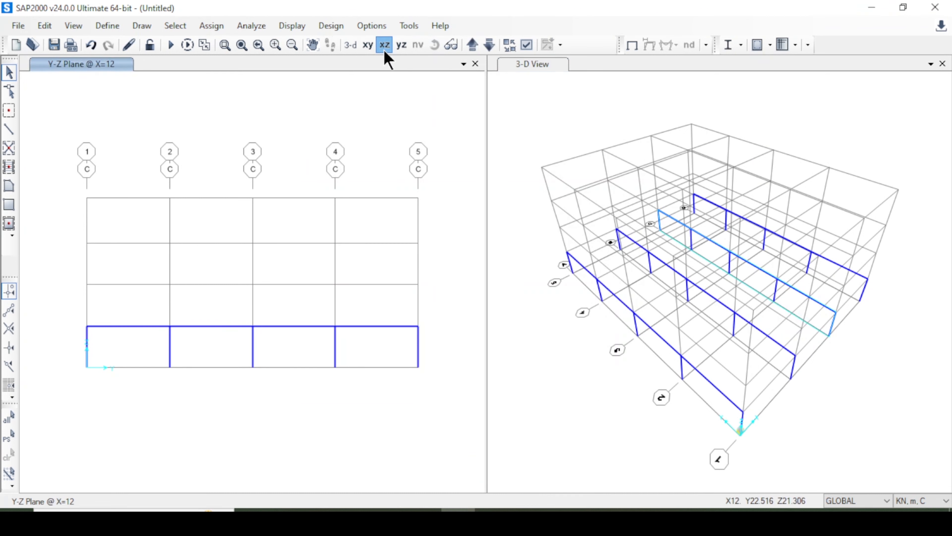
pyautogui.click(384, 45)
pyautogui.click(8, 128)
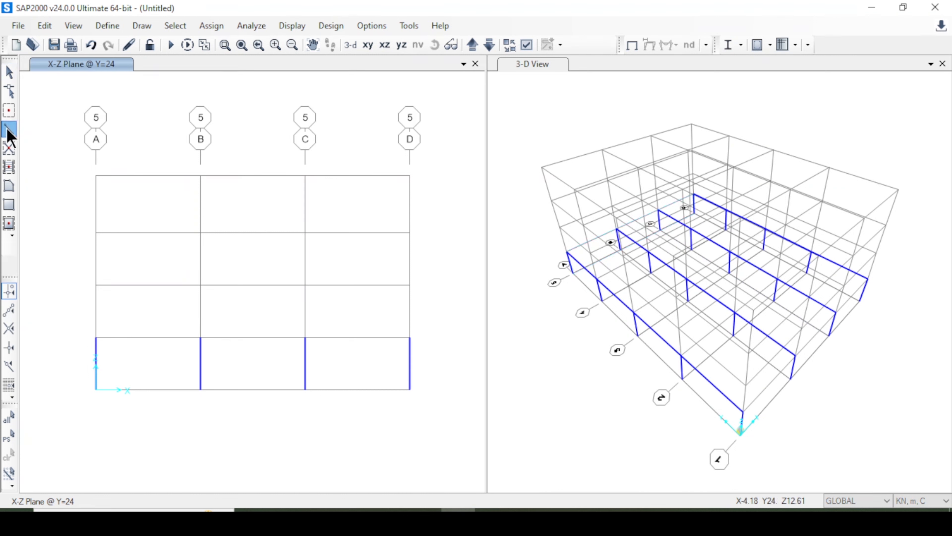
pyautogui.click(568, 222)
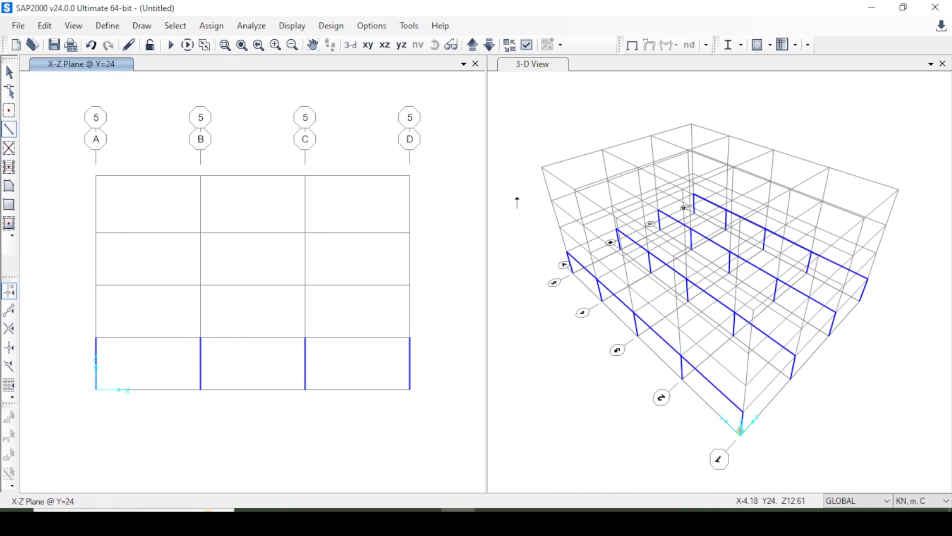
pyautogui.click(402, 45)
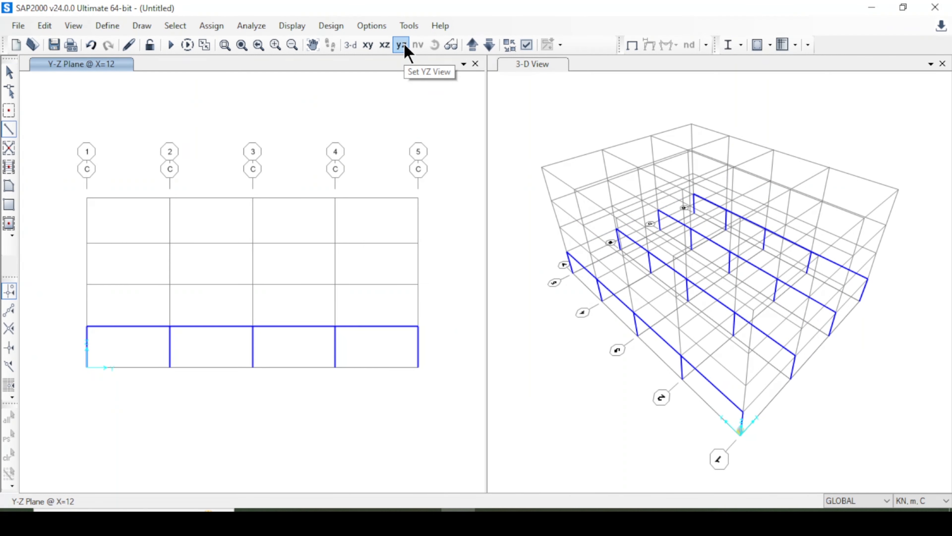
pyautogui.click(368, 45)
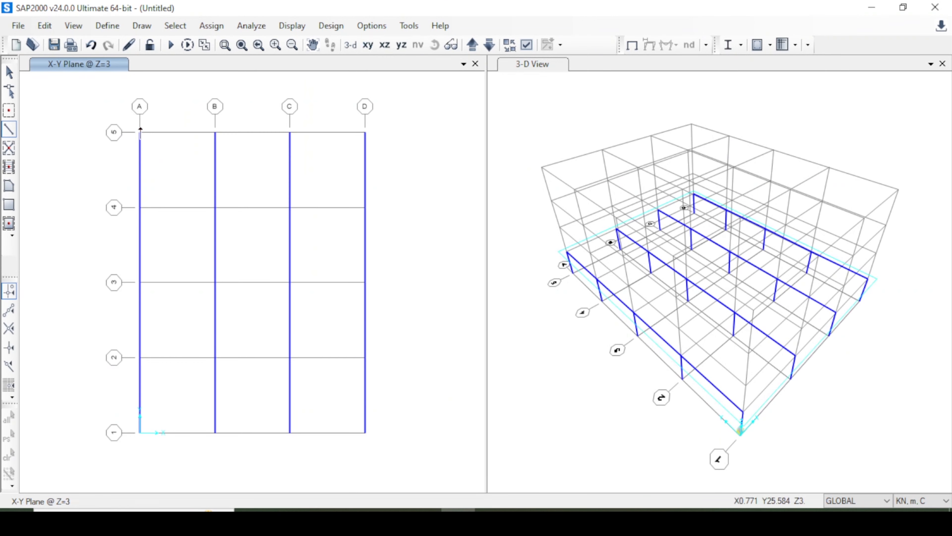
pyautogui.click(140, 132)
pyautogui.click(215, 132)
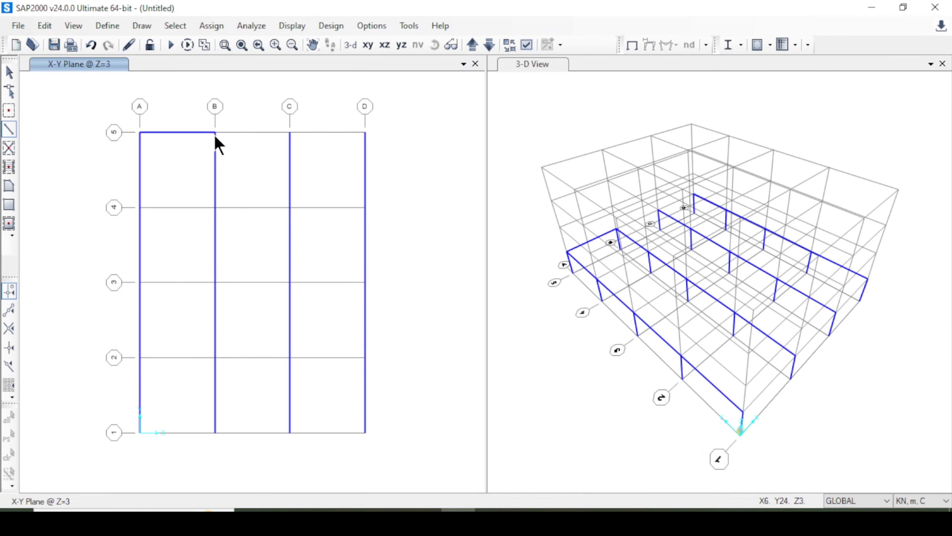
pyautogui.click(290, 132)
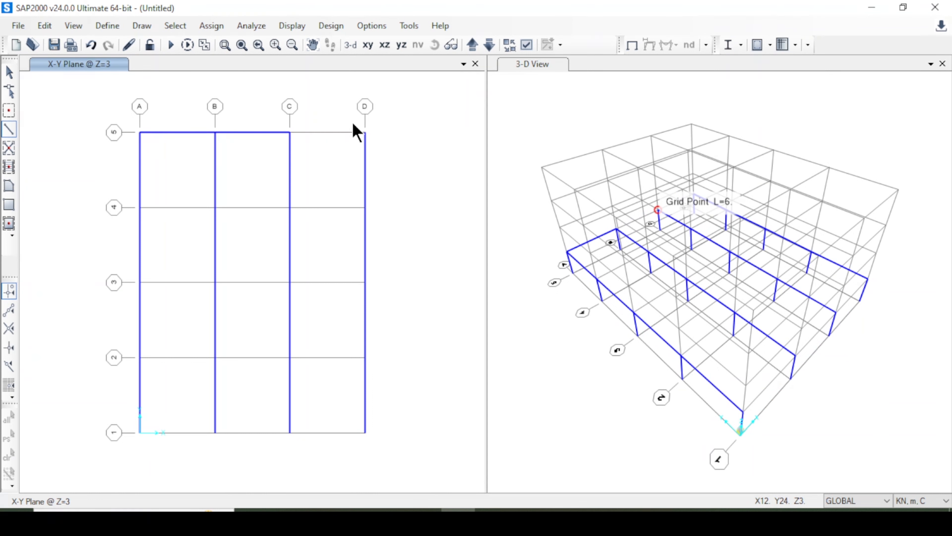
pyautogui.doubleClick(365, 132)
pyautogui.press('Escape')
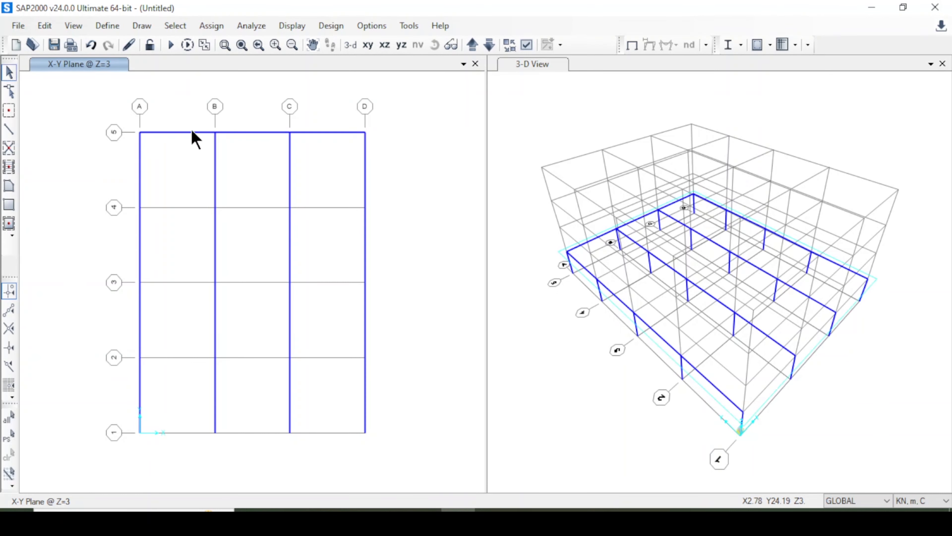
# Select the three grid 5 beams and replicate them linearly with dx 0, dy -6 and number 4.
pyautogui.click(258, 131)
pyautogui.click(311, 132)
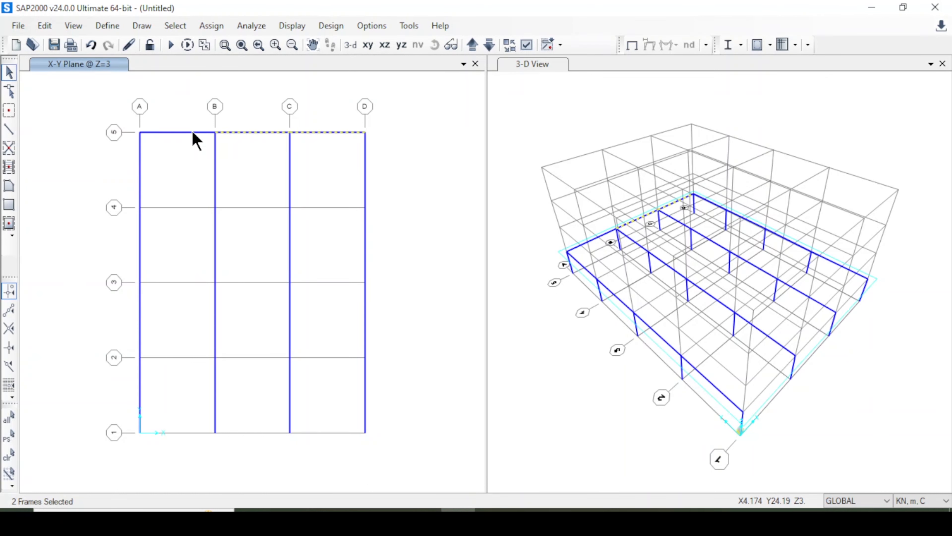
pyautogui.click(194, 132)
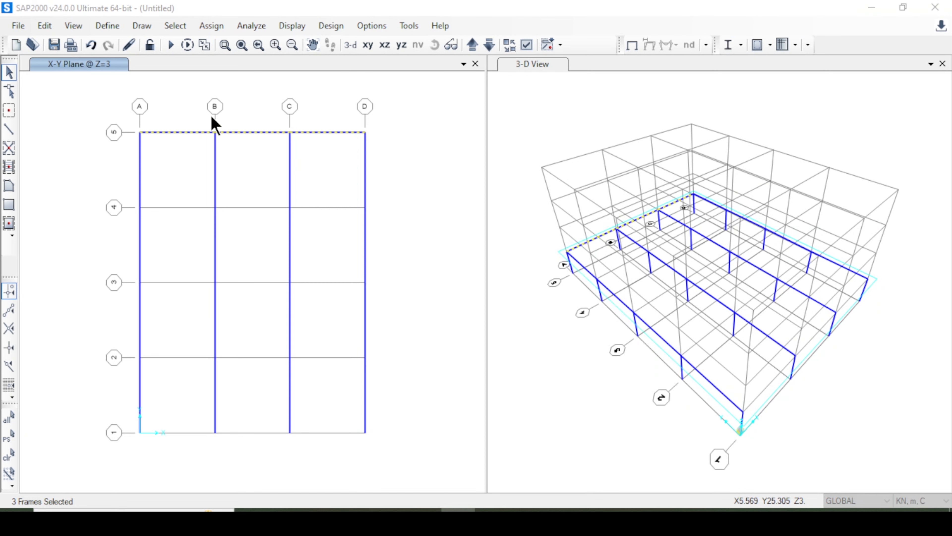
pyautogui.hotkey('ctrl', 'r')
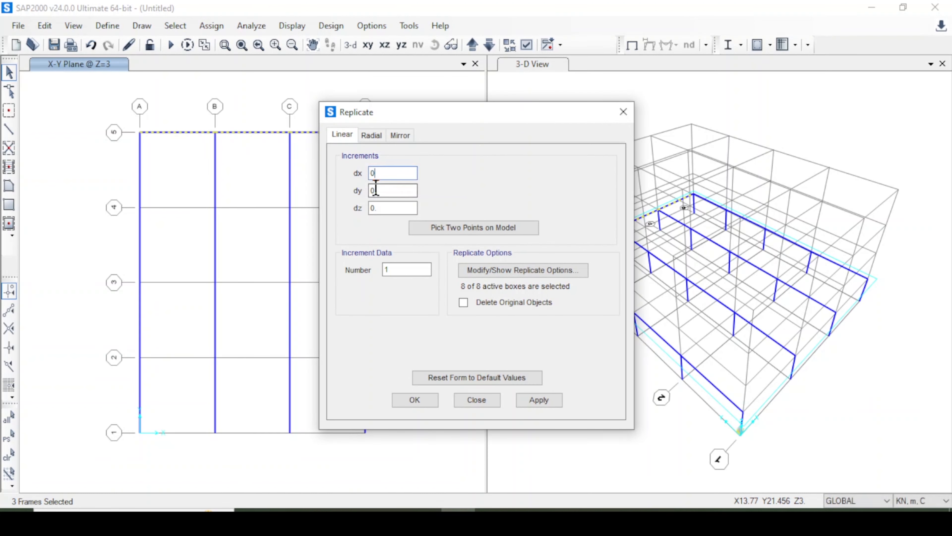
pyautogui.press('Tab')
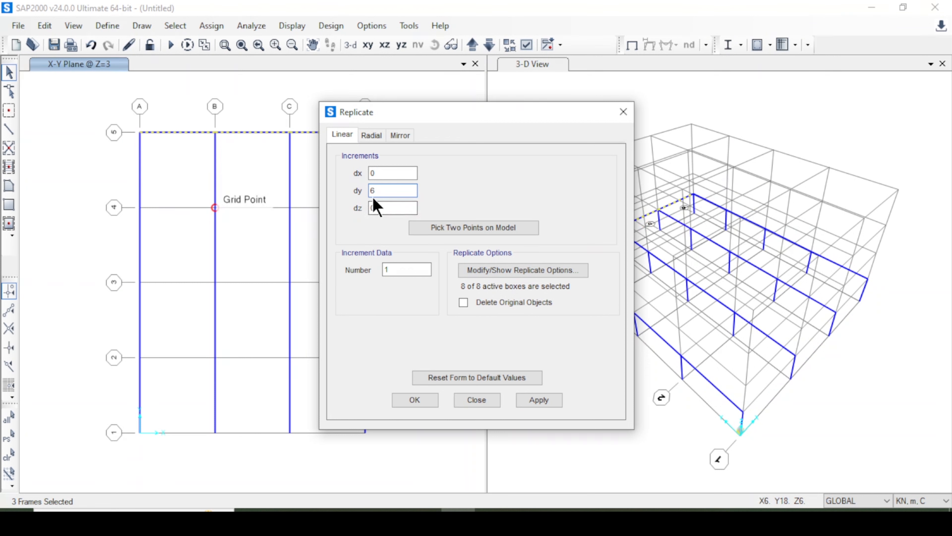
pyautogui.write('-6')
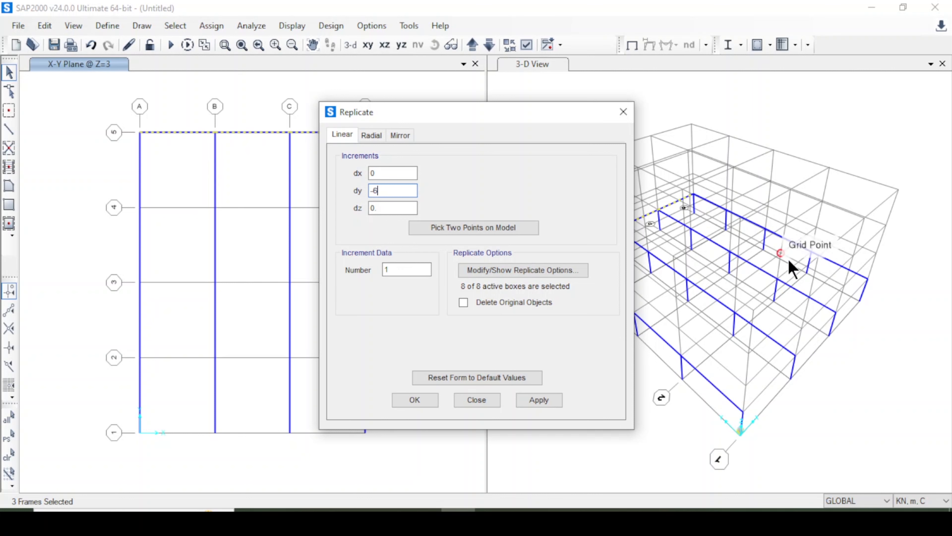
pyautogui.click(398, 209)
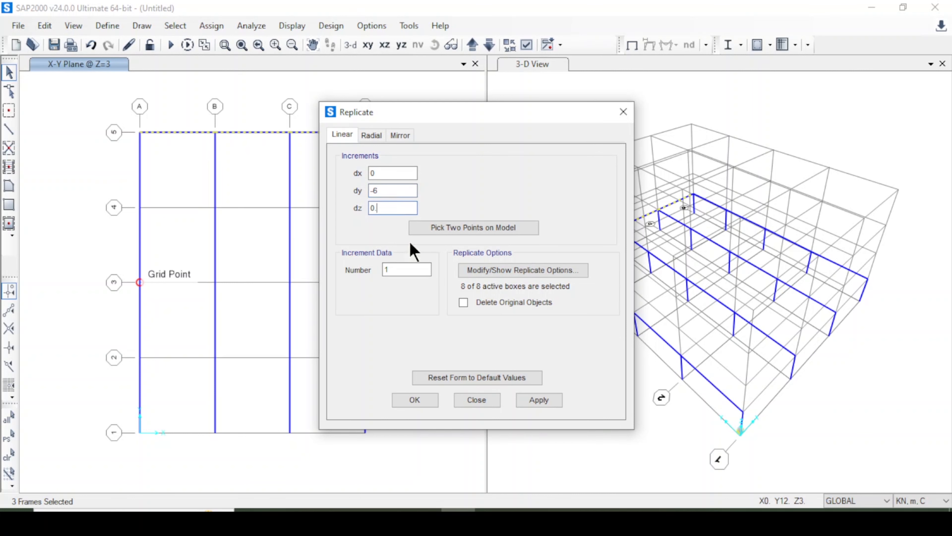
pyautogui.doubleClick(411, 270)
pyautogui.click(539, 399)
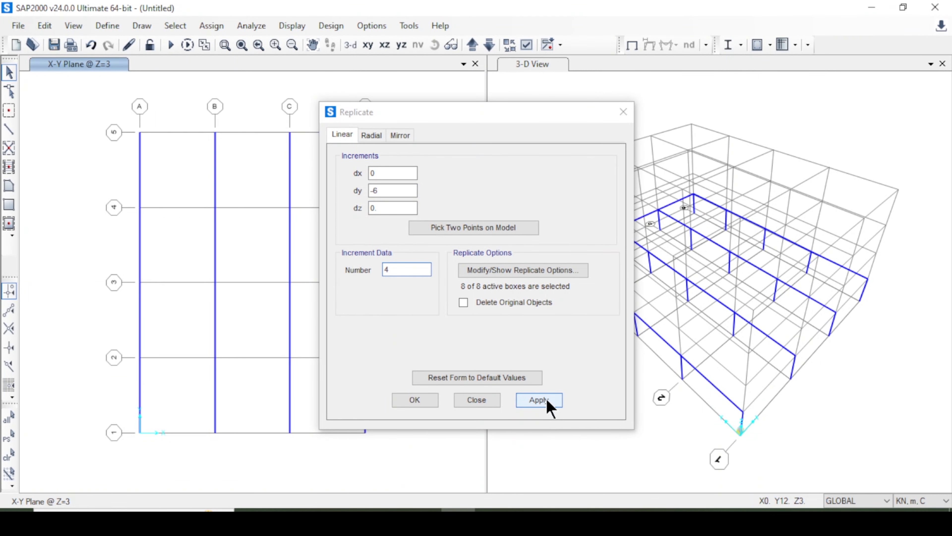
pyautogui.click(415, 400)
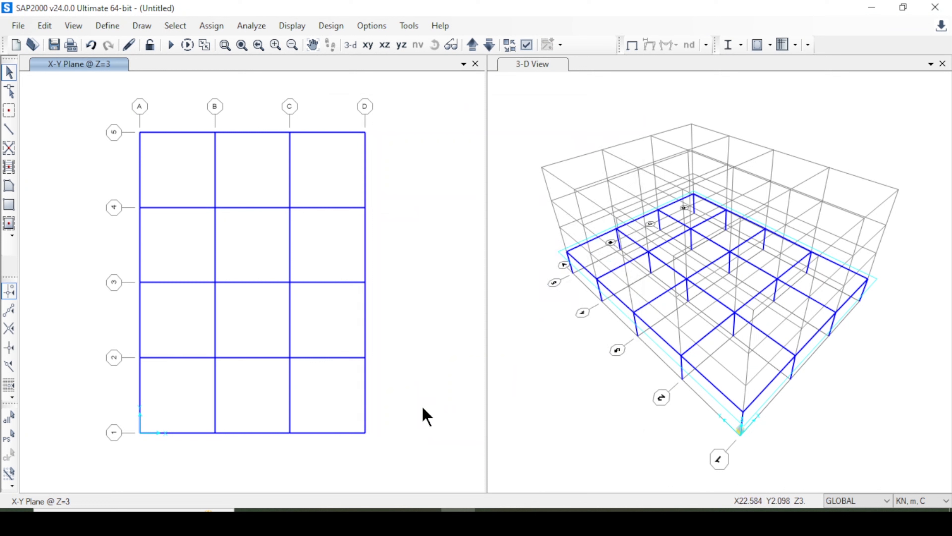
# Rotate the 3-D view to inspect the first-storey frame of columns and beams from the side.
pyautogui.click(599, 394)
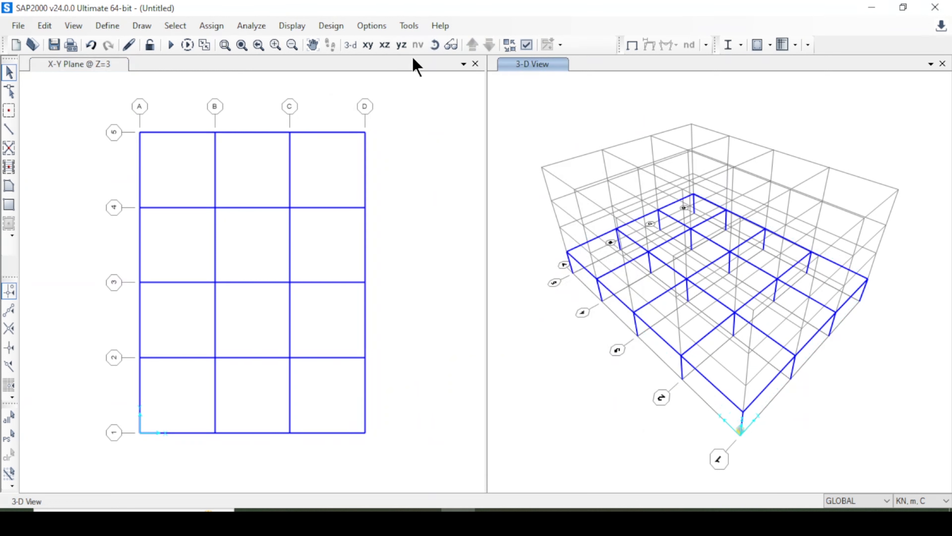
pyautogui.click(435, 45)
pyautogui.moveTo(593, 365); pyautogui.dragTo(653, 310)
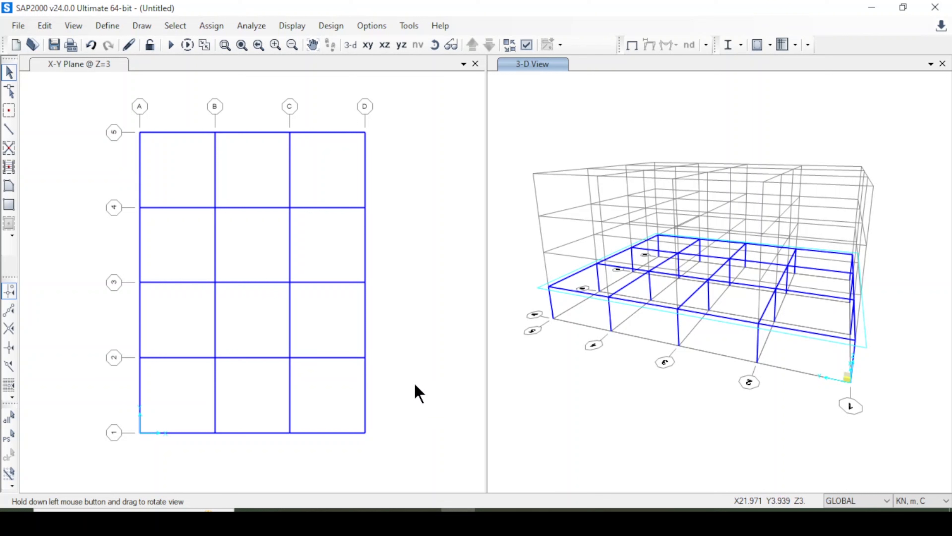
# Draw Slab 120 areas in all twelve bays between grids A to D and 1 to 5 at Z=3.
pyautogui.click(245, 329)
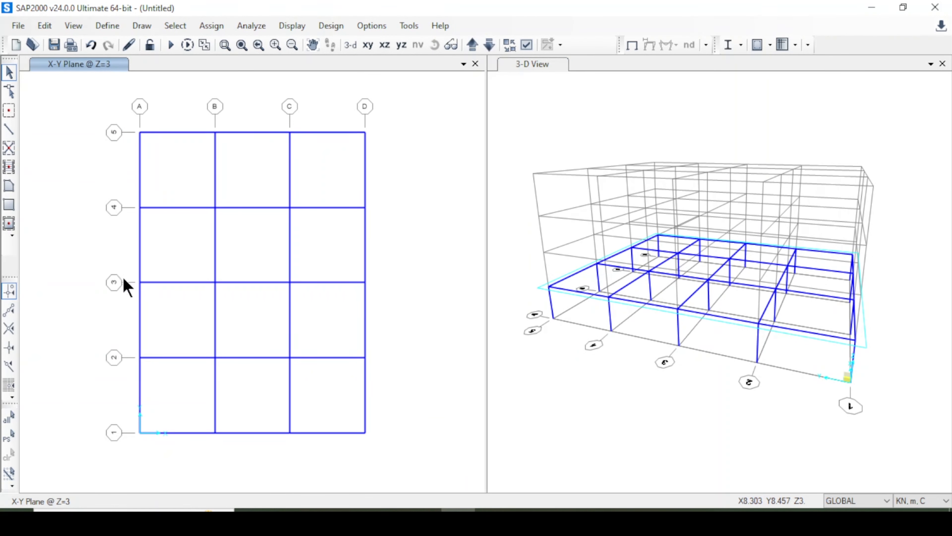
pyautogui.click(10, 224)
pyautogui.click(537, 240)
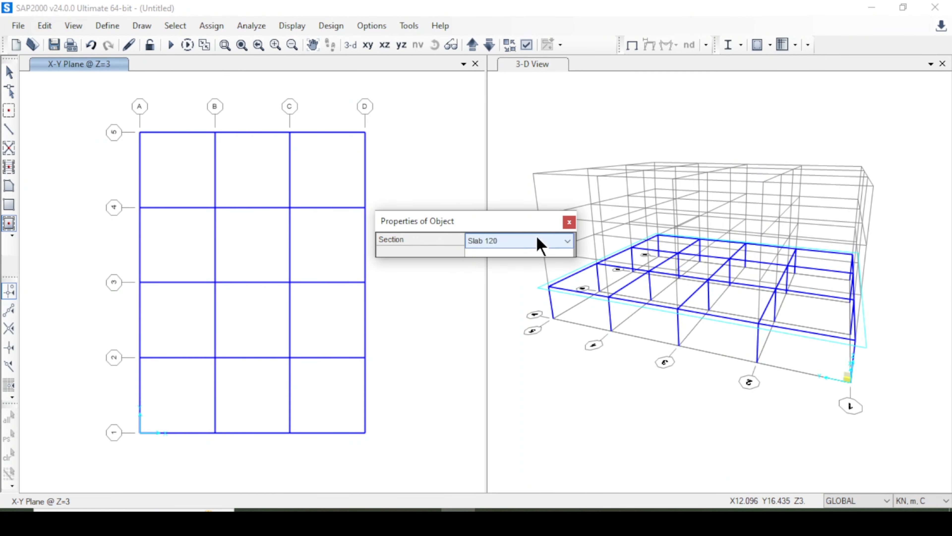
pyautogui.click(538, 242)
pyautogui.click(545, 242)
pyautogui.click(569, 222)
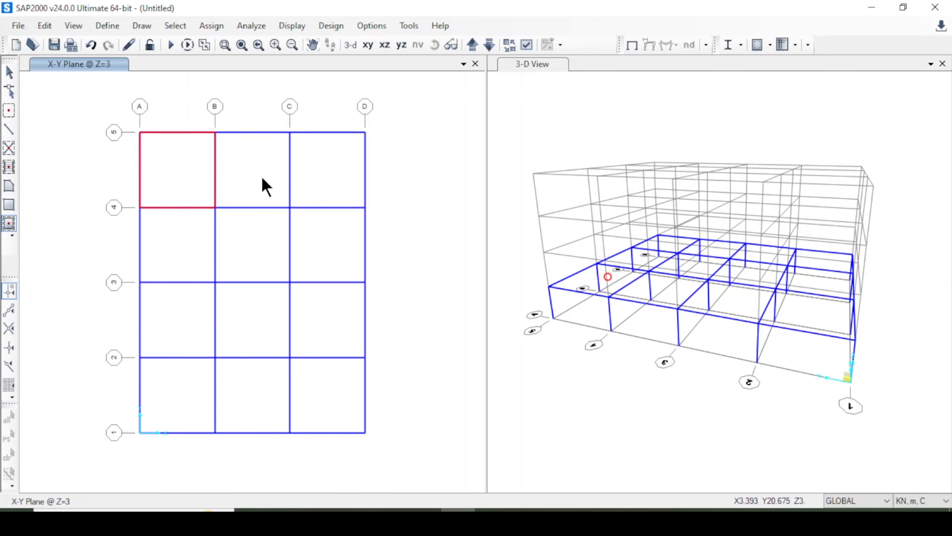
pyautogui.click(266, 186)
pyautogui.click(329, 179)
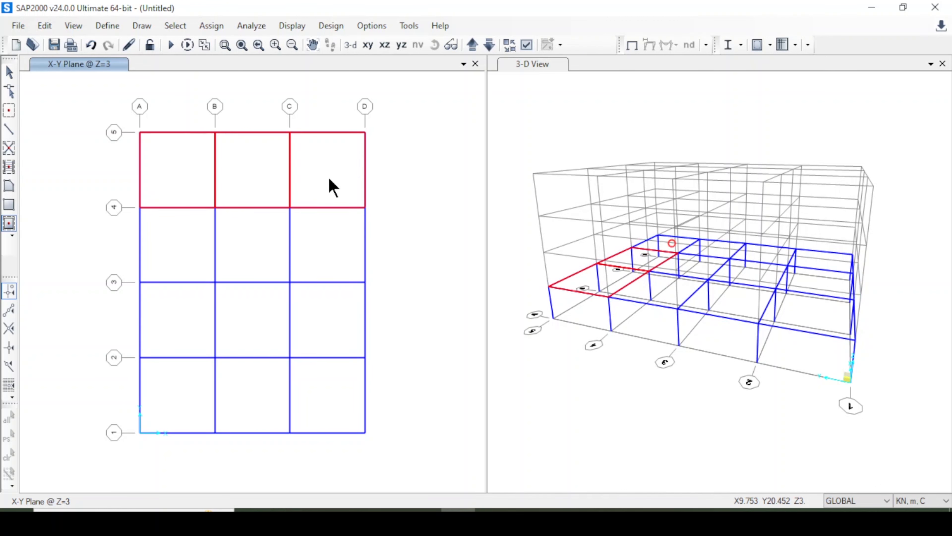
pyautogui.click(329, 246)
pyautogui.click(255, 246)
pyautogui.click(180, 246)
pyautogui.click(180, 323)
pyautogui.click(258, 325)
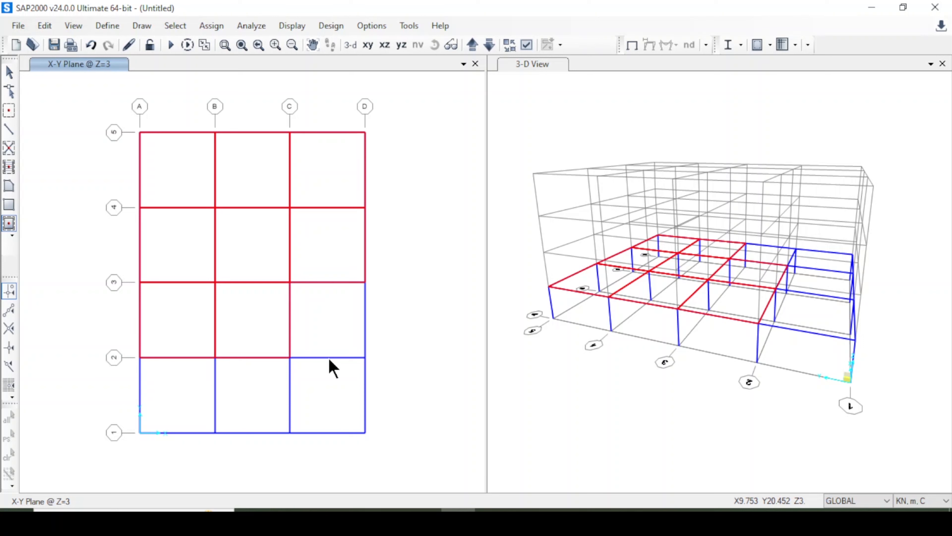
pyautogui.click(330, 359)
pyautogui.click(333, 369)
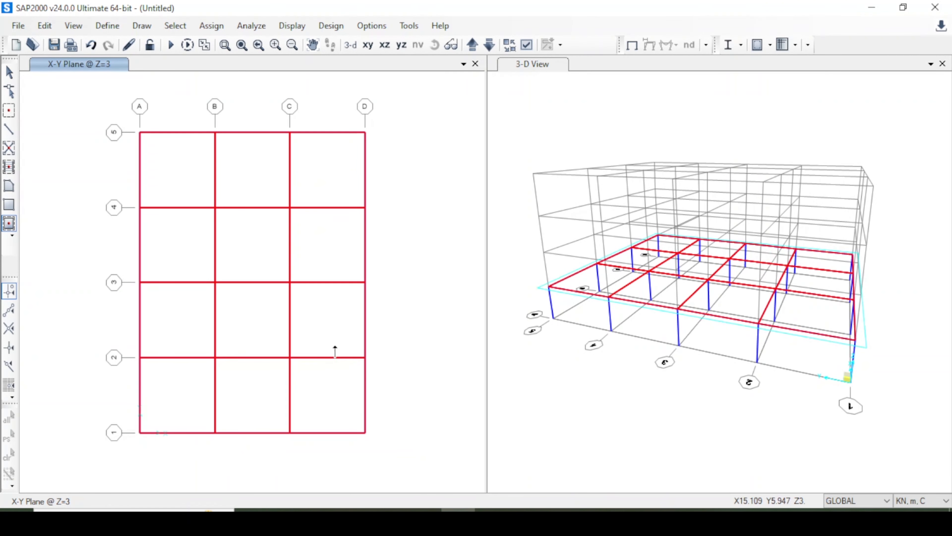
# Turn on Fill Objects in the 3-D view's display options.
pyautogui.click(524, 66)
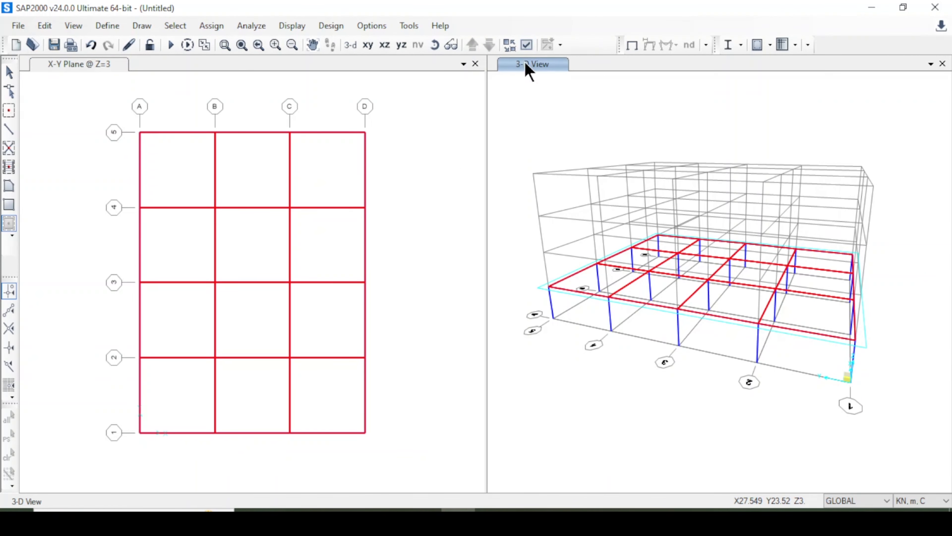
pyautogui.click(528, 44)
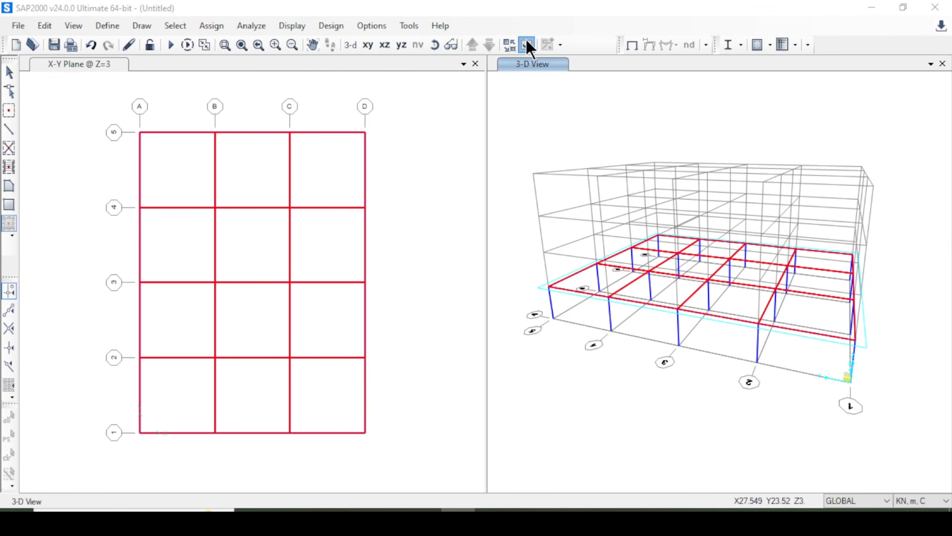
pyautogui.click(400, 79)
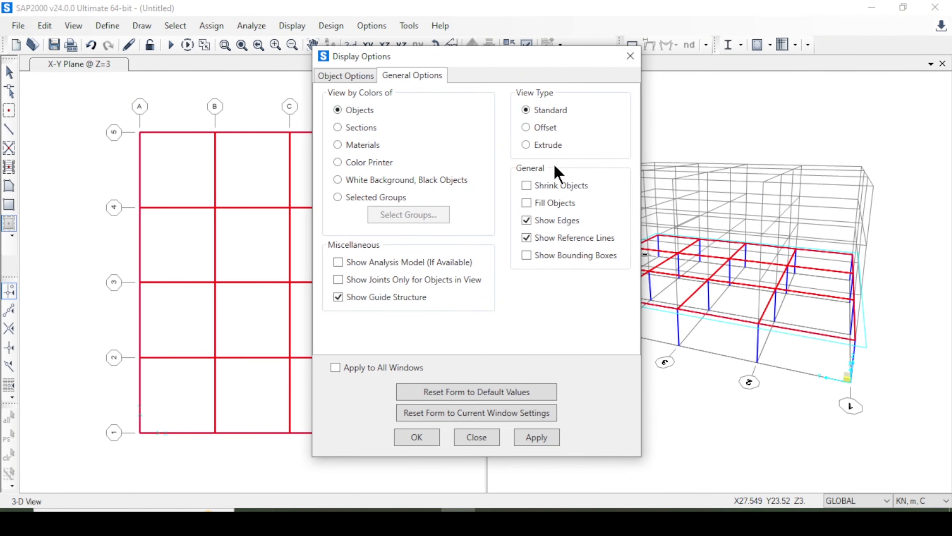
pyautogui.click(548, 206)
pyautogui.click(536, 444)
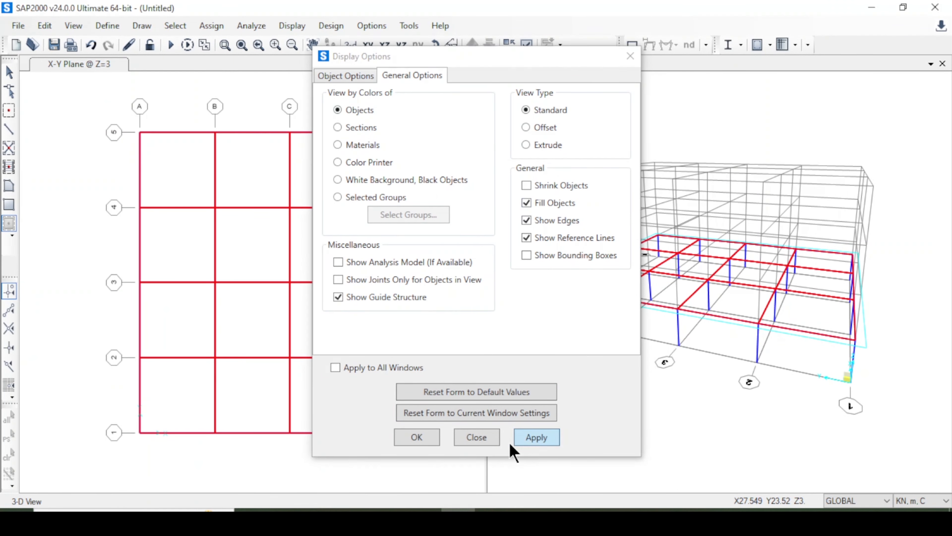
pyautogui.click(417, 439)
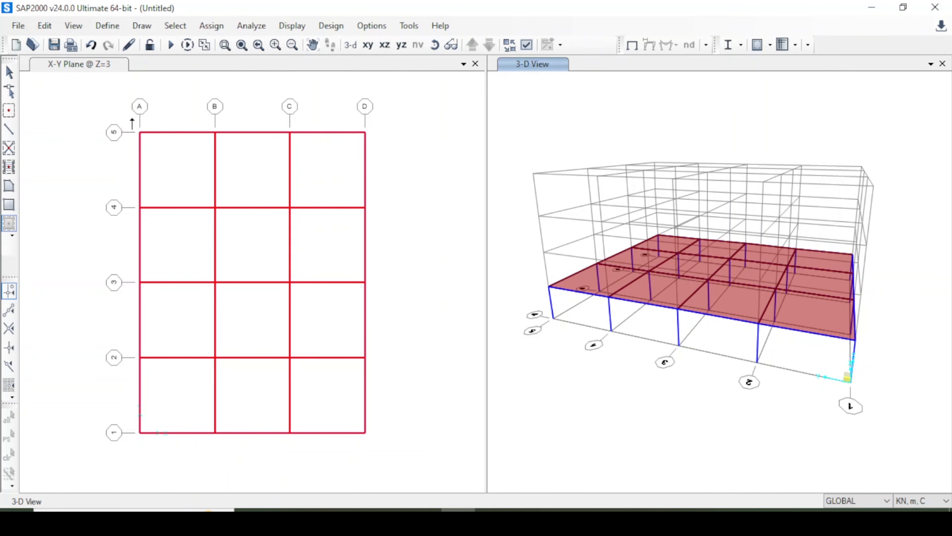
# Select all frames with the Column 40 x 40 and Beam 40 x 25 section properties.
pyautogui.click(9, 72)
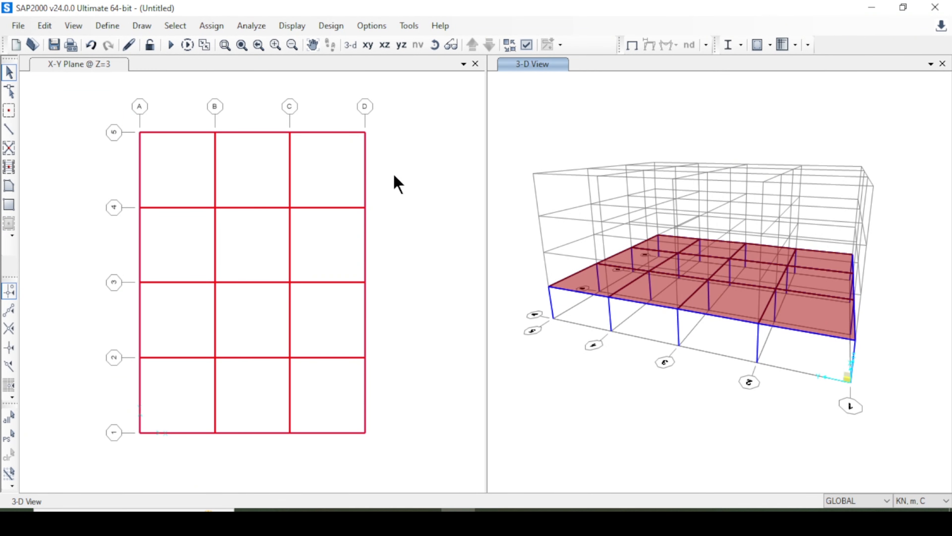
pyautogui.click(175, 26)
pyautogui.moveTo(196, 47)
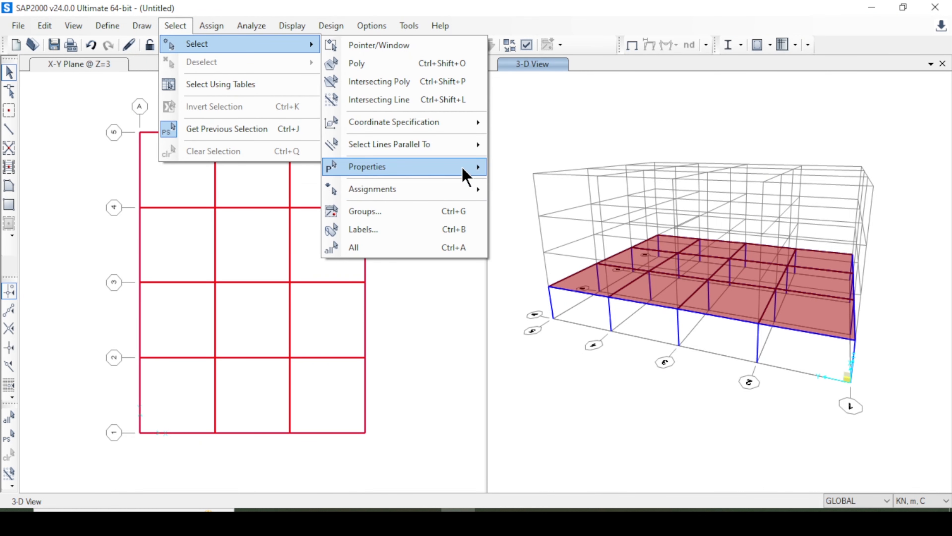
pyautogui.moveTo(465, 168)
pyautogui.click(551, 186)
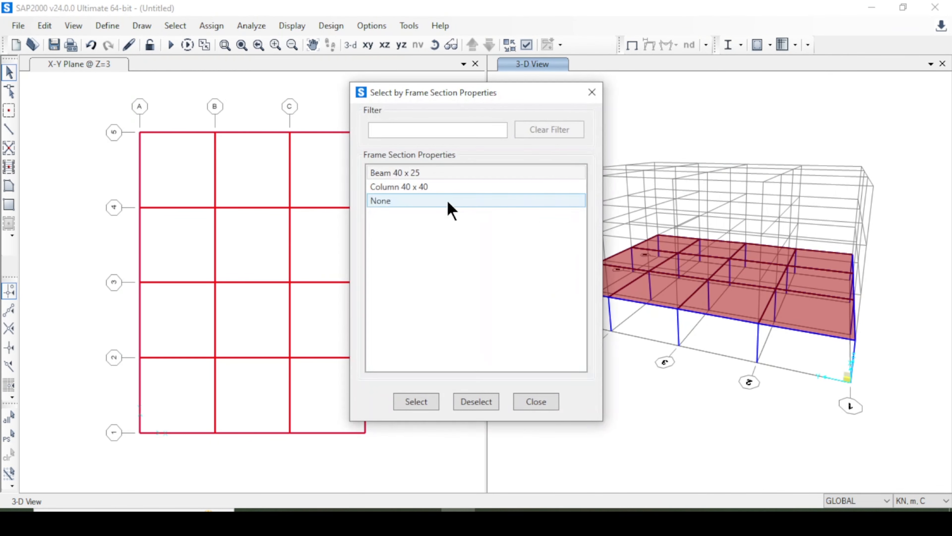
pyautogui.click(423, 401)
pyautogui.click(433, 172)
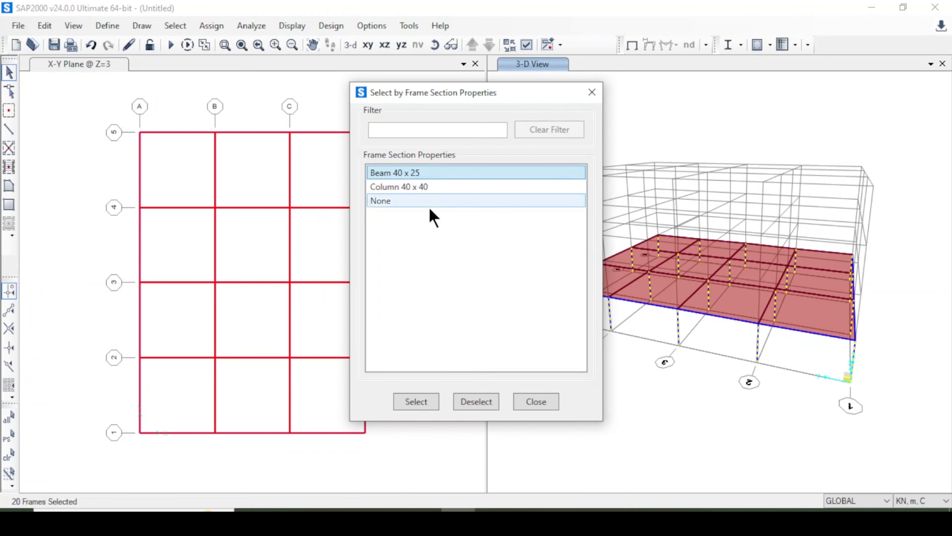
pyautogui.click(416, 406)
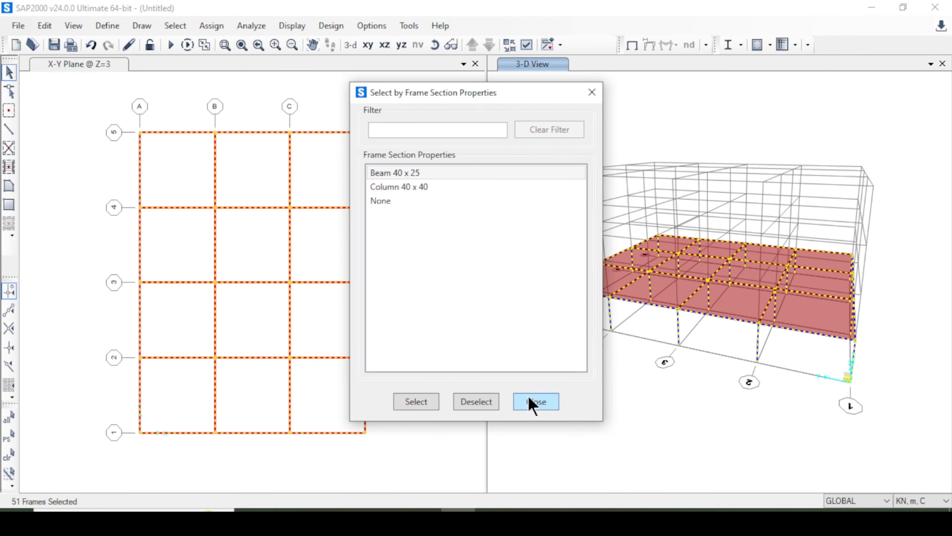
pyautogui.click(537, 402)
# Add all areas with the Slab 120 section to the current selection.
pyautogui.click(175, 26)
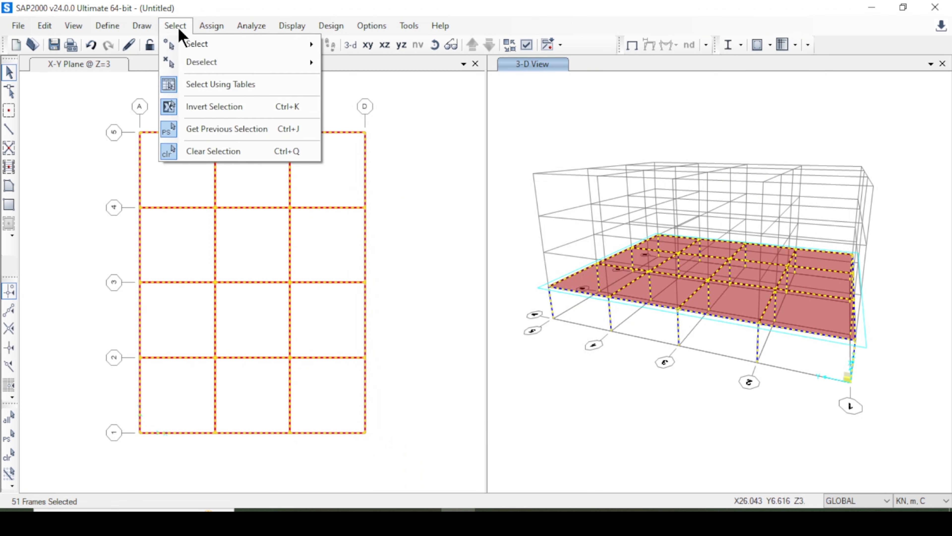
pyautogui.click(177, 27)
pyautogui.click(175, 26)
pyautogui.moveTo(197, 47)
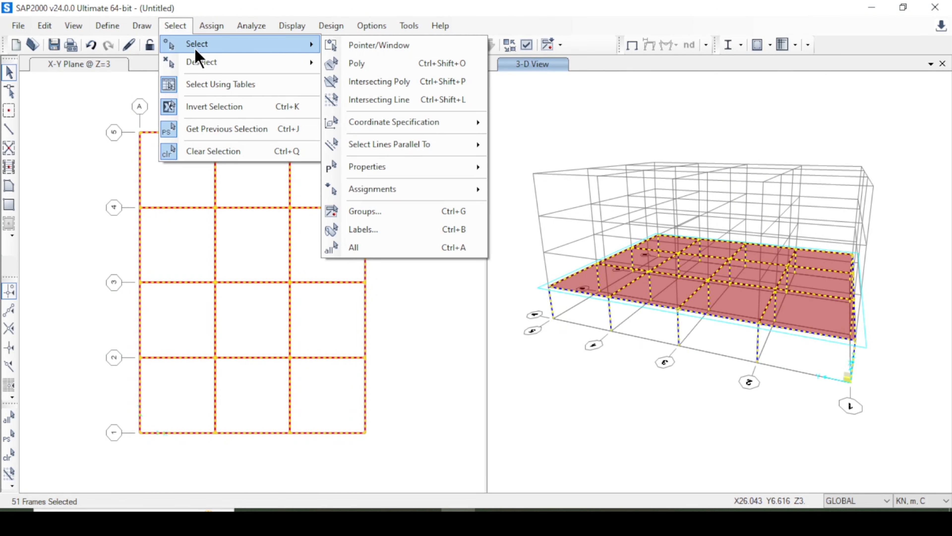
pyautogui.moveTo(435, 169)
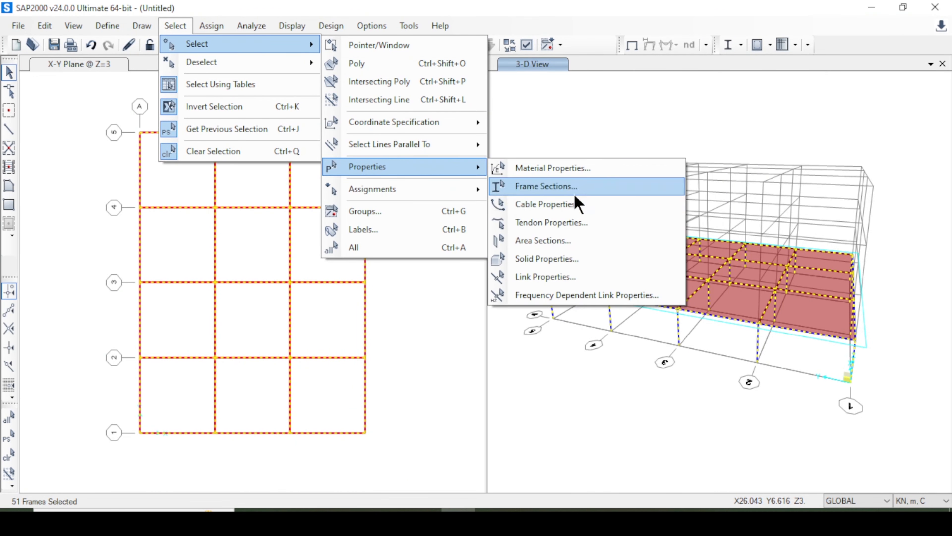
pyautogui.click(557, 242)
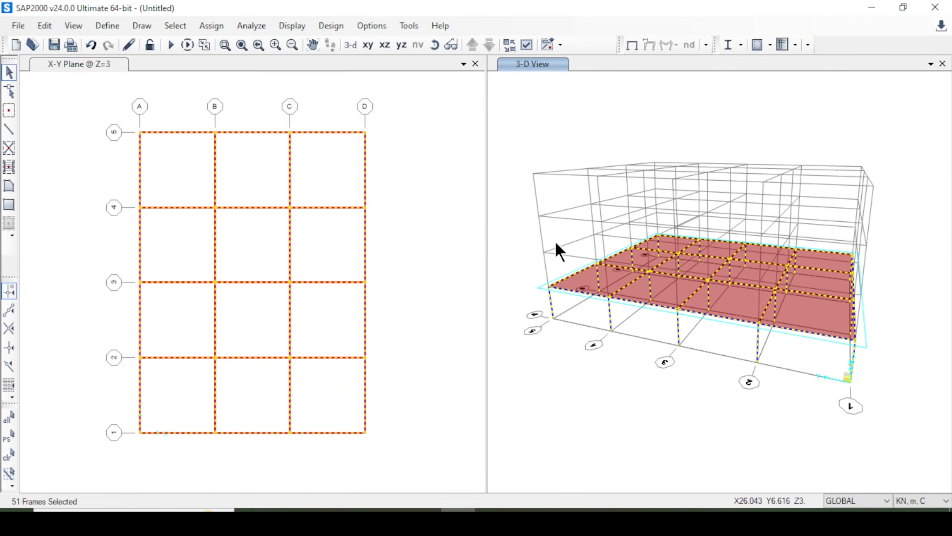
pyautogui.click(423, 187)
pyautogui.click(420, 401)
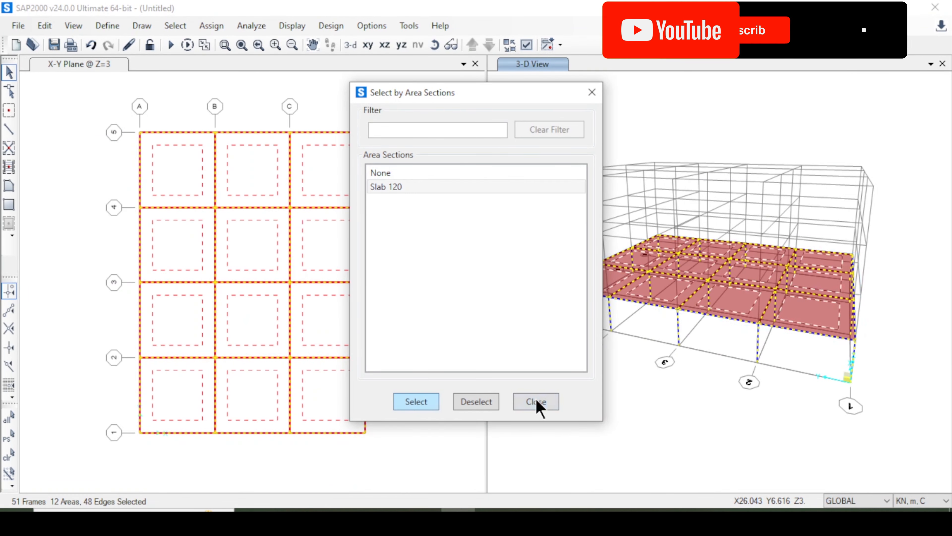
pyautogui.click(549, 404)
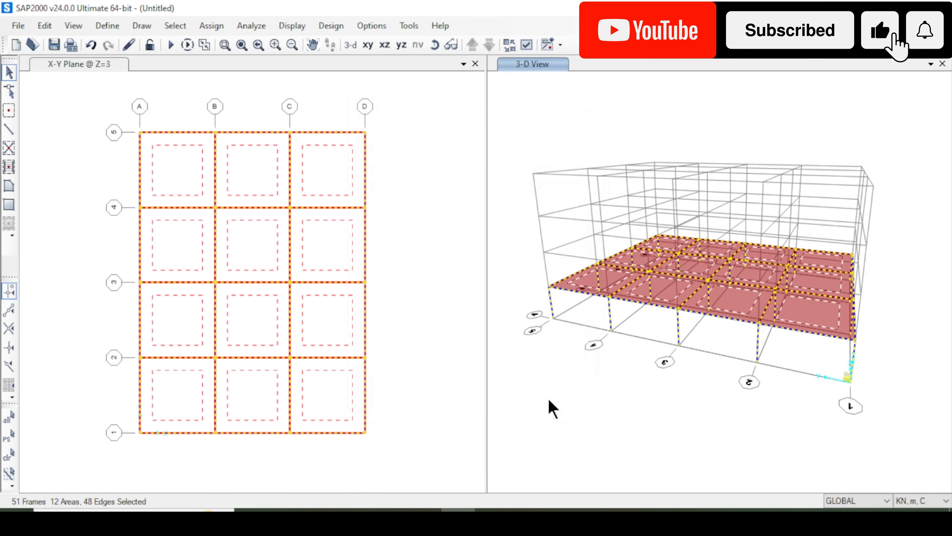
# Replicate the selected columns, beams and slabs linearly with dx 0, dy 0, dz 3 and number 1.
pyautogui.hotkey('ctrl', 'r')
pyautogui.moveTo(246, 207); pyautogui.dragTo(196, 213)
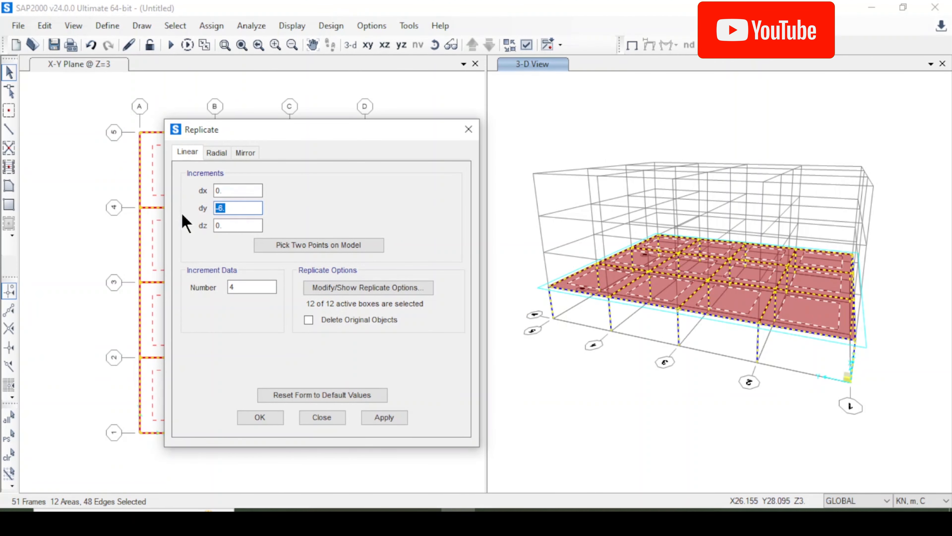
pyautogui.write('3')
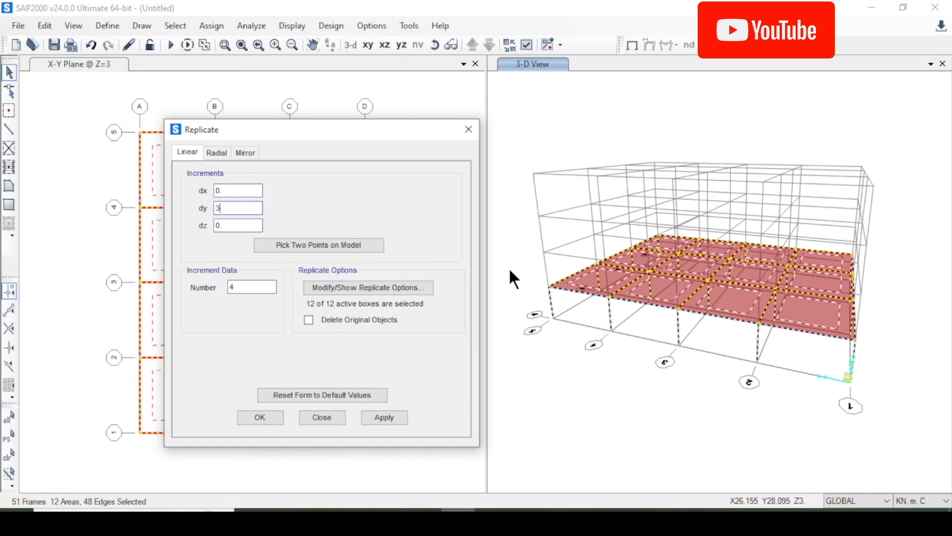
pyautogui.press('BackSpace')
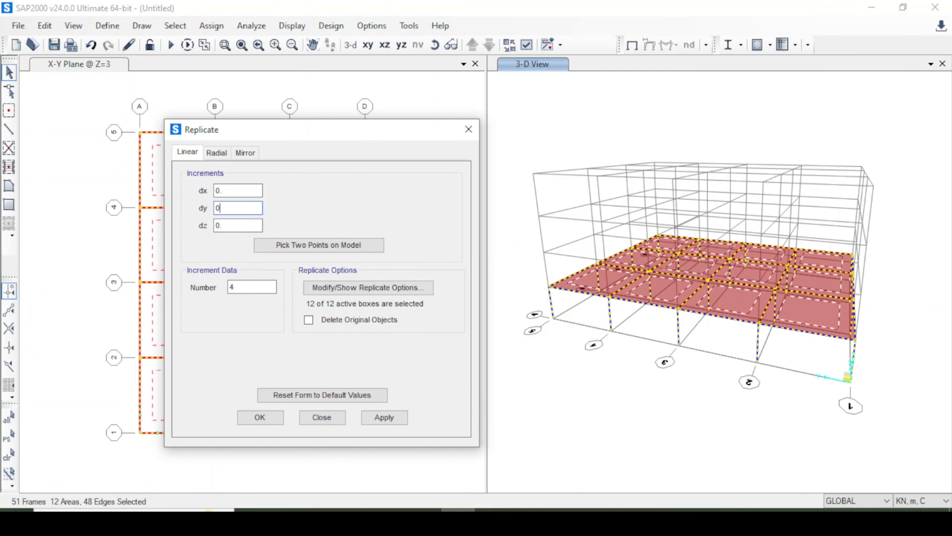
pyautogui.press('Tab')
pyautogui.click(379, 417)
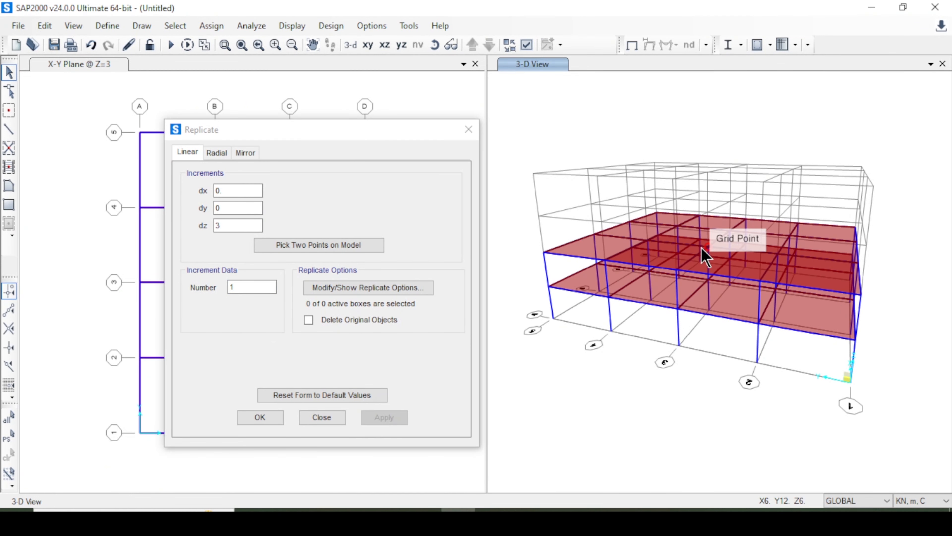
pyautogui.click(260, 418)
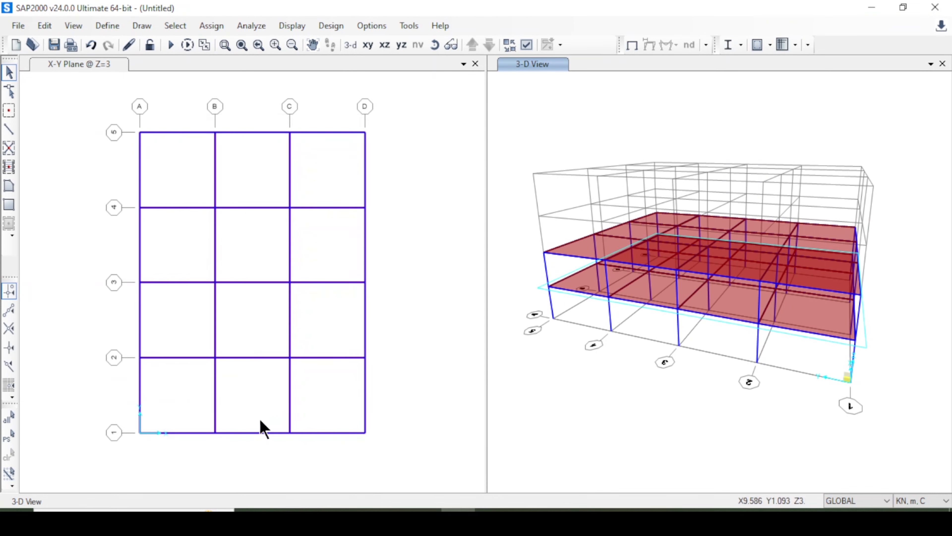
# Restore the previous first-storey selection and replicate it linearly with dz 6 and number 1.
pyautogui.click(9, 436)
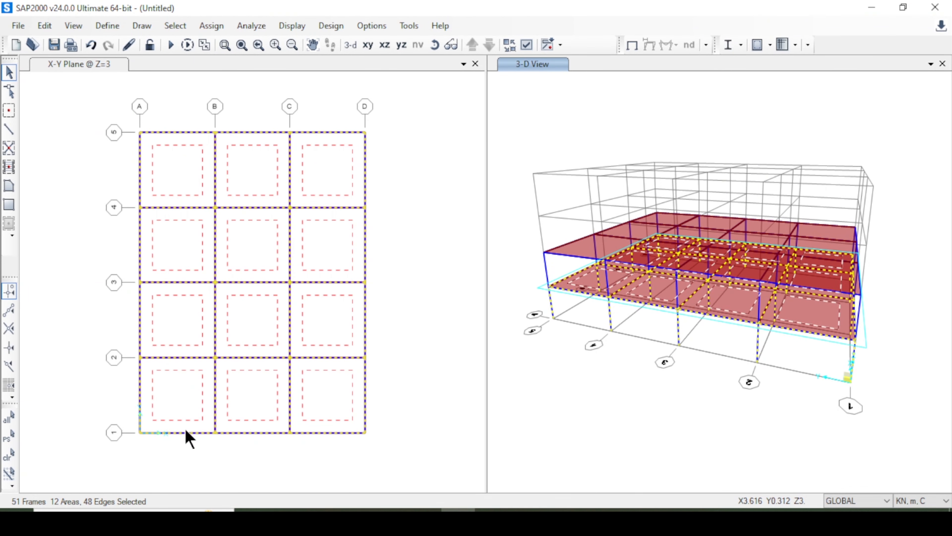
pyautogui.hotkey('ctrl', 'r')
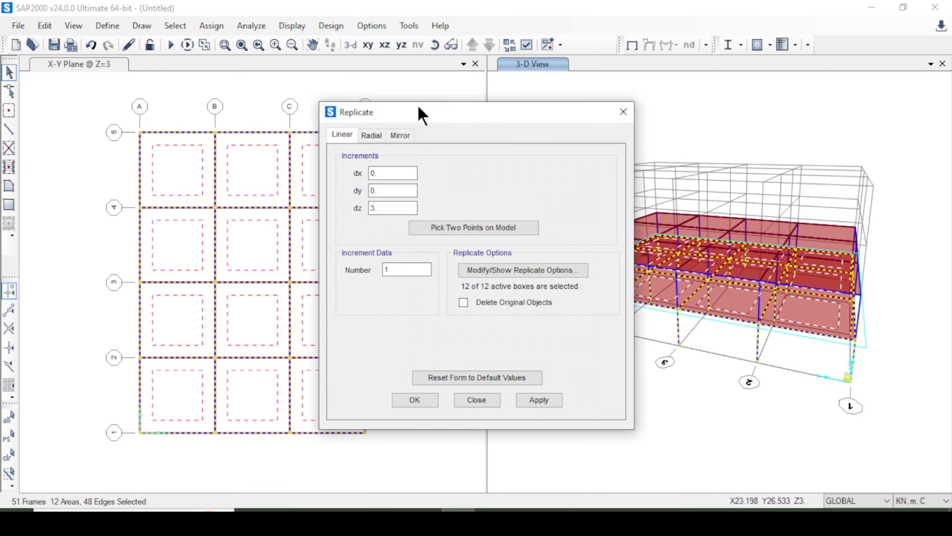
pyautogui.moveTo(420, 114); pyautogui.dragTo(261, 118)
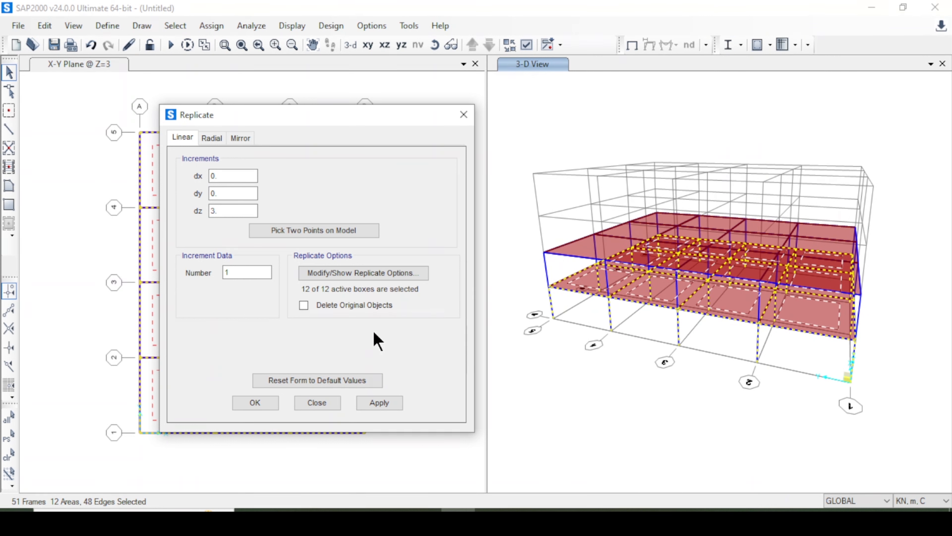
pyautogui.doubleClick(222, 211)
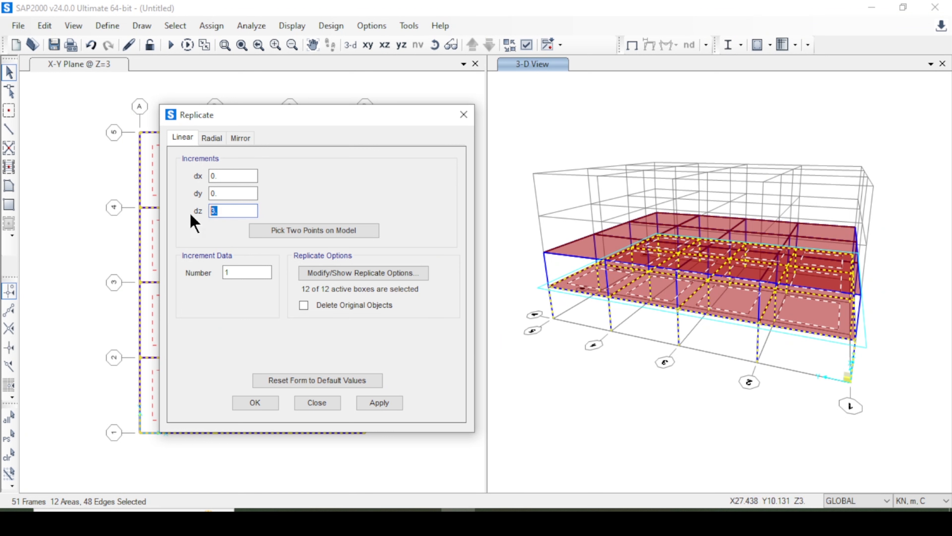
pyautogui.write('6')
pyautogui.click(373, 402)
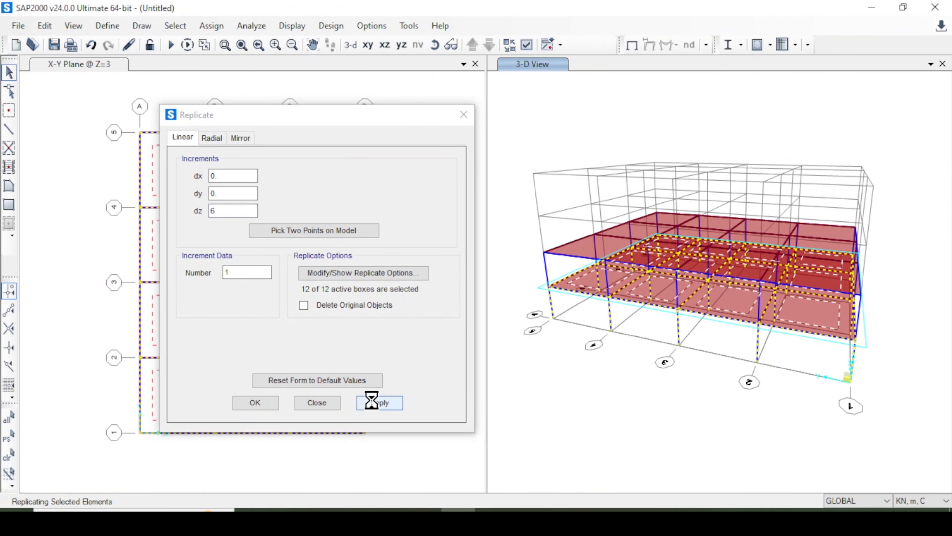
pyautogui.click(255, 402)
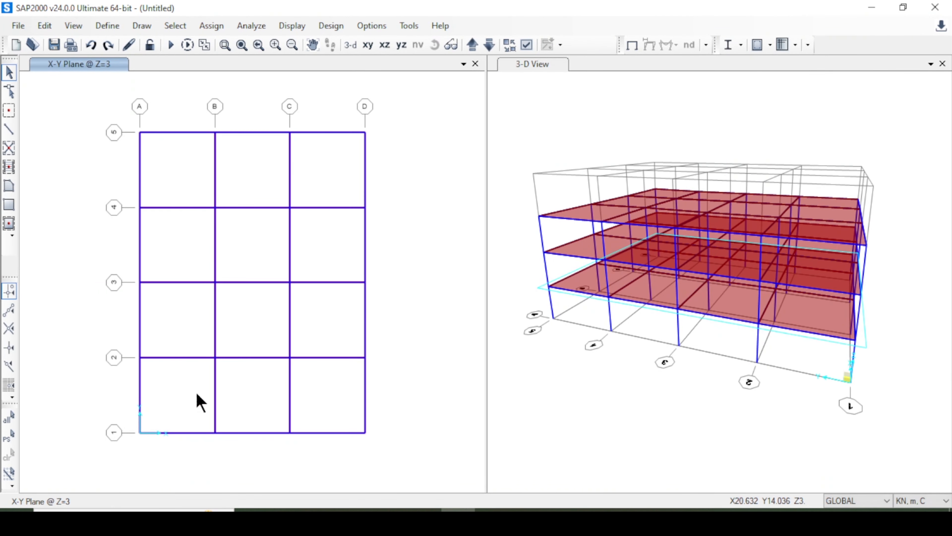
# Restore the previous first-storey selection and replicate it linearly with dz 9 and number 1.
pyautogui.click(10, 437)
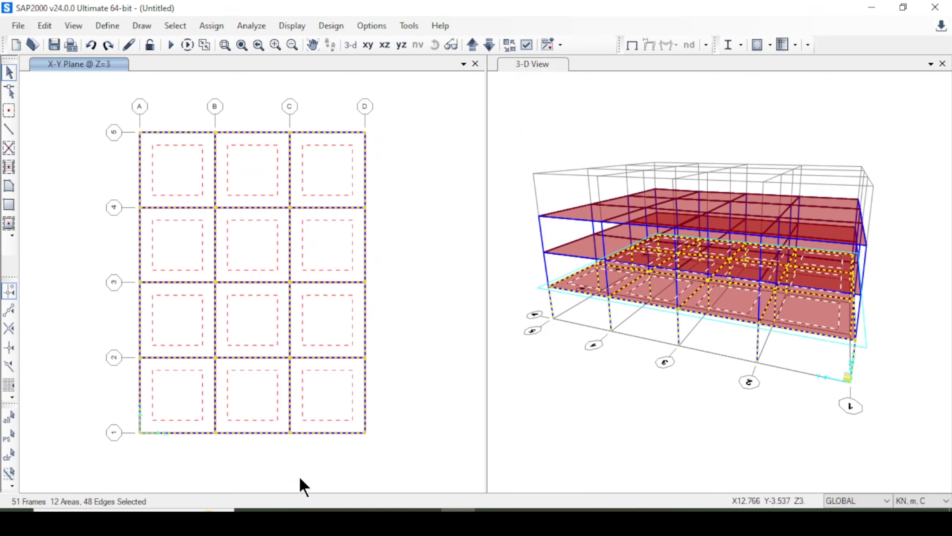
pyautogui.hotkey('ctrl', 'r')
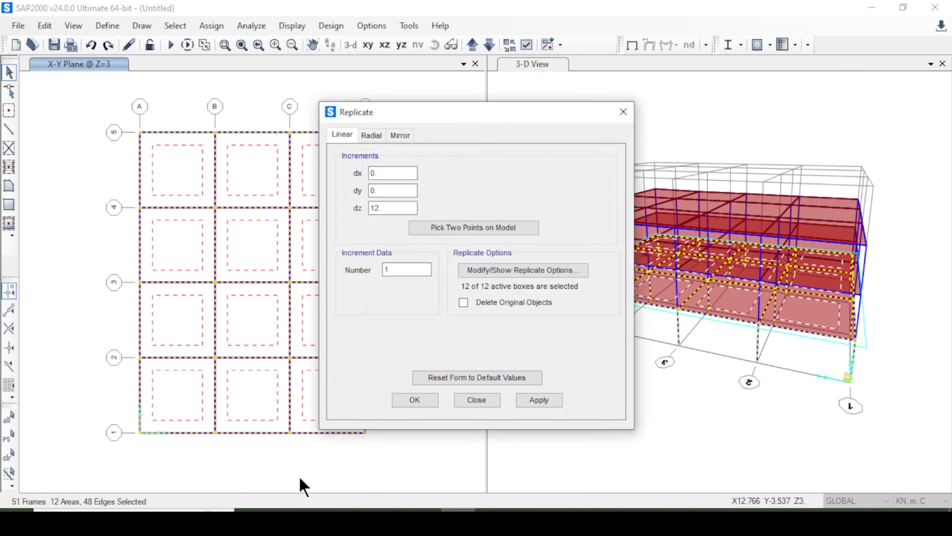
pyautogui.doubleClick(373, 207)
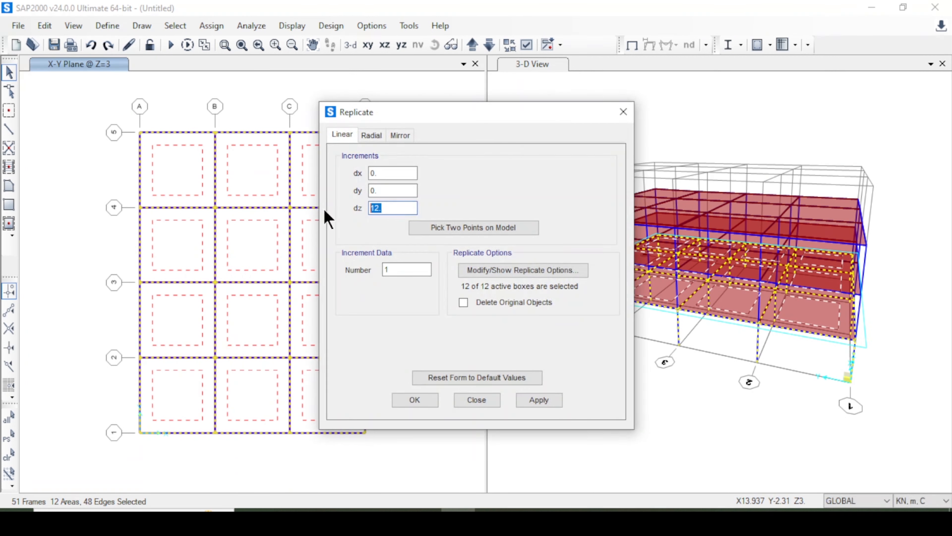
pyautogui.click(541, 400)
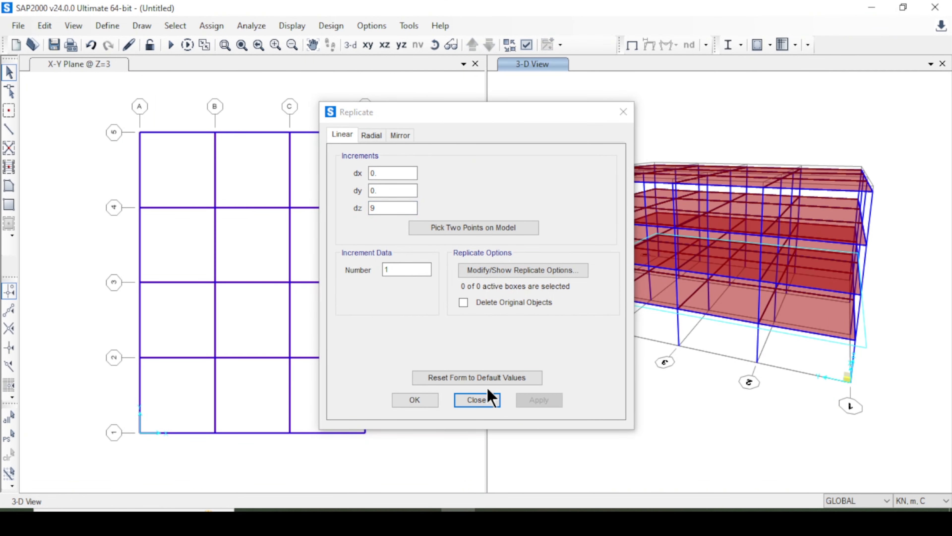
pyautogui.click(414, 400)
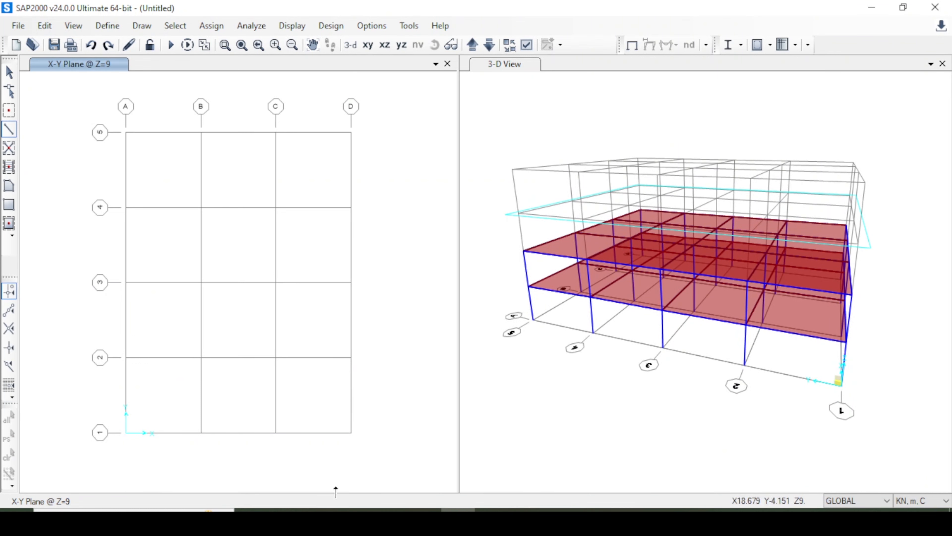
# Draw straight frame members along grid lines A and B between lines 1 and 2 in the plan at Z=9.
pyautogui.click(126, 433)
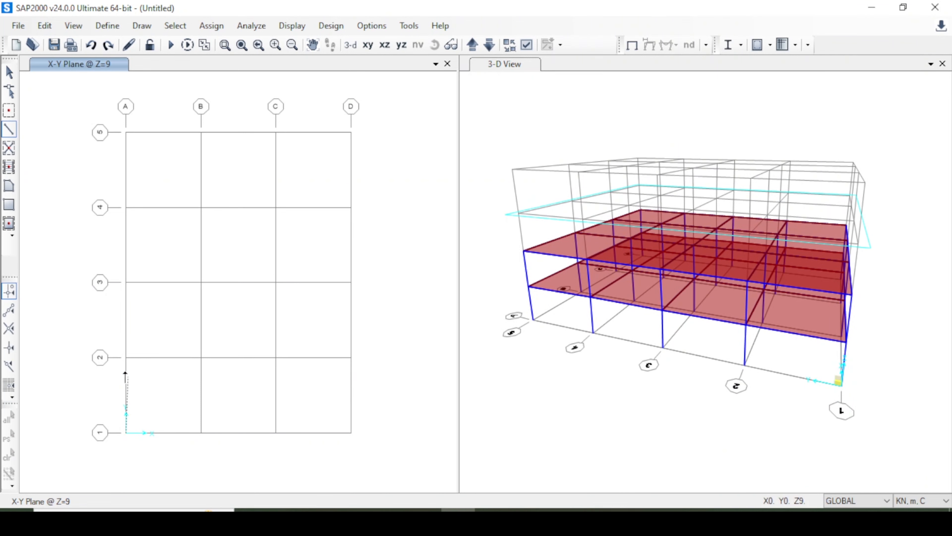
pyautogui.click(126, 358)
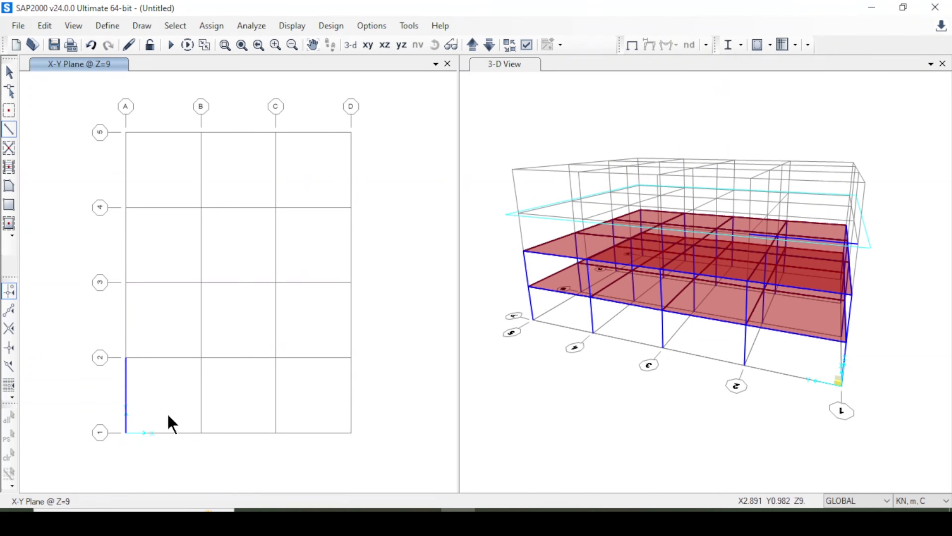
pyautogui.click(201, 432)
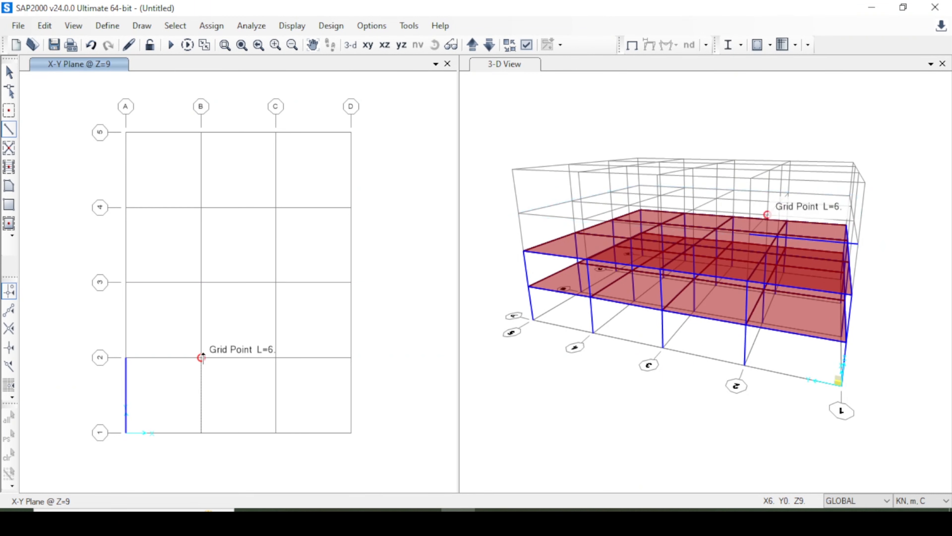
pyautogui.click(202, 358)
pyautogui.click(484, 63)
pyautogui.click(435, 44)
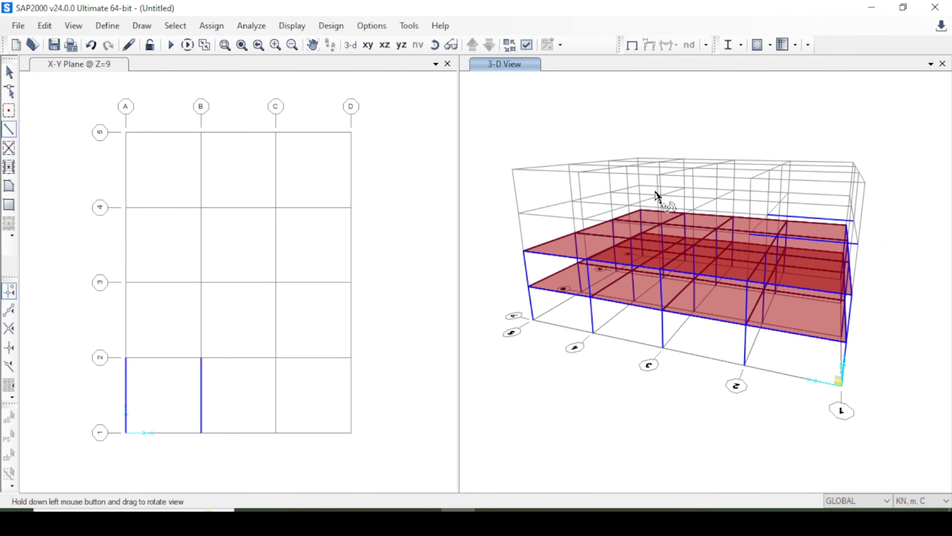
pyautogui.moveTo(727, 159); pyautogui.dragTo(657, 165)
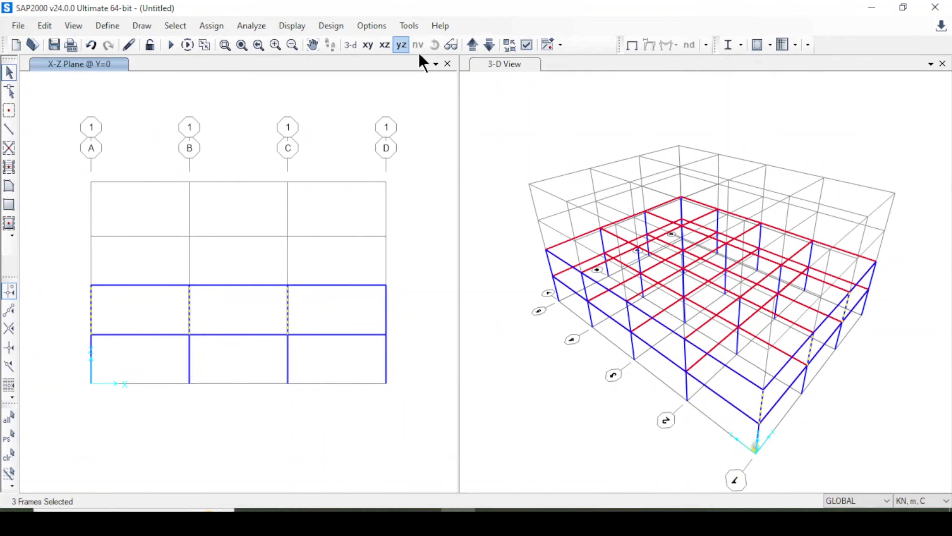
# Add the second-storey columns at A, B and C on grid lines 2, 3, 4 and 5 to the selection.
pyautogui.click(473, 45)
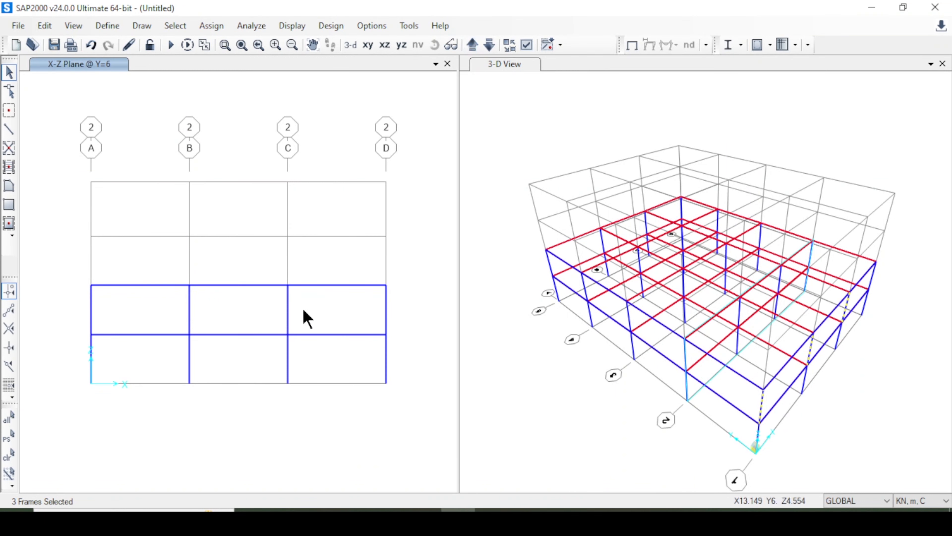
pyautogui.moveTo(305, 308); pyautogui.dragTo(79, 316)
pyautogui.click(472, 44)
pyautogui.moveTo(302, 324); pyautogui.dragTo(75, 322)
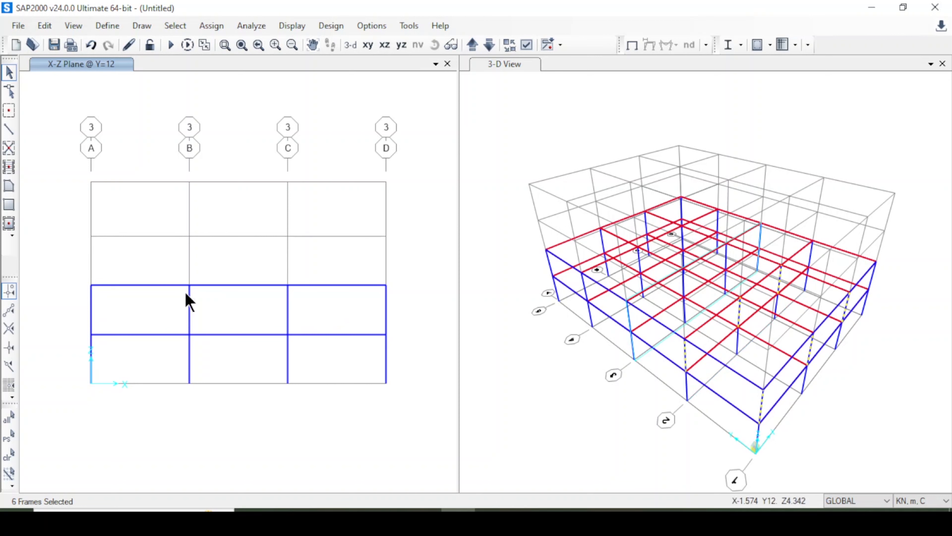
pyautogui.click(472, 45)
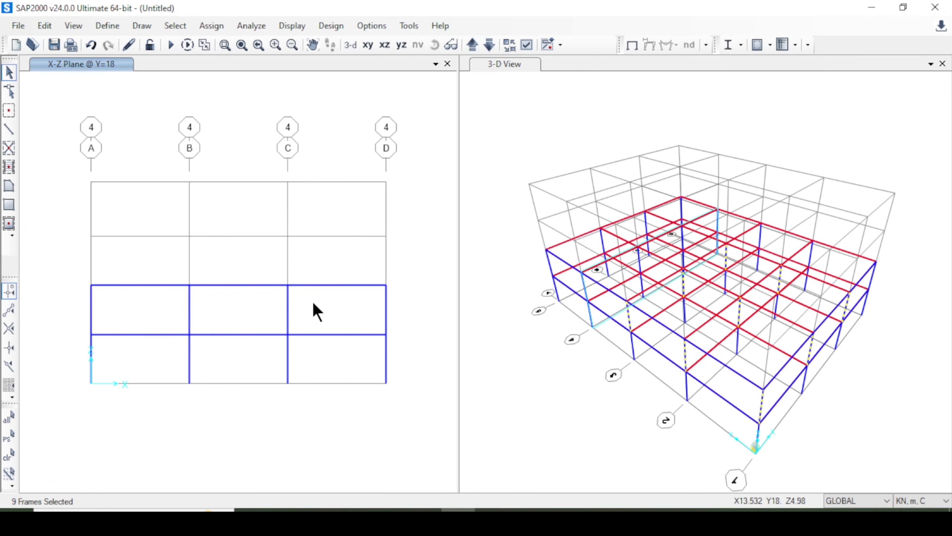
pyautogui.moveTo(314, 322); pyautogui.dragTo(96, 294)
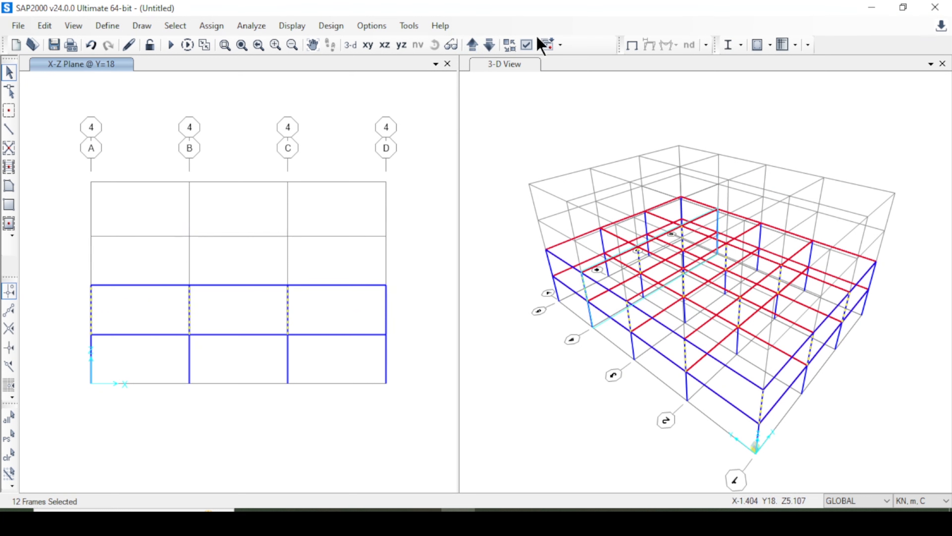
pyautogui.click(472, 45)
pyautogui.moveTo(310, 300); pyautogui.dragTo(75, 319)
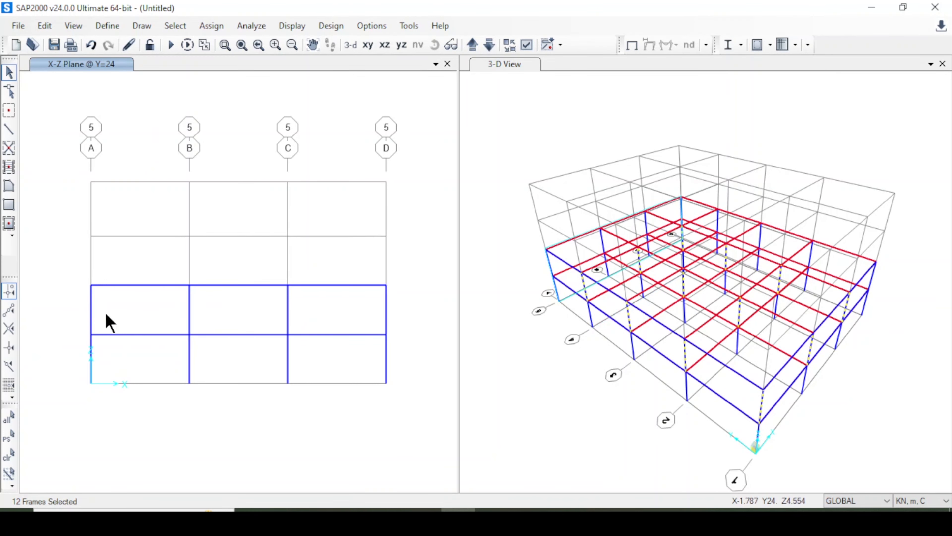
pyautogui.click(472, 44)
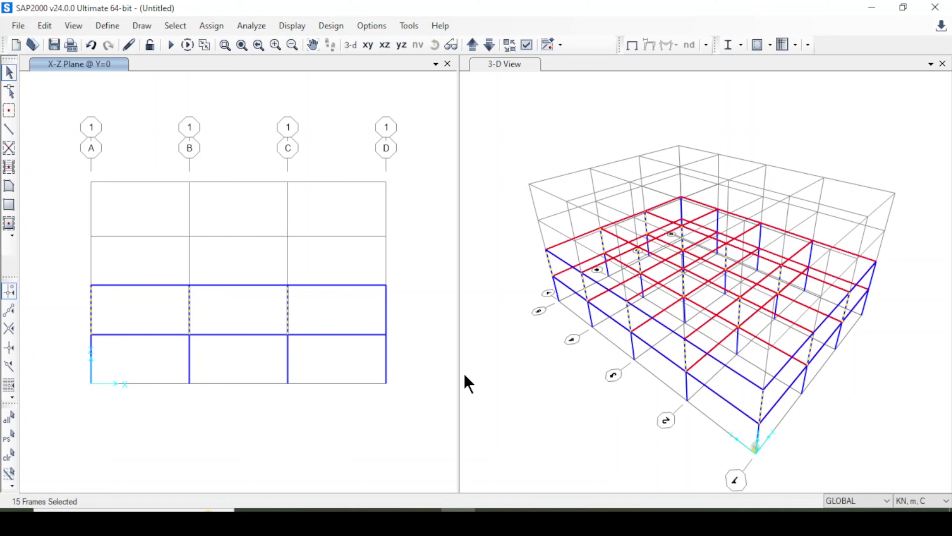
# Replicate the selected second-storey columns linearly with dx 0, dy 0, dz 3 and number 1.
pyautogui.hotkey('ctrl', 'r')
pyautogui.click(386, 207)
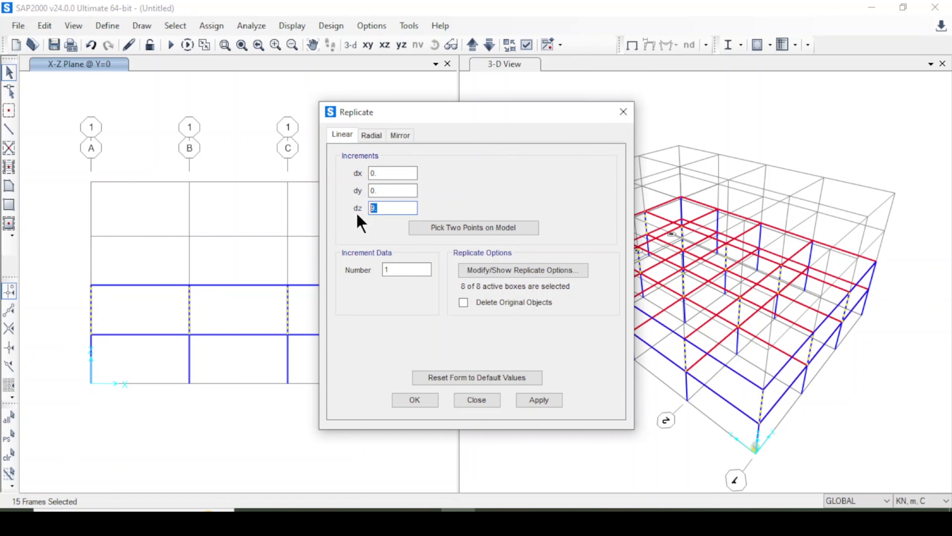
pyautogui.click(538, 400)
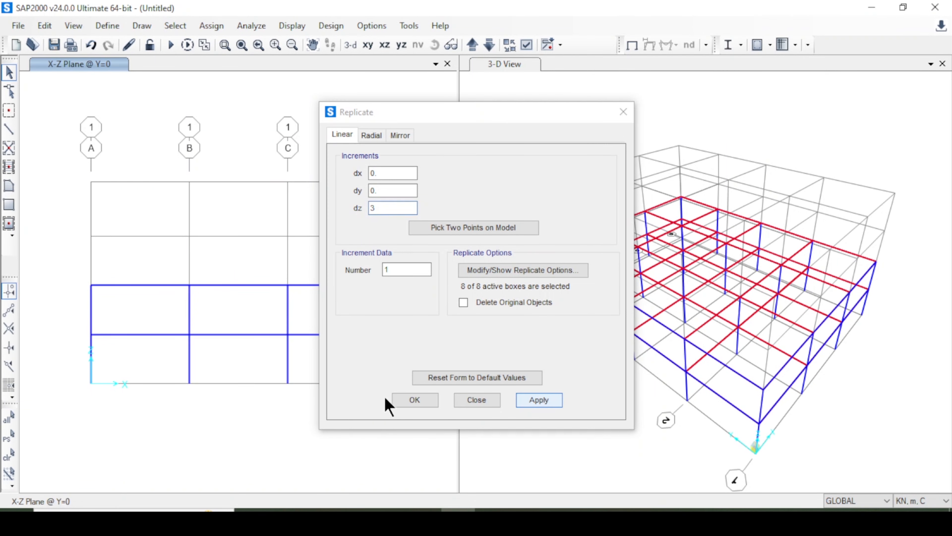
pyautogui.click(414, 400)
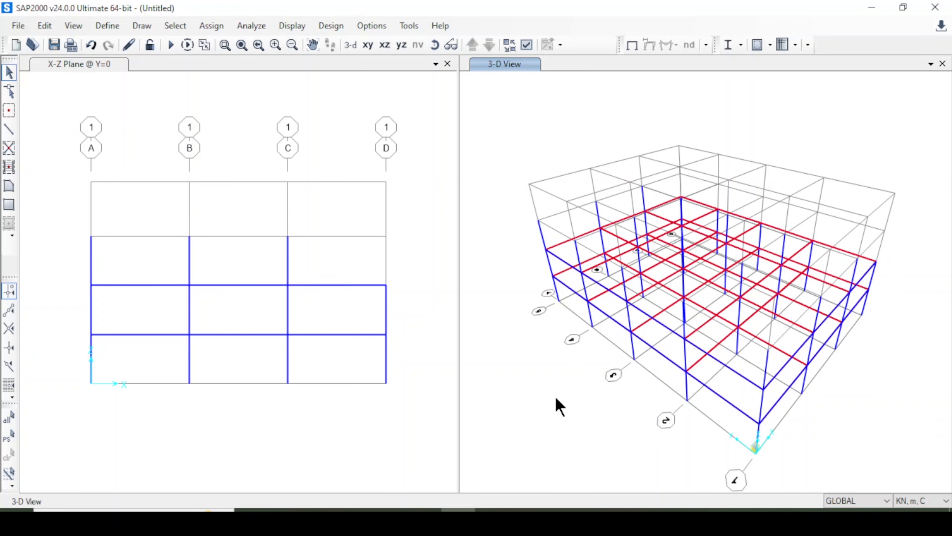
# Select the third-storey columns at B and C in the elevations on grid lines 1 to 5.
pyautogui.click(386, 264)
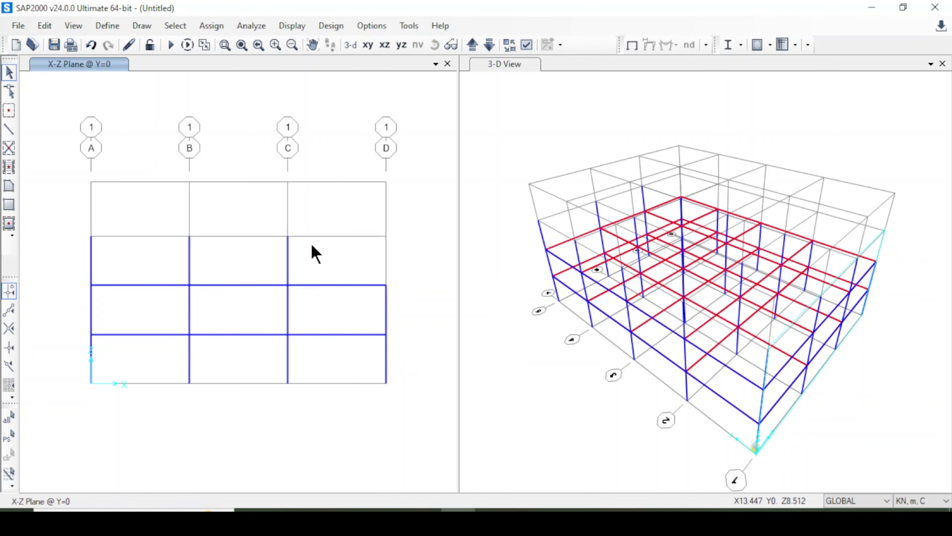
pyautogui.moveTo(302, 268); pyautogui.dragTo(179, 264)
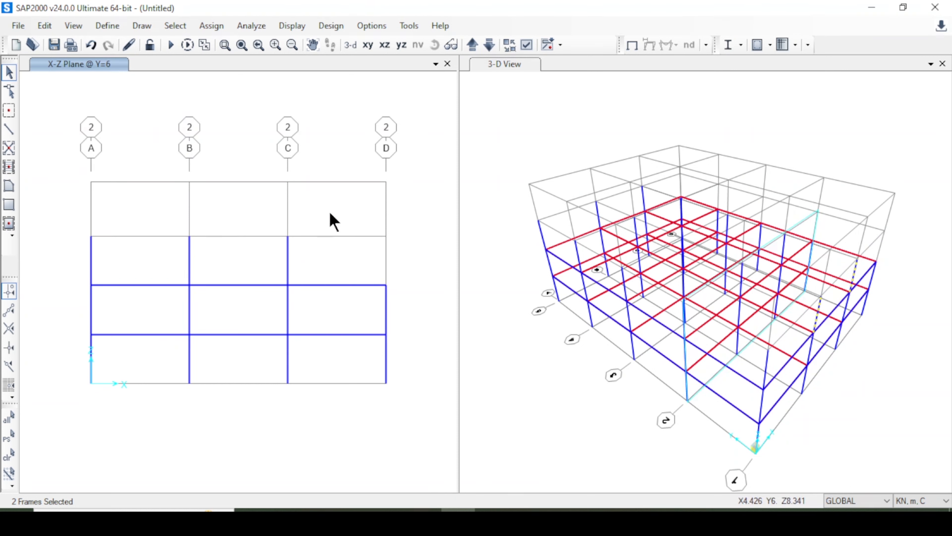
pyautogui.click(288, 256)
pyautogui.click(189, 258)
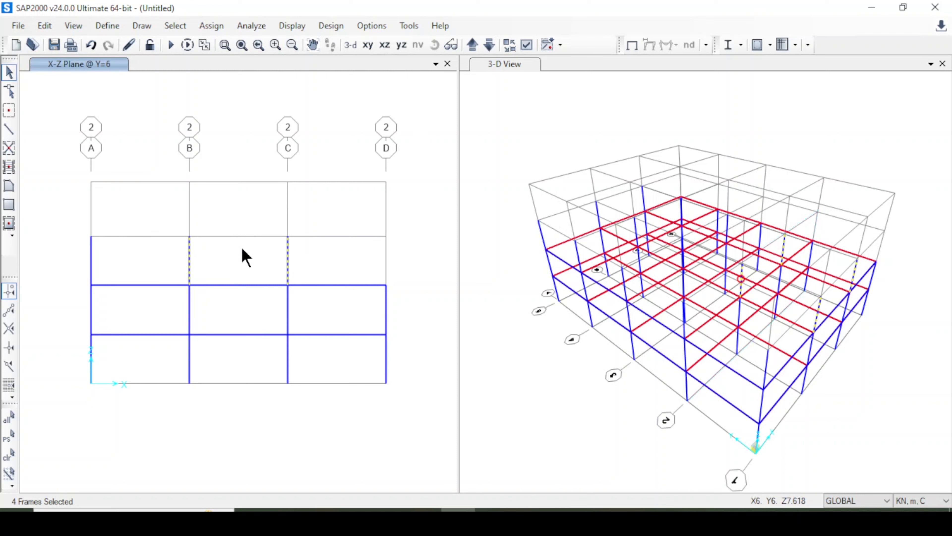
pyautogui.click(474, 43)
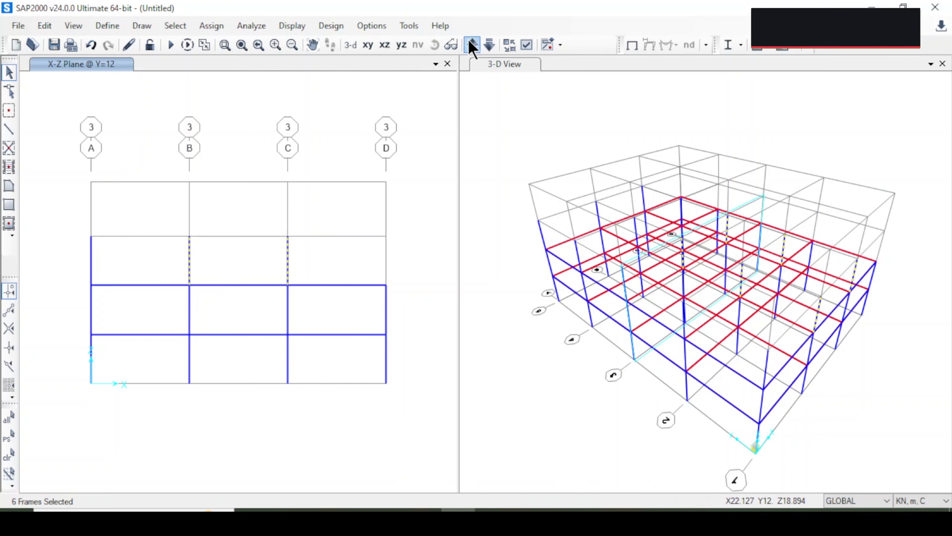
pyautogui.click(471, 43)
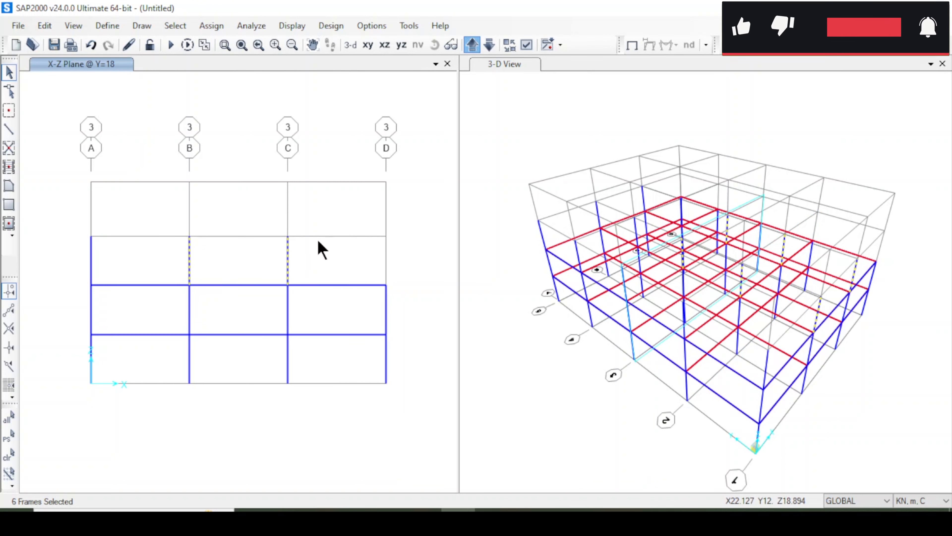
pyautogui.click(288, 256)
pyautogui.click(189, 258)
pyautogui.click(472, 44)
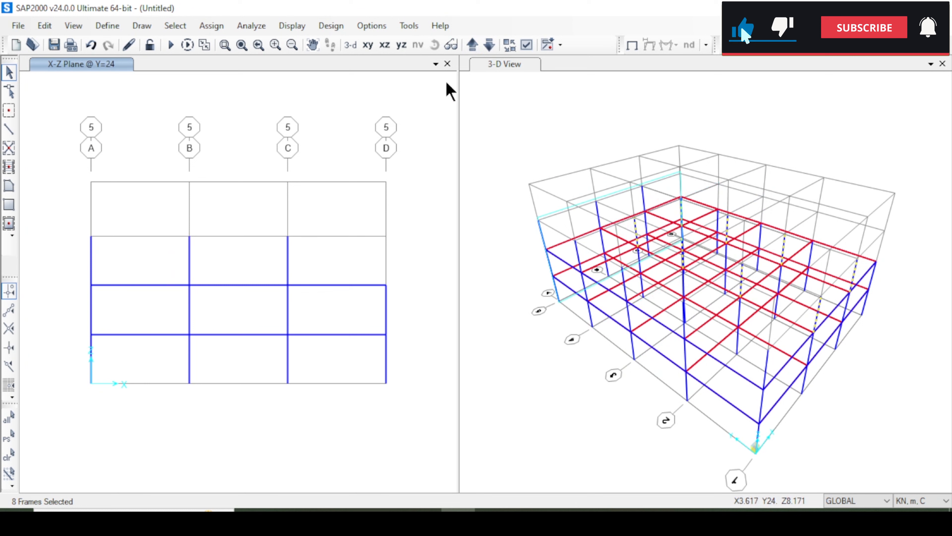
pyautogui.moveTo(310, 259); pyautogui.dragTo(265, 257)
pyautogui.moveTo(265, 258); pyautogui.dragTo(164, 252)
pyautogui.click(474, 42)
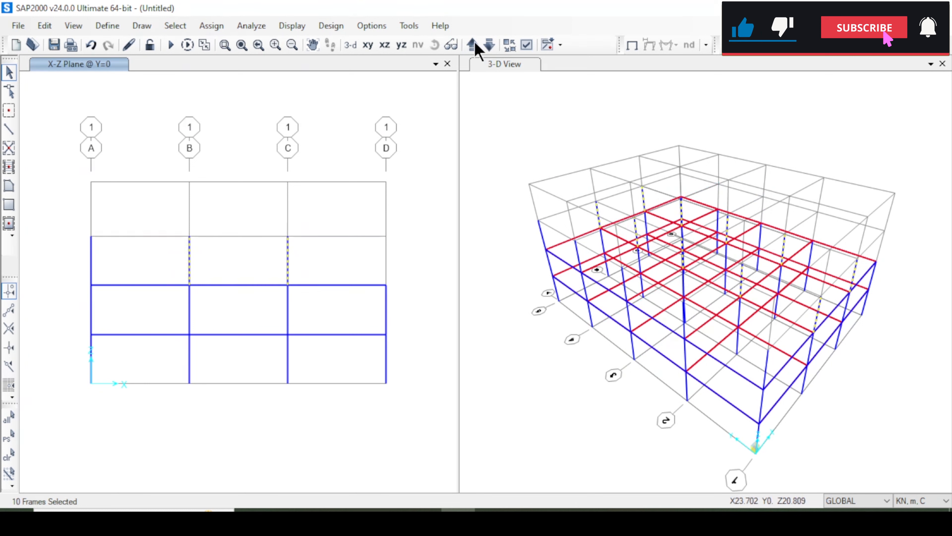
pyautogui.click(473, 42)
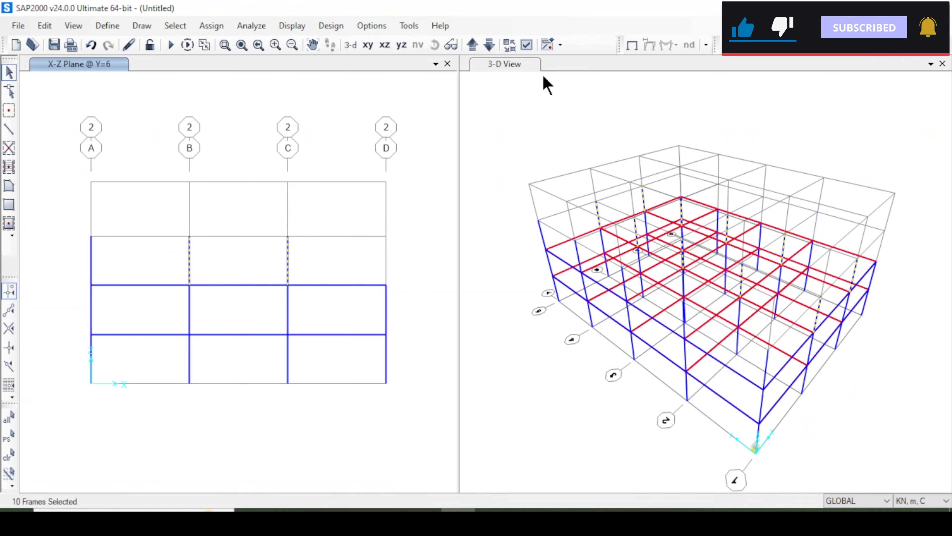
# Replicate the selected third-storey columns linearly with dx 0, dy 0, dz 3 and number 1.
pyautogui.click(493, 64)
pyautogui.click(434, 45)
pyautogui.moveTo(602, 338); pyautogui.dragTo(843, 270)
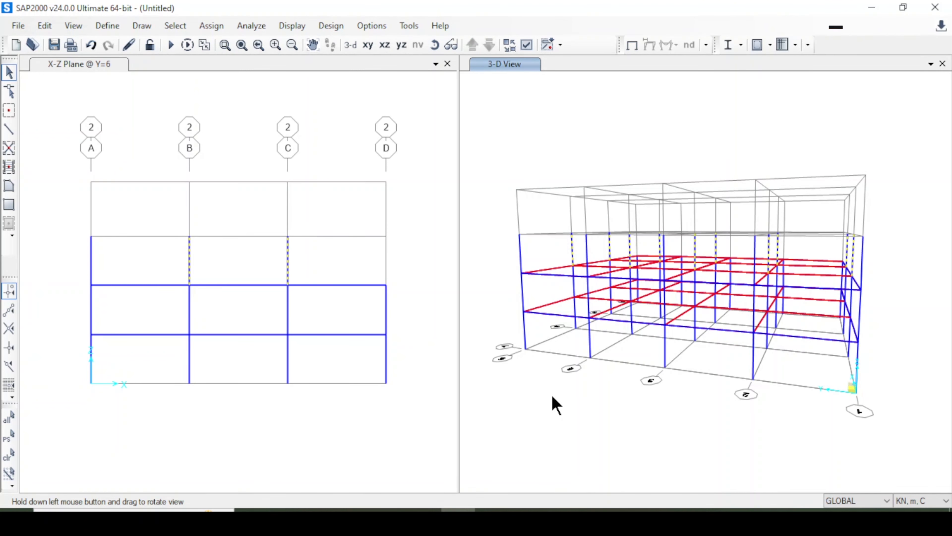
pyautogui.hotkey('ctrl', 'r')
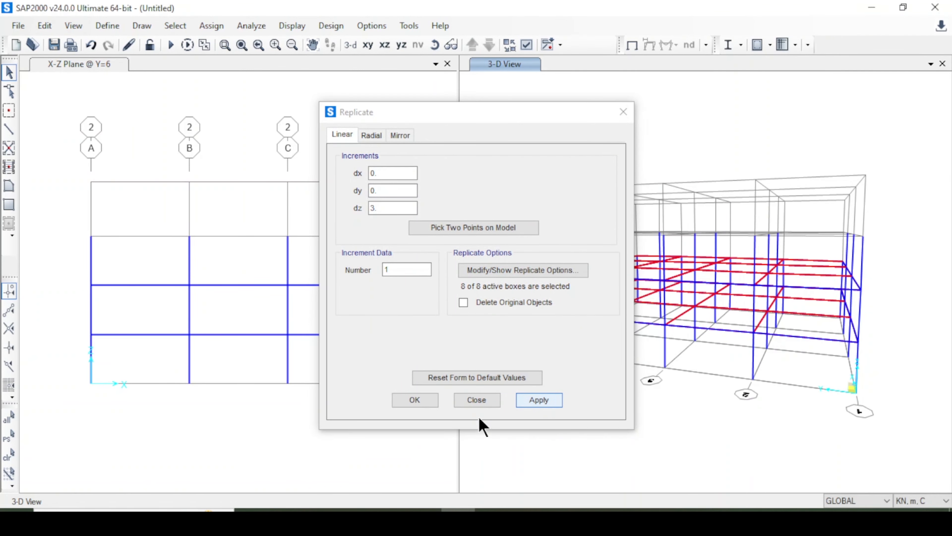
pyautogui.click(407, 401)
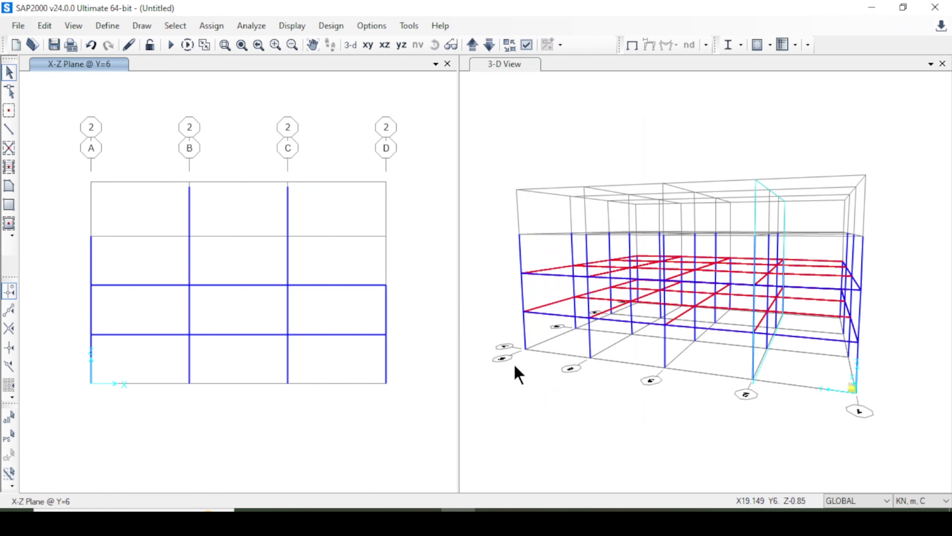
# Draw Beam 40 x 25 frames from A to B to C at Z=9 in the grid line 2 elevation.
pyautogui.click(899, 230)
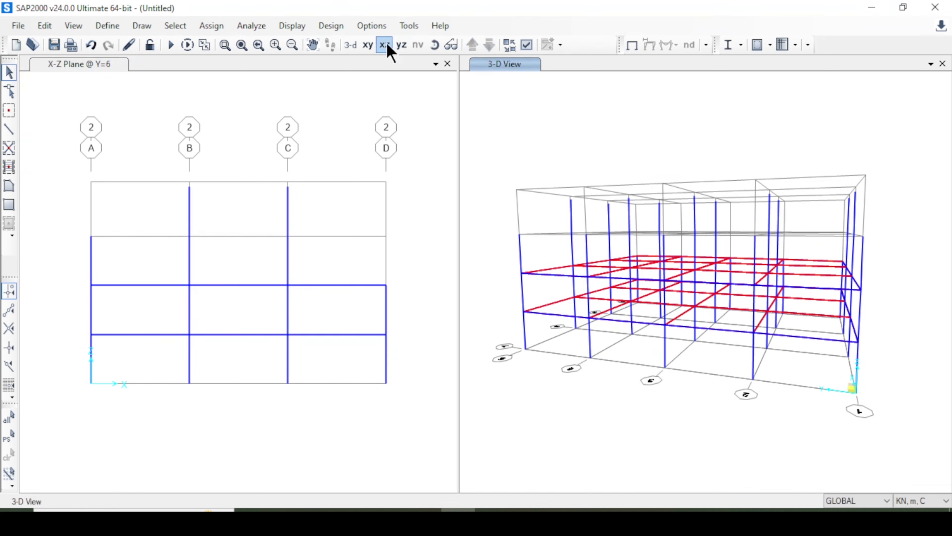
pyautogui.click(434, 44)
pyautogui.moveTo(806, 142); pyautogui.dragTo(650, 197)
pyautogui.moveTo(811, 383); pyautogui.dragTo(784, 241)
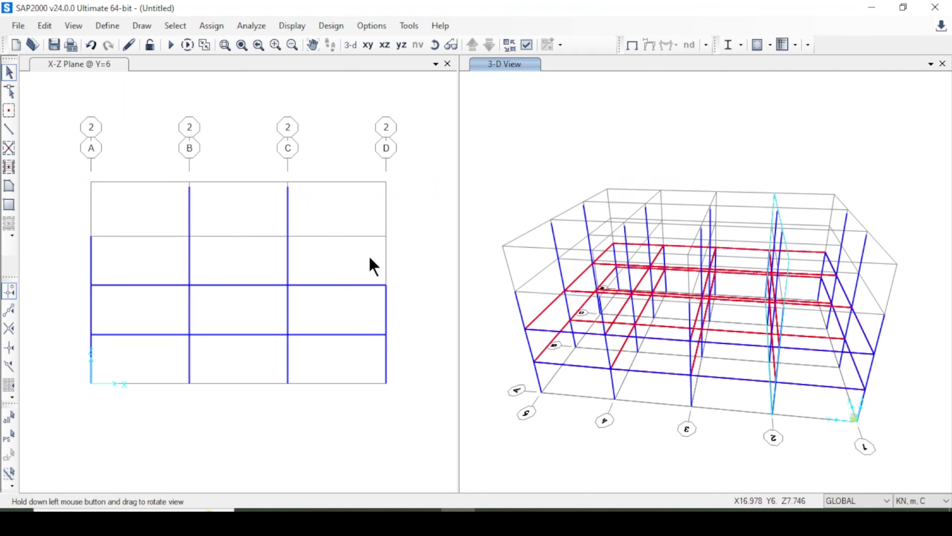
pyautogui.click(278, 415)
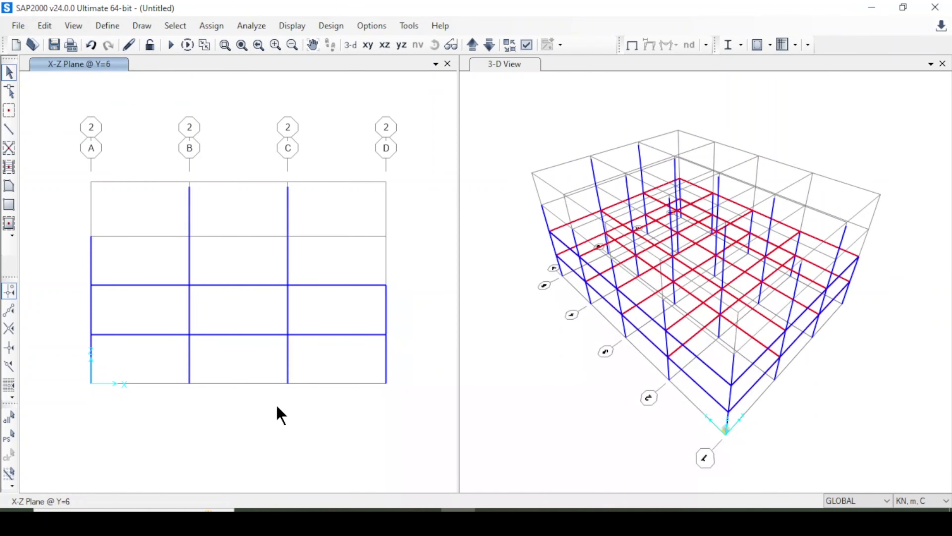
pyautogui.click(8, 129)
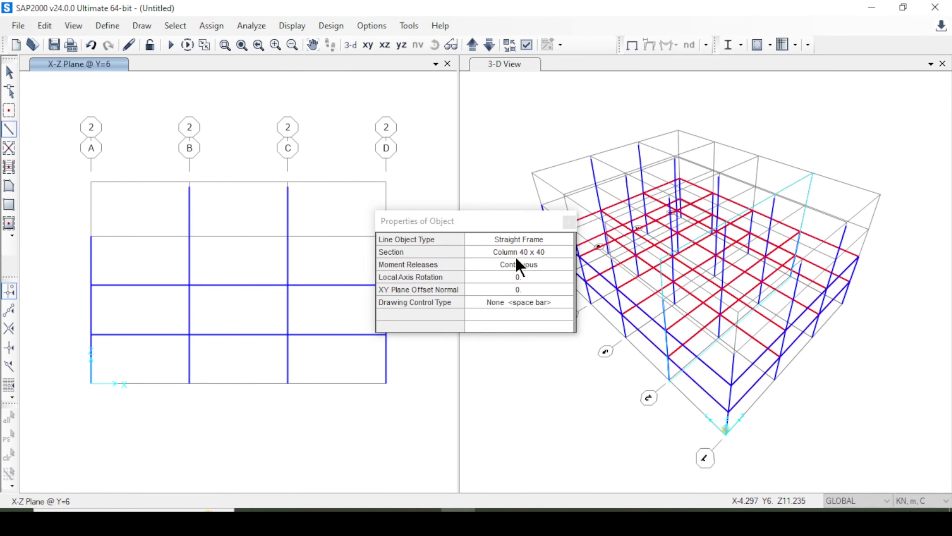
pyautogui.click(515, 251)
pyautogui.click(515, 251)
pyautogui.click(515, 278)
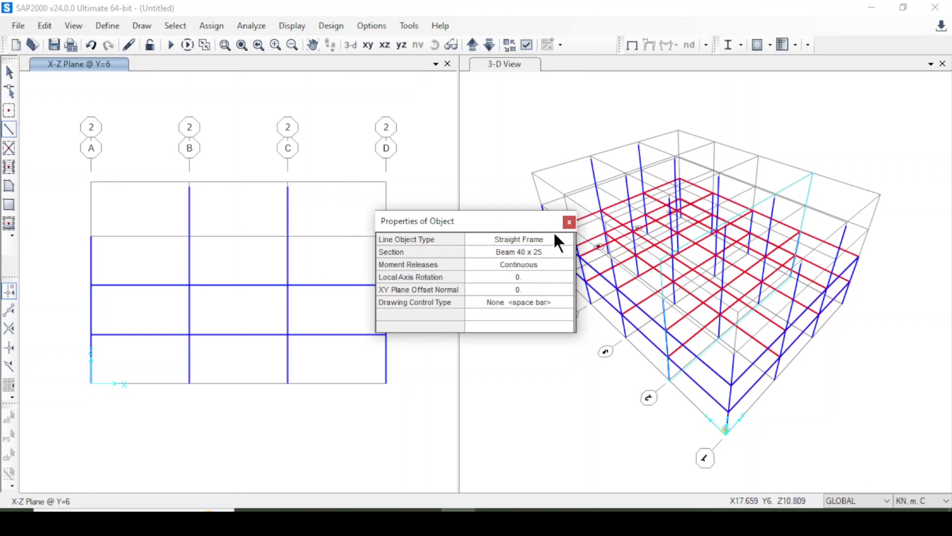
pyautogui.click(569, 221)
pyautogui.click(91, 236)
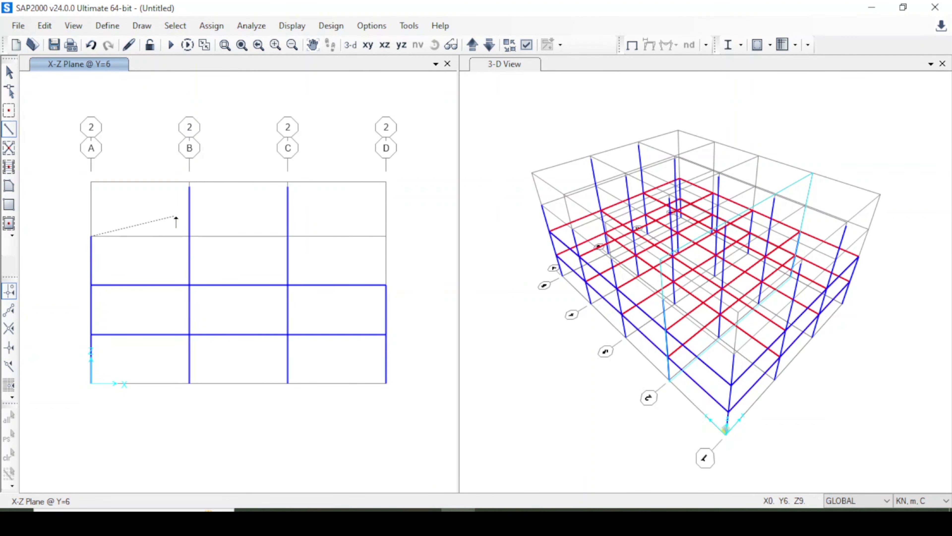
pyautogui.click(189, 236)
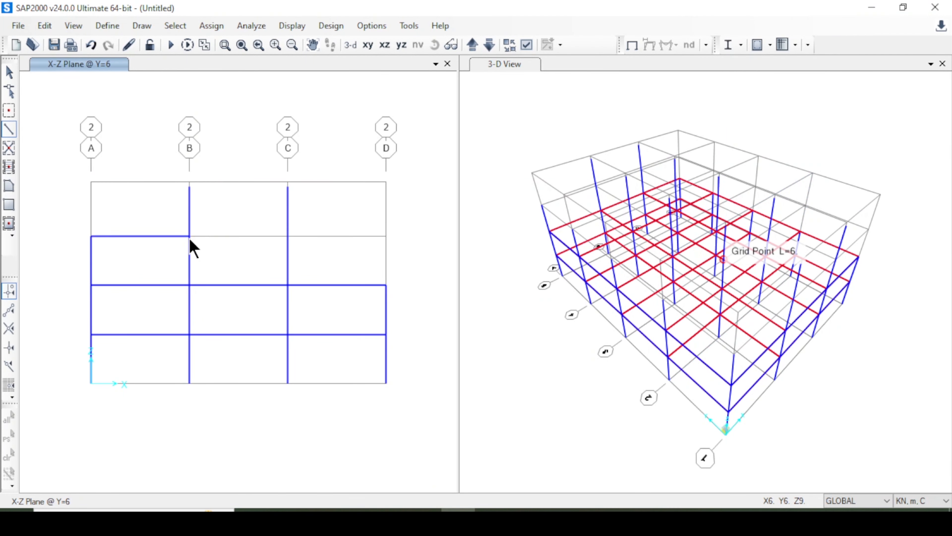
pyautogui.click(287, 236)
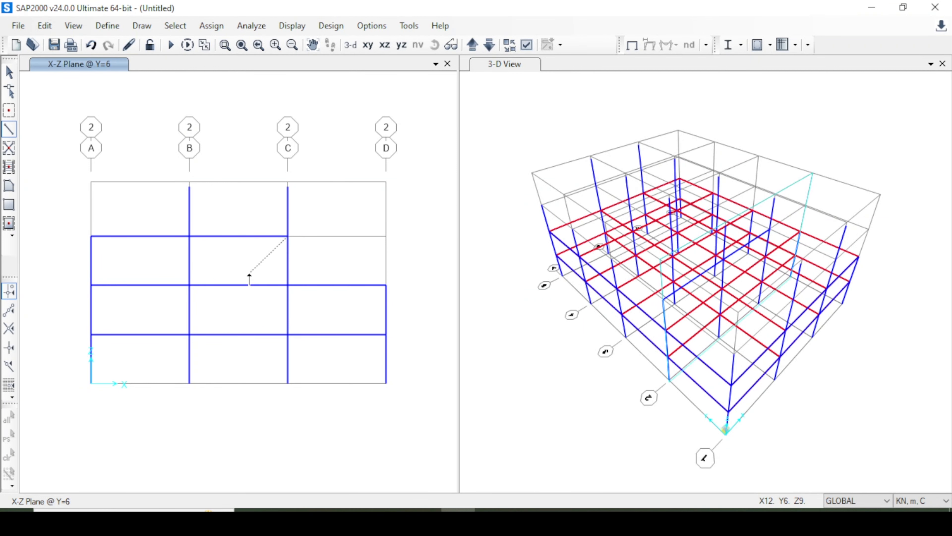
# Draw the Z=9 beams from A to B to C in the elevations on grid lines 3 and 4.
pyautogui.click(472, 47)
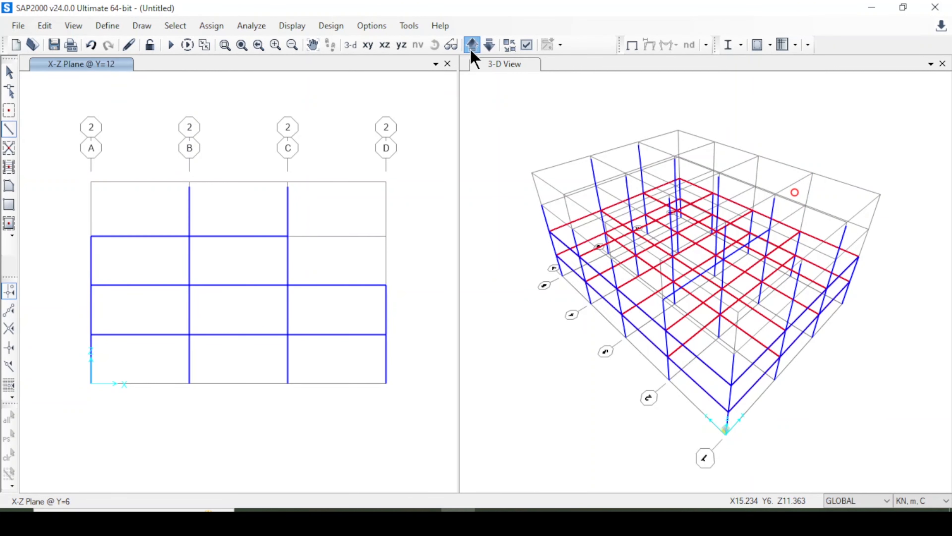
pyautogui.click(91, 236)
pyautogui.click(189, 236)
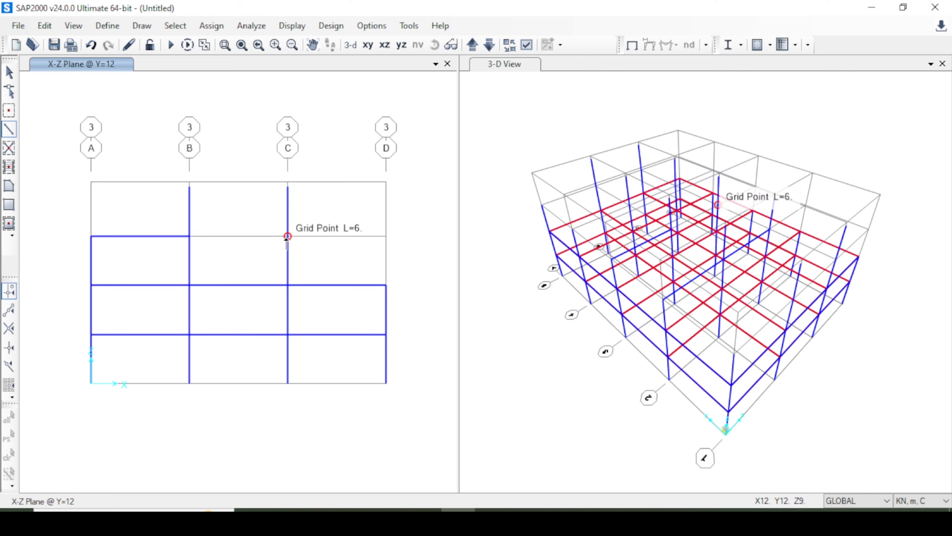
pyautogui.doubleClick(287, 236)
pyautogui.click(473, 43)
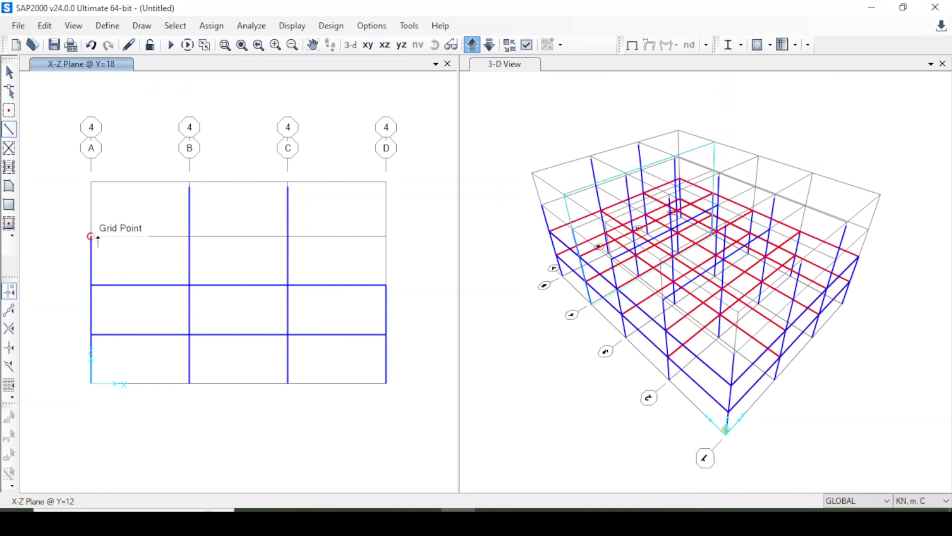
pyautogui.click(91, 236)
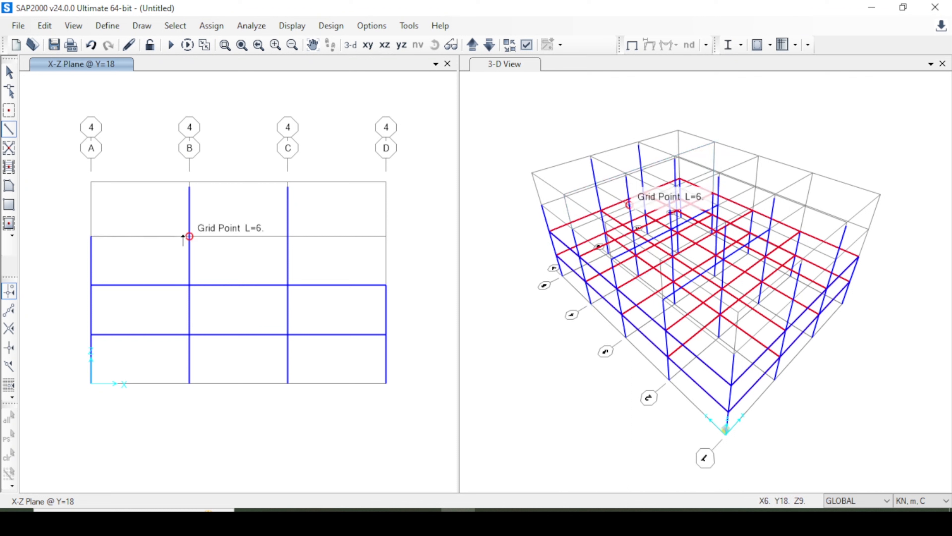
pyautogui.click(189, 236)
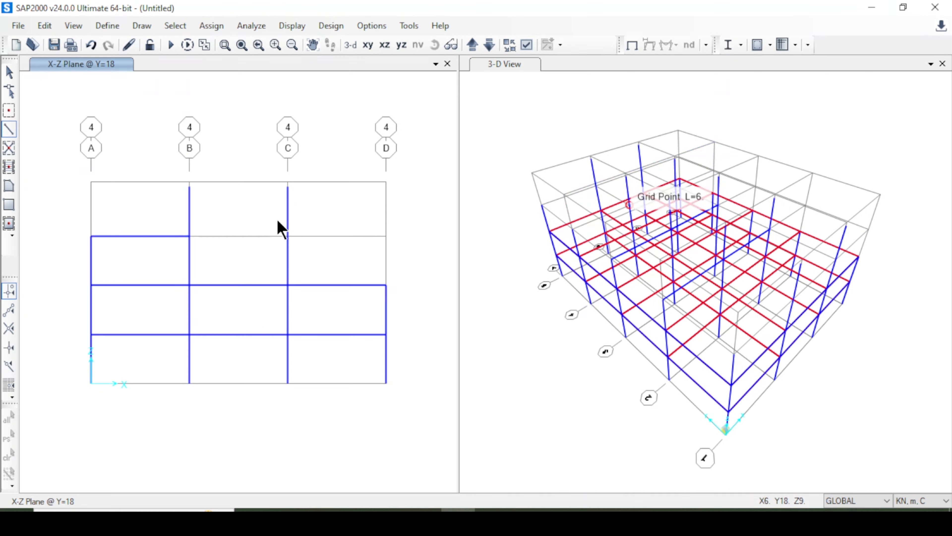
pyautogui.click(288, 236)
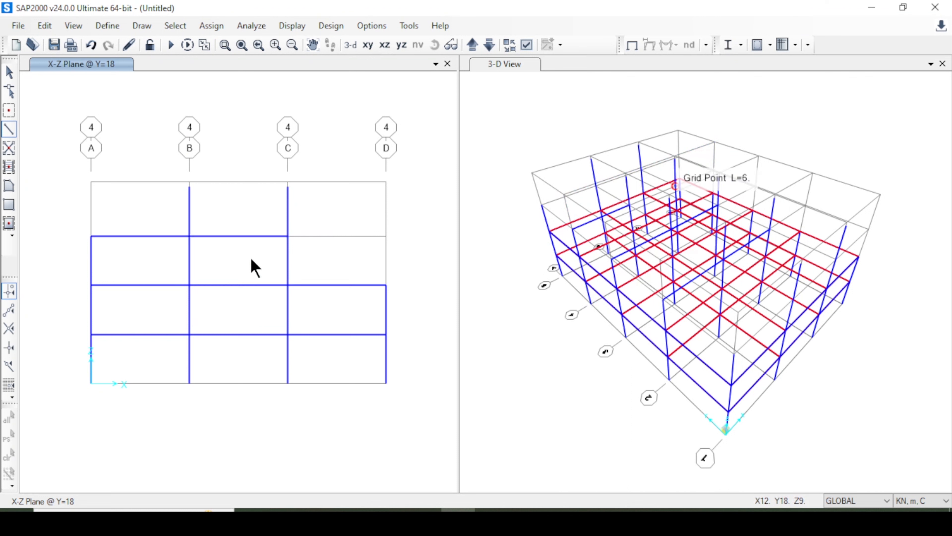
# Draw the Z=9 beams from A to B to C in the elevations on grid lines 5 and 1.
pyautogui.click(473, 45)
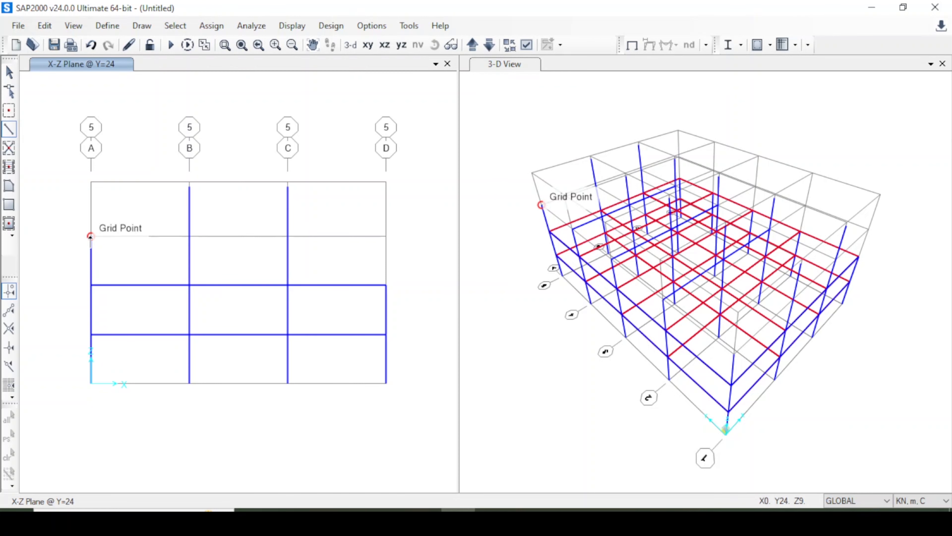
pyautogui.click(91, 237)
pyautogui.click(189, 236)
pyautogui.click(288, 237)
pyautogui.click(472, 45)
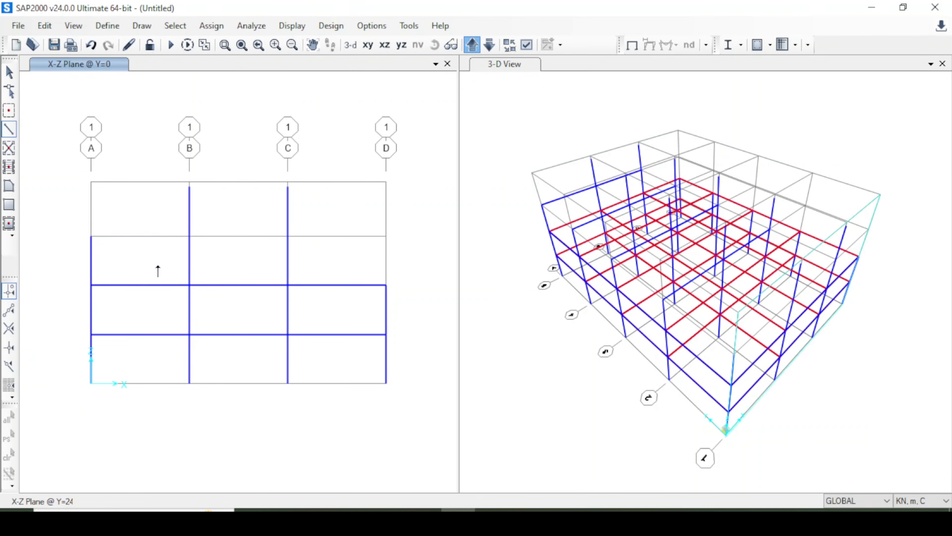
pyautogui.click(91, 236)
pyautogui.click(189, 236)
pyautogui.click(288, 236)
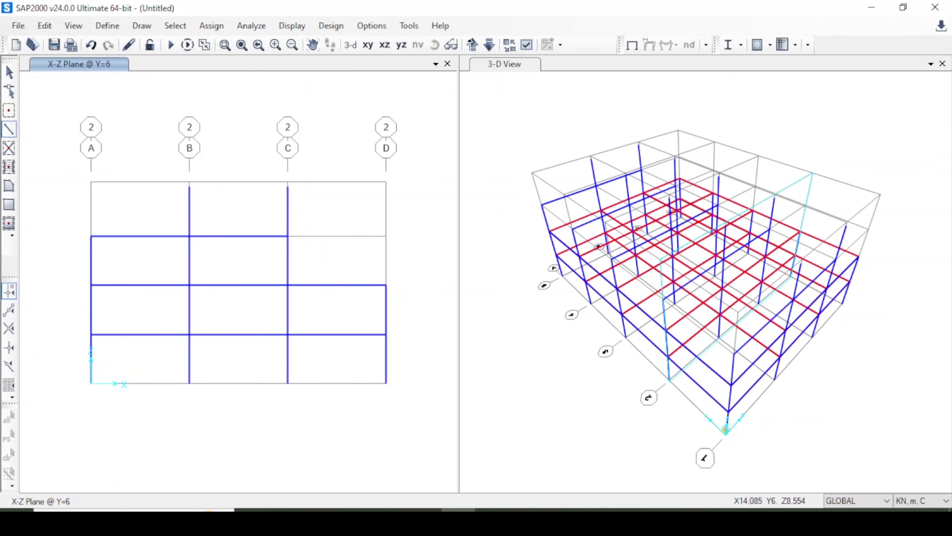
# Delete the fourth-storey column at C in the grid line 3 elevation.
pyautogui.click(472, 45)
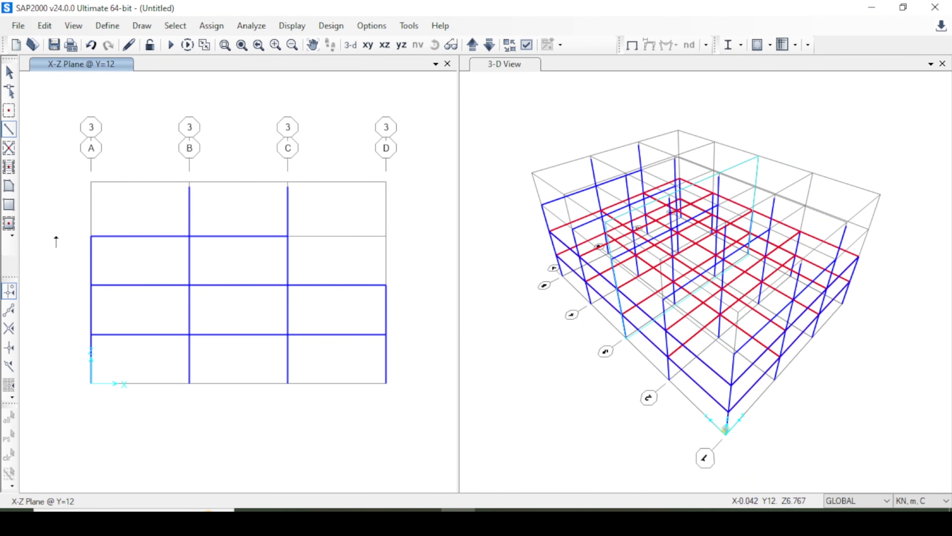
pyautogui.click(11, 131)
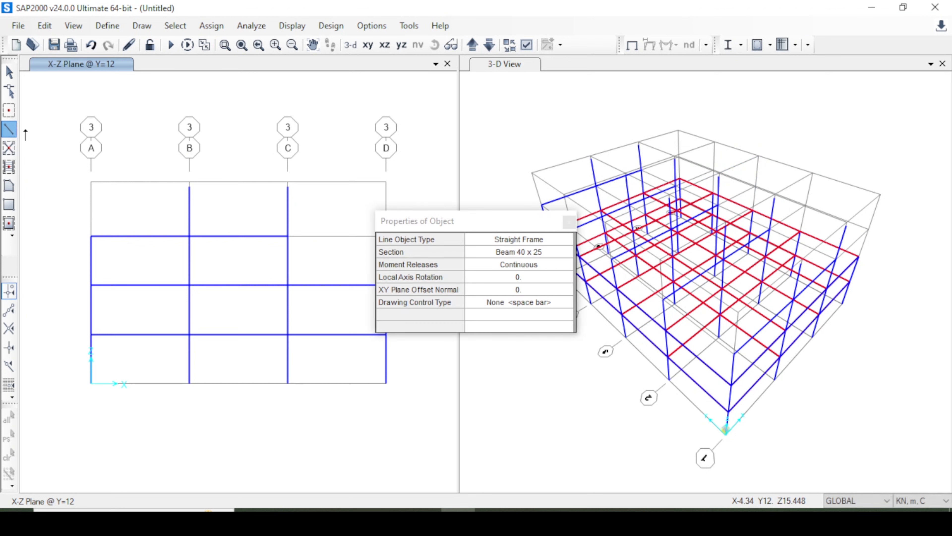
pyautogui.press('Escape')
pyautogui.moveTo(313, 201); pyautogui.dragTo(270, 202)
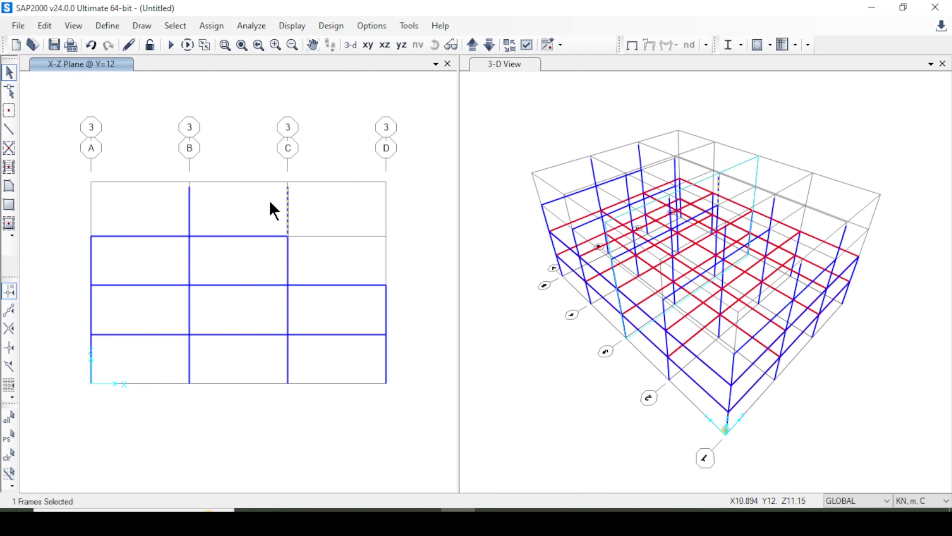
pyautogui.press('Delete')
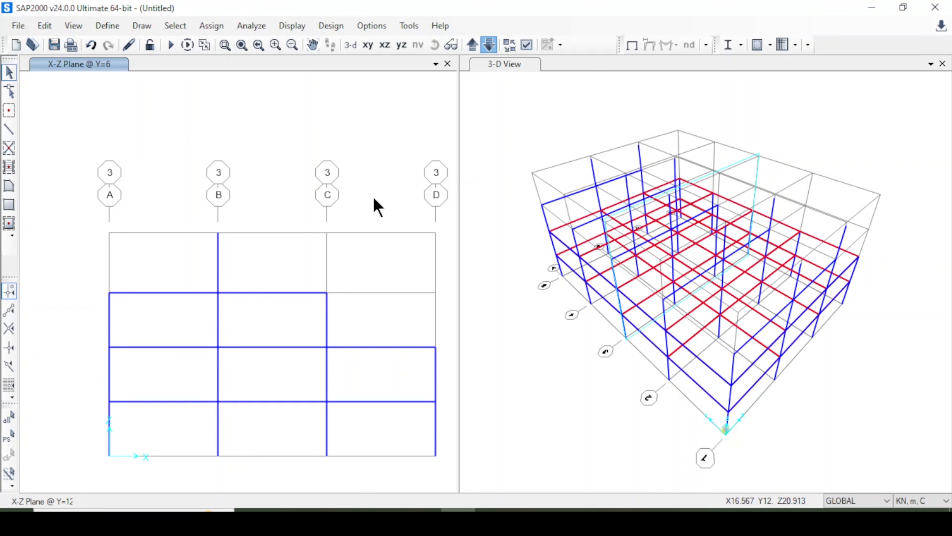
# Delete the fourth-storey columns at C and B in the grid line 2 elevation.
pyautogui.moveTo(307, 204); pyautogui.dragTo(275, 203)
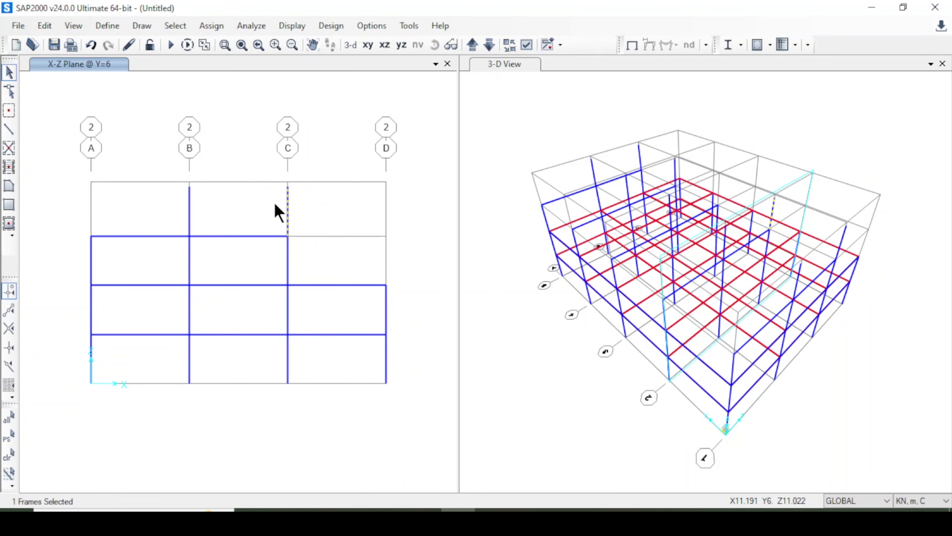
pyautogui.press('Delete')
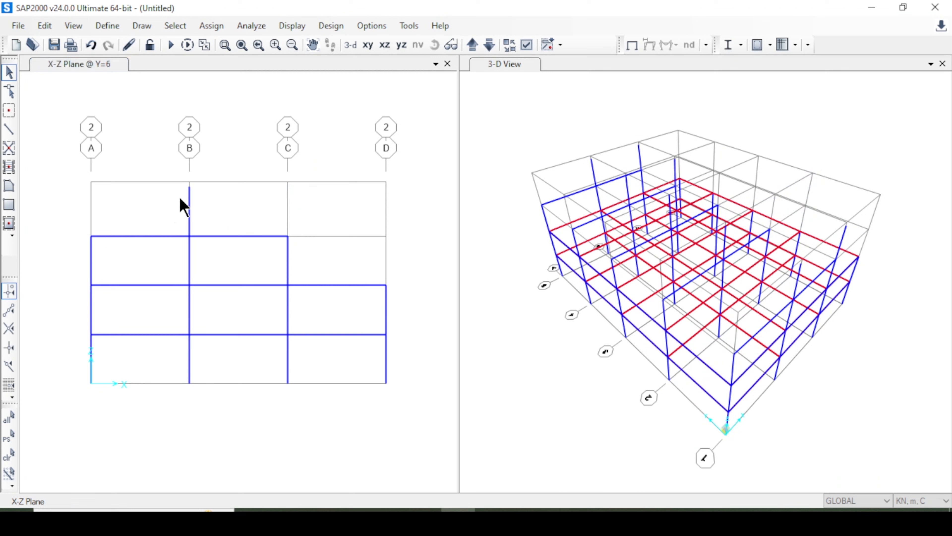
pyautogui.click(189, 200)
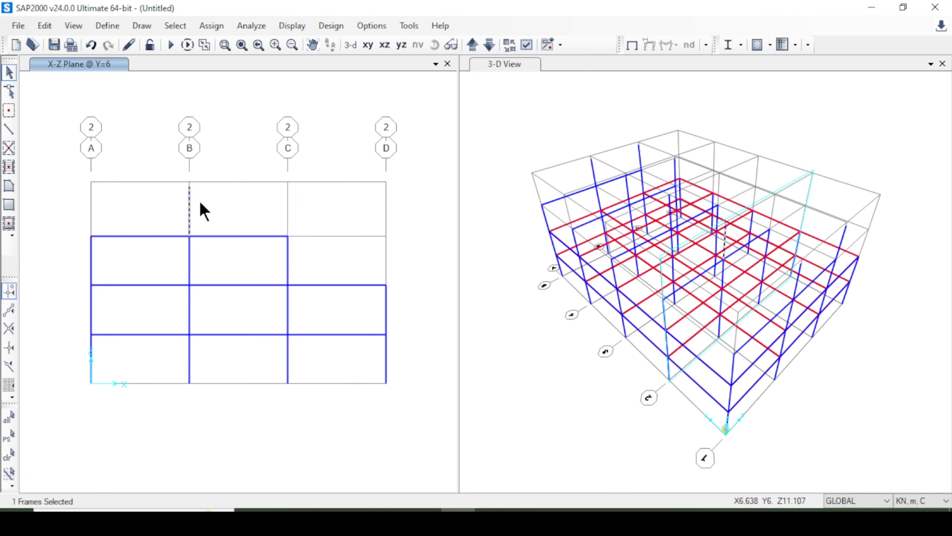
pyautogui.press('Delete')
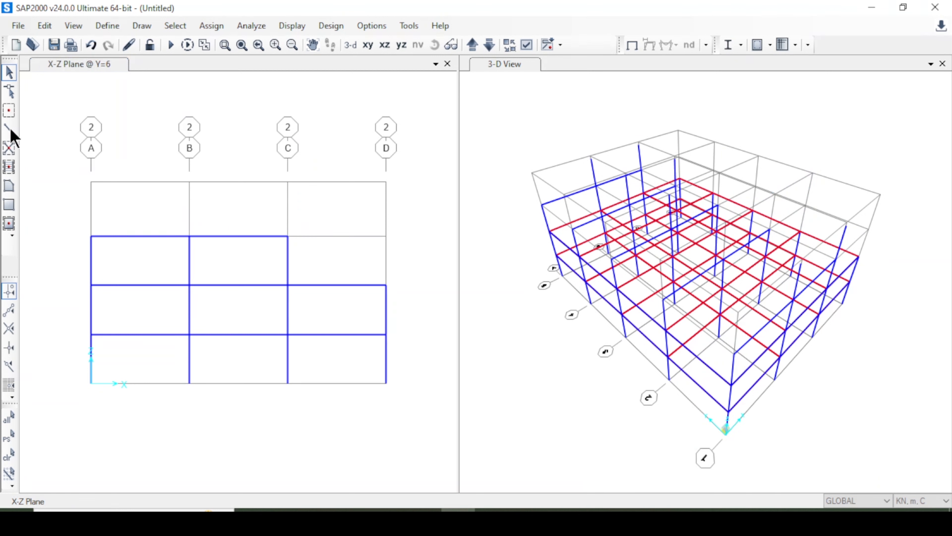
# Draw a Column 40 x 40 frame at B on grid line 2 from Z=9 to the top grid level at Z=12.3.
pyautogui.click(9, 130)
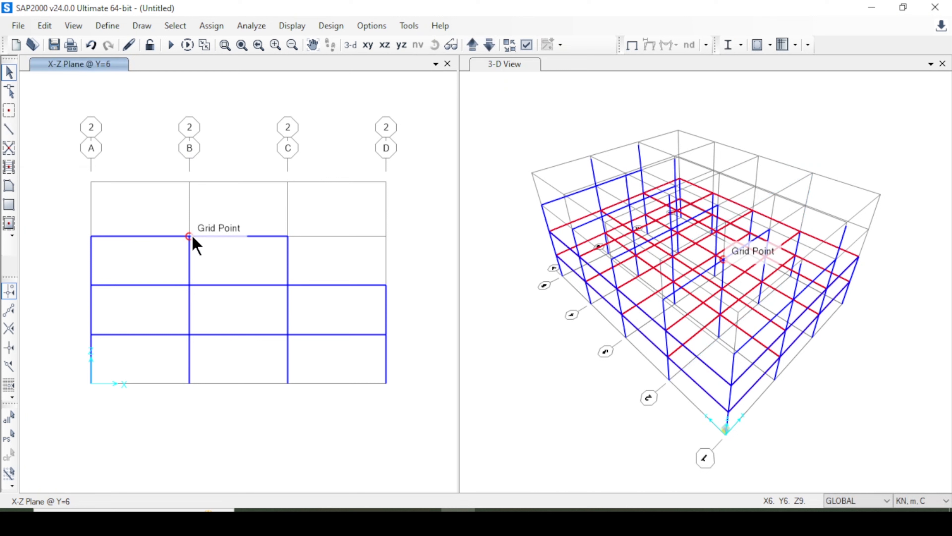
pyautogui.click(7, 129)
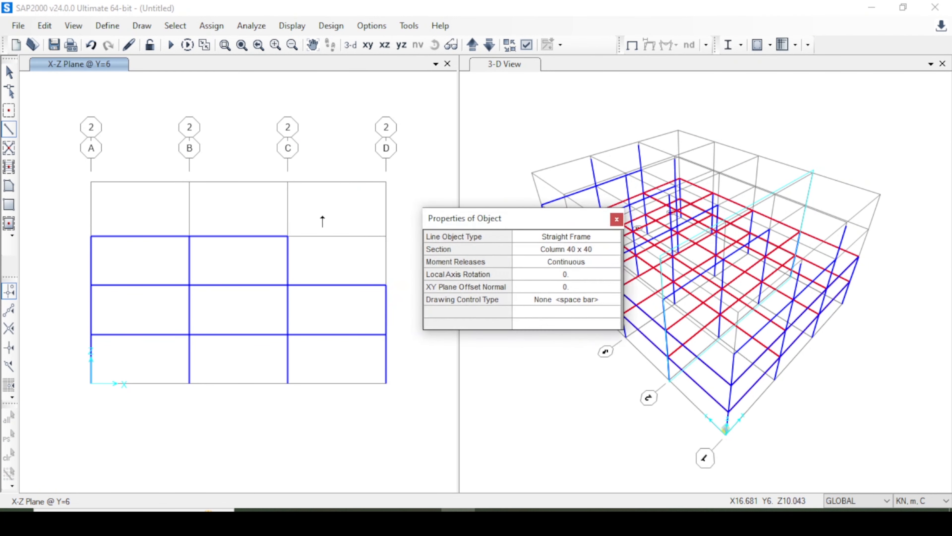
pyautogui.click(189, 235)
pyautogui.click(190, 183)
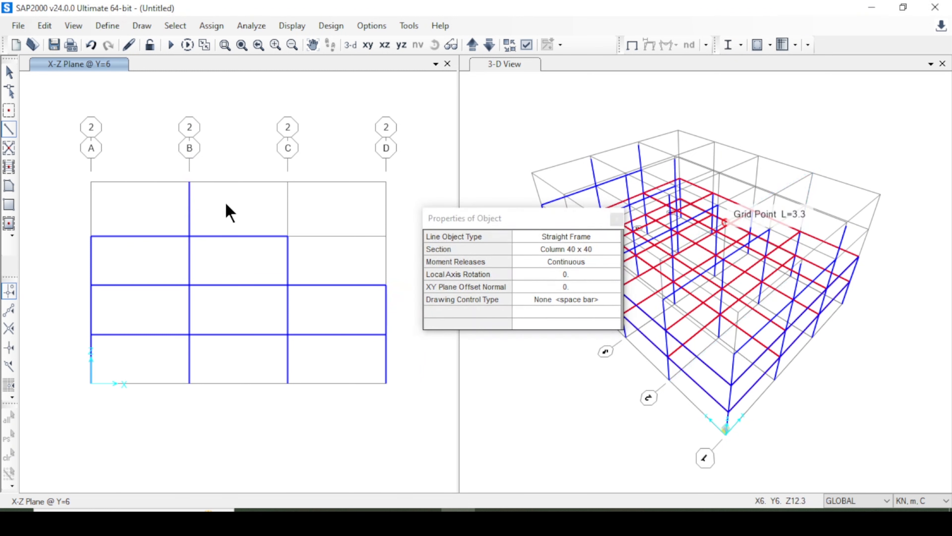
# Delete the fourth-storey columns at B and C in the grid line 4 elevation.
pyautogui.click(471, 48)
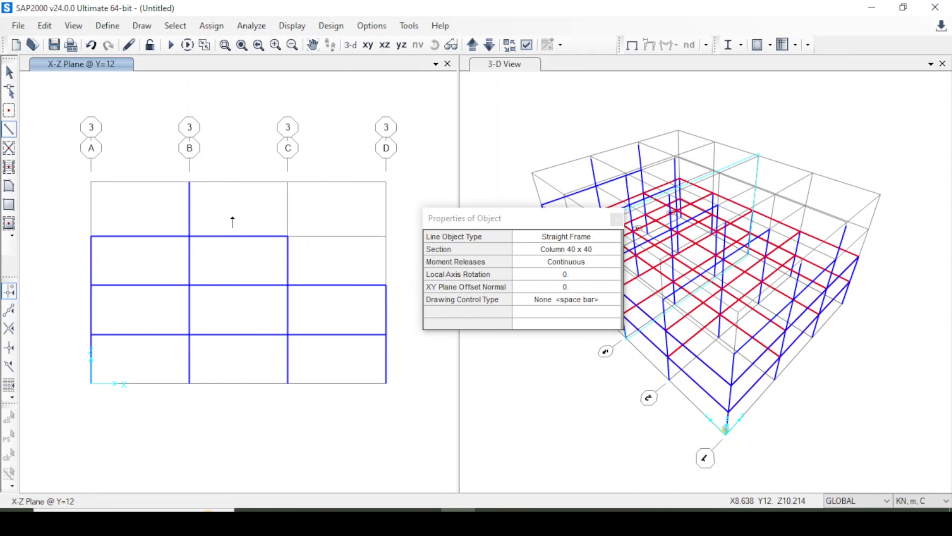
pyautogui.click(473, 45)
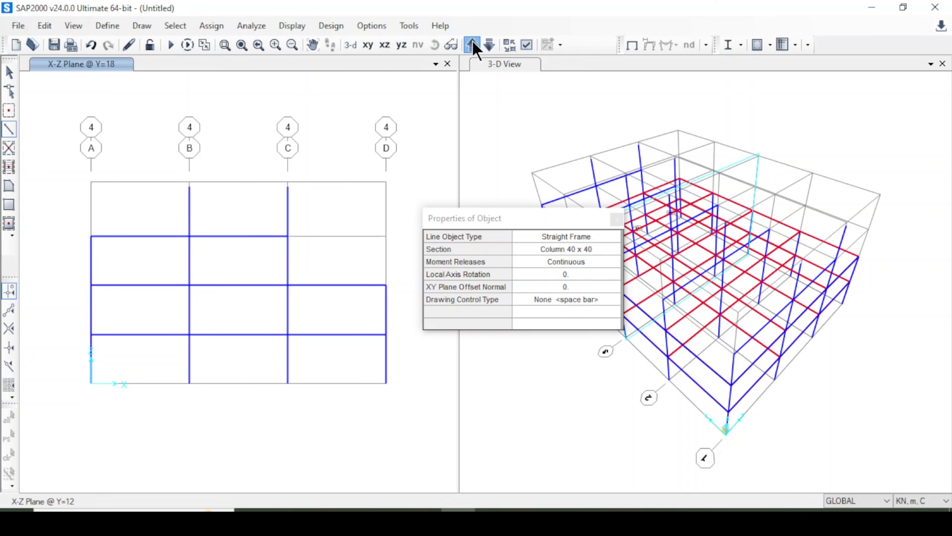
pyautogui.click(9, 72)
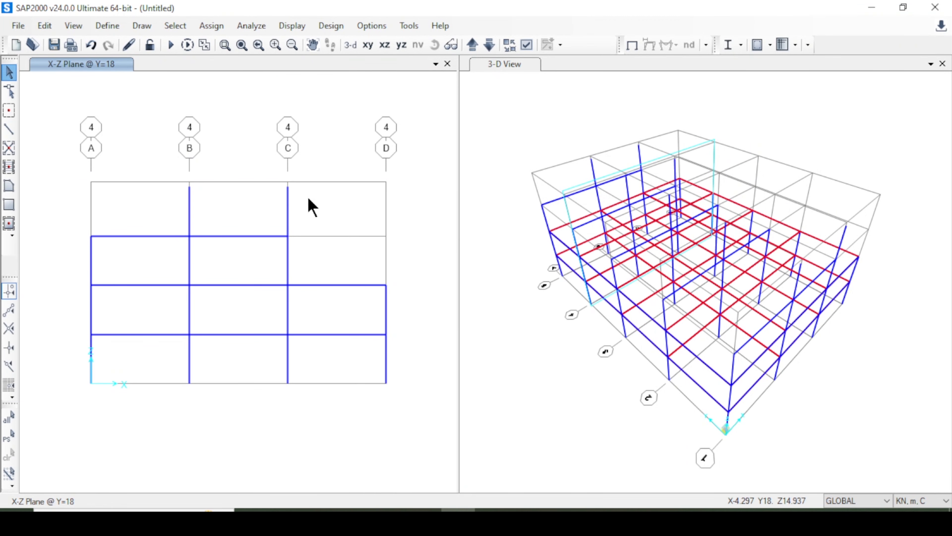
pyautogui.moveTo(312, 201); pyautogui.dragTo(161, 212)
pyautogui.press('Delete')
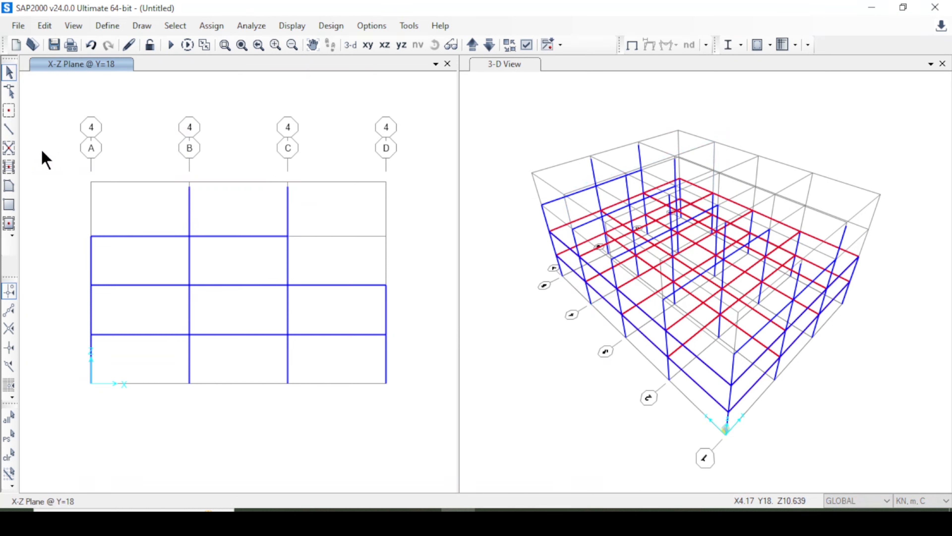
# Draw a Column 40 x 40 frame at B on grid line 4 from Z=9 up to Z=12.3.
pyautogui.click(9, 129)
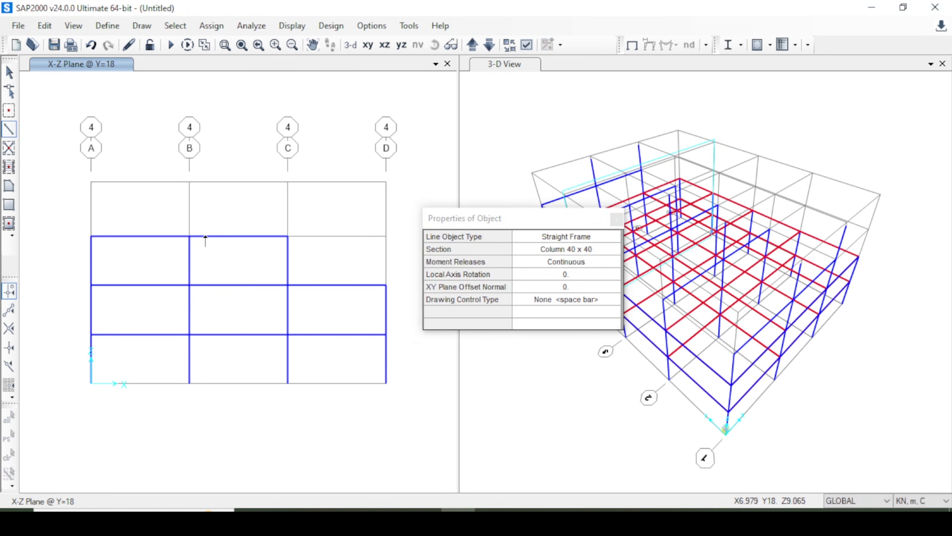
pyautogui.click(189, 182)
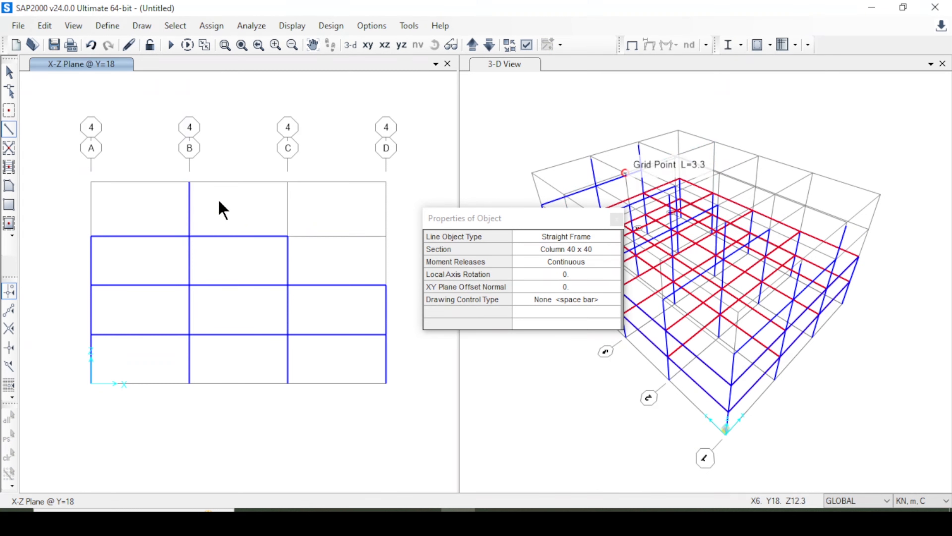
pyautogui.click(617, 219)
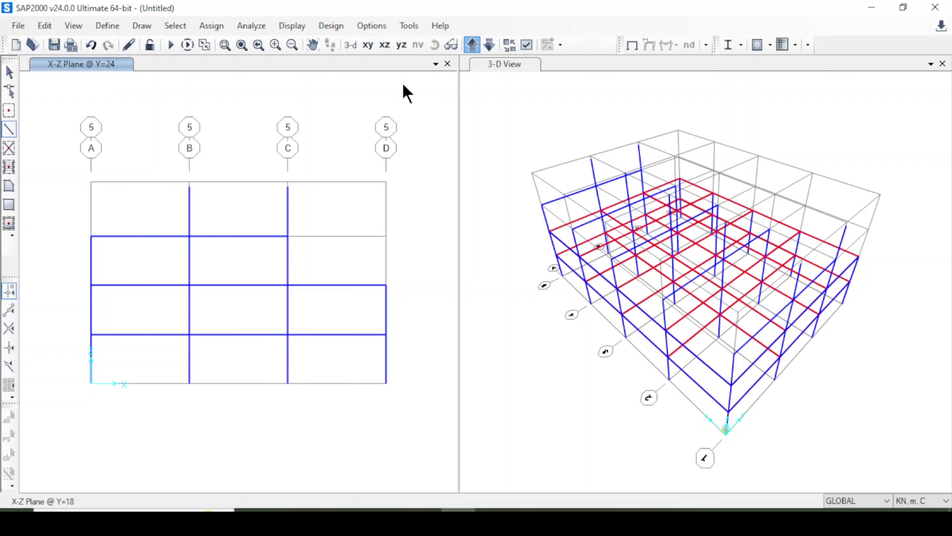
# Delete the fourth-storey columns at B and C in the grid line 5 elevation.
pyautogui.click(9, 71)
pyautogui.moveTo(330, 204); pyautogui.dragTo(151, 212)
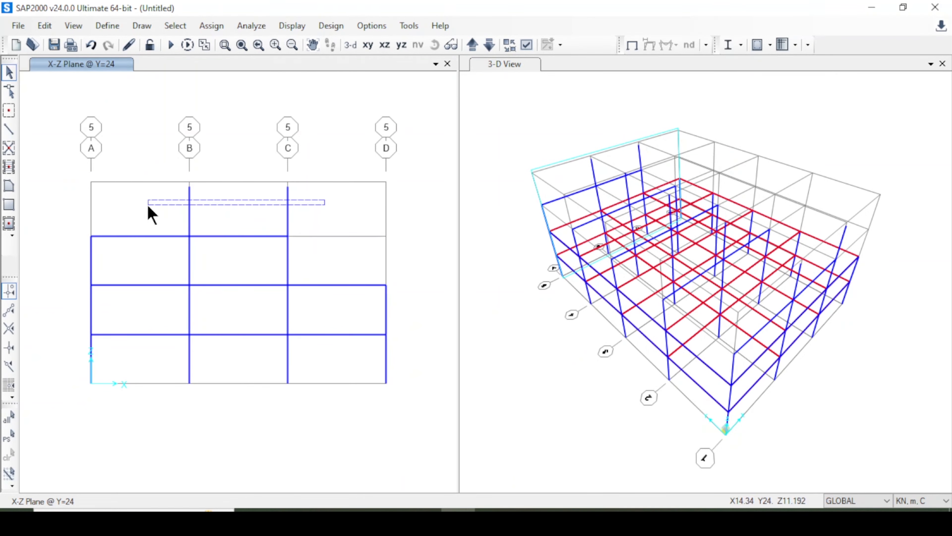
pyautogui.press('Delete')
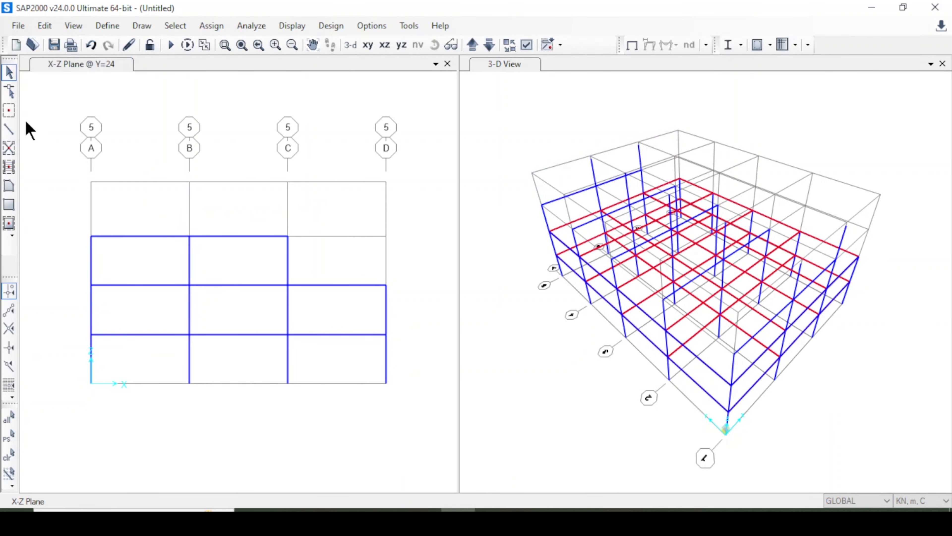
# Draw a Column 40 x 40 frame at B on grid line 5 from Z=9 to Z=12.3.
pyautogui.click(9, 130)
pyautogui.click(9, 129)
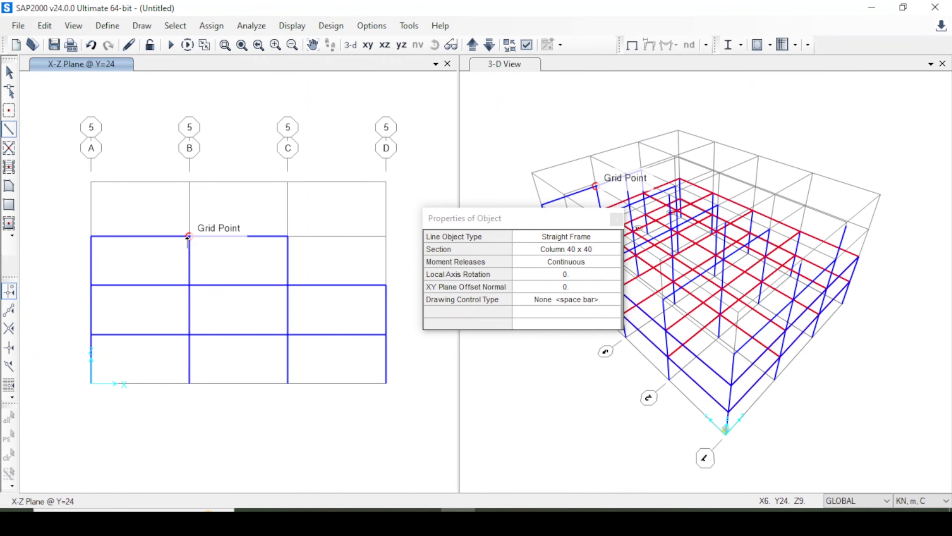
pyautogui.click(190, 182)
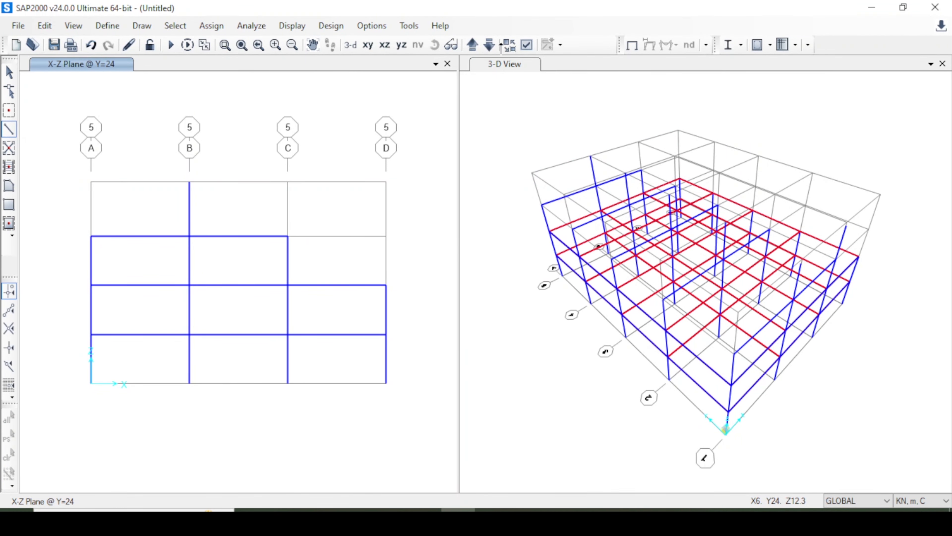
# On grid line 1, replace the fourth-storey columns at B and C with one Column 40 x 40 frame at B from Z=9 to Z=12.3.
pyautogui.click(474, 43)
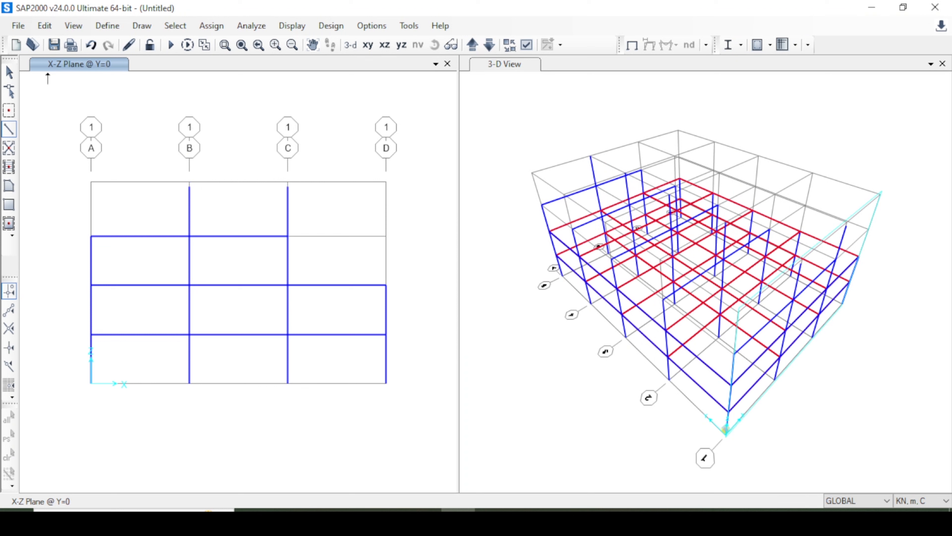
pyautogui.click(9, 72)
pyautogui.moveTo(302, 190); pyautogui.dragTo(153, 215)
pyautogui.press('Delete')
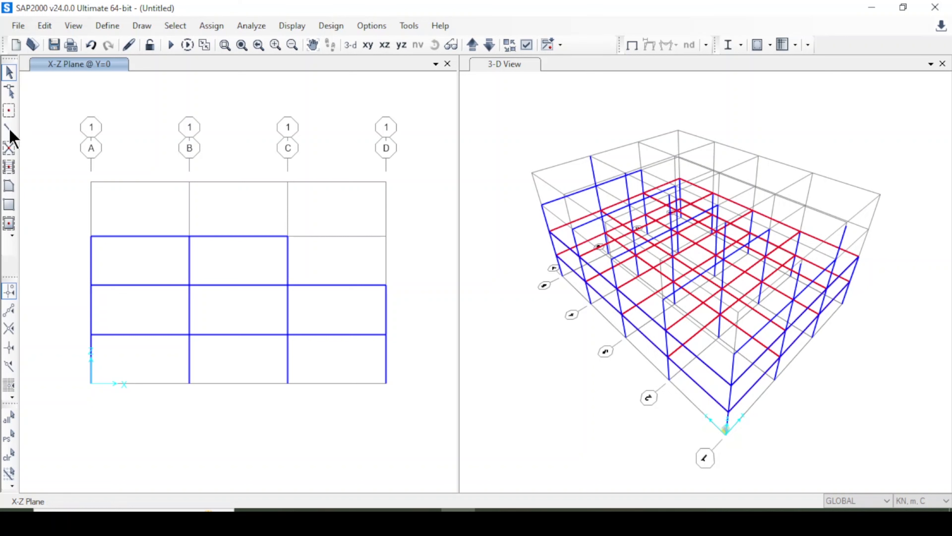
pyautogui.click(189, 236)
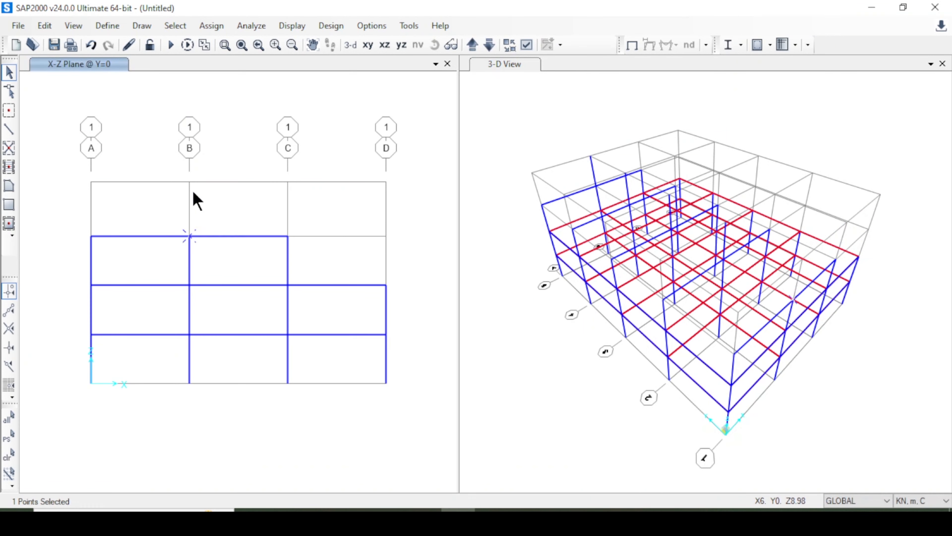
# On grid line 4, draw two sloping Beam 40 x 25 frames from A at Z=9 up to B at Z=12.3 and down to C at Z=9.
pyautogui.click(472, 44)
pyautogui.click(478, 44)
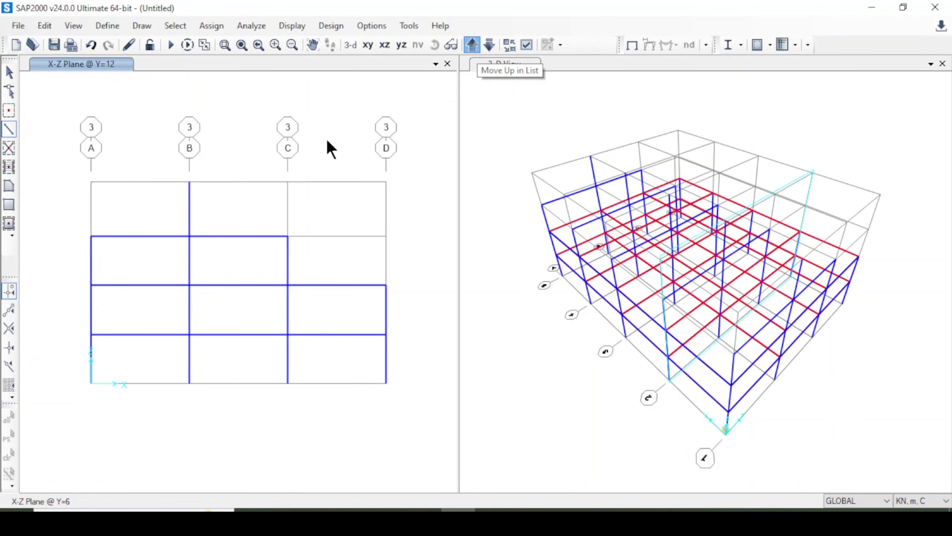
pyautogui.click(9, 129)
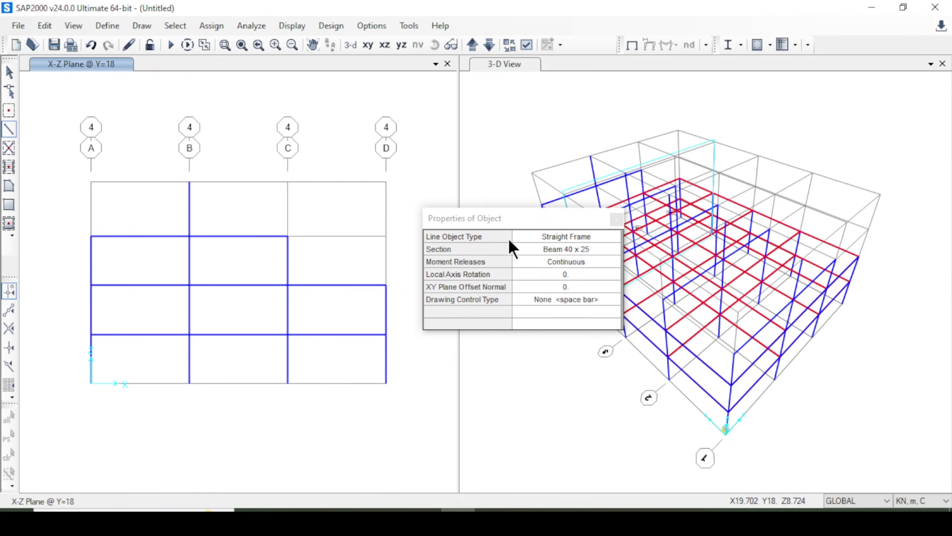
pyautogui.click(91, 236)
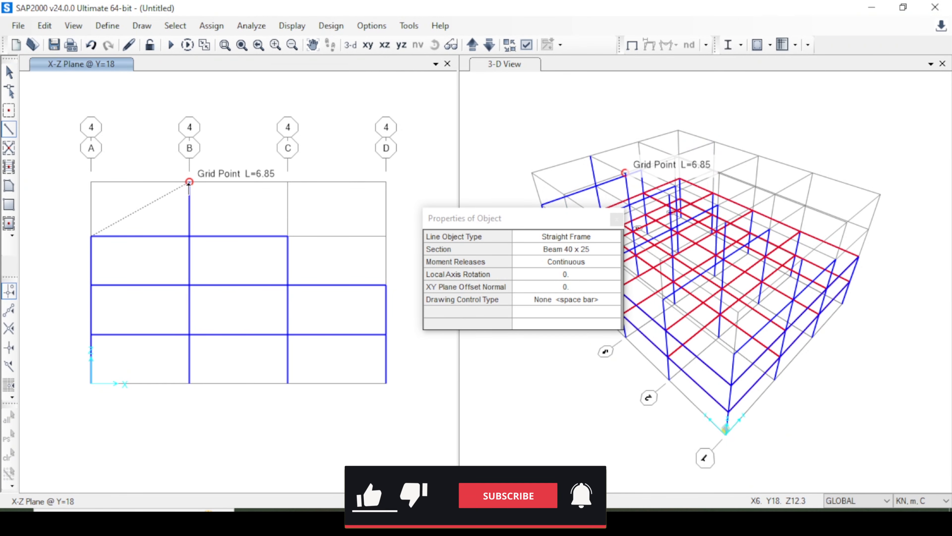
pyautogui.click(189, 182)
pyautogui.click(287, 236)
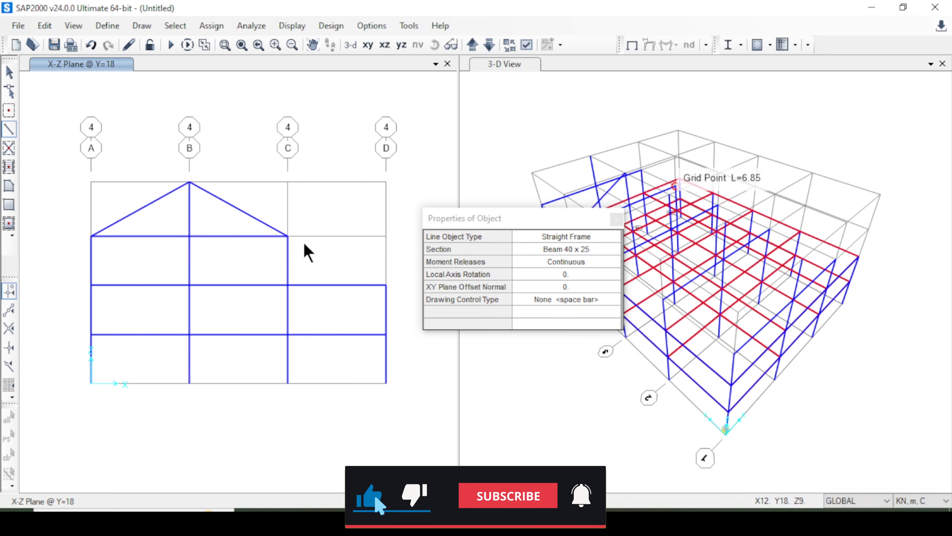
pyautogui.click(616, 219)
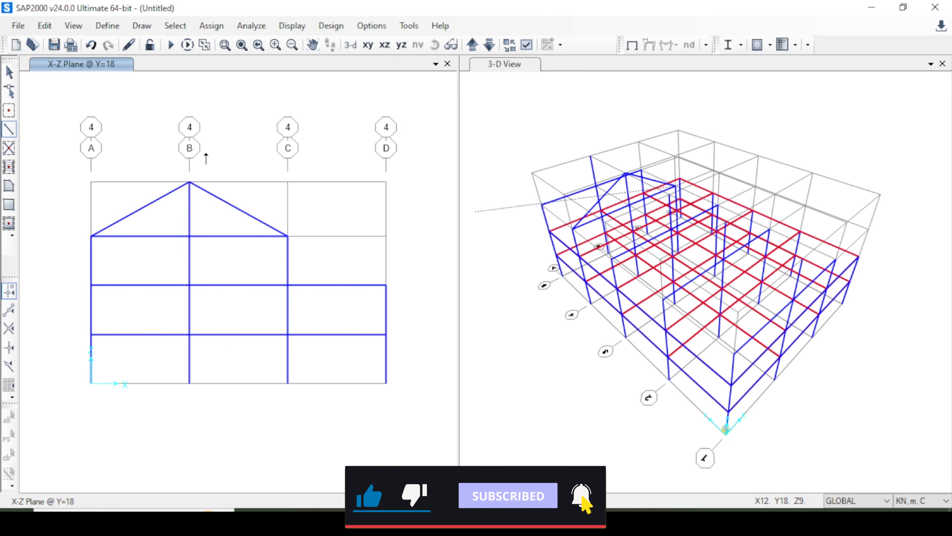
# Replicate the two sloping beams on grid line 4 linearly with dy -6 and number 3.
pyautogui.click(9, 72)
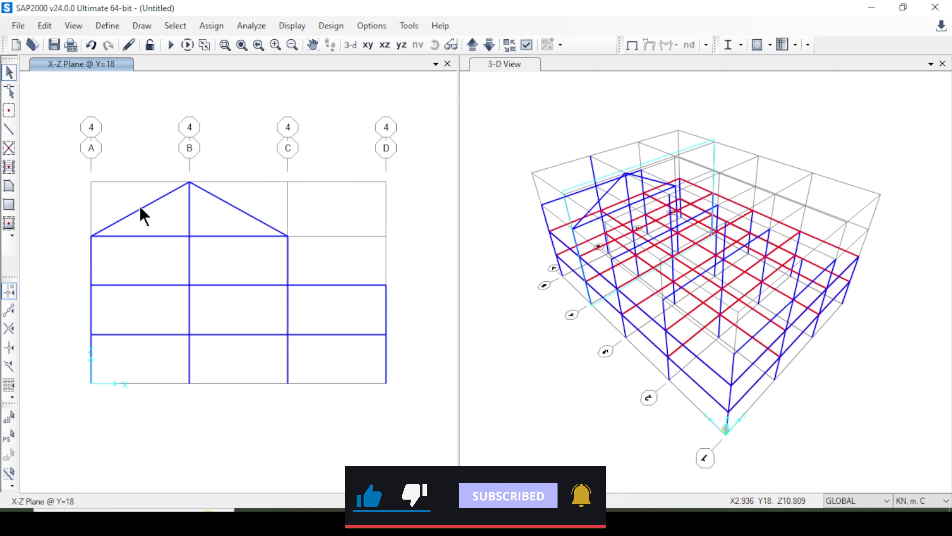
pyautogui.click(253, 217)
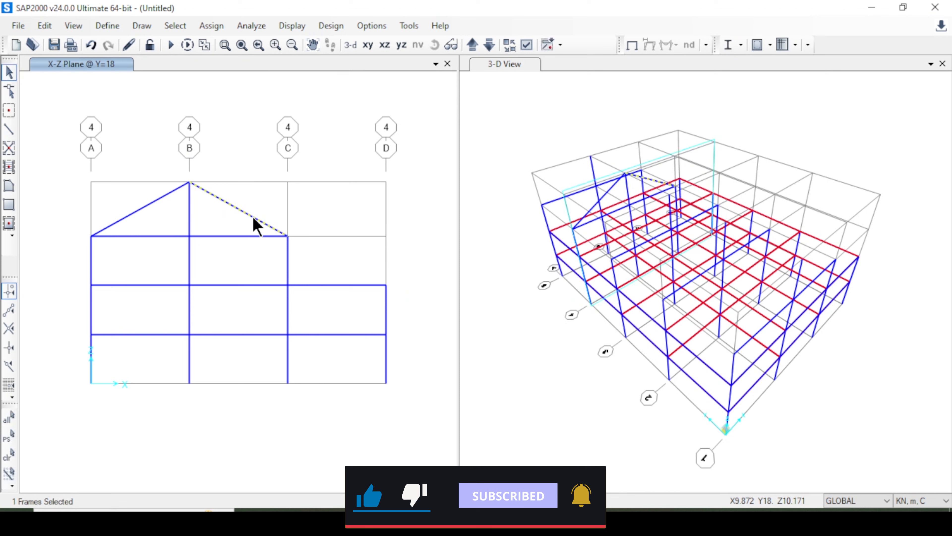
pyautogui.click(143, 208)
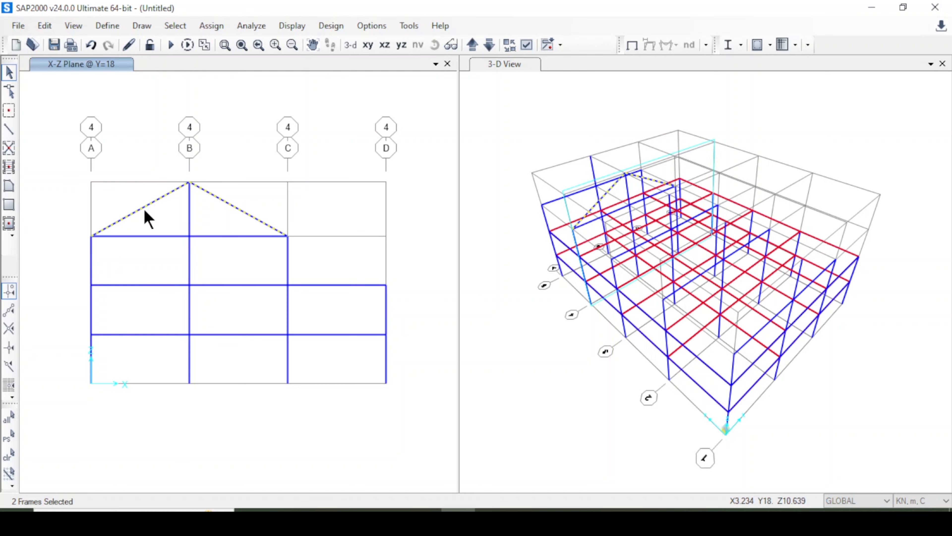
pyautogui.hotkey('ctrl', 'r')
pyautogui.moveTo(423, 112); pyautogui.dragTo(229, 108)
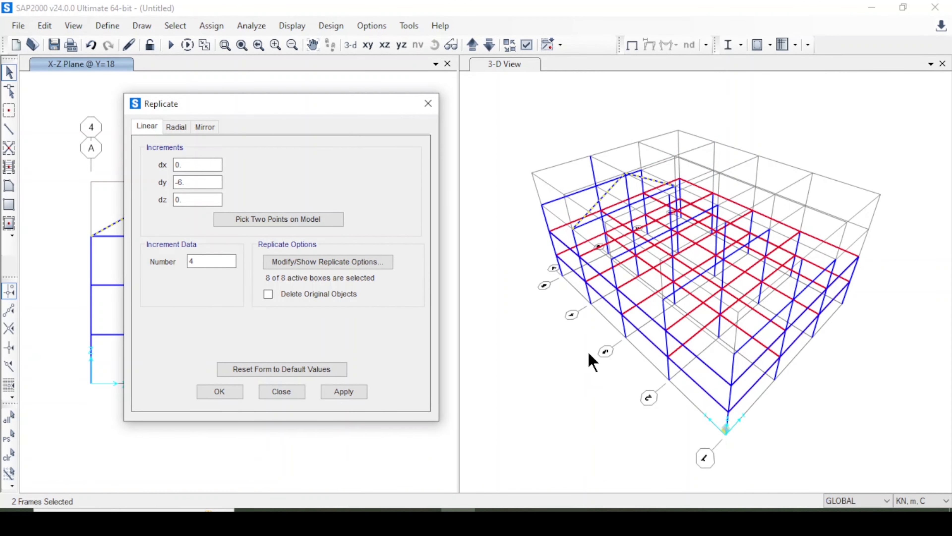
pyautogui.click(548, 95)
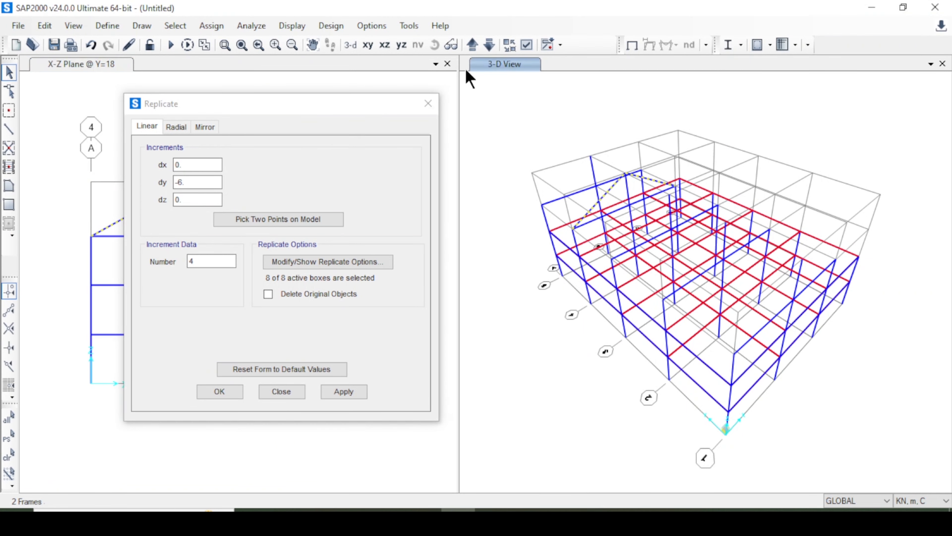
pyautogui.click(437, 46)
pyautogui.moveTo(544, 446); pyautogui.dragTo(611, 413)
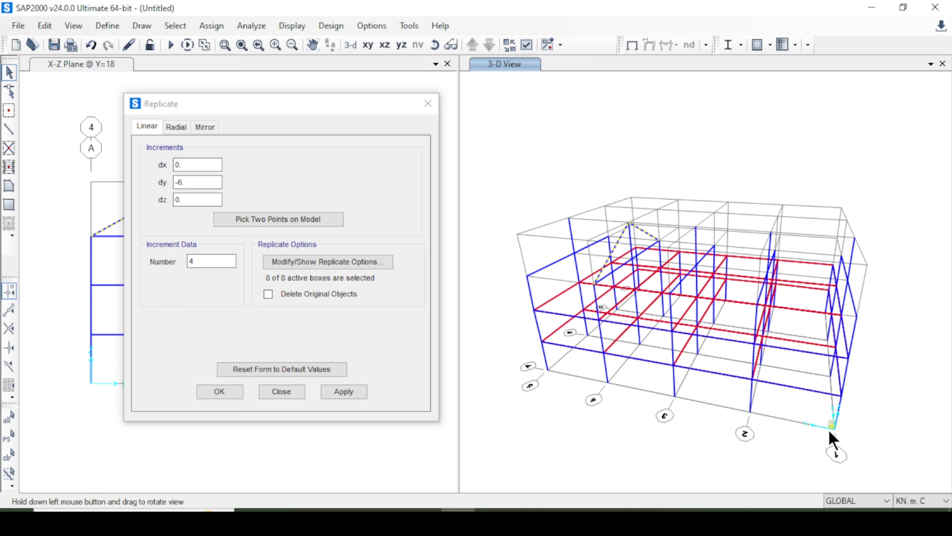
pyautogui.click(211, 260)
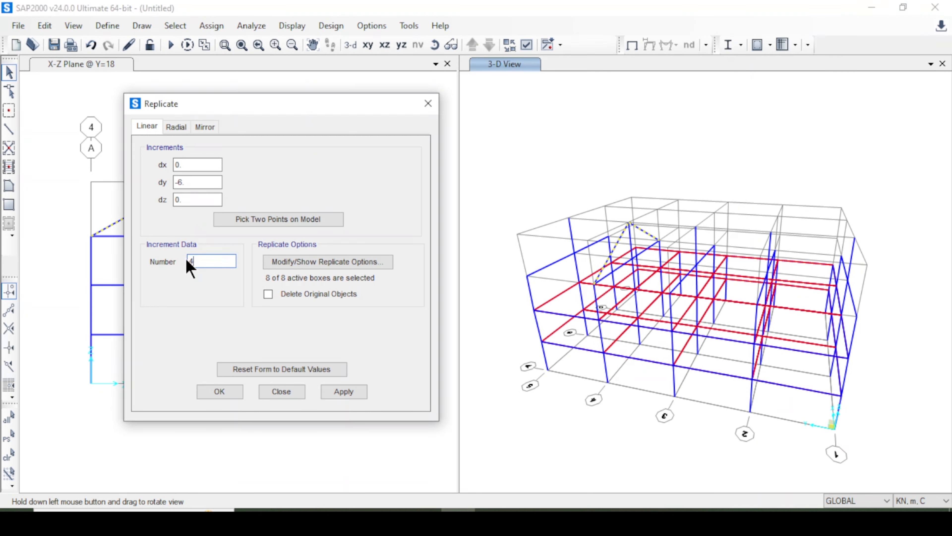
pyautogui.click(354, 392)
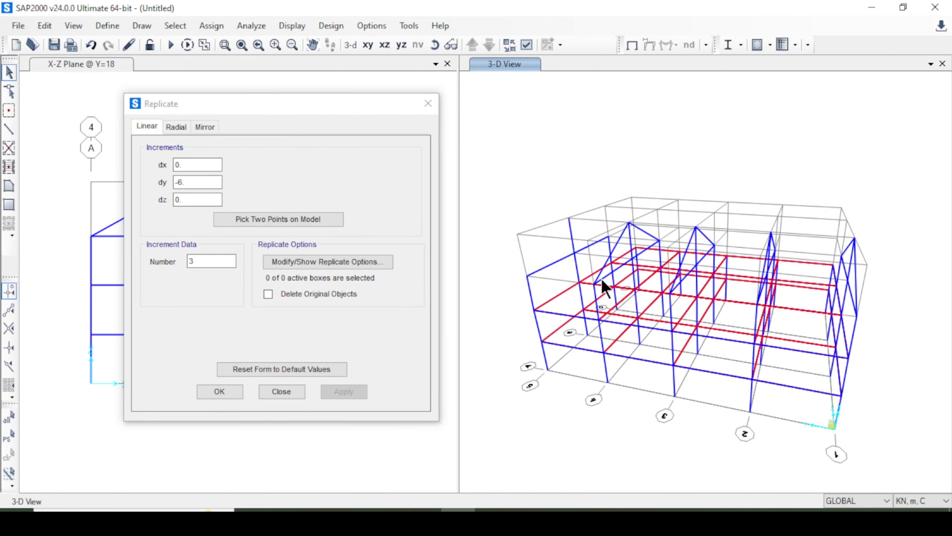
pyautogui.click(194, 183)
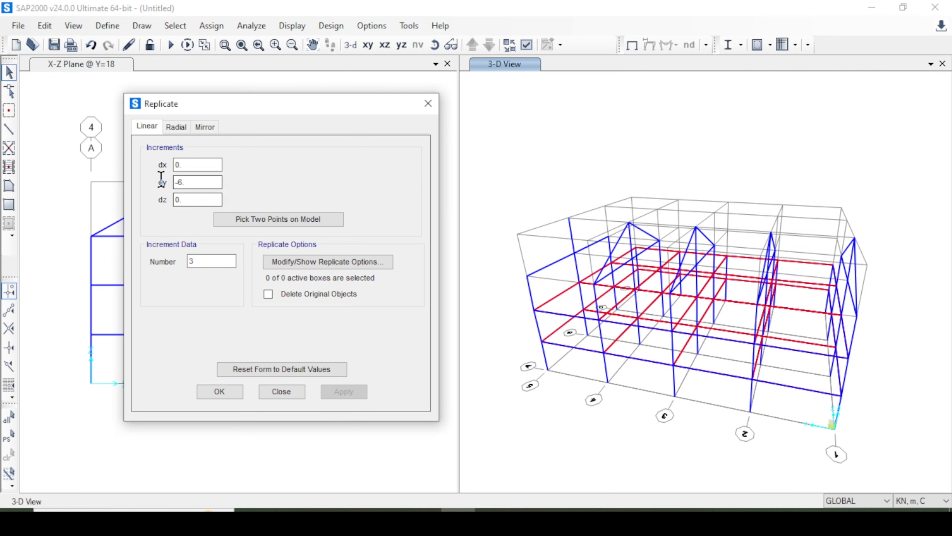
pyautogui.press('BackSpace')
pyautogui.press('BackSpace')
pyautogui.press('BackSpace')
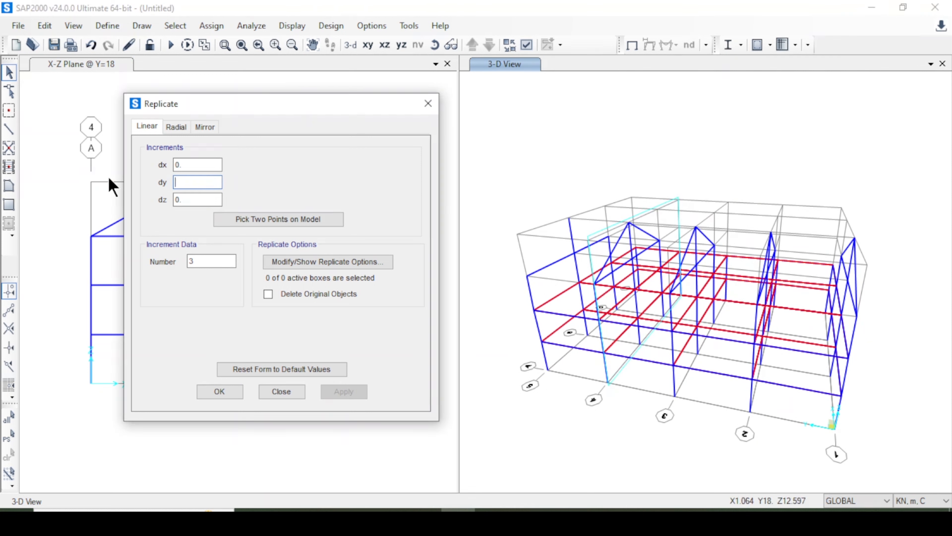
pyautogui.write('6')
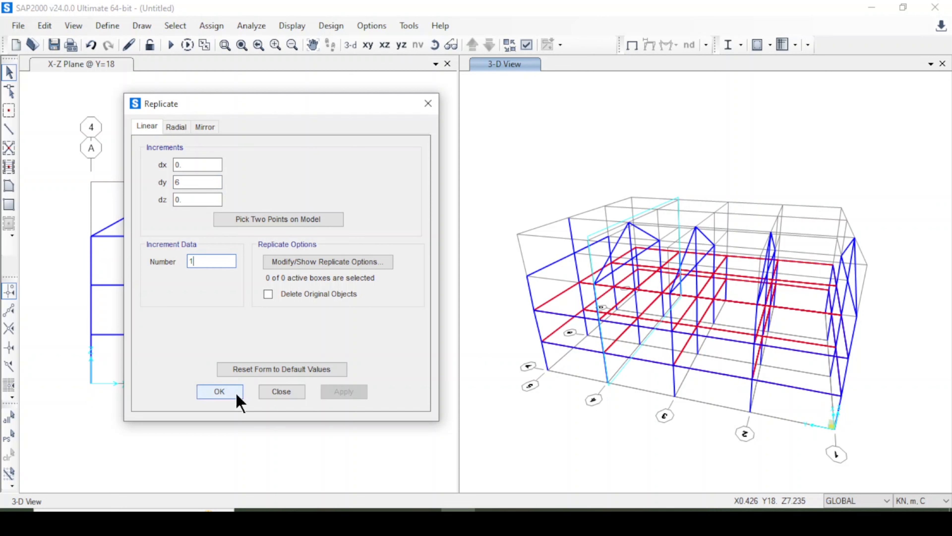
pyautogui.click(11, 439)
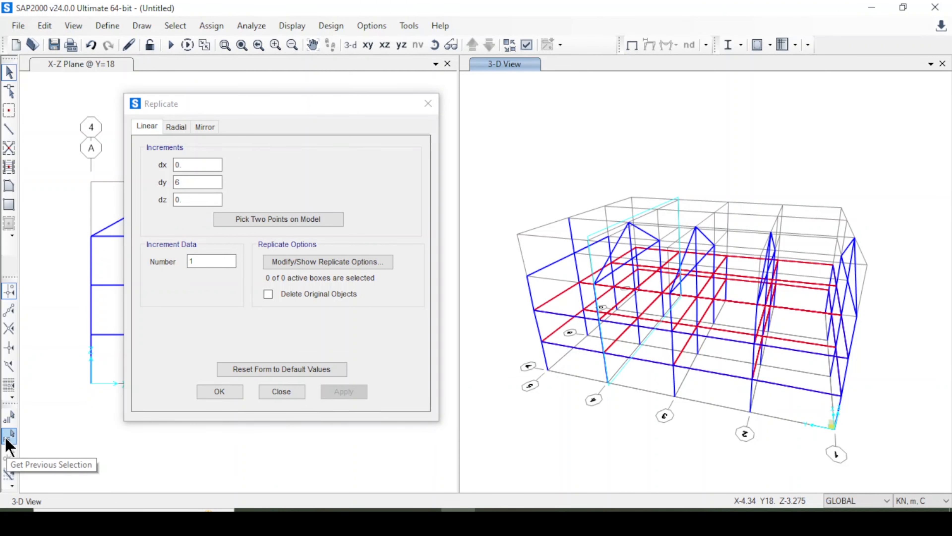
pyautogui.click(225, 395)
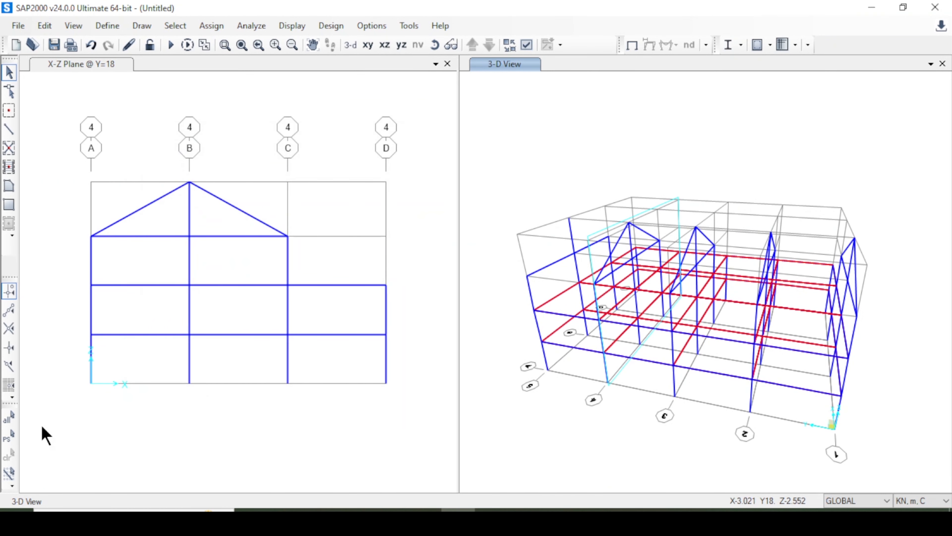
# Reselect the two sloping beams on grid line 4 and replicate them linearly with dy 6 and number 1.
pyautogui.click(9, 441)
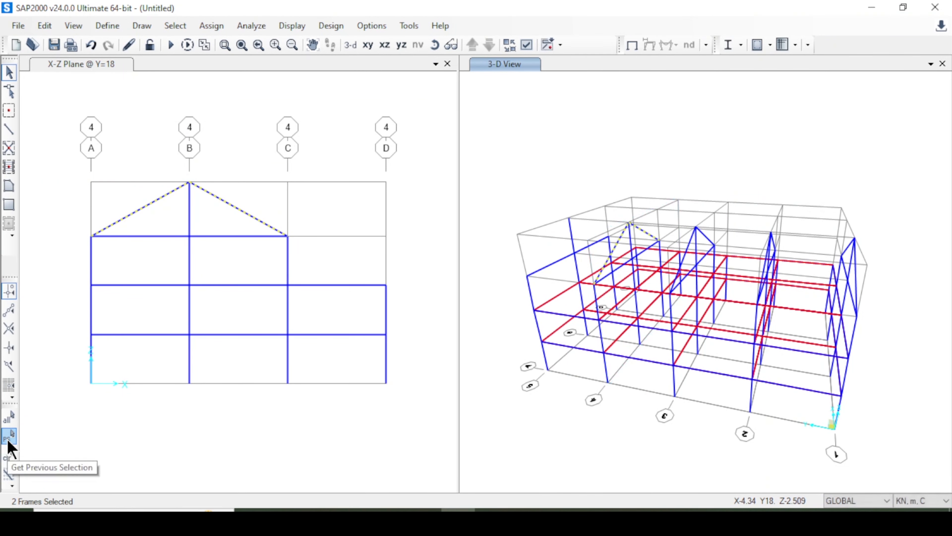
pyautogui.hotkey('ctrl', 'r')
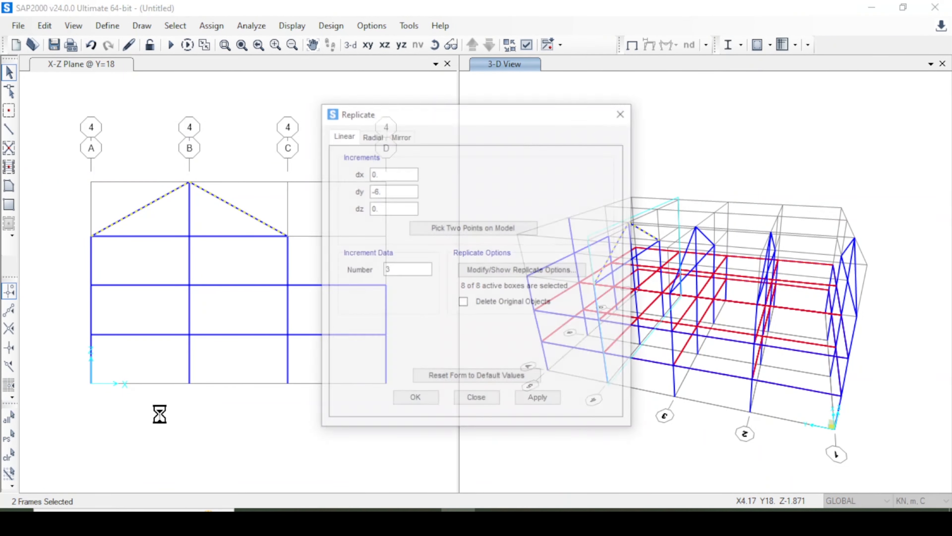
pyautogui.doubleClick(413, 192)
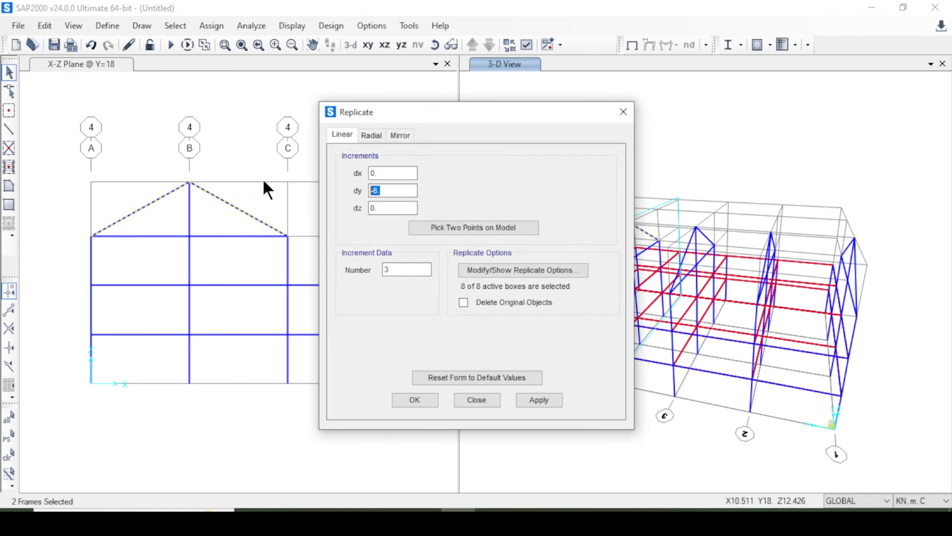
pyautogui.doubleClick(403, 269)
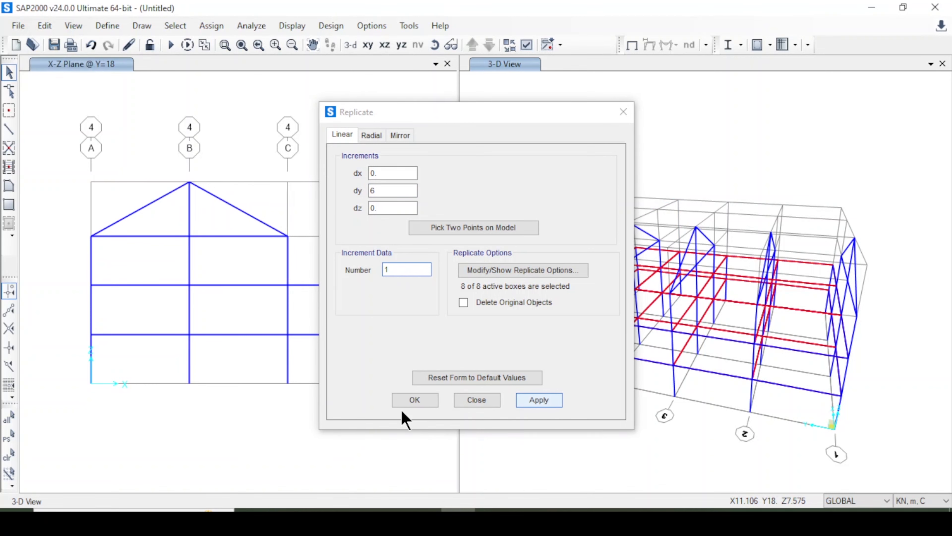
pyautogui.click(404, 401)
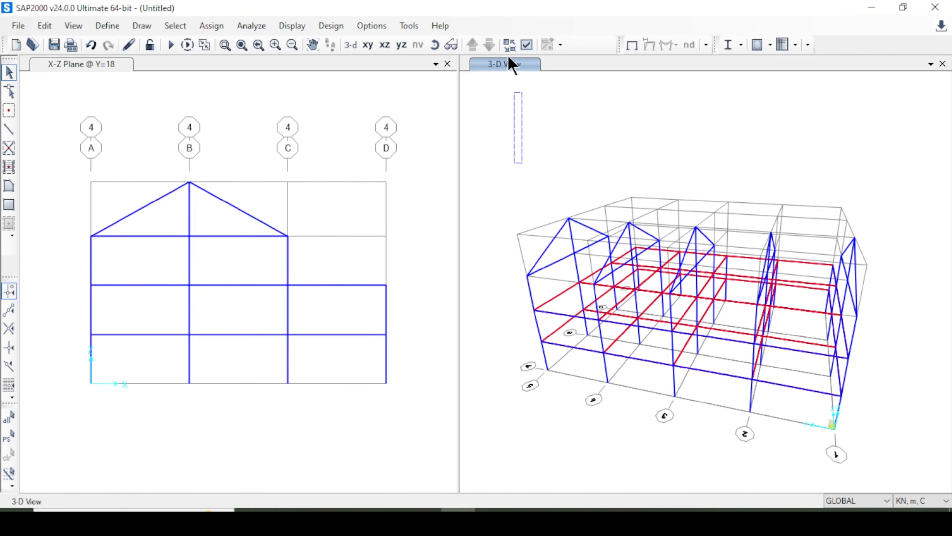
# Turn on Fill Objects for the 3-D view and inspect the slabs and gabled frames from another side.
pyautogui.click(526, 45)
pyautogui.click(434, 78)
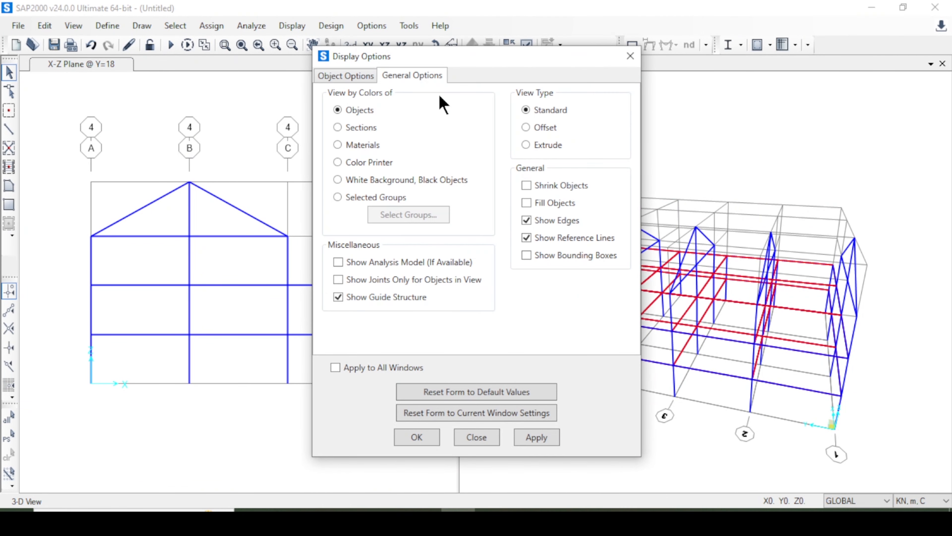
pyautogui.click(526, 440)
pyautogui.click(416, 437)
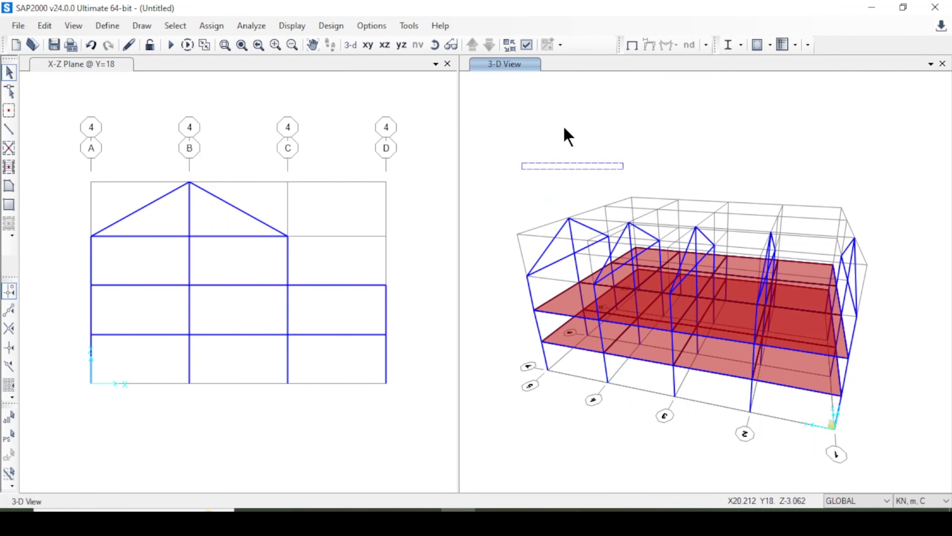
pyautogui.click(435, 45)
pyautogui.moveTo(544, 169); pyautogui.dragTo(604, 120)
# In the X-Y plane at Z=9, draw four Beam 40 x 25 frames along grid line B, from grid 5 to grid 1.
pyautogui.click(387, 238)
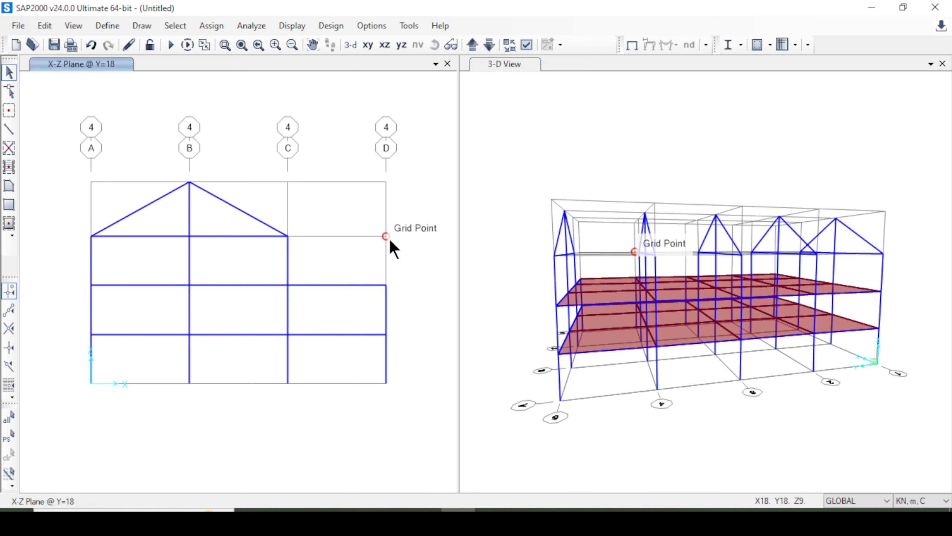
pyautogui.click(369, 46)
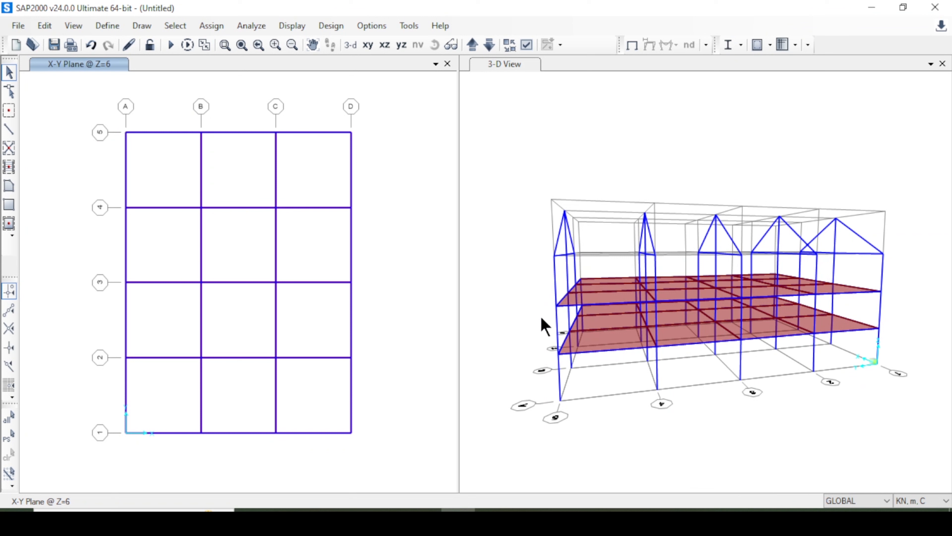
pyautogui.click(472, 45)
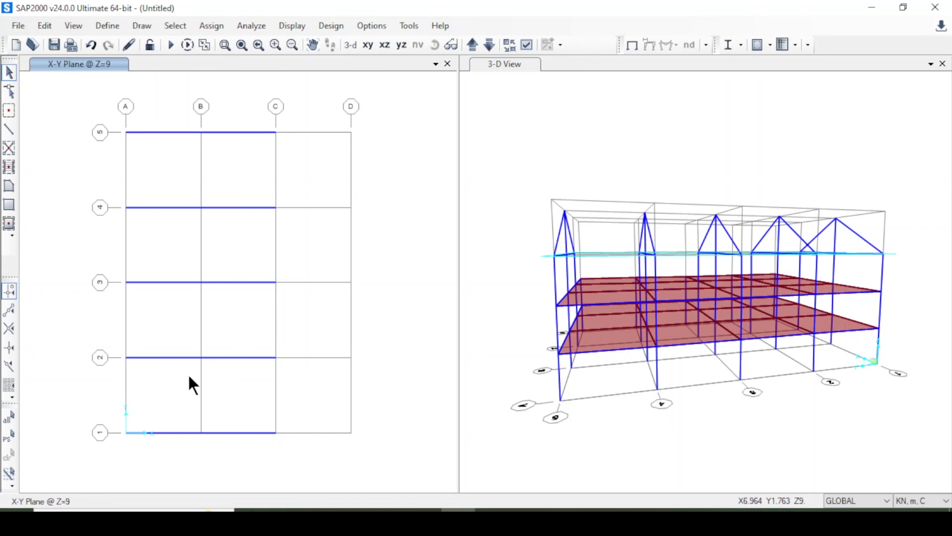
pyautogui.click(9, 130)
pyautogui.click(201, 132)
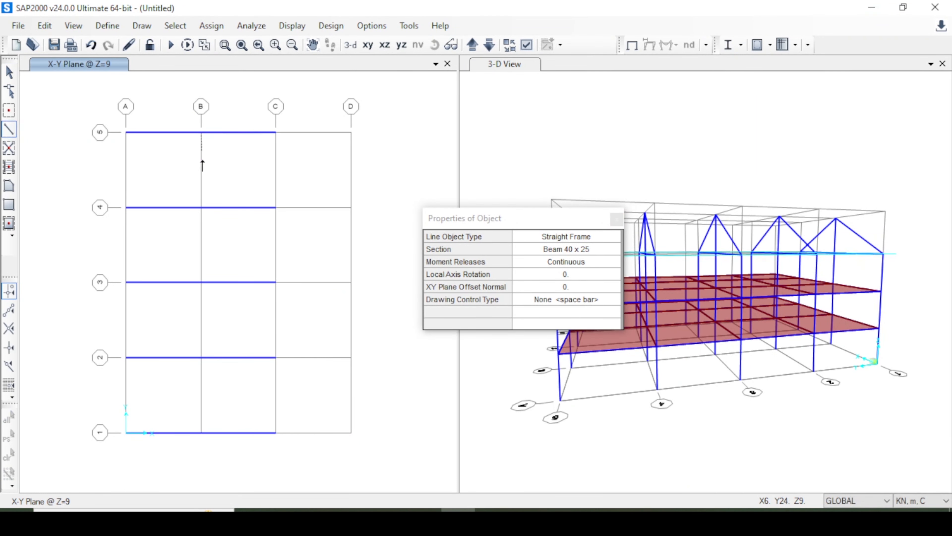
pyautogui.click(201, 207)
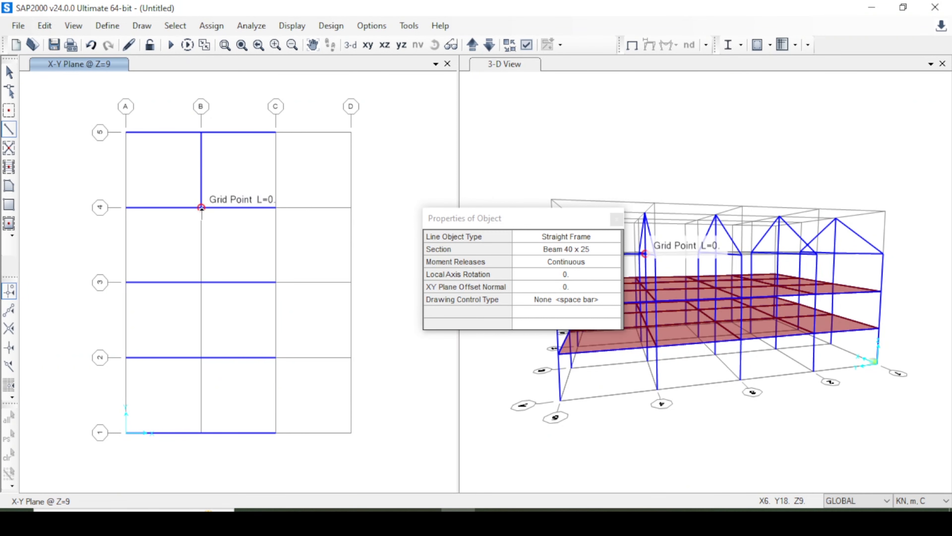
pyautogui.click(202, 282)
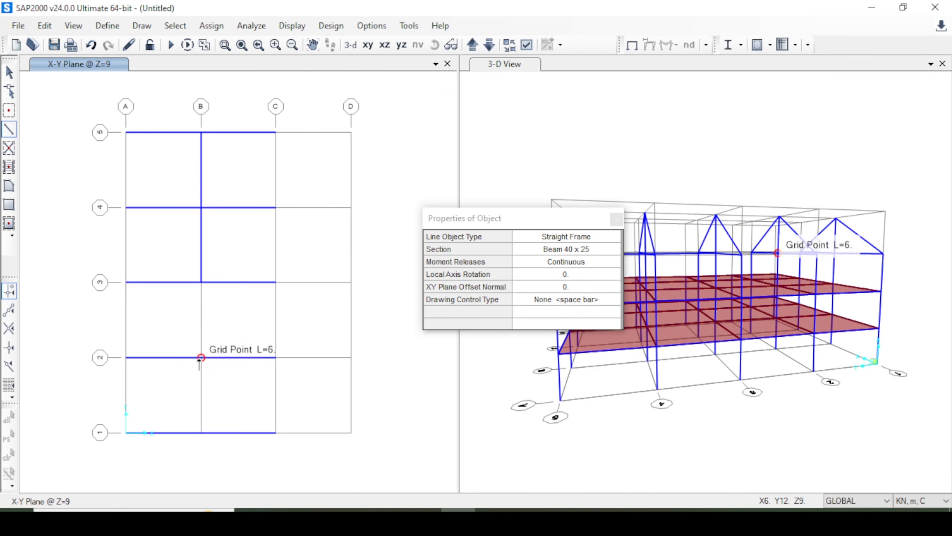
pyautogui.click(201, 357)
pyautogui.click(201, 433)
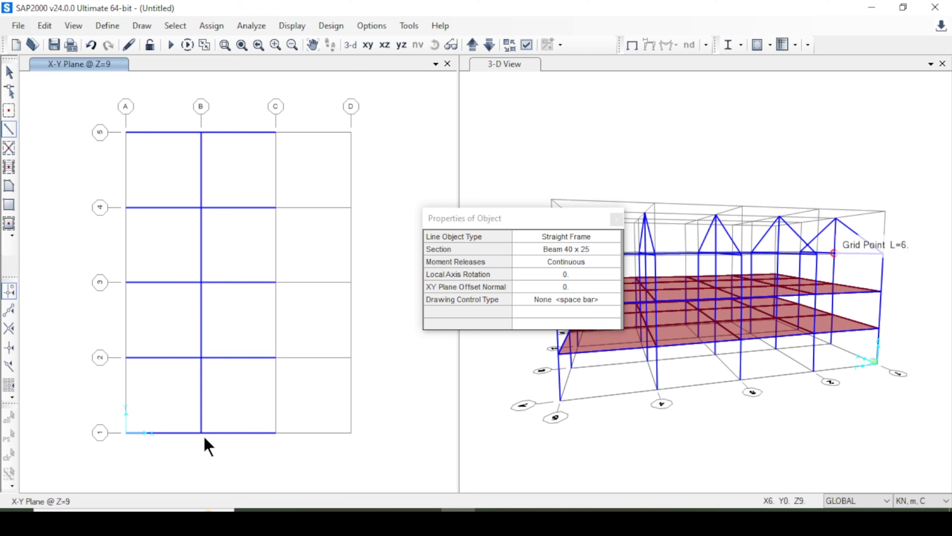
pyautogui.click(617, 219)
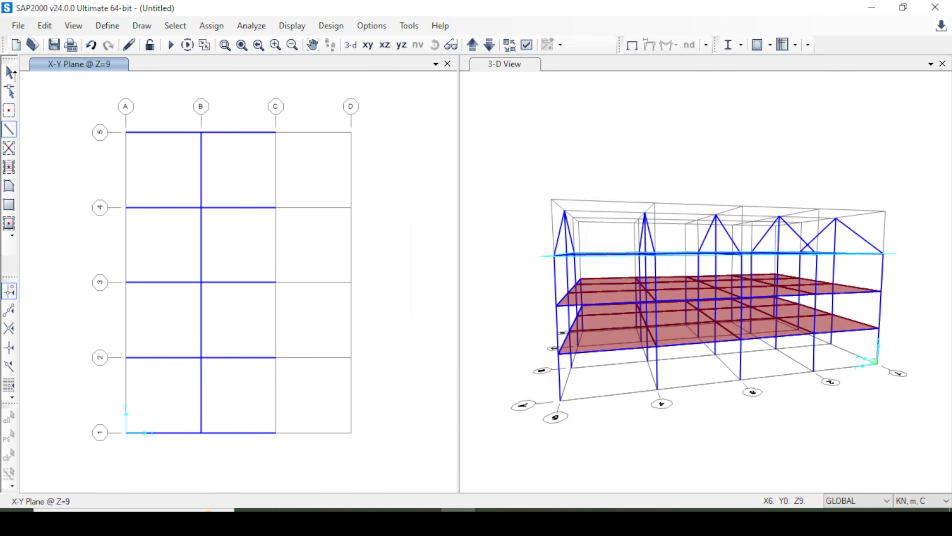
# In the X-Y plane at Z=12.3, draw four ridge beams along grid line B, bay by bay from grid 5 to grid 1.
pyautogui.click(472, 46)
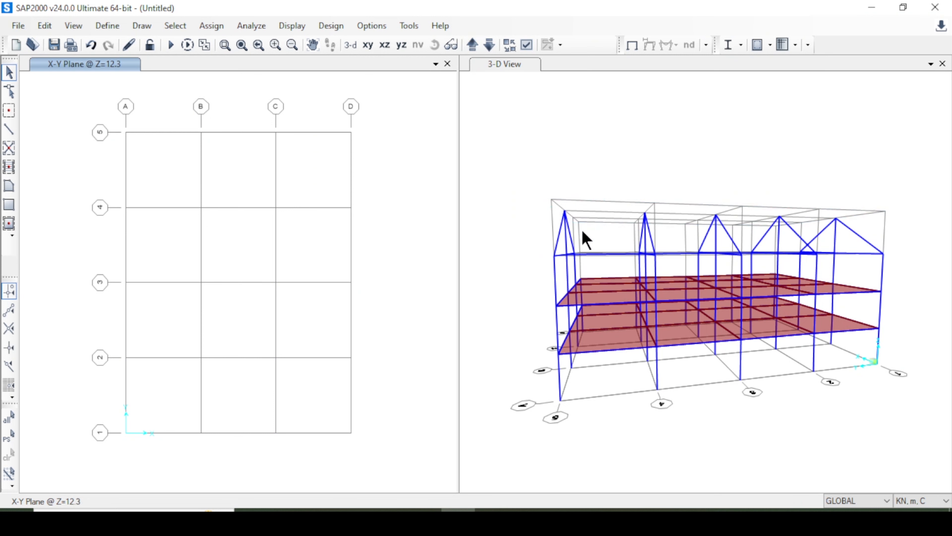
pyautogui.click(9, 129)
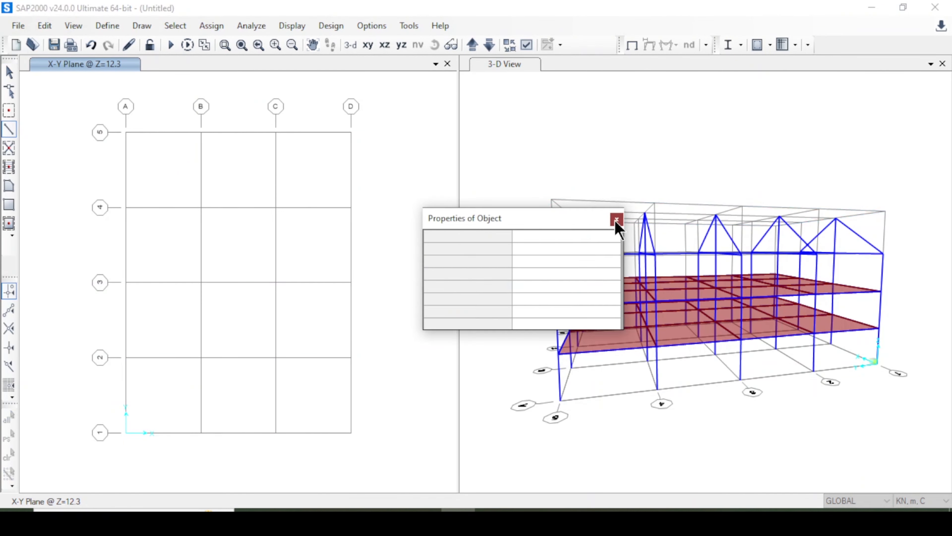
pyautogui.click(617, 219)
pyautogui.click(201, 132)
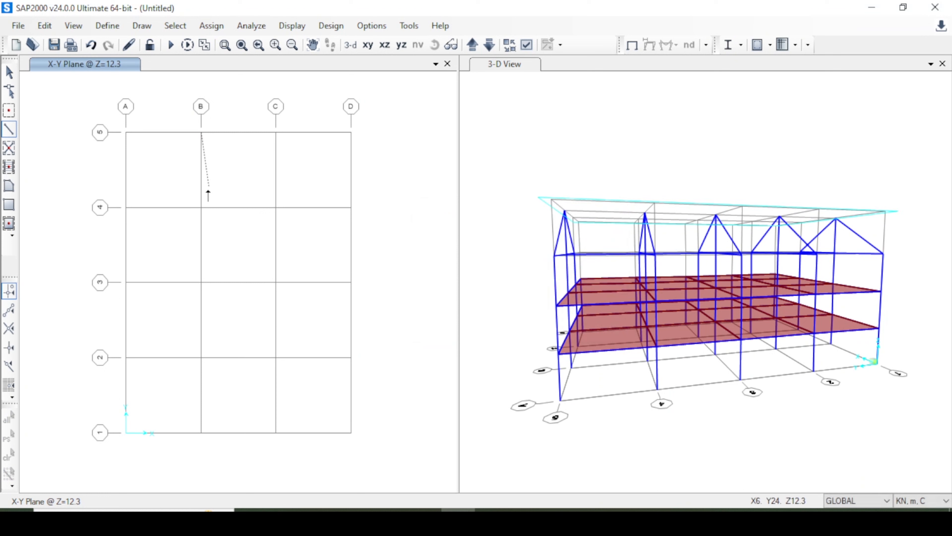
pyautogui.click(201, 207)
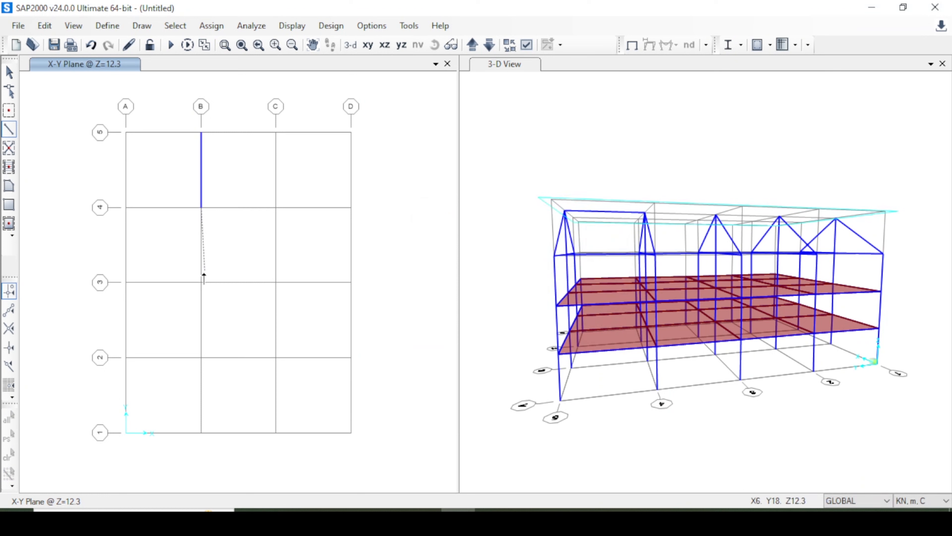
pyautogui.click(201, 282)
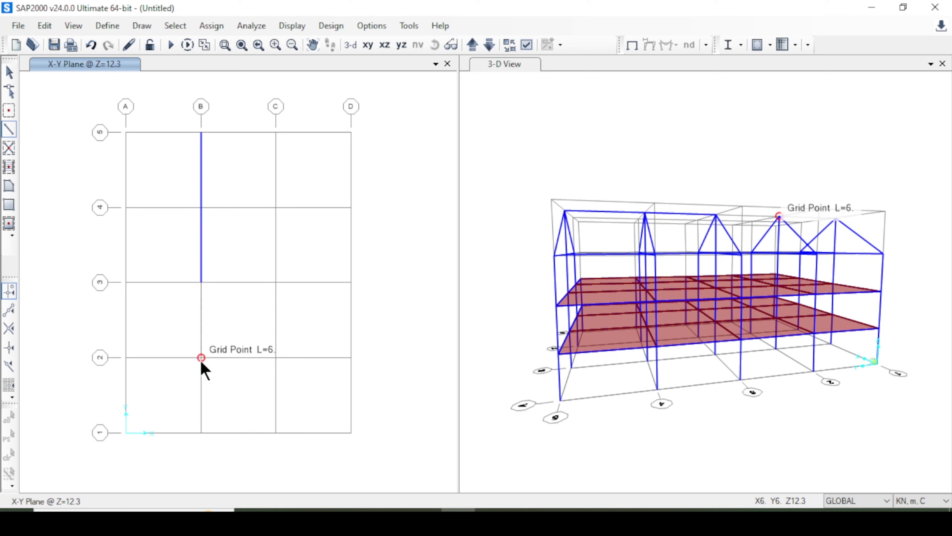
pyautogui.click(201, 357)
pyautogui.click(201, 432)
pyautogui.press('Escape')
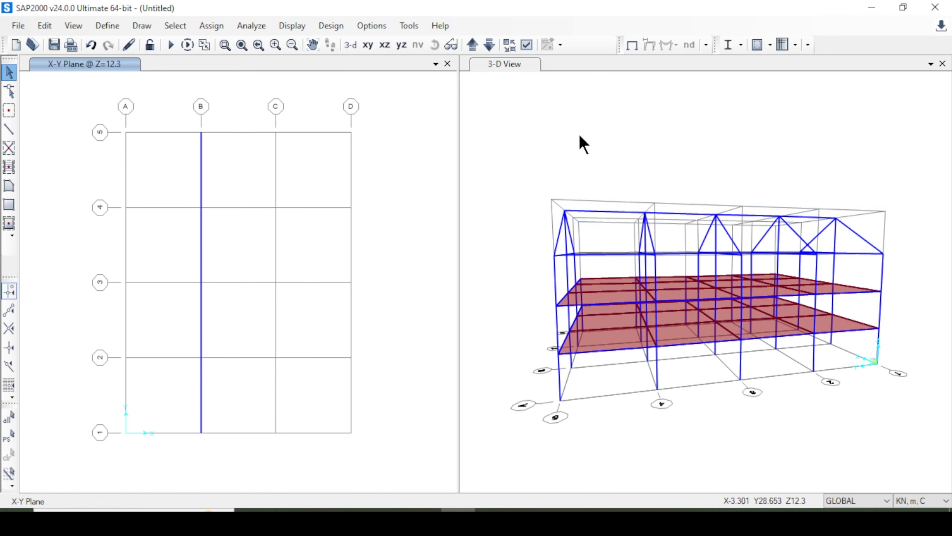
# Select the two horizontal beams at Z=9 between A and C on grid line 4 and open the Divide Frames options.
pyautogui.click(487, 64)
pyautogui.click(351, 44)
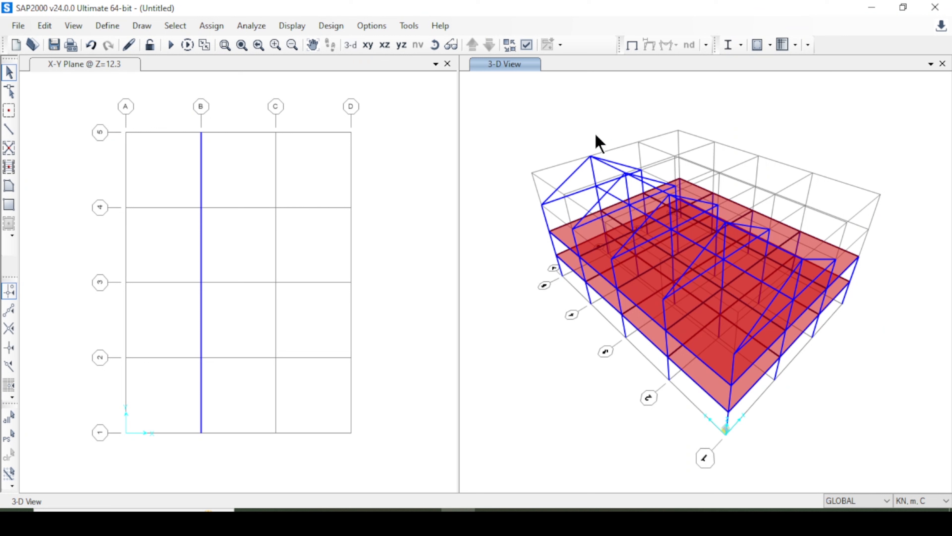
pyautogui.click(453, 45)
pyautogui.moveTo(514, 159); pyautogui.dragTo(736, 223)
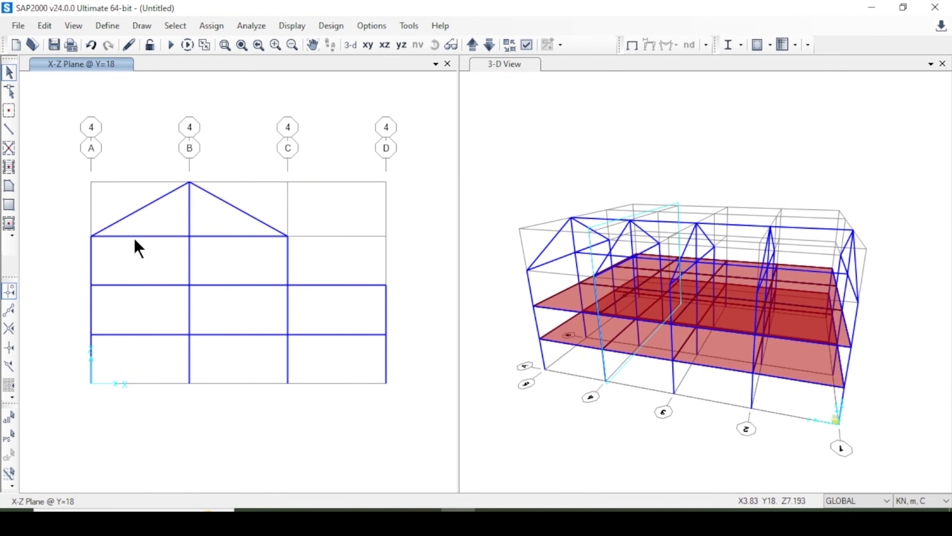
pyautogui.click(135, 237)
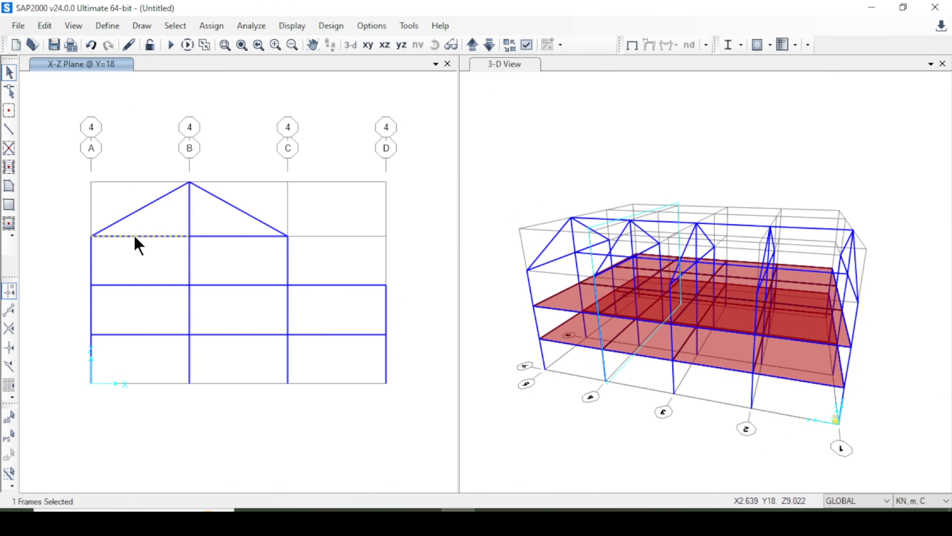
pyautogui.click(225, 236)
pyautogui.click(36, 27)
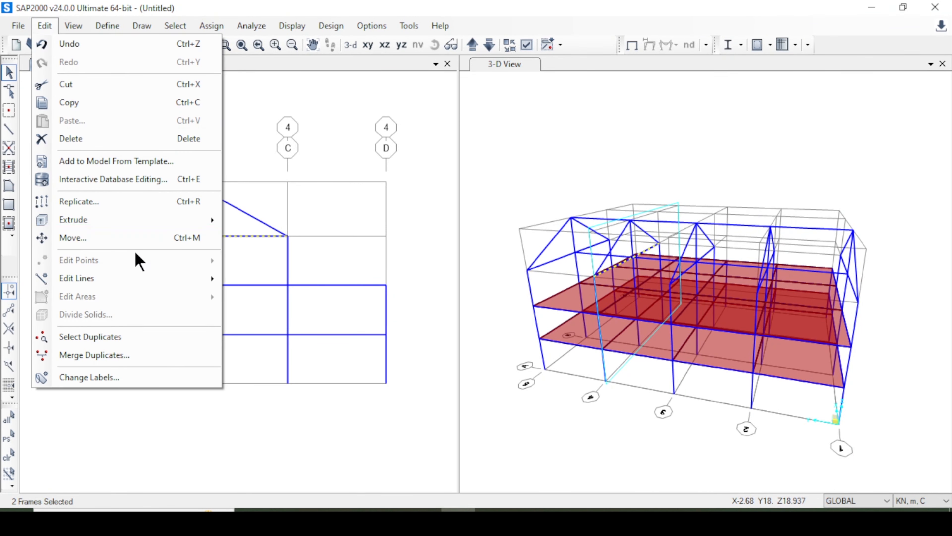
pyautogui.moveTo(124, 281)
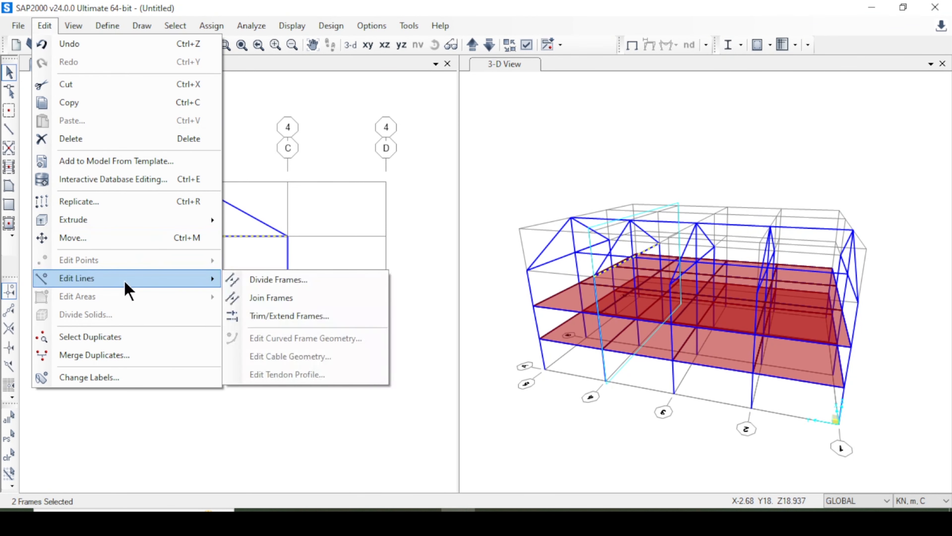
pyautogui.click(276, 280)
pyautogui.moveTo(491, 93); pyautogui.dragTo(666, 98)
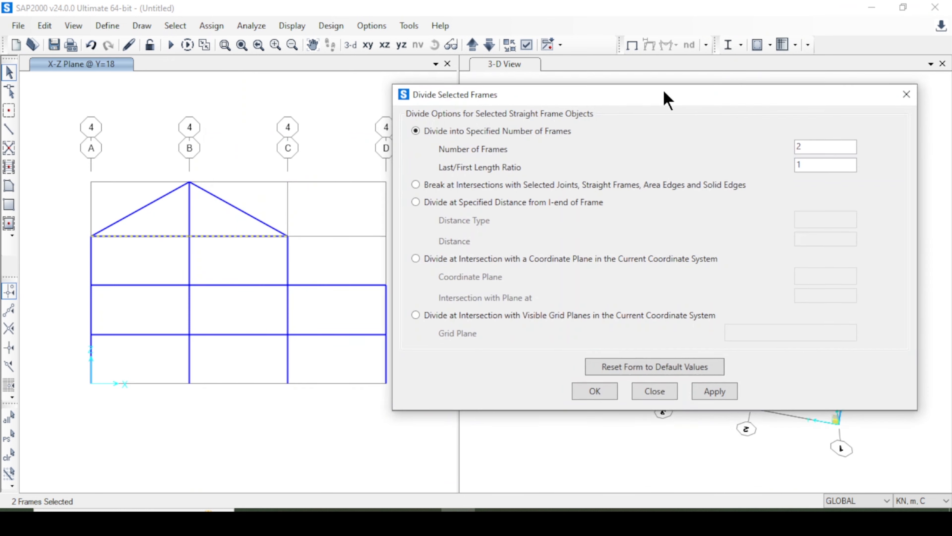
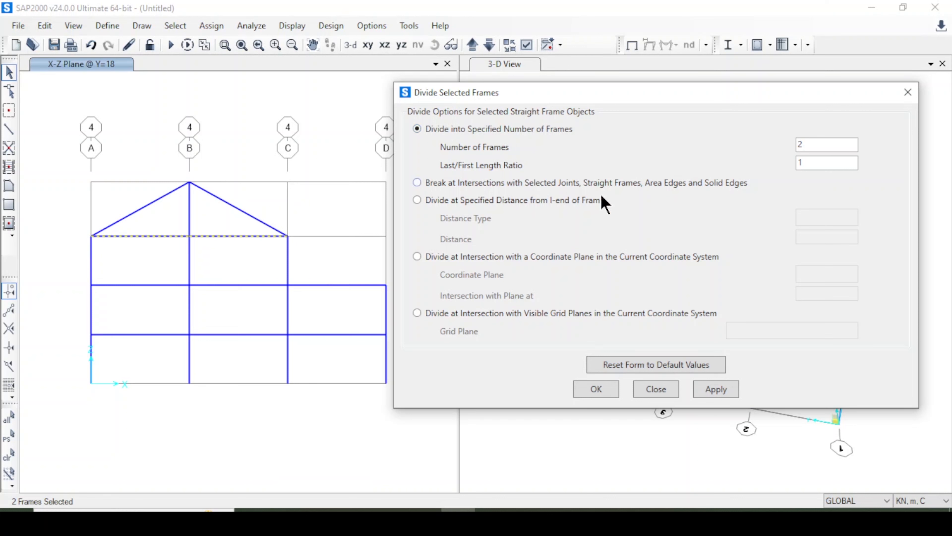
# Divide the two selected Z=9 beams on grid line 4 into 2 frames each, with a last/first length ratio of 1.
pyautogui.click(719, 390)
pyautogui.click(596, 389)
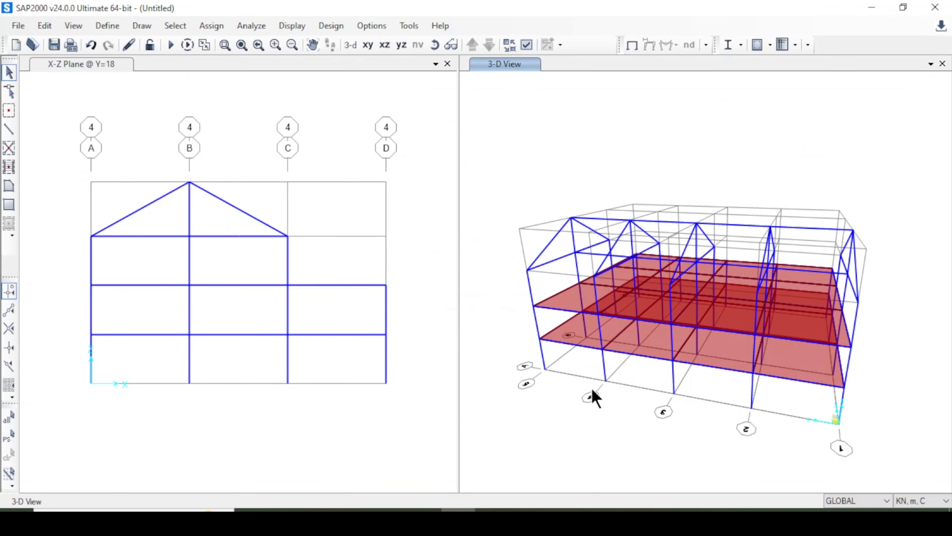
pyautogui.click(117, 243)
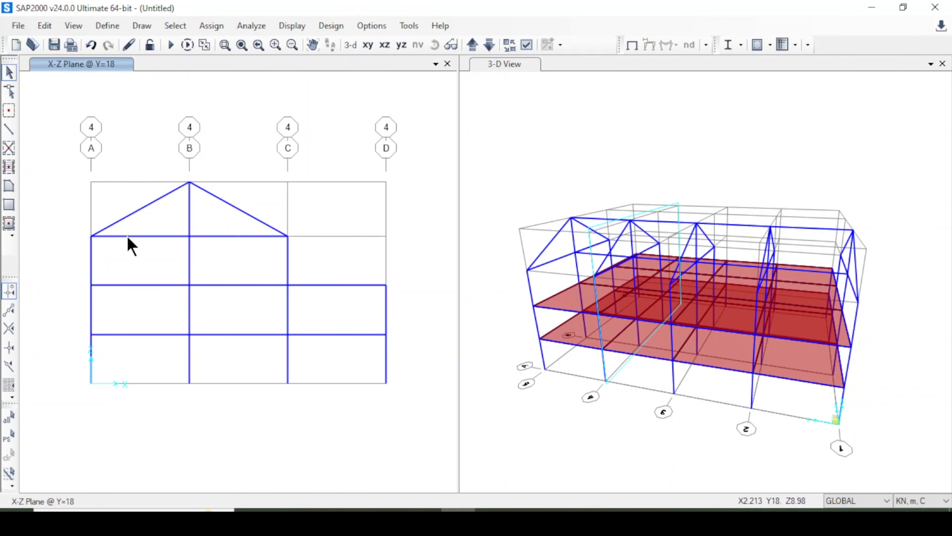
pyautogui.click(158, 240)
# Extrude the midpoints of the two Z=9 beams on grid line 4 into Column 40 x 40 frames with dz 3.4 and number 1.
pyautogui.click(139, 235)
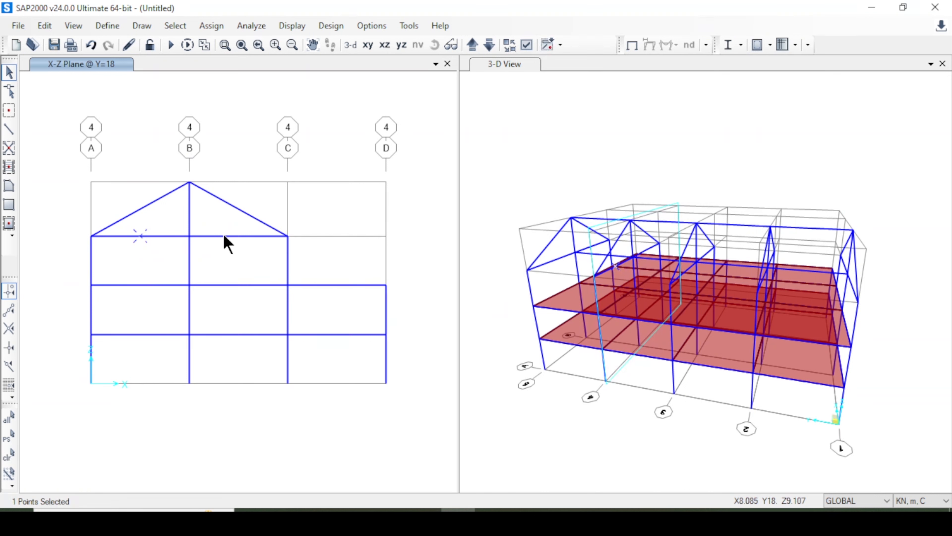
pyautogui.hotkey('ctrl', 'z')
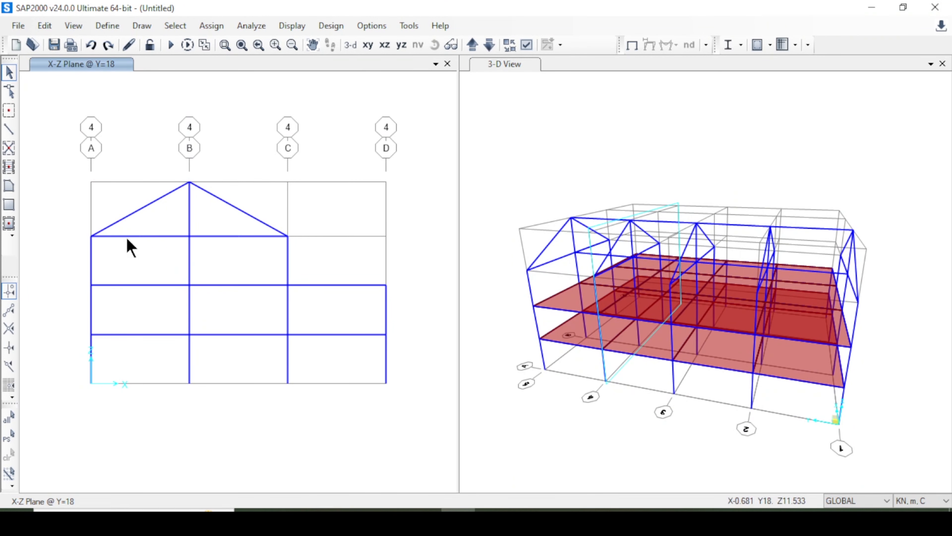
pyautogui.click(141, 236)
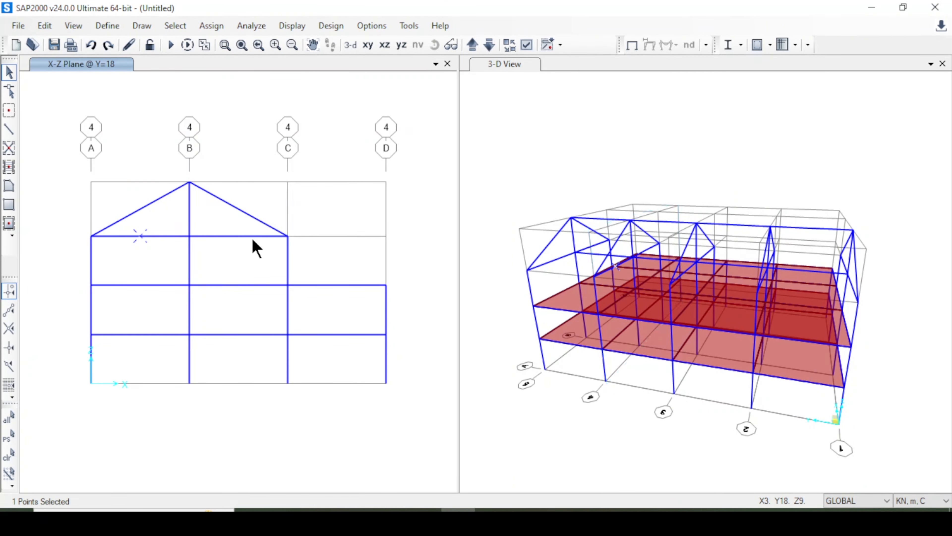
pyautogui.click(238, 235)
pyautogui.click(55, 30)
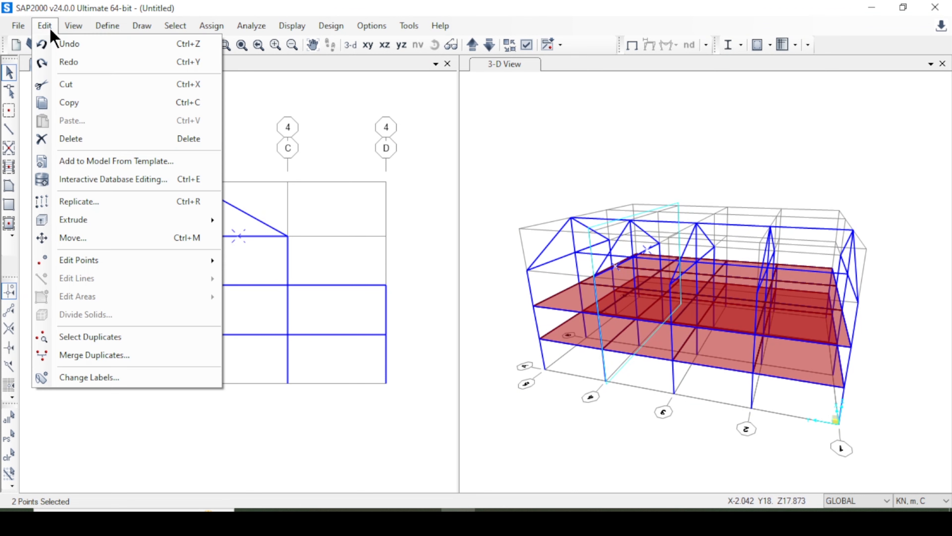
pyautogui.moveTo(120, 218)
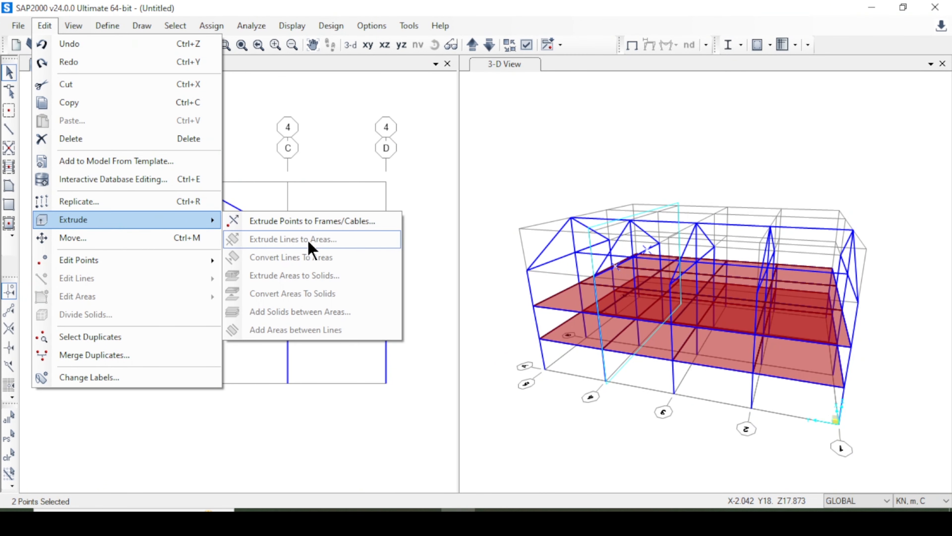
pyautogui.click(301, 224)
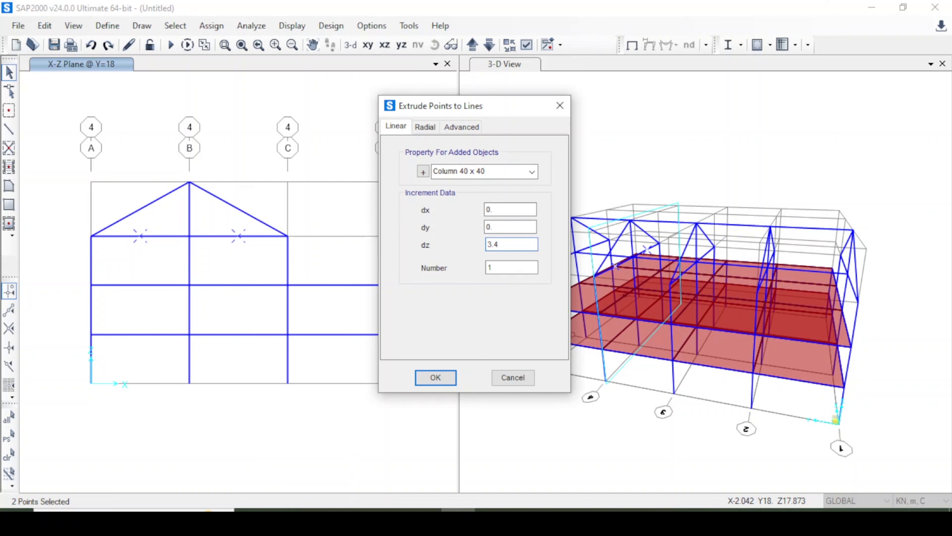
pyautogui.click(435, 377)
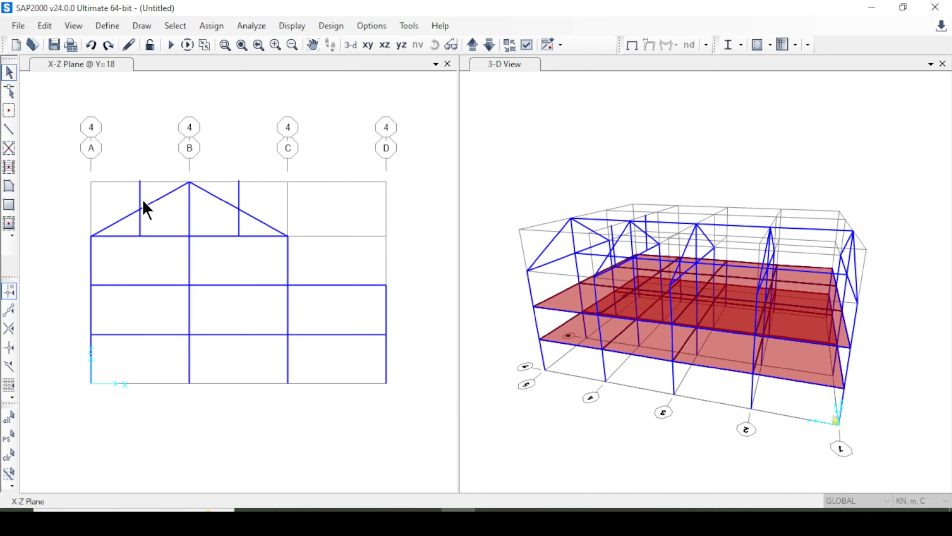
# Break the two extruded columns and the two sloping roof beams on grid line 4 at their intersections.
pyautogui.moveTo(121, 168)
pyautogui.mouseDown()
pyautogui.moveTo(155, 192)
pyautogui.moveTo(106, 179)
pyautogui.mouseUp()
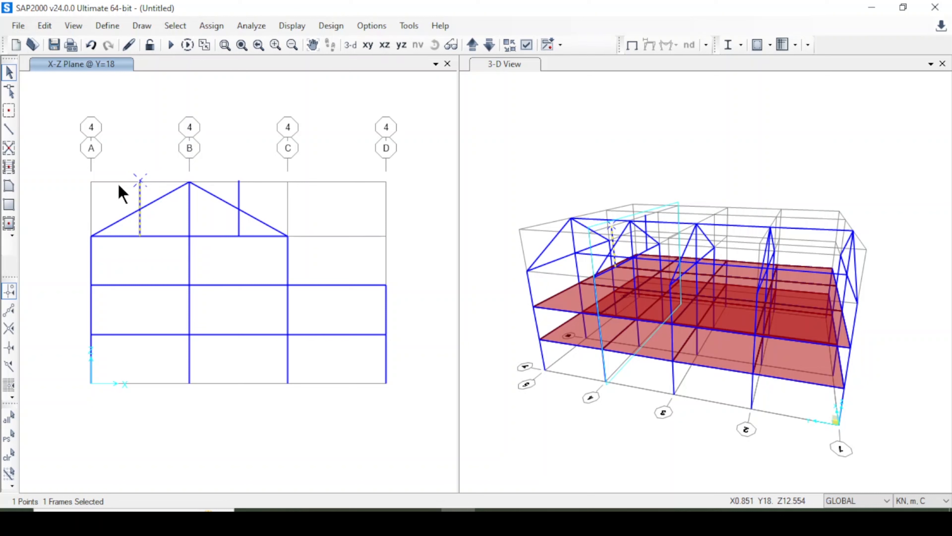
pyautogui.click(140, 213)
pyautogui.moveTo(128, 176)
pyautogui.mouseDown()
pyautogui.moveTo(147, 209)
pyautogui.moveTo(117, 187)
pyautogui.mouseUp()
pyautogui.moveTo(260, 222); pyautogui.dragTo(217, 195)
pyautogui.click(44, 26)
pyautogui.moveTo(112, 263)
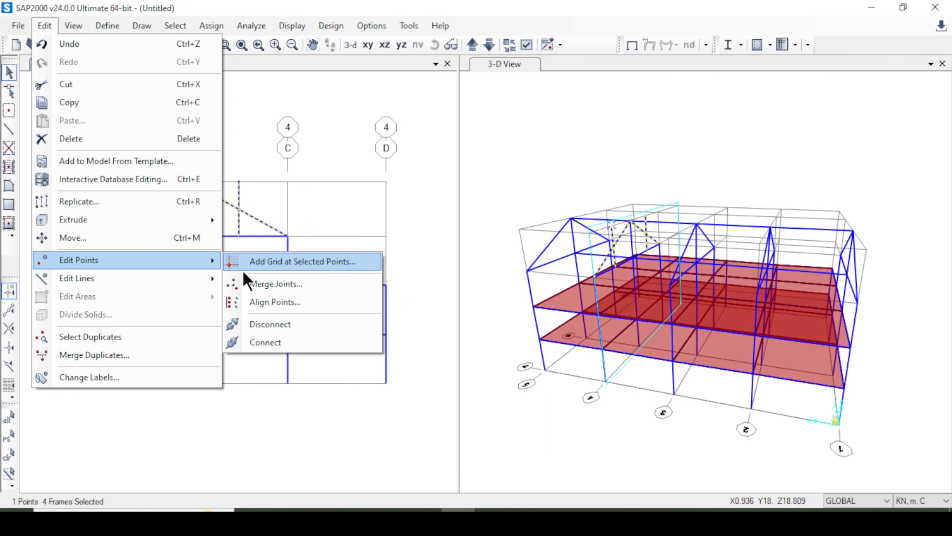
pyautogui.moveTo(180, 279)
pyautogui.click(304, 282)
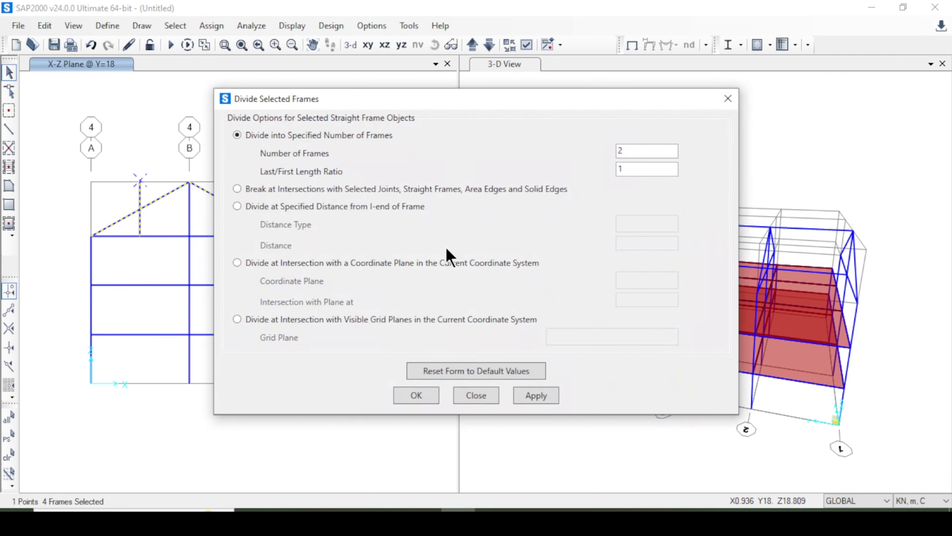
pyautogui.click(287, 187)
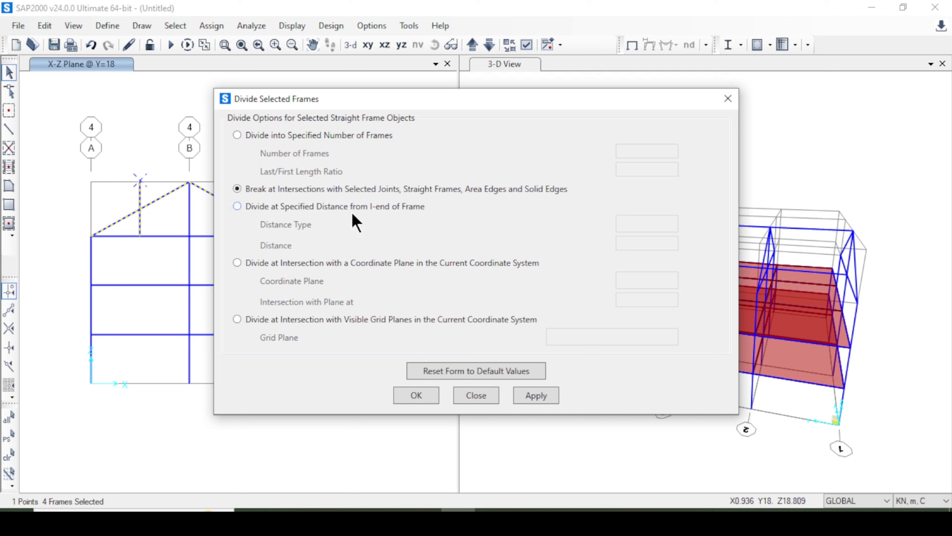
pyautogui.click(532, 397)
pyautogui.click(426, 393)
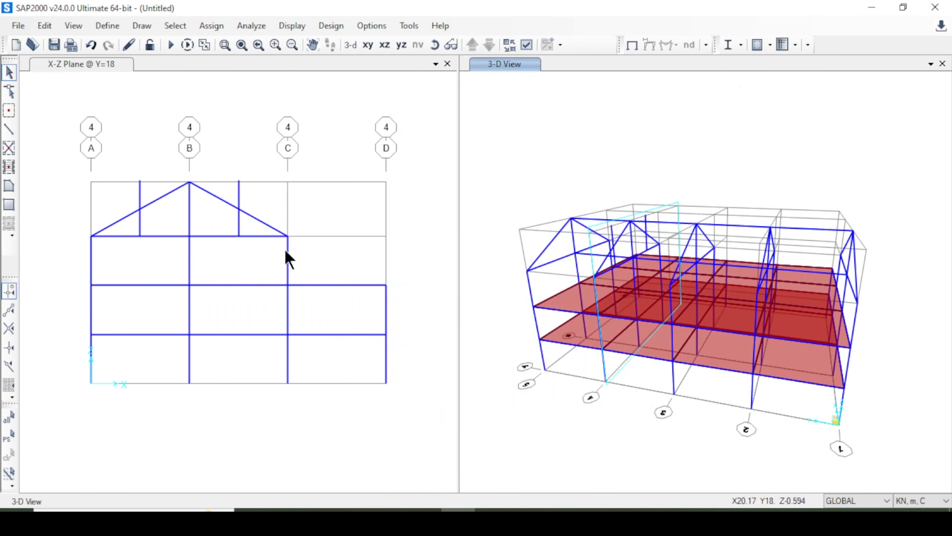
# Delete the two column pieces that project above the sloping roof beams on grid line 4.
pyautogui.click(236, 190)
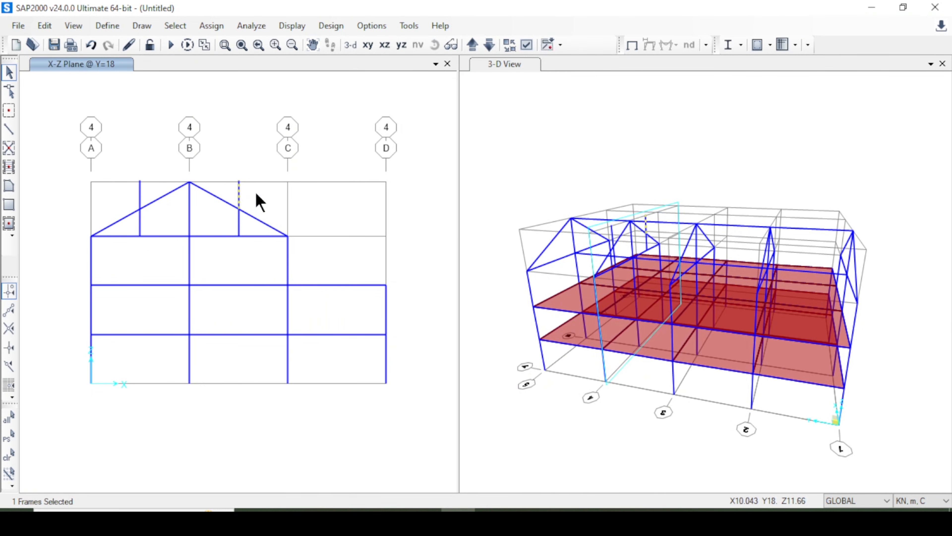
pyautogui.press('Delete')
pyautogui.click(141, 192)
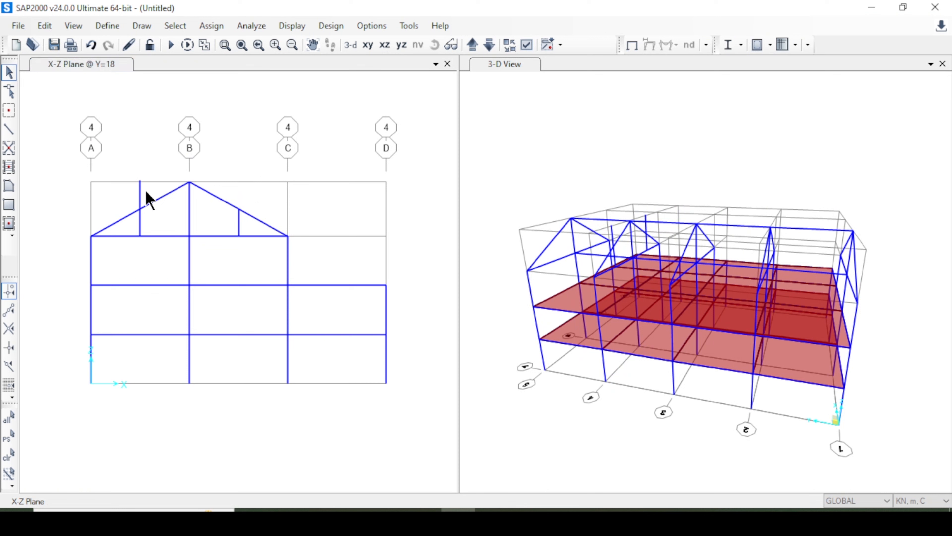
pyautogui.press('Delete')
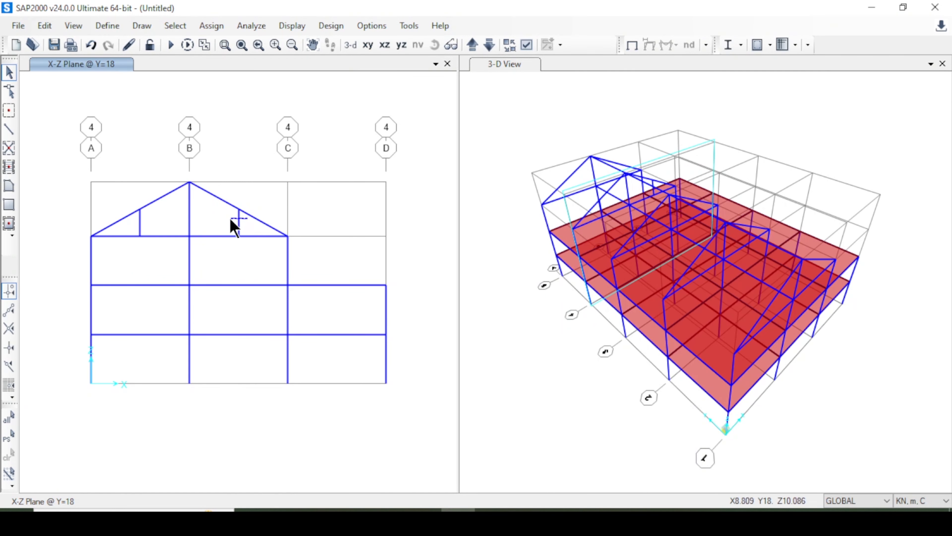
# Replicate the two short roof columns on grid line 4 linearly with dy -6 and number 3.
pyautogui.click(235, 219)
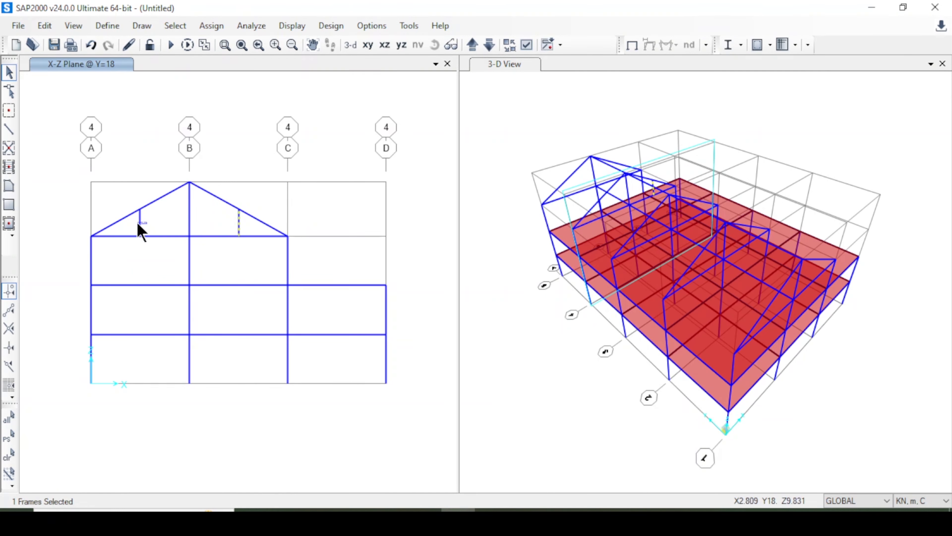
pyautogui.click(137, 225)
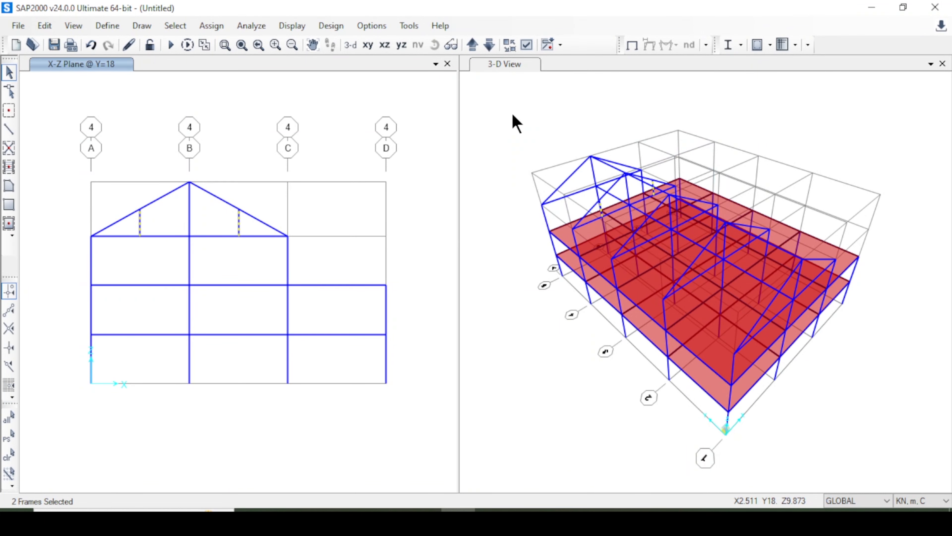
pyautogui.click(484, 67)
pyautogui.click(435, 44)
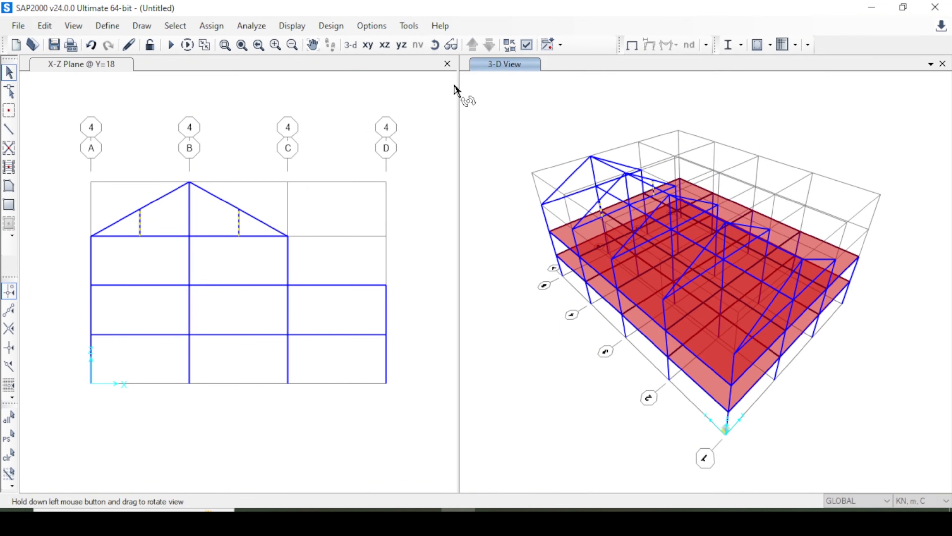
pyautogui.moveTo(494, 150); pyautogui.dragTo(520, 122)
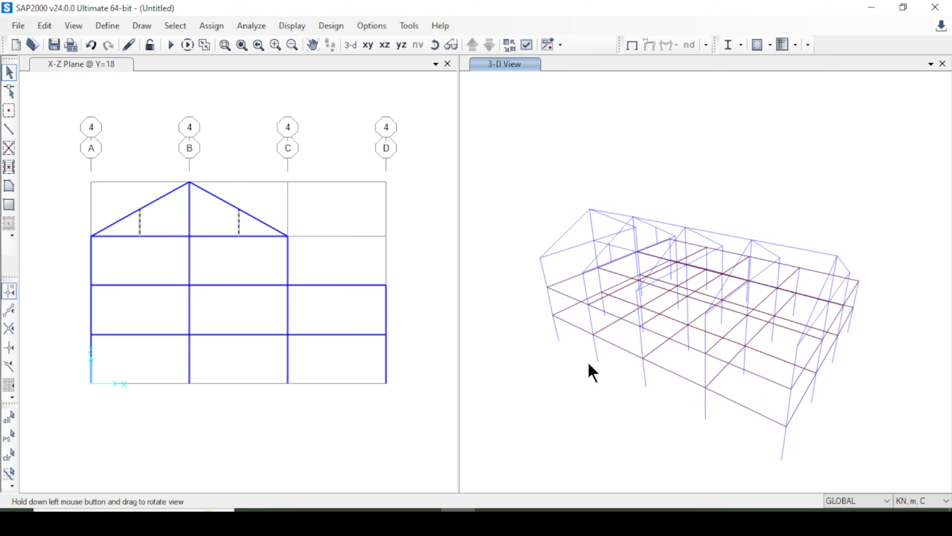
pyautogui.moveTo(589, 364); pyautogui.dragTo(590, 363)
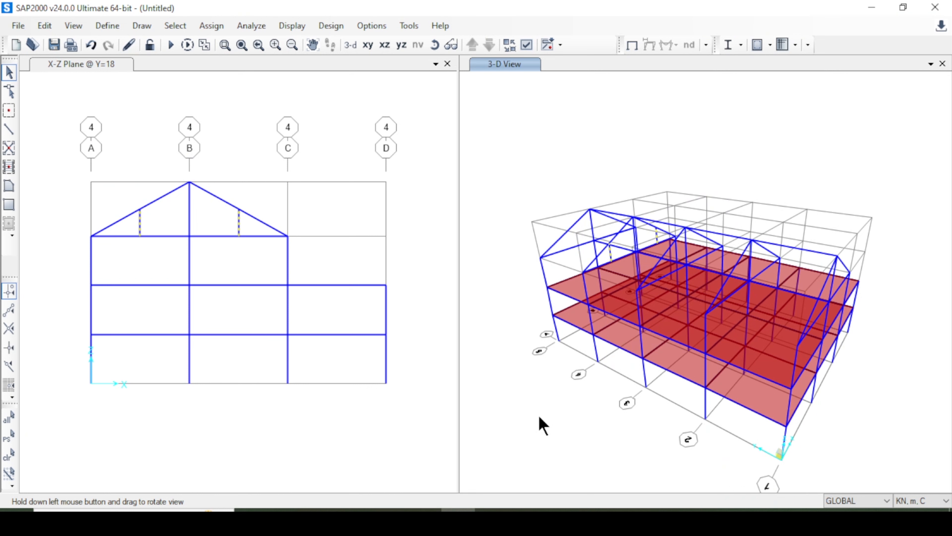
pyautogui.hotkey('ctrl', 'r')
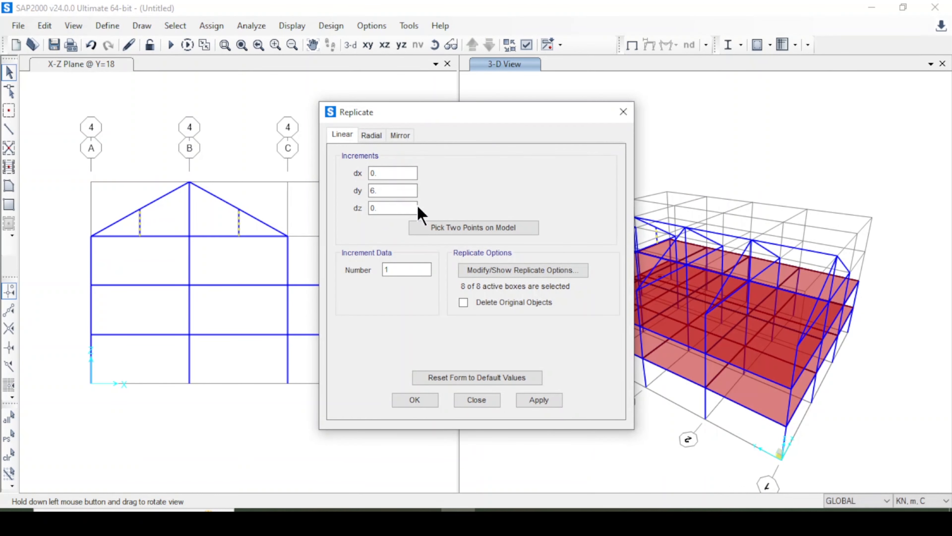
pyautogui.moveTo(425, 113); pyautogui.dragTo(319, 86)
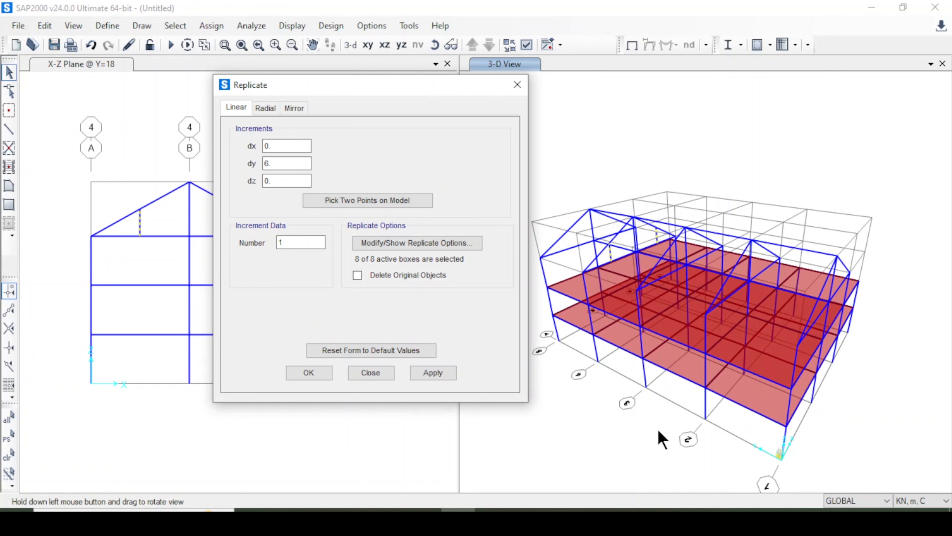
pyautogui.doubleClick(277, 164)
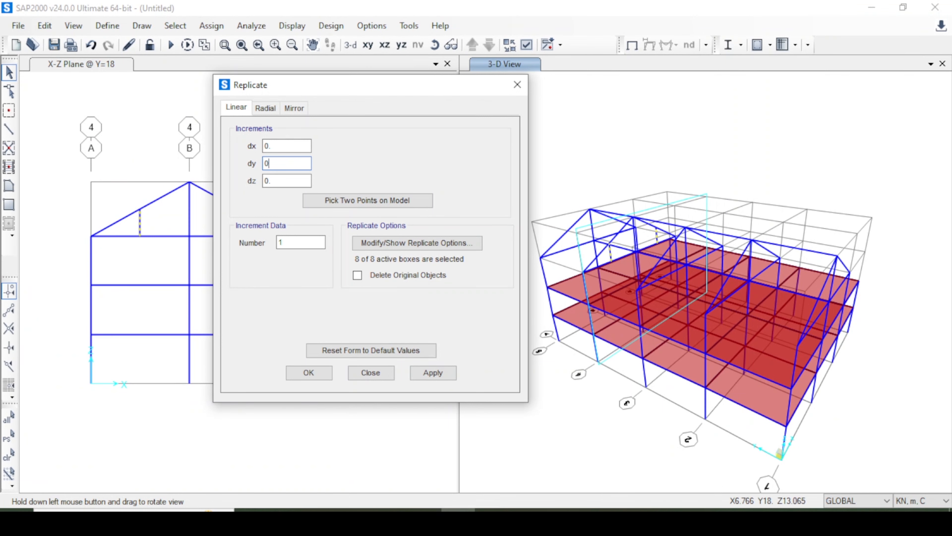
pyautogui.moveTo(281, 165); pyautogui.dragTo(222, 163)
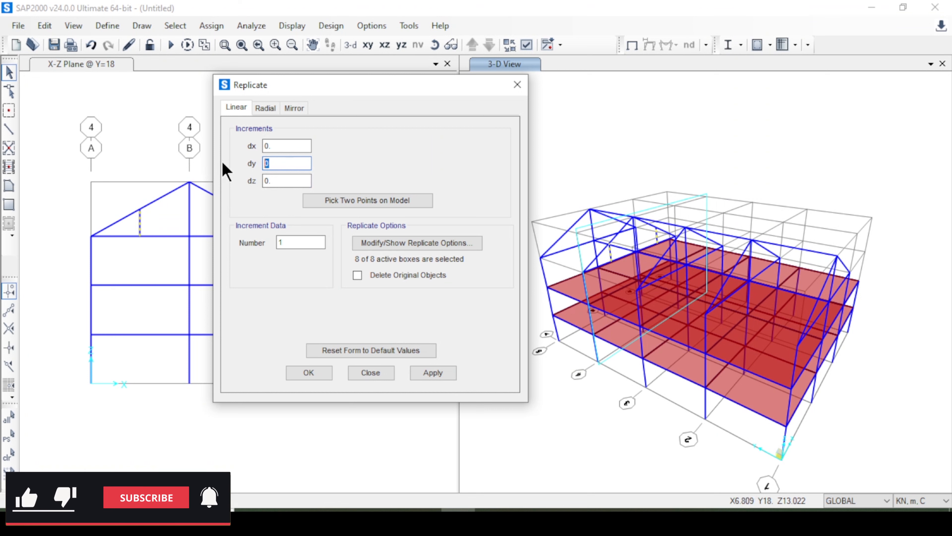
pyautogui.write('-6')
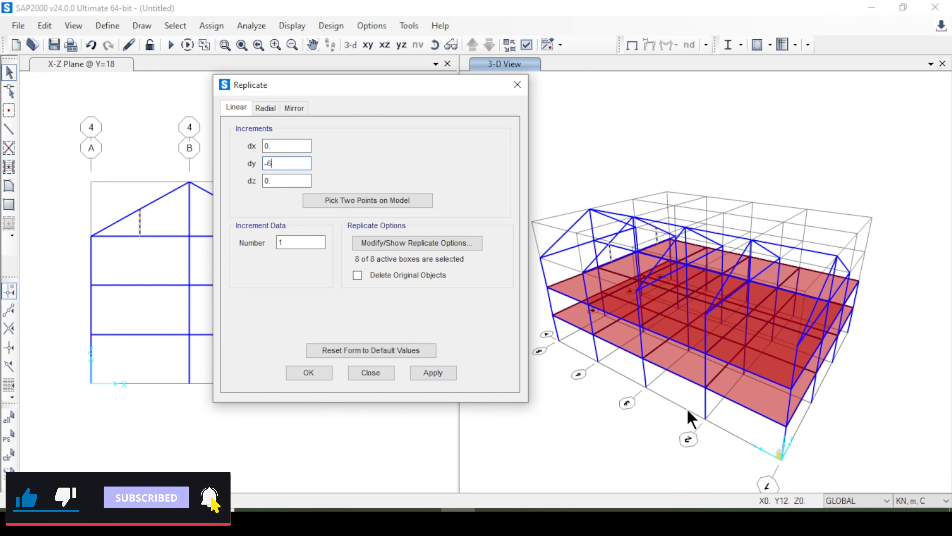
pyautogui.doubleClick(295, 243)
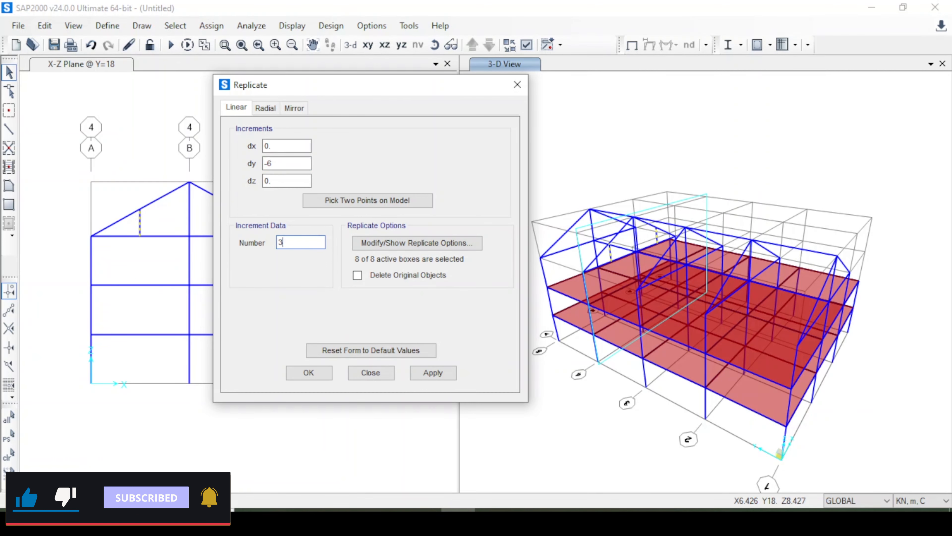
pyautogui.click(432, 376)
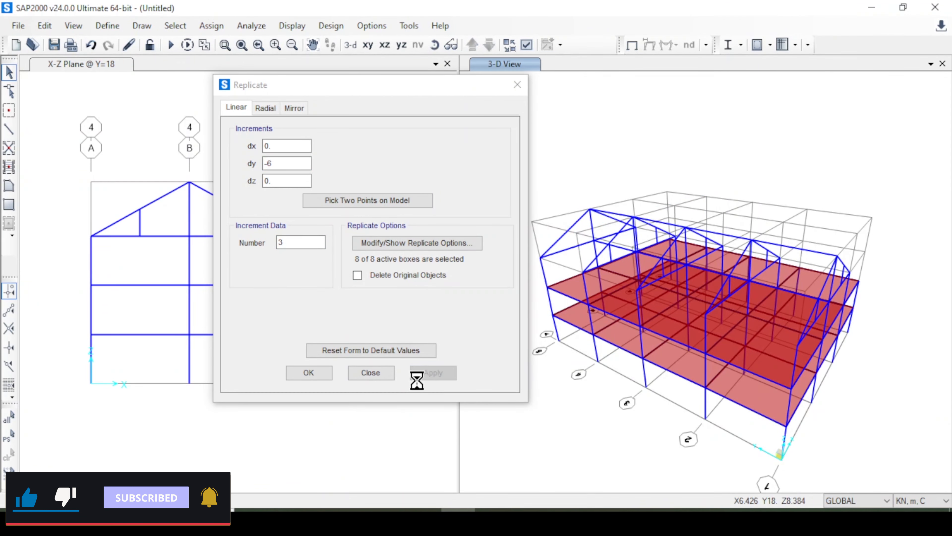
pyautogui.click(309, 371)
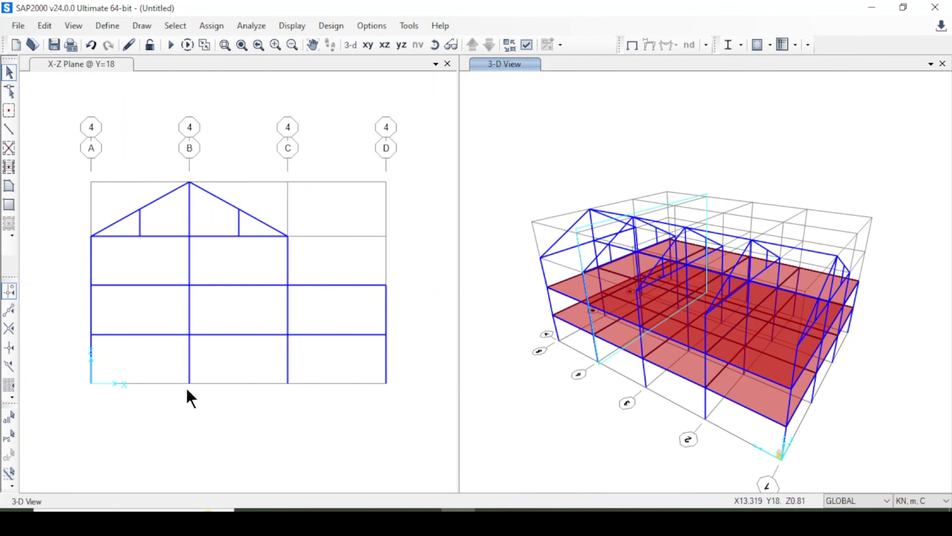
# Reselect the two short roof columns on grid line 4 and replicate them linearly with dy 6 and number 1.
pyautogui.click(10, 438)
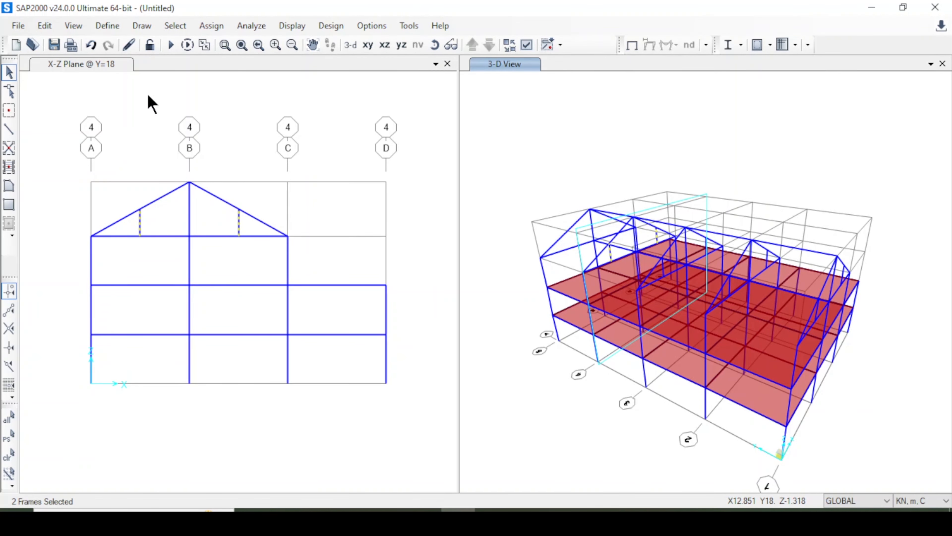
pyautogui.click(44, 26)
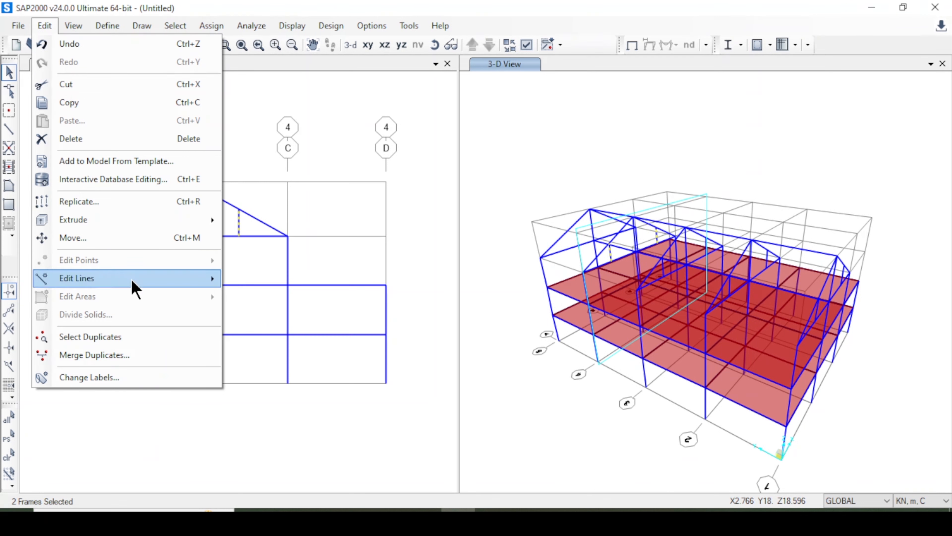
pyautogui.click(175, 203)
pyautogui.doubleClick(403, 190)
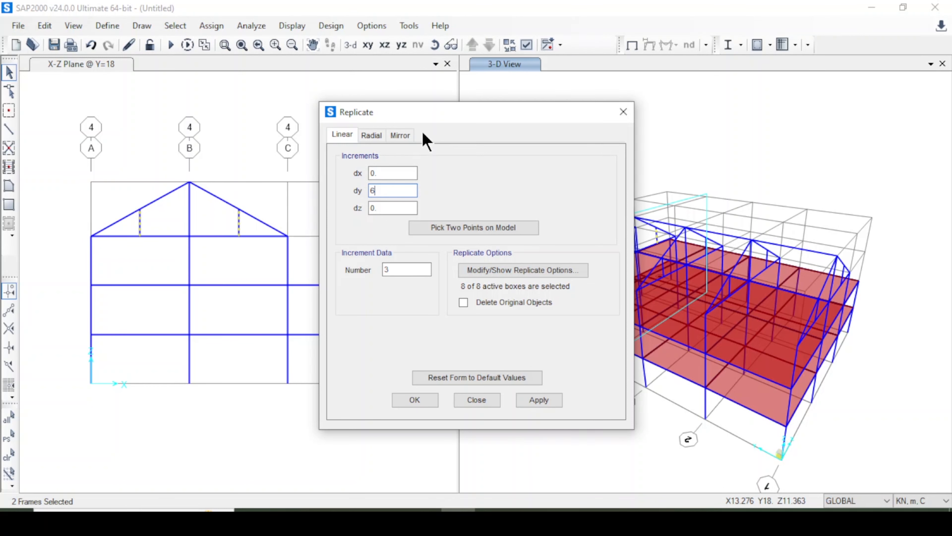
pyautogui.moveTo(408, 112); pyautogui.dragTo(250, 104)
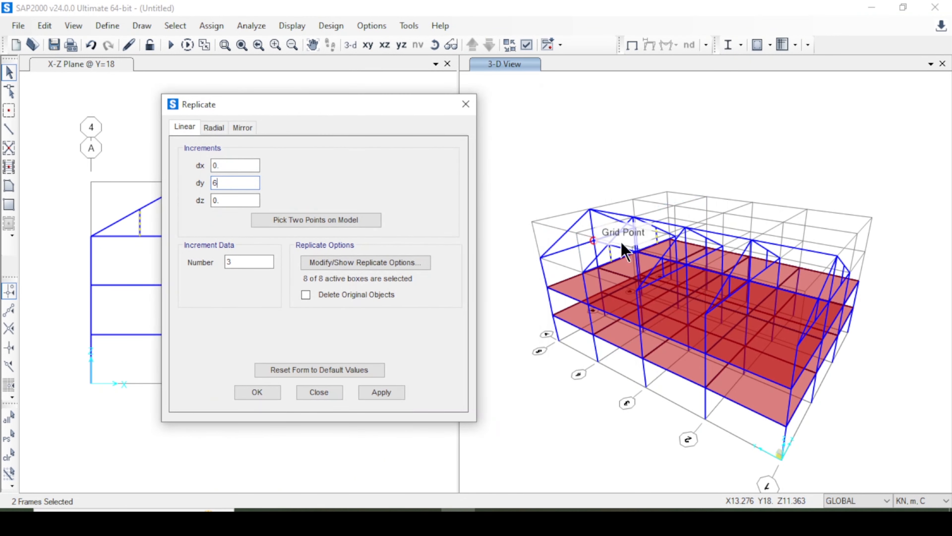
pyautogui.doubleClick(255, 263)
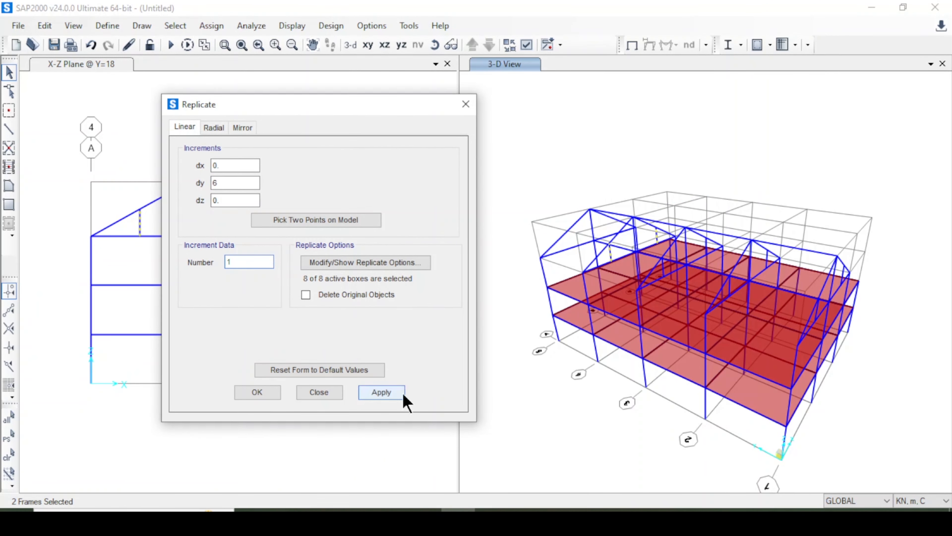
pyautogui.click(258, 393)
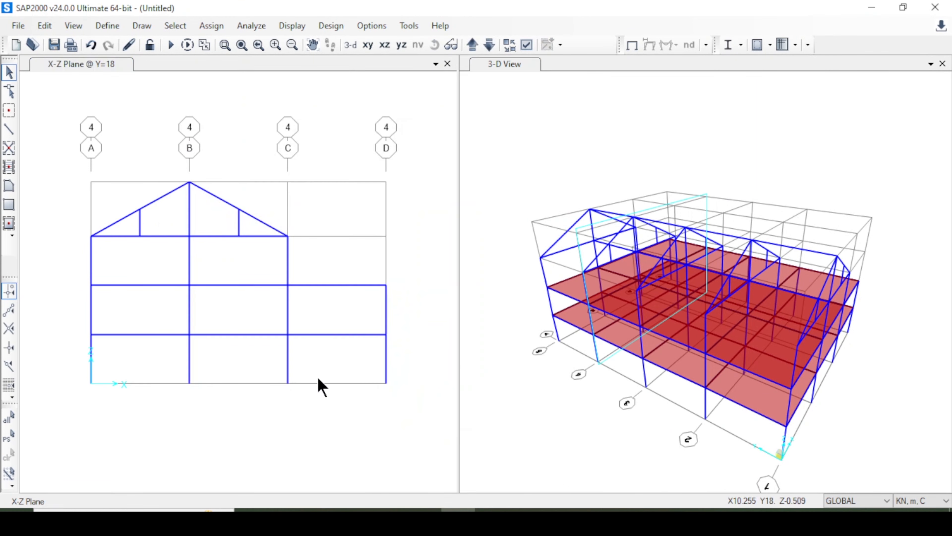
# Show the 3-D view with the Extrude view type and examine the roof framing from different angles.
pyautogui.click(531, 198)
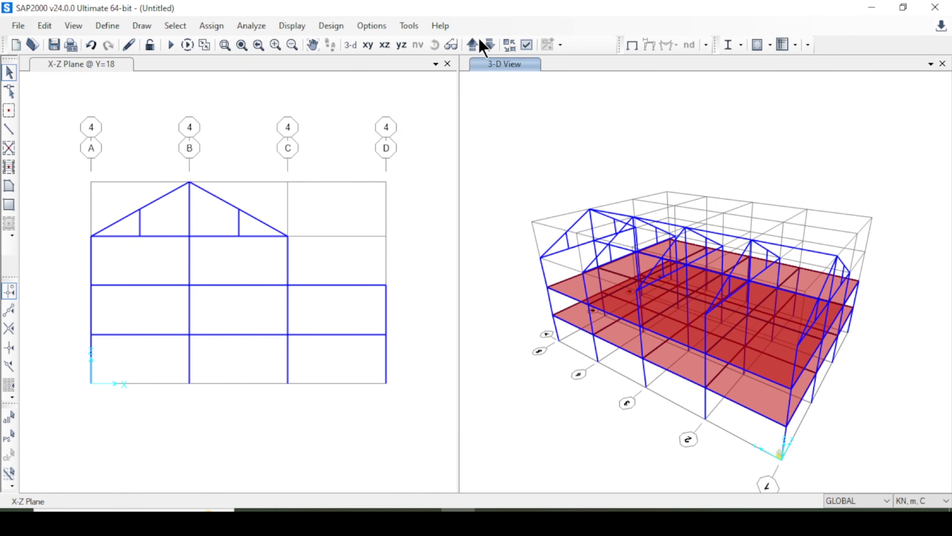
pyautogui.click(438, 45)
pyautogui.moveTo(585, 151); pyautogui.dragTo(635, 114)
pyautogui.rightClick(617, 145)
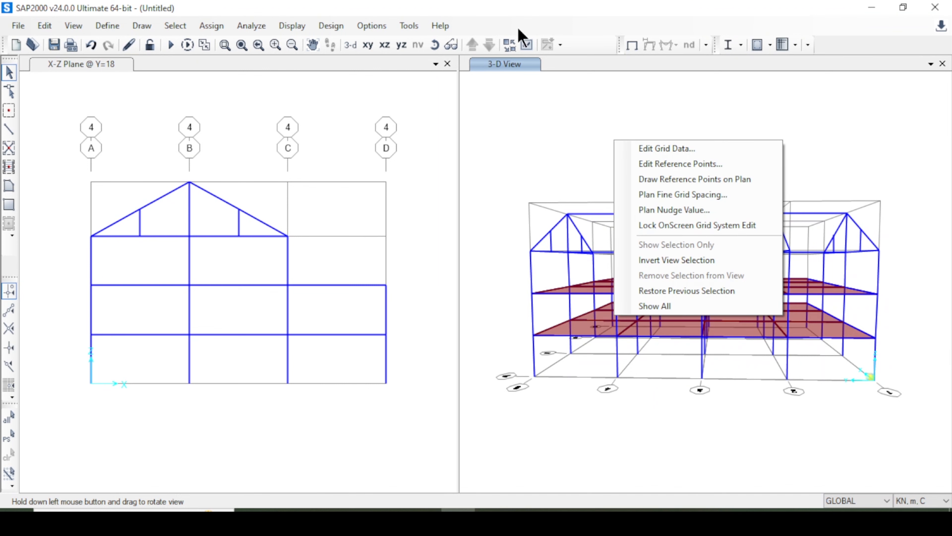
pyautogui.click(527, 45)
pyautogui.click(428, 79)
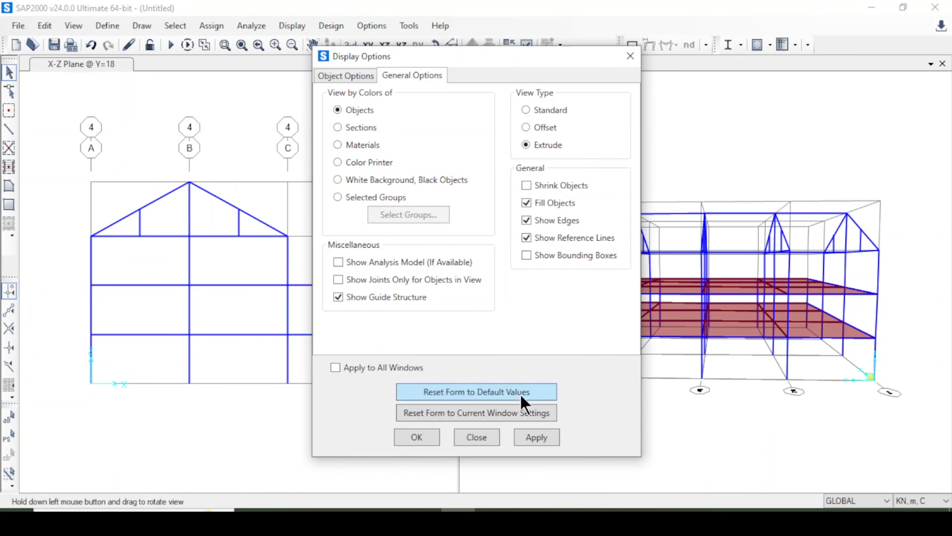
pyautogui.click(532, 437)
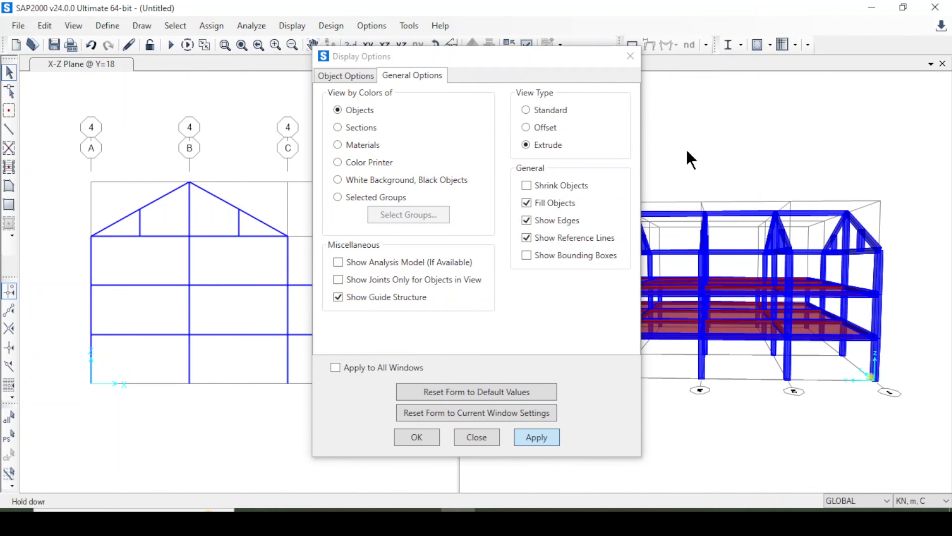
pyautogui.press('Escape')
pyautogui.moveTo(671, 154); pyautogui.dragTo(677, 157)
# Return the 3-D view to the Standard view type.
pyautogui.click(528, 45)
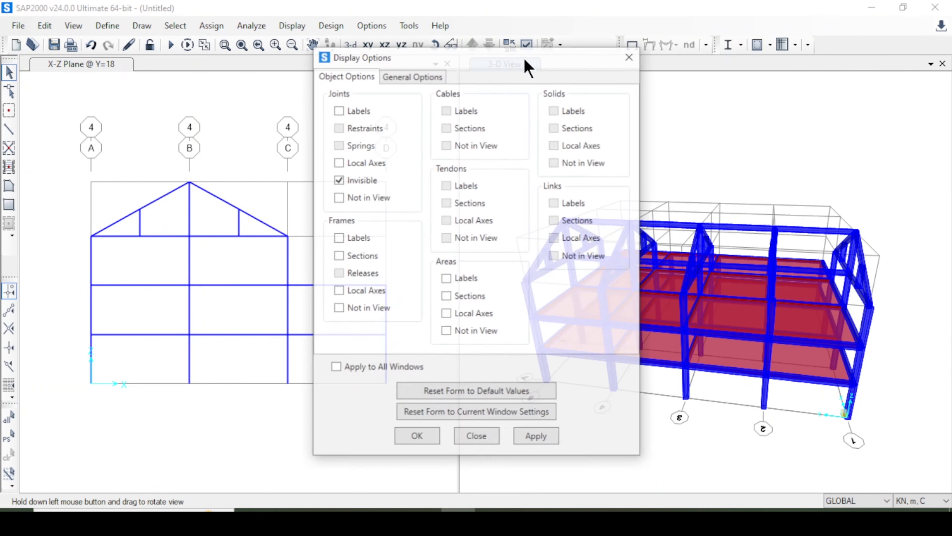
pyautogui.click(423, 78)
pyautogui.click(547, 111)
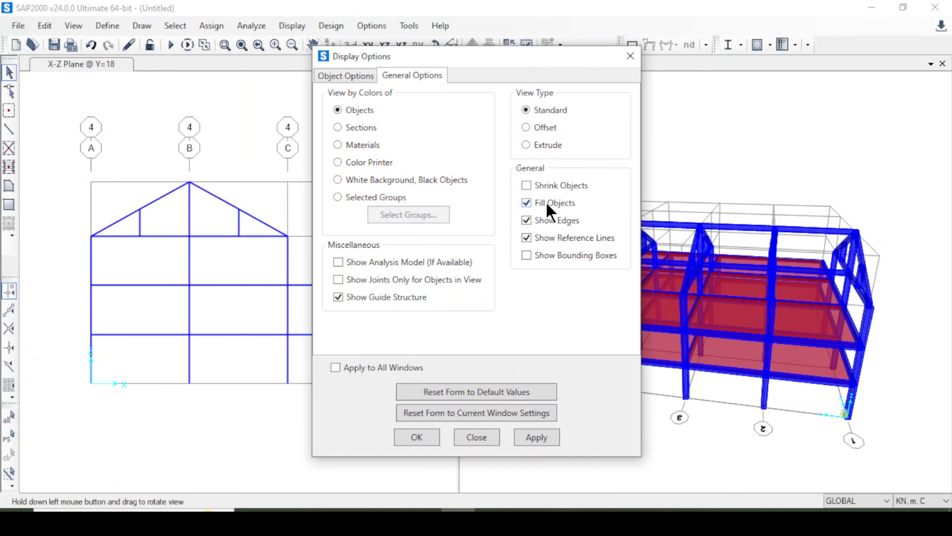
pyautogui.click(416, 437)
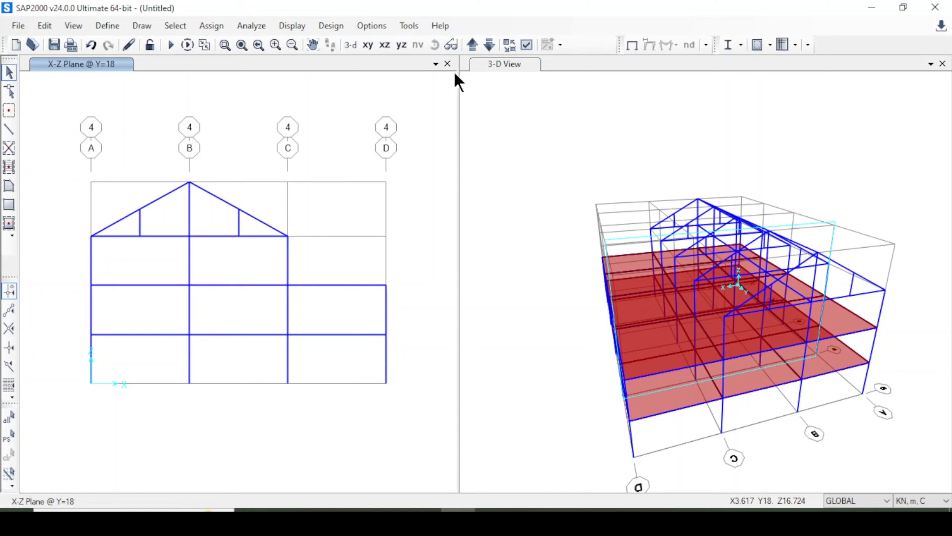
# Select the sloping roof beam pieces on all five frames, grid lines 1 to 5, and divide each piece into 4 frames.
pyautogui.click(156, 199)
pyautogui.click(113, 216)
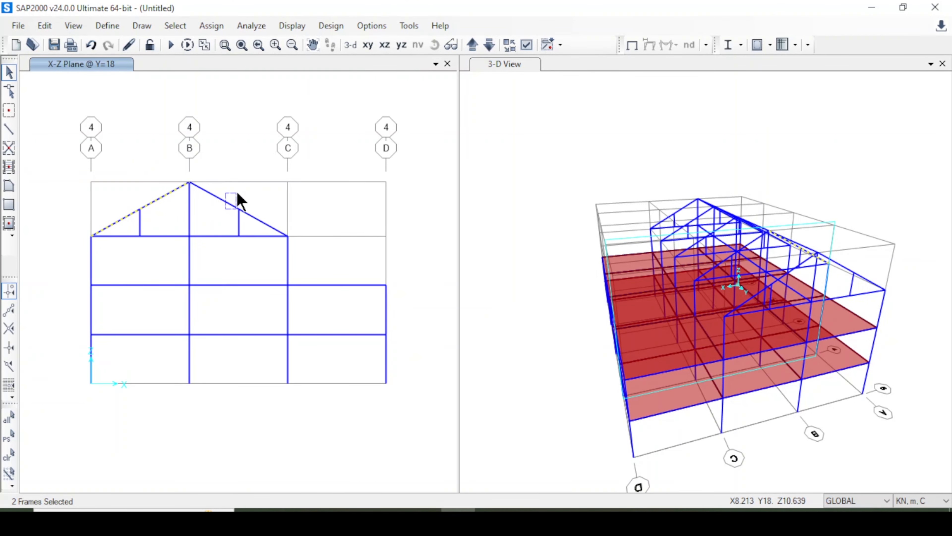
pyautogui.click(234, 208)
pyautogui.click(261, 222)
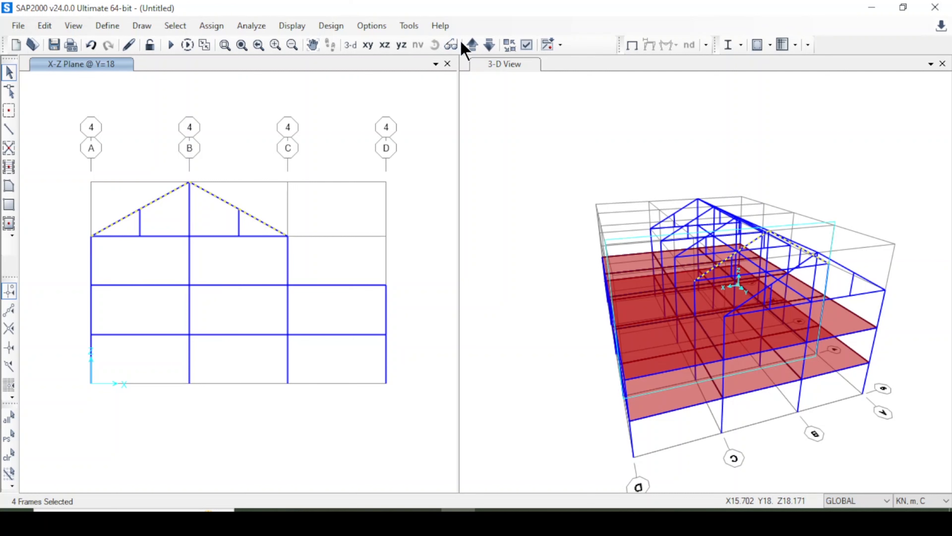
pyautogui.click(473, 45)
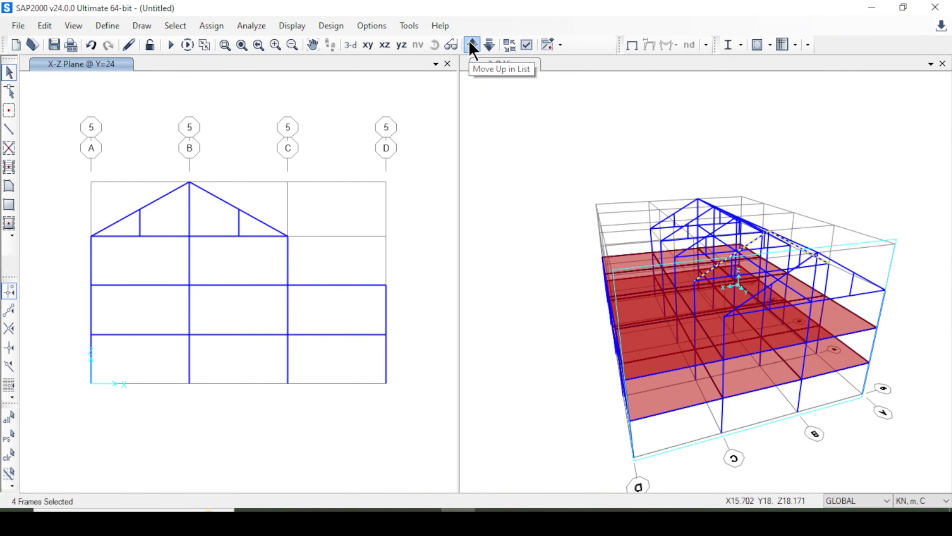
pyautogui.click(217, 197)
pyautogui.click(165, 195)
pyautogui.click(473, 45)
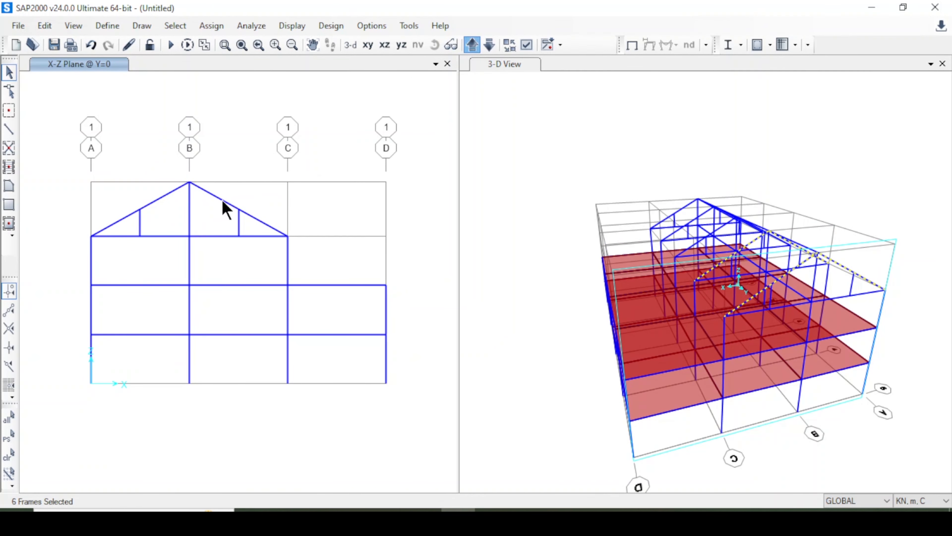
pyautogui.click(223, 201)
pyautogui.click(165, 196)
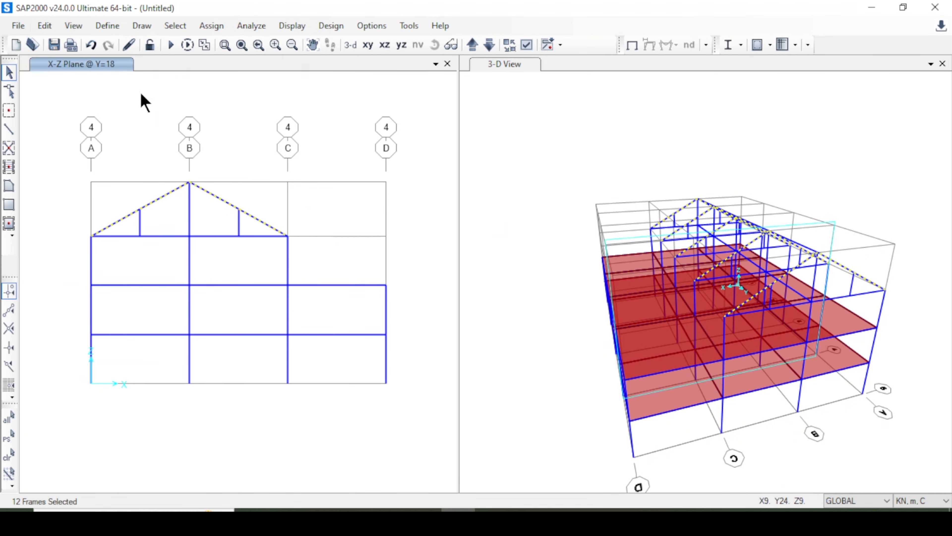
pyautogui.click(42, 25)
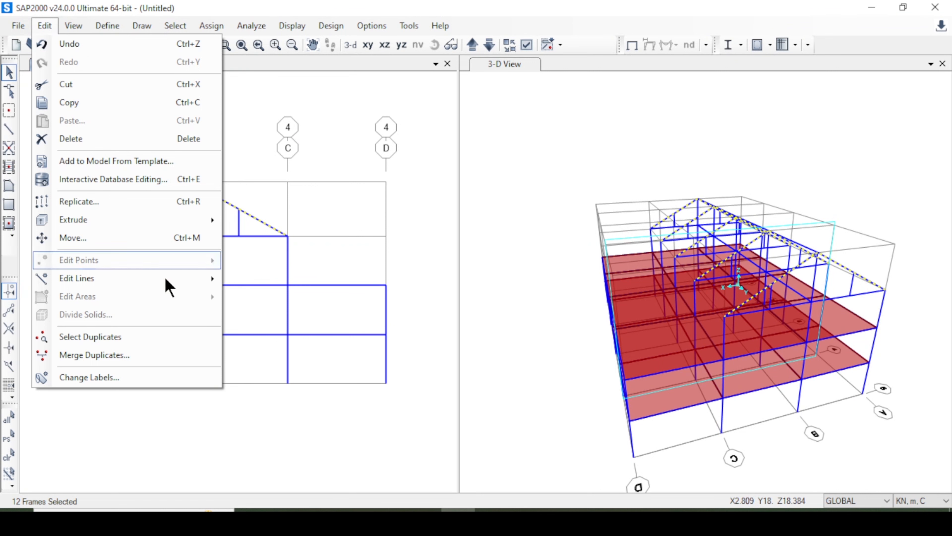
pyautogui.moveTo(169, 278)
pyautogui.click(323, 281)
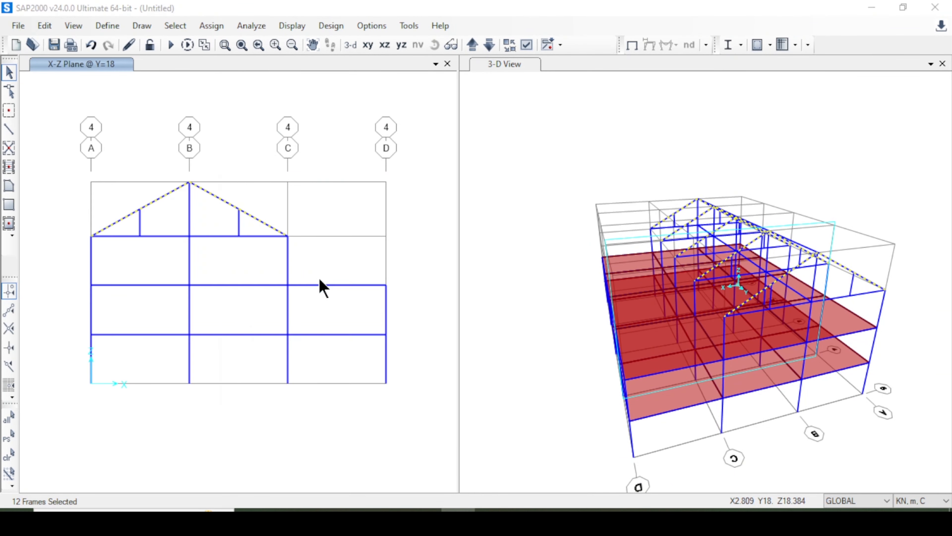
pyautogui.click(287, 136)
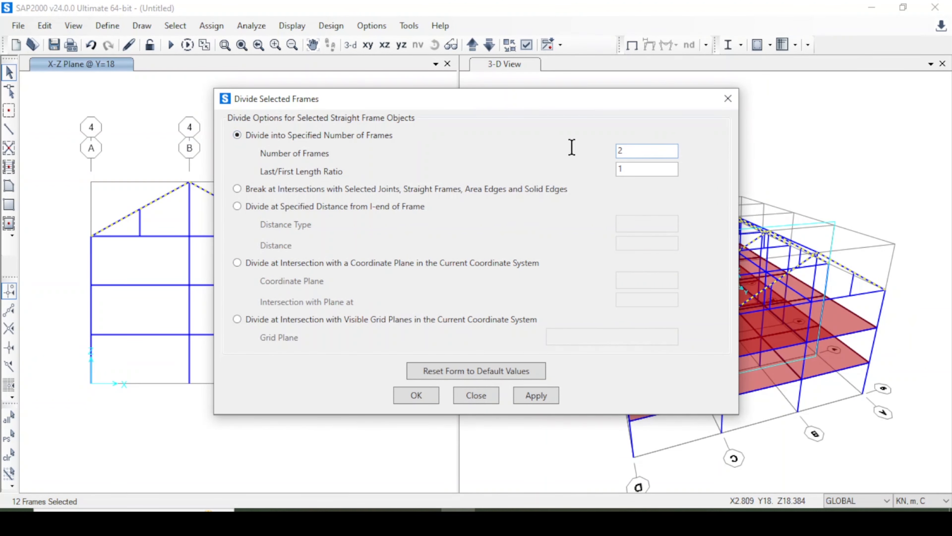
pyautogui.press('BackSpace')
pyautogui.write('4')
pyautogui.click(536, 396)
pyautogui.click(416, 394)
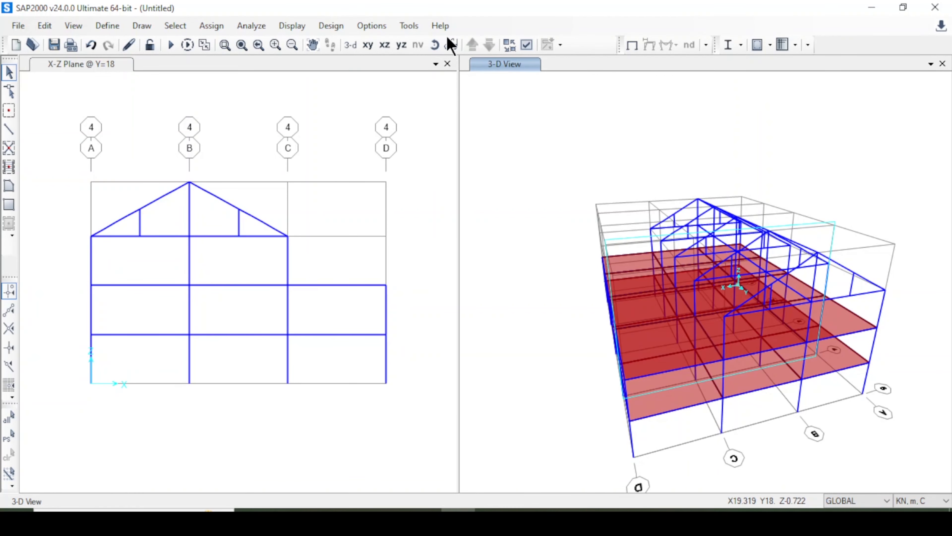
# Make the joints visible in both the 3-D view and the X-Z elevation.
pyautogui.click(526, 45)
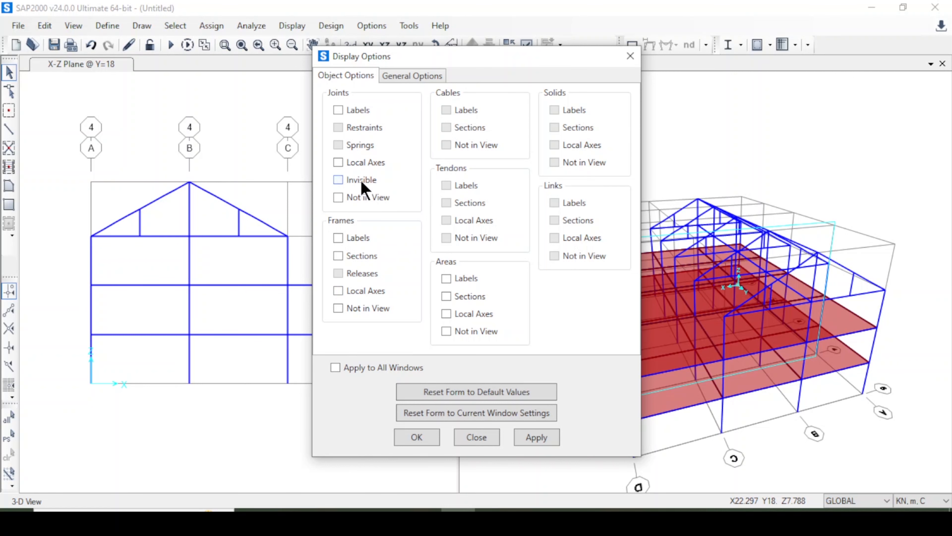
pyautogui.click(535, 437)
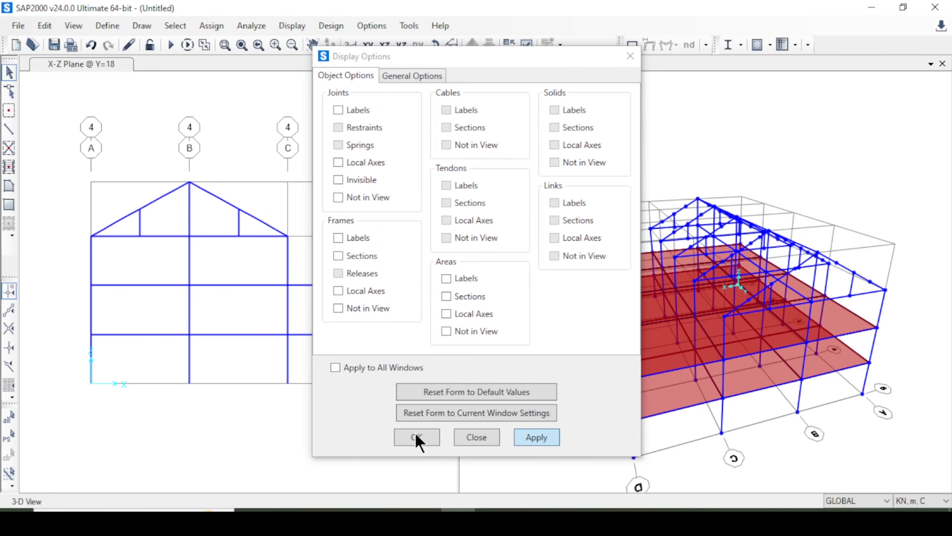
pyautogui.click(417, 439)
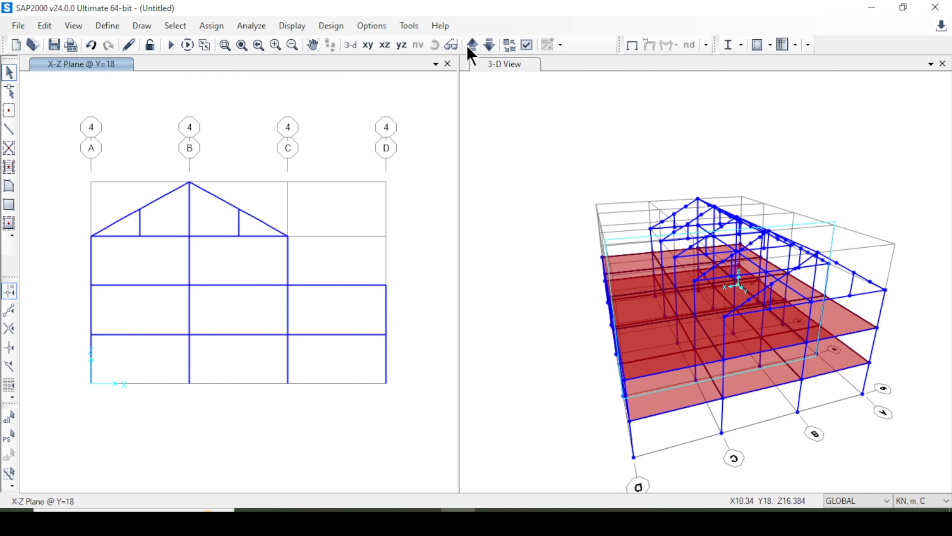
pyautogui.click(527, 45)
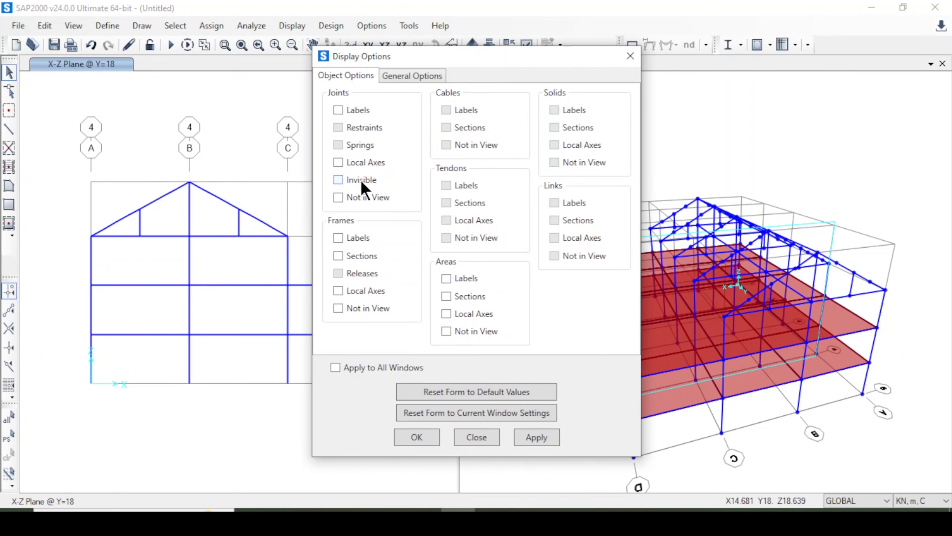
pyautogui.click(530, 437)
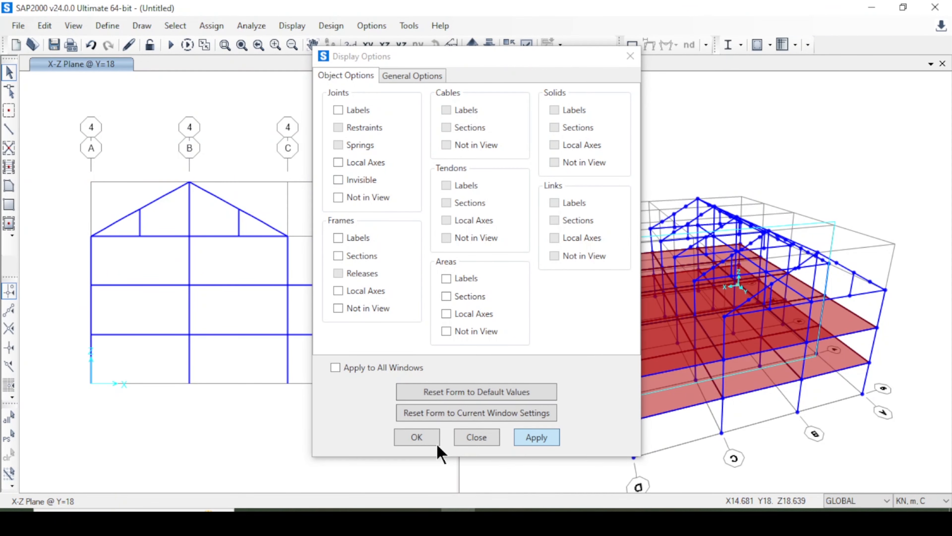
pyautogui.click(417, 437)
# Replicate the third-storey column at grid A on grid line 1 linearly with dx -1, dy 0 and number 1.
pyautogui.click(272, 264)
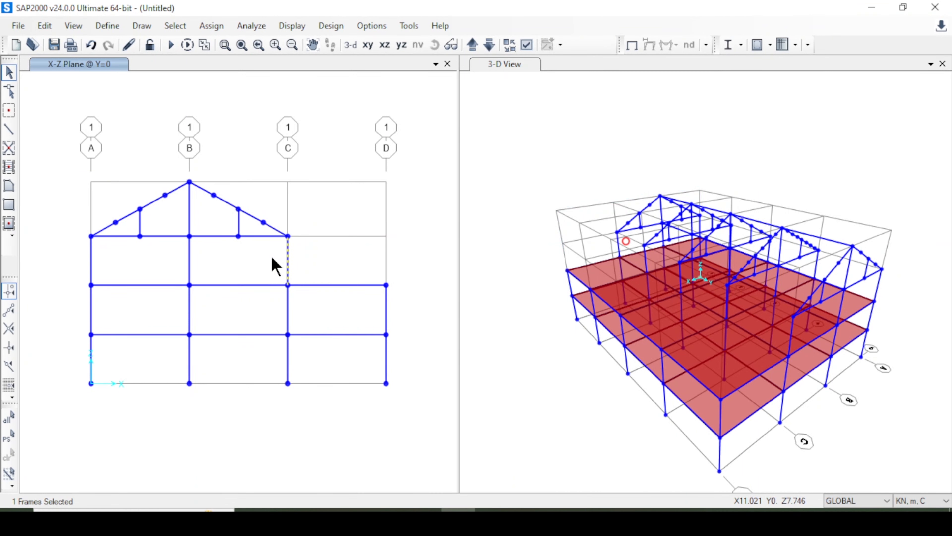
pyautogui.click(74, 252)
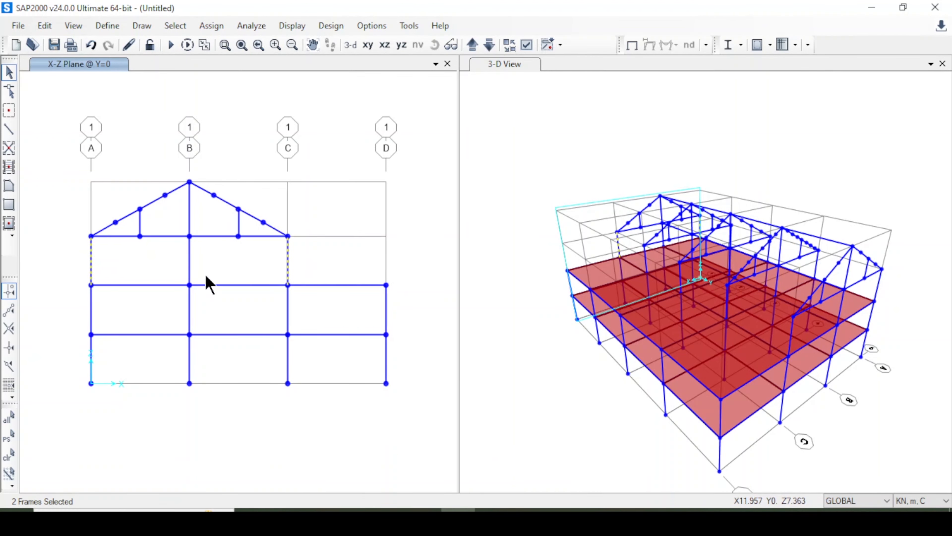
pyautogui.click(288, 256)
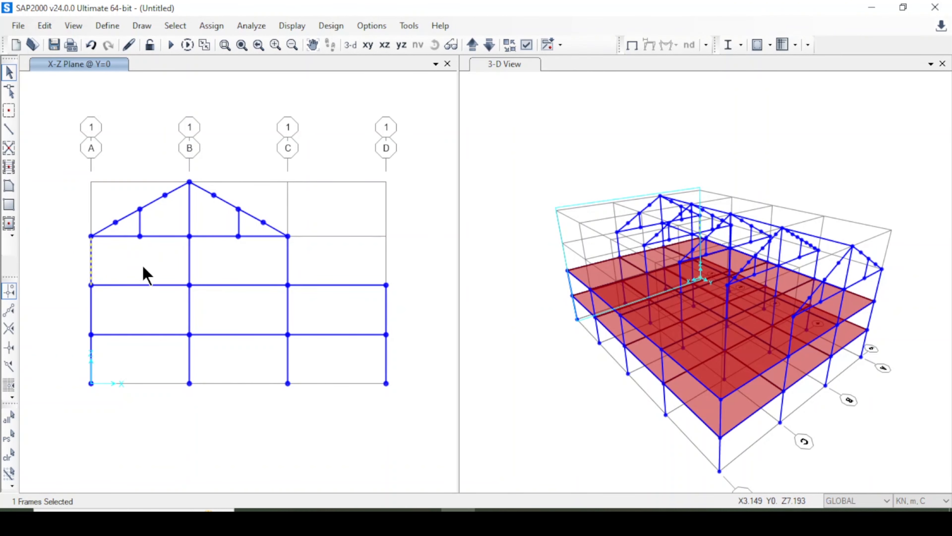
pyautogui.hotkey('ctrl', 'r')
pyautogui.moveTo(438, 121); pyautogui.dragTo(588, 116)
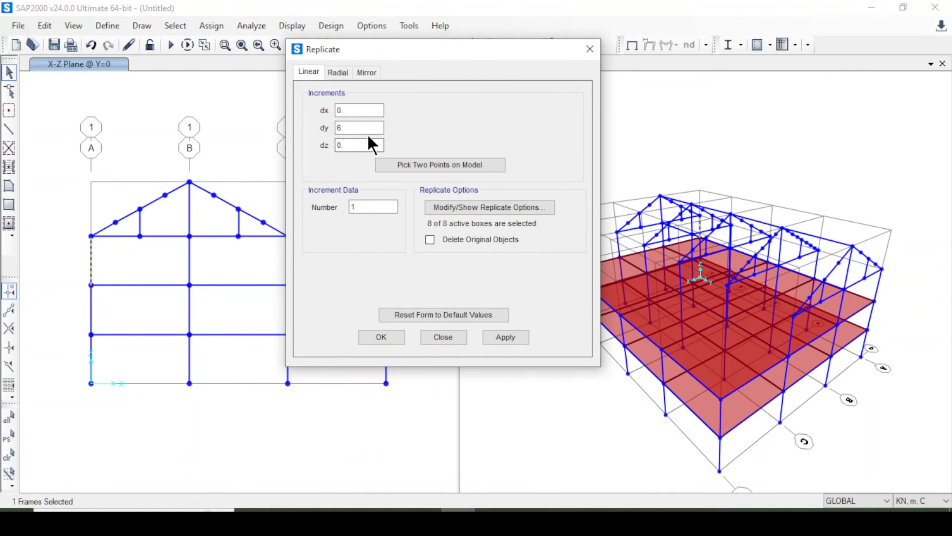
pyautogui.doubleClick(340, 110)
pyautogui.doubleClick(342, 128)
pyautogui.click(506, 338)
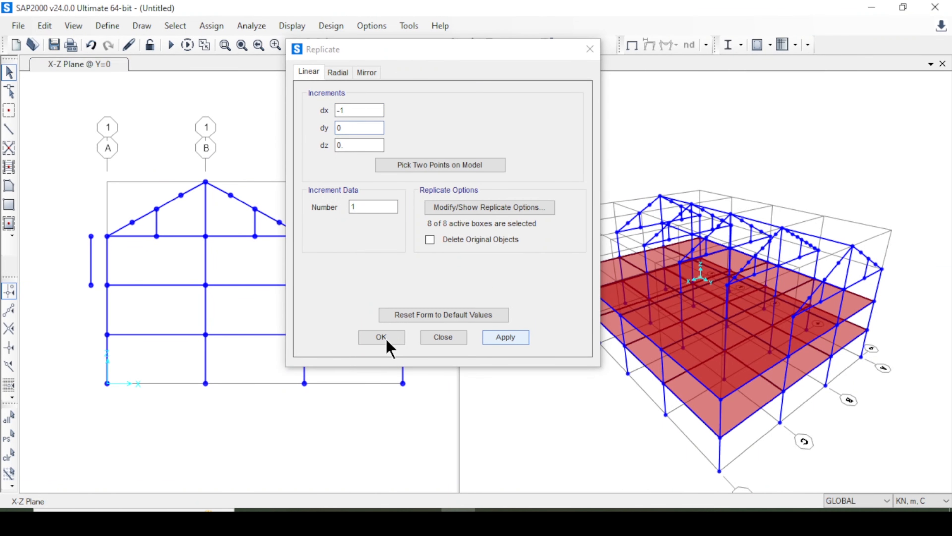
pyautogui.click(390, 339)
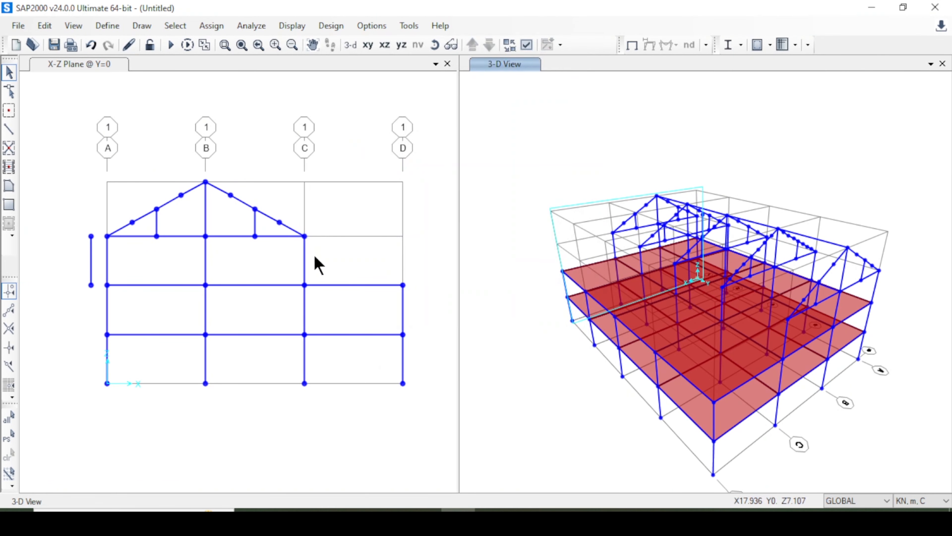
# Replicate the third-storey column at grid C on grid line 1 linearly with dx 1 and number 1.
pyautogui.click(291, 255)
pyautogui.click(293, 264)
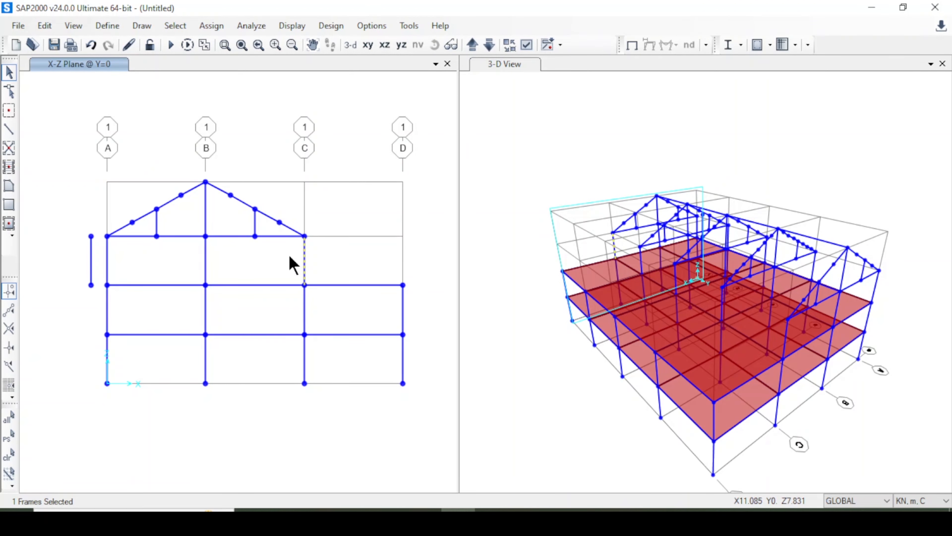
pyautogui.hotkey('ctrl', 'r')
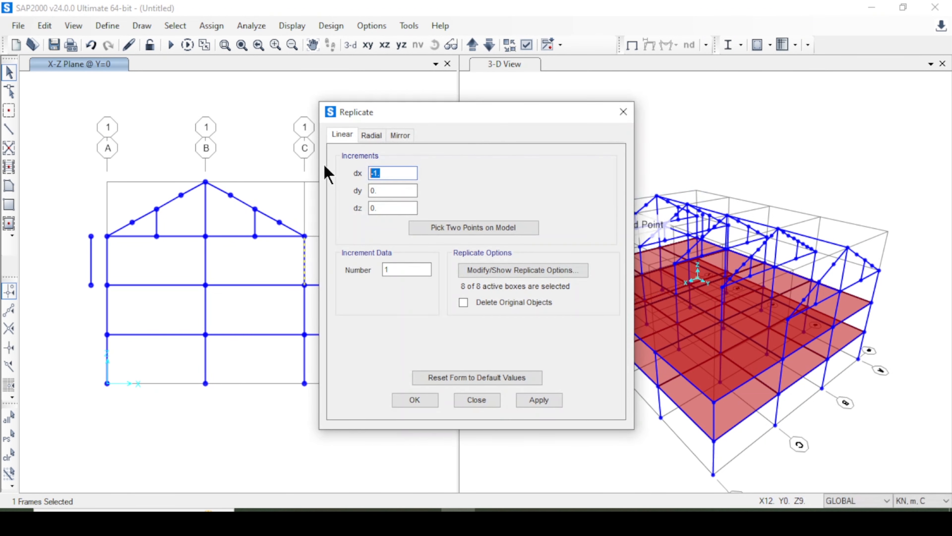
pyautogui.click(536, 401)
pyautogui.click(417, 400)
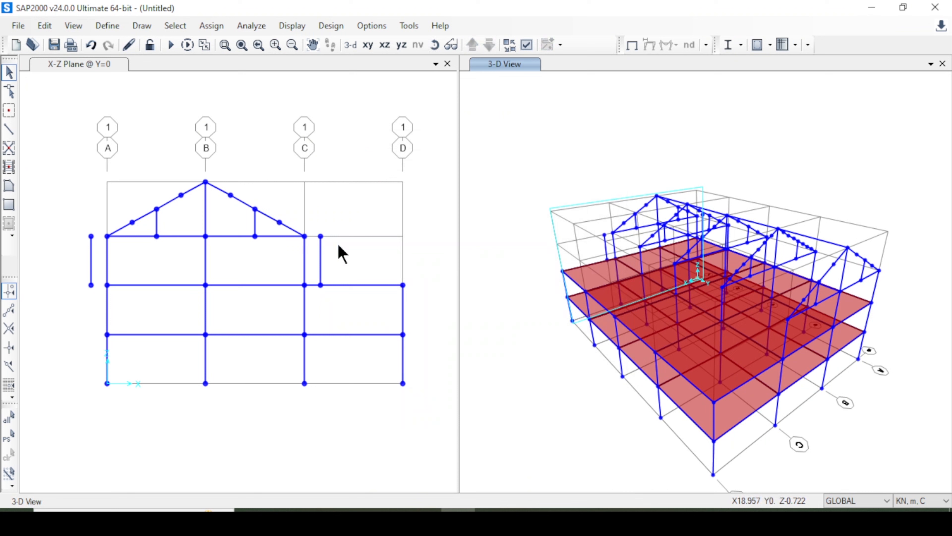
# Extend the lowest sloping roof beam piece at grid C on grid line 1 to the offset column beside it.
pyautogui.click(295, 233)
pyautogui.click(305, 236)
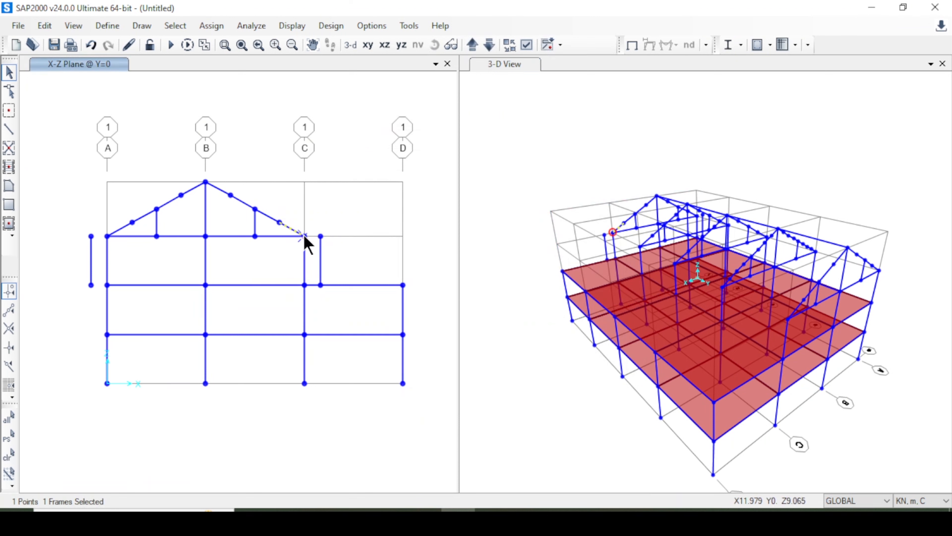
pyautogui.scroll(1, 321, 272)
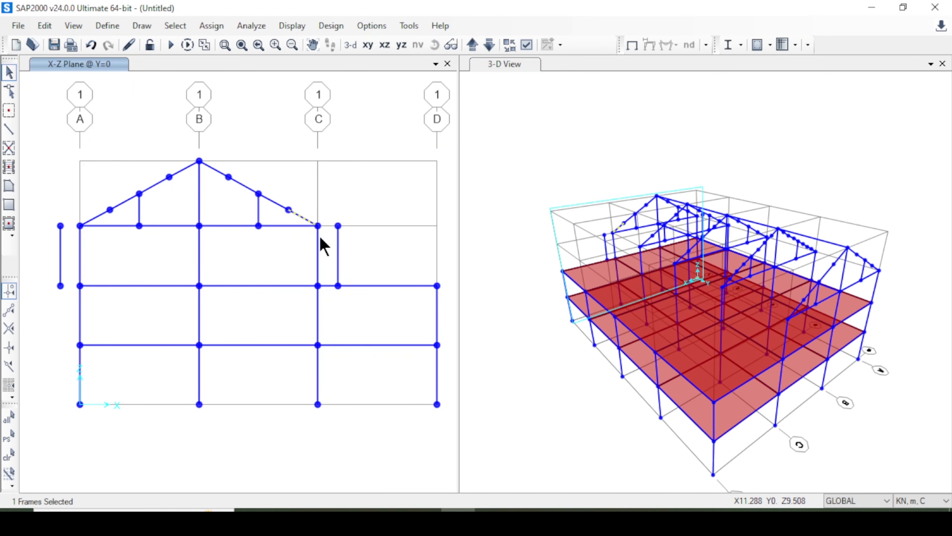
pyautogui.click(338, 251)
pyautogui.click(42, 27)
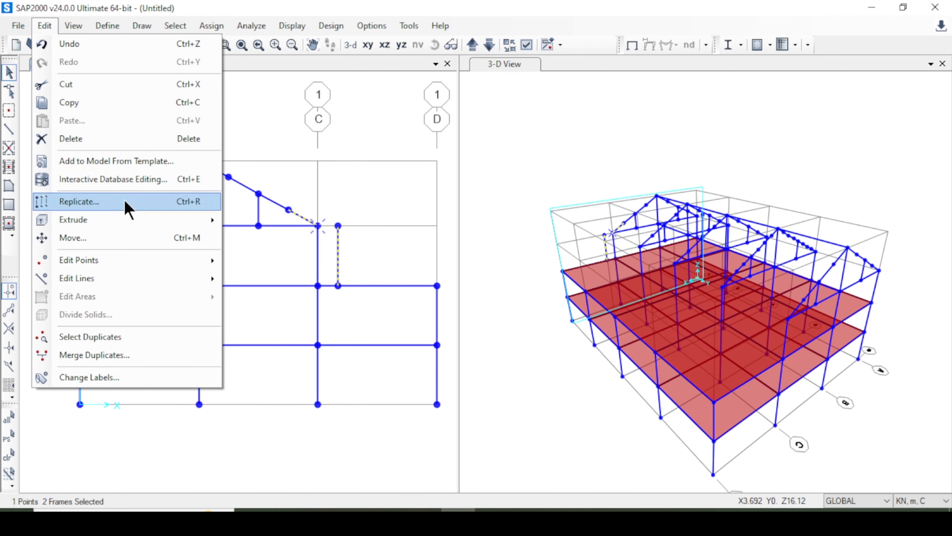
pyautogui.moveTo(151, 289)
pyautogui.click(300, 316)
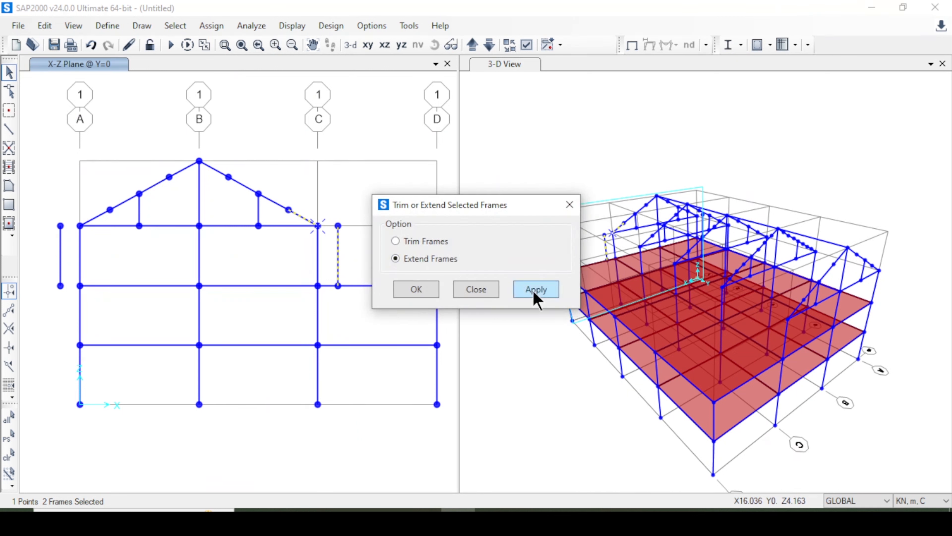
pyautogui.click(537, 289)
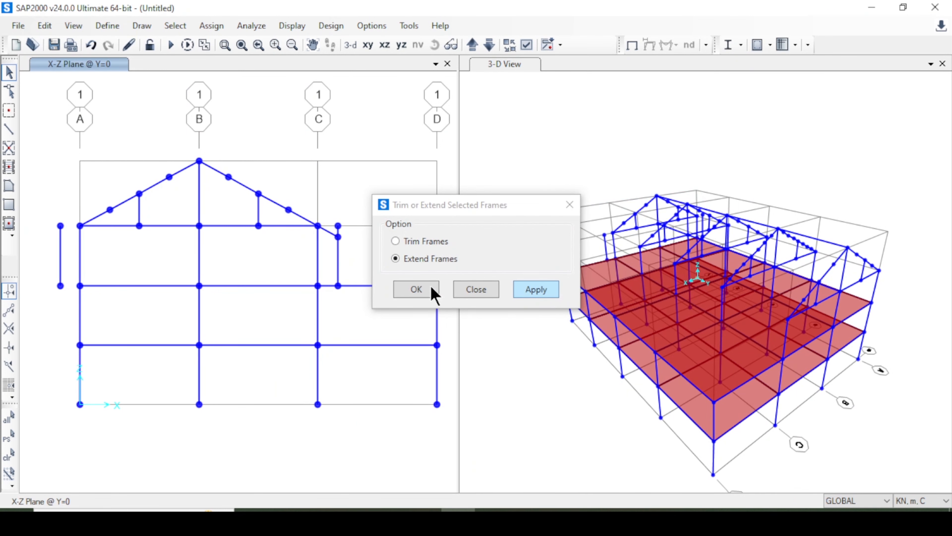
pyautogui.click(411, 285)
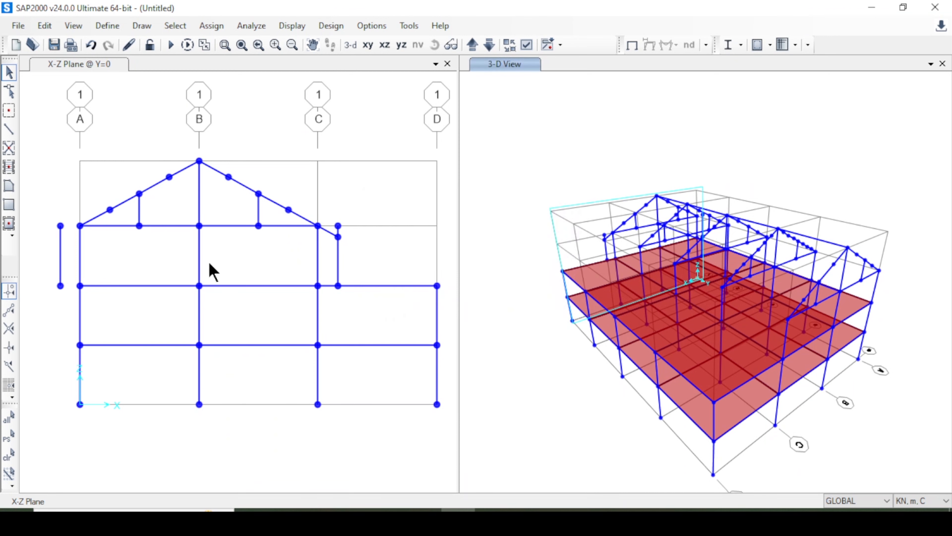
# Extend the lowest sloping roof beam piece at grid A on grid line 1 to the offset column beside it.
pyautogui.click(91, 232)
pyautogui.click(89, 221)
pyautogui.click(81, 226)
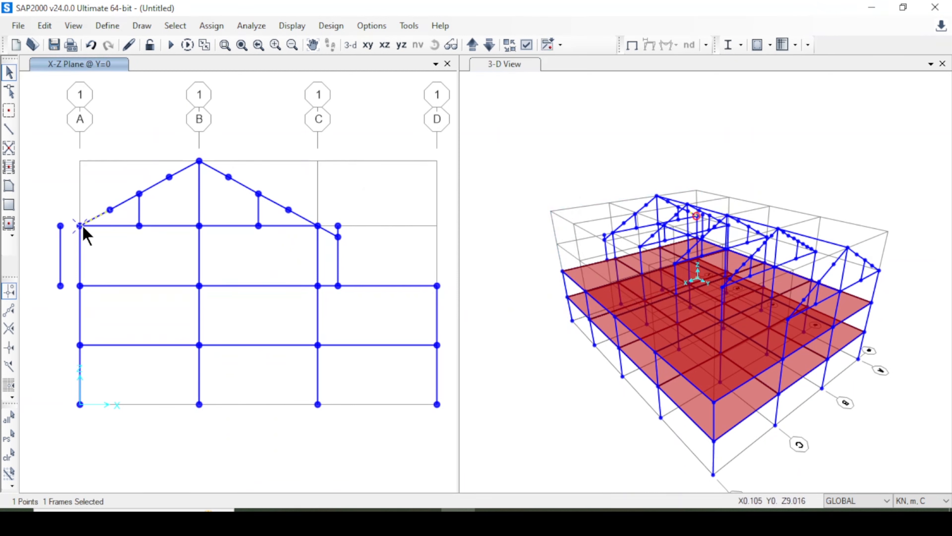
pyautogui.click(60, 254)
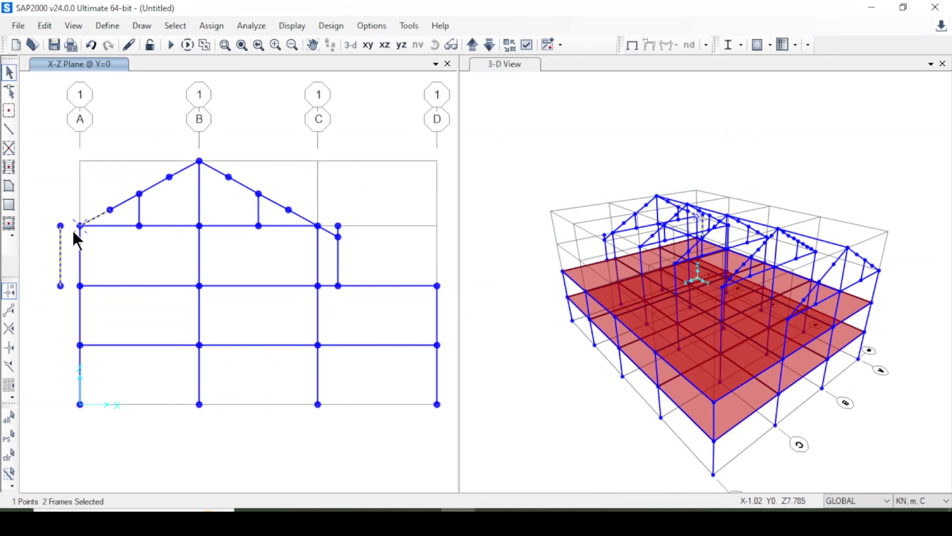
pyautogui.click(43, 26)
pyautogui.moveTo(130, 283)
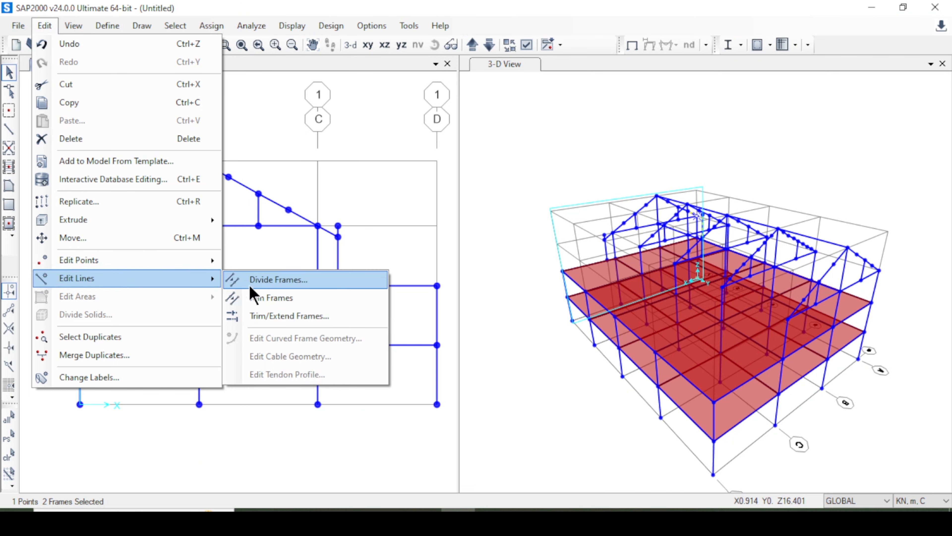
pyautogui.click(292, 317)
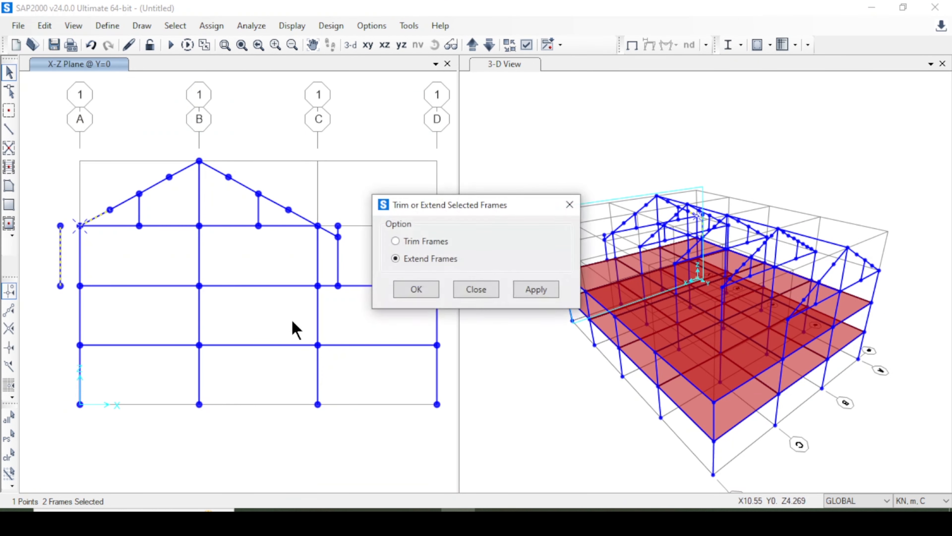
pyautogui.click(537, 296)
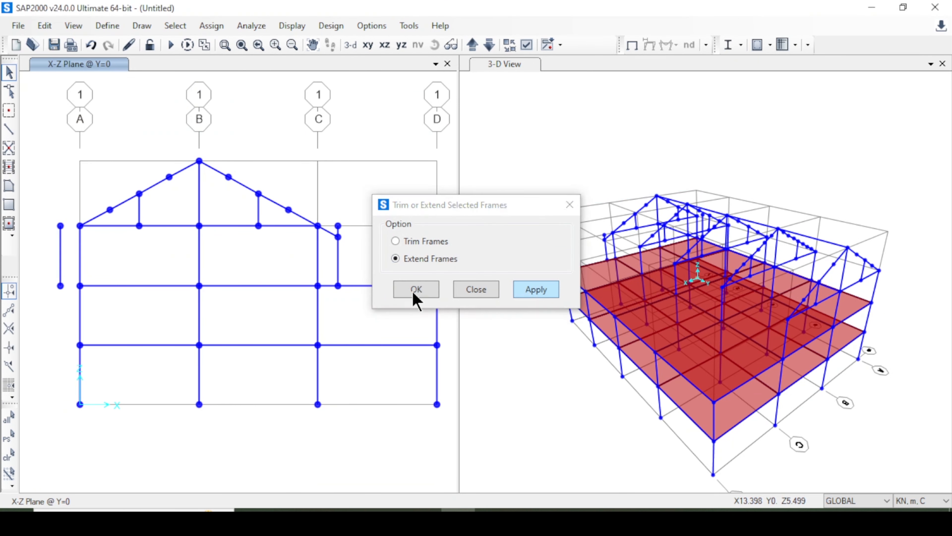
pyautogui.click(415, 292)
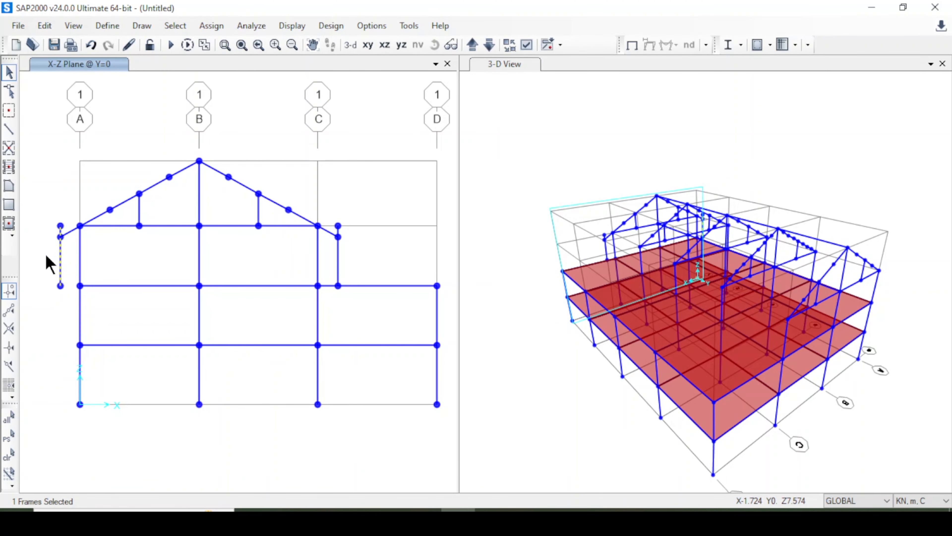
# Delete the two offset columns beside grids A and C on grid line 1.
pyautogui.press('Delete')
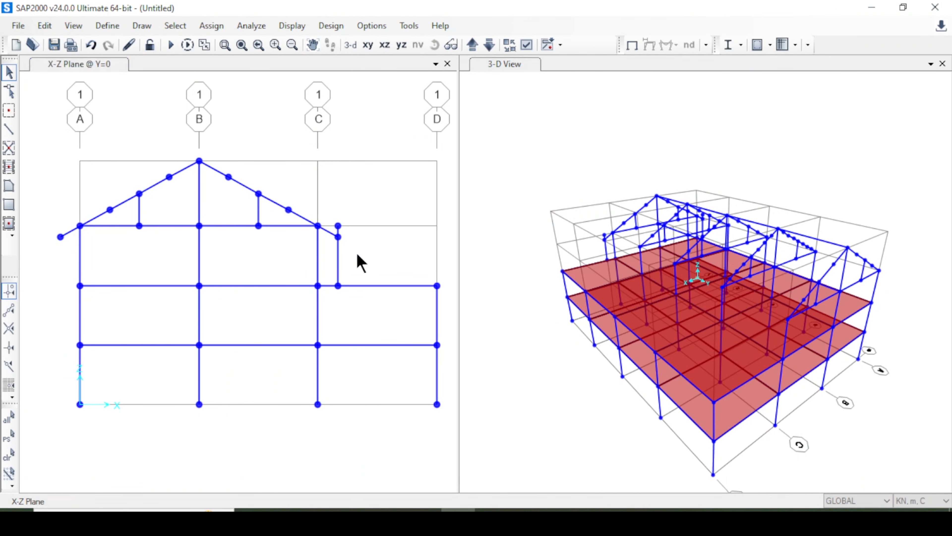
pyautogui.click(335, 269)
pyautogui.press('Delete')
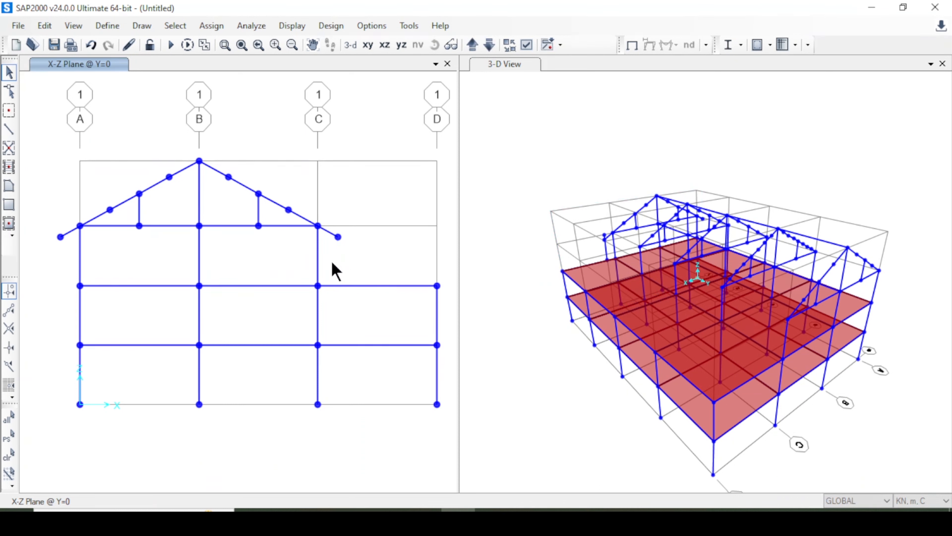
# Divide the two extended eave beams on grid line 1 by breaking them at intersections with the selected eave and column-top joints.
pyautogui.click(331, 234)
pyautogui.click(338, 237)
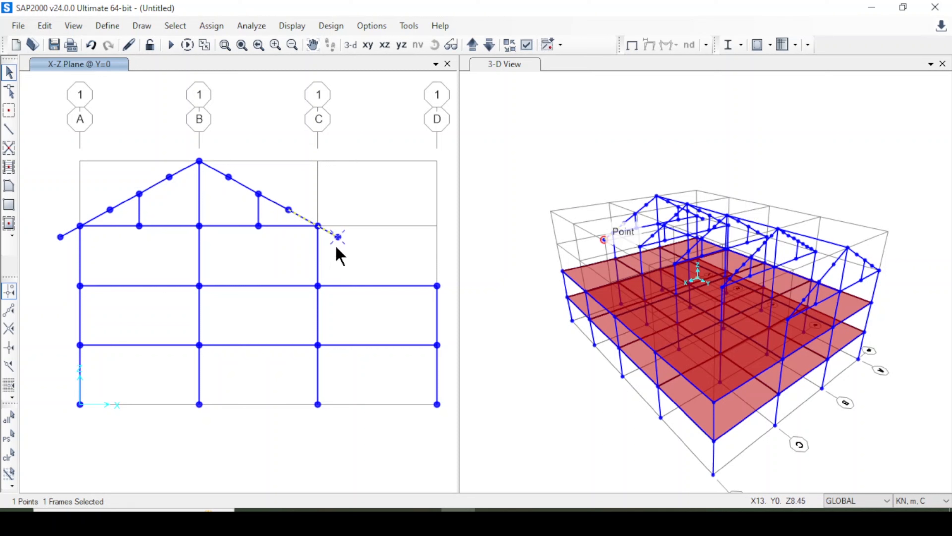
pyautogui.click(319, 226)
pyautogui.click(80, 226)
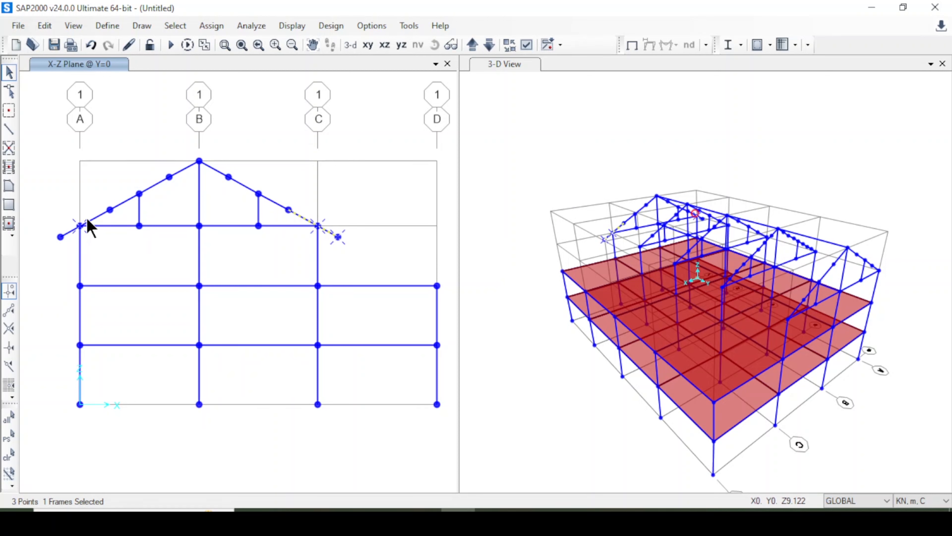
pyautogui.click(70, 233)
pyautogui.click(45, 27)
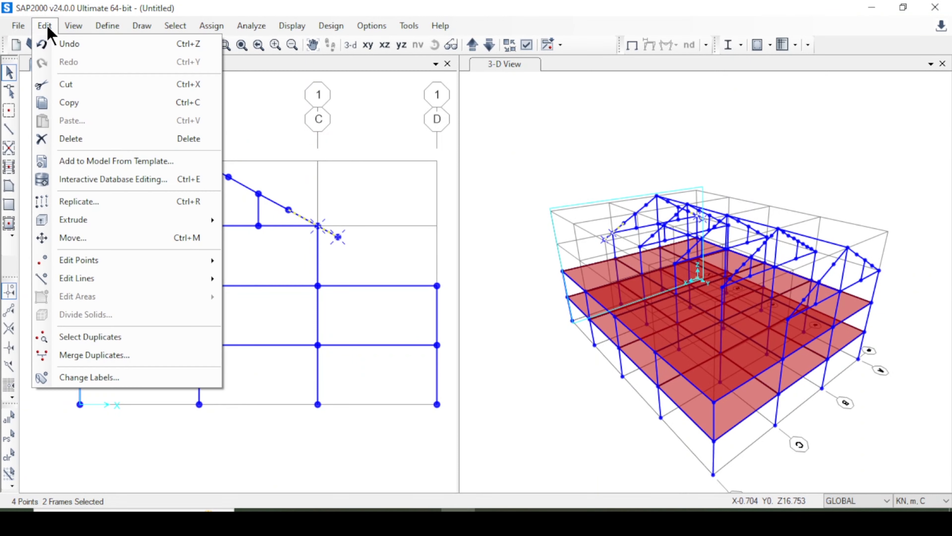
pyautogui.moveTo(162, 278)
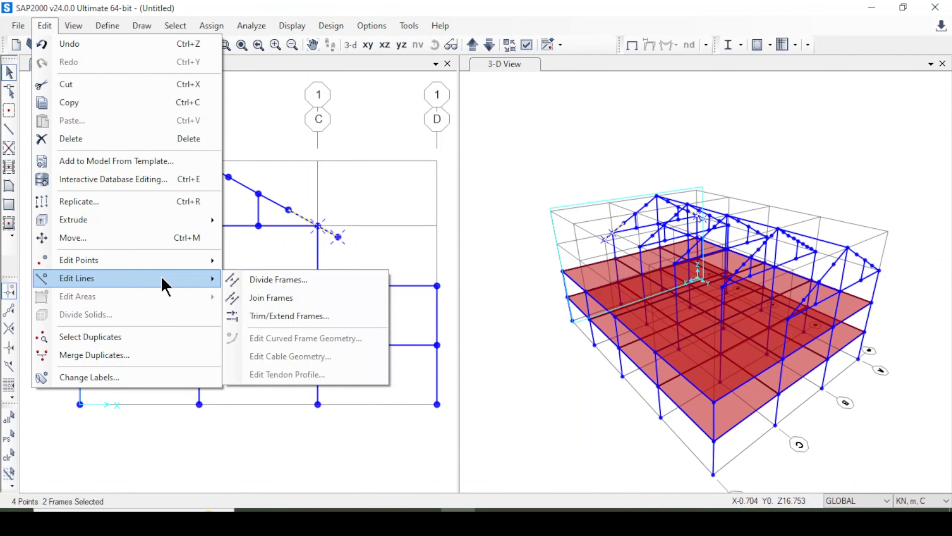
pyautogui.click(290, 286)
pyautogui.click(296, 188)
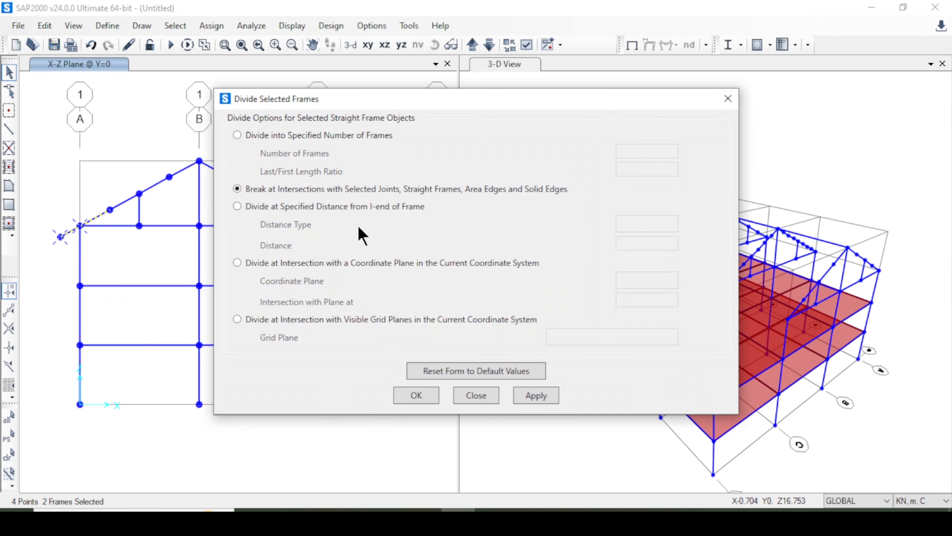
pyautogui.click(525, 395)
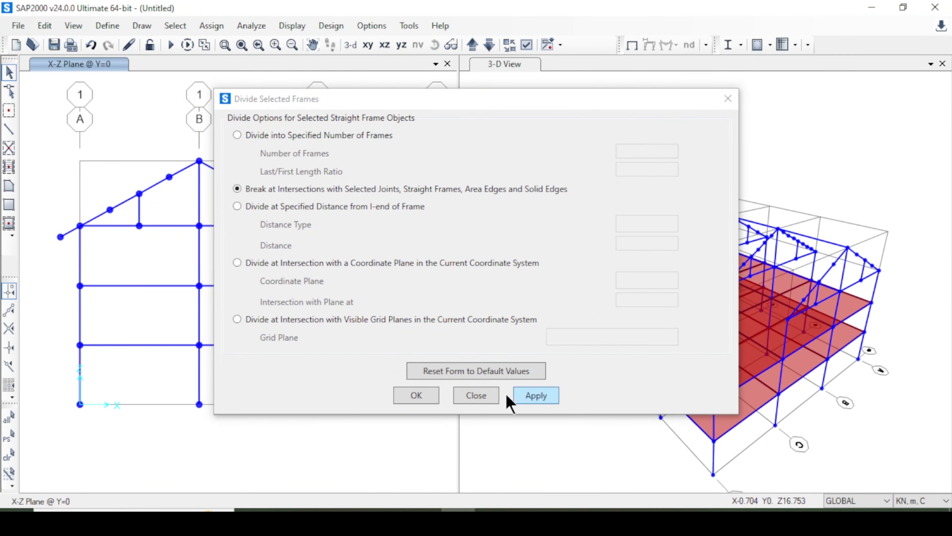
pyautogui.click(409, 401)
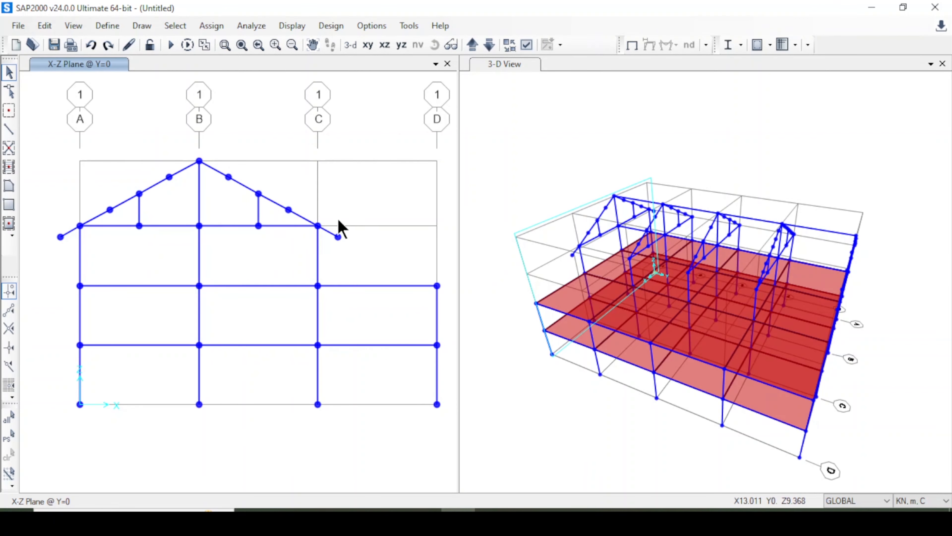
# Replicate the two overhang pieces and their end joints on grid line 1 linearly with dx 0, dy 6 and number 4.
pyautogui.moveTo(334, 247); pyautogui.dragTo(335, 247)
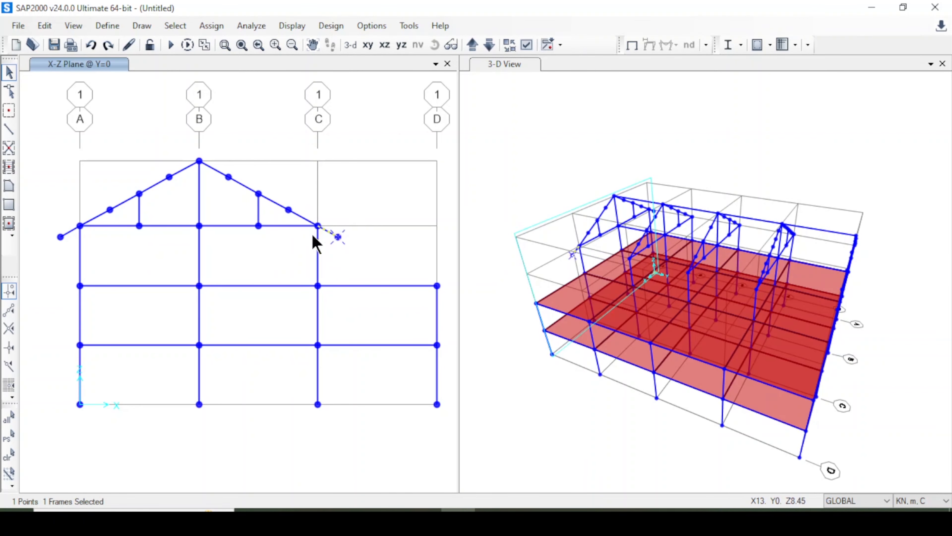
pyautogui.click(61, 237)
pyautogui.click(70, 232)
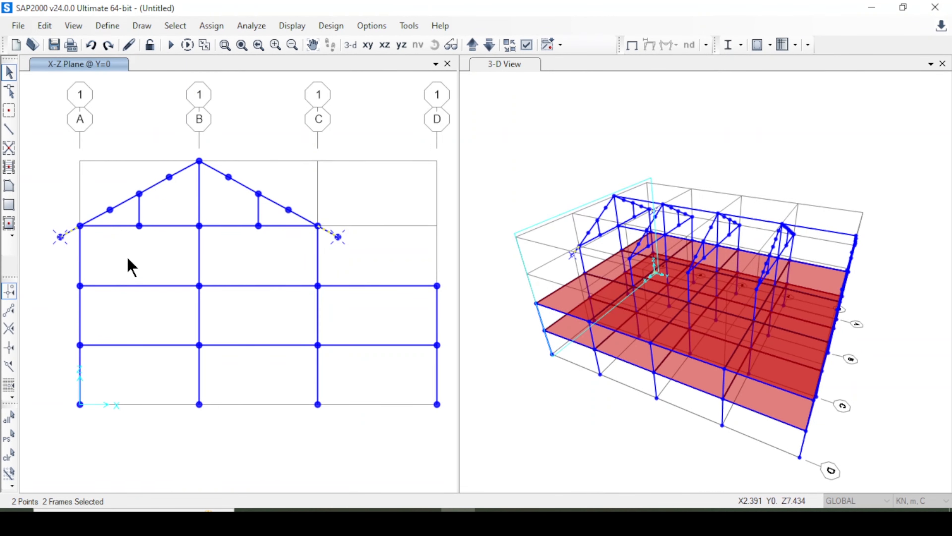
pyautogui.hotkey('ctrl', 'r')
pyautogui.moveTo(382, 187); pyautogui.dragTo(311, 179)
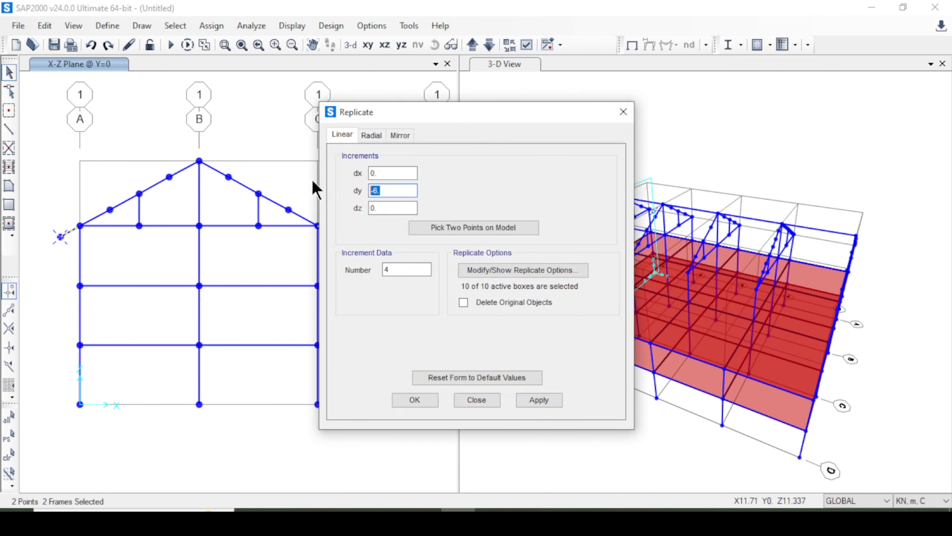
pyautogui.write('6')
pyautogui.moveTo(400, 111); pyautogui.dragTo(291, 88)
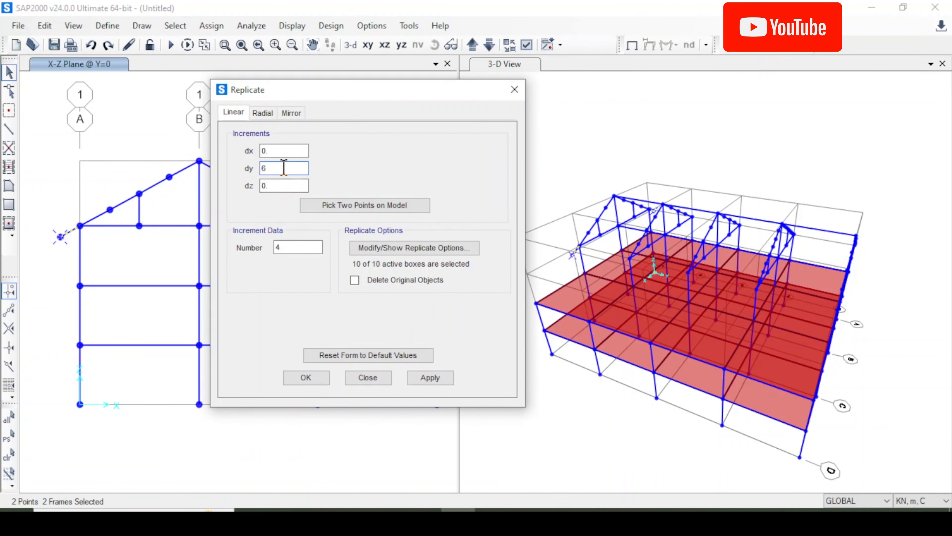
pyautogui.click(289, 247)
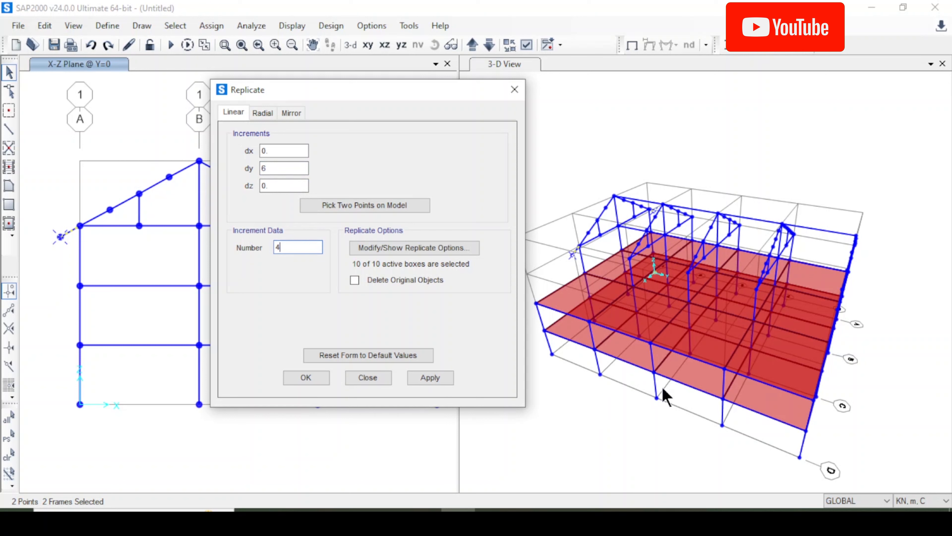
pyautogui.click(432, 379)
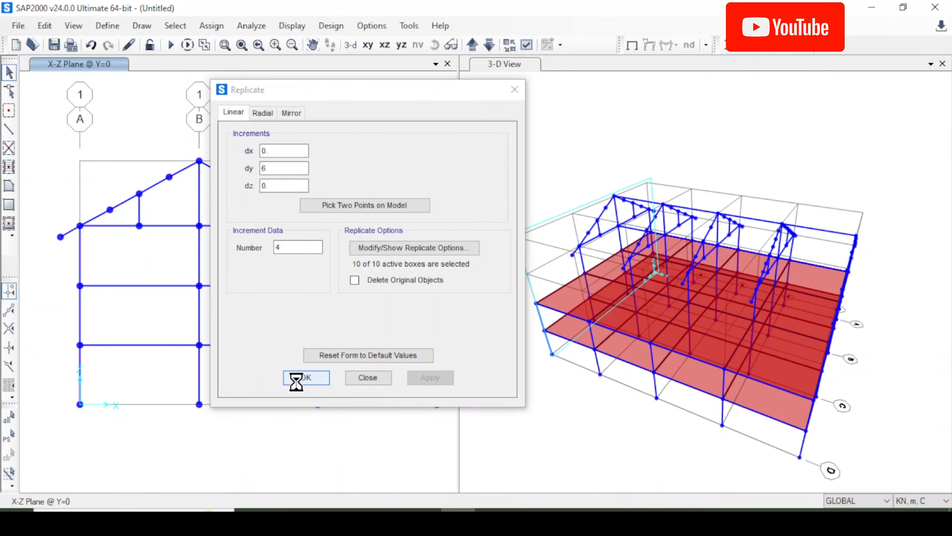
pyautogui.click(304, 378)
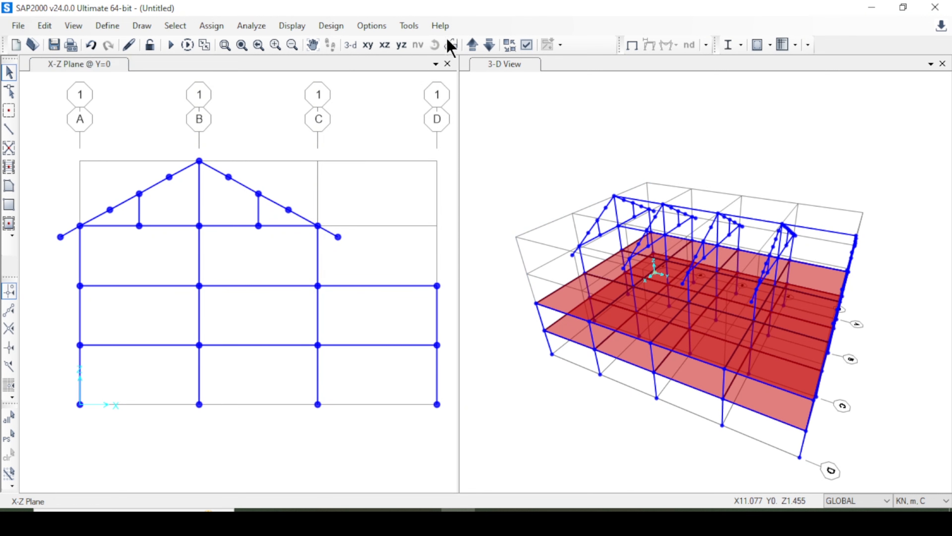
# Select the two overhang end joints and the six intermediate joints along the sloping roof beams on grid line 1.
pyautogui.click(435, 45)
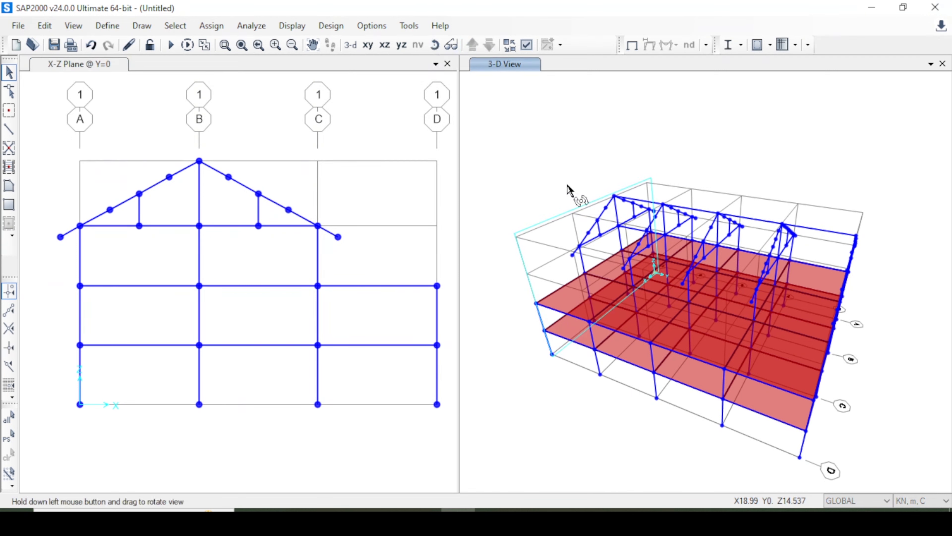
pyautogui.moveTo(575, 195); pyautogui.dragTo(555, 132)
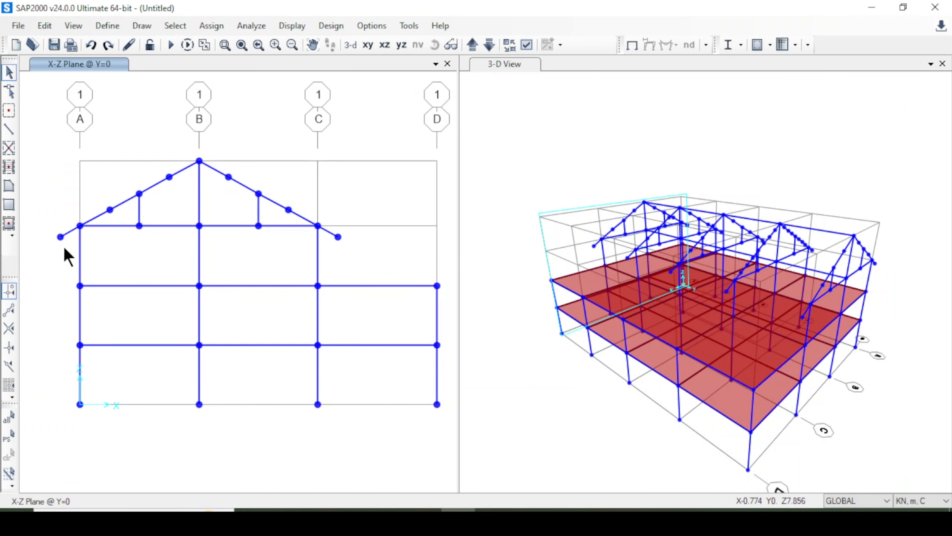
pyautogui.click(61, 237)
pyautogui.click(109, 209)
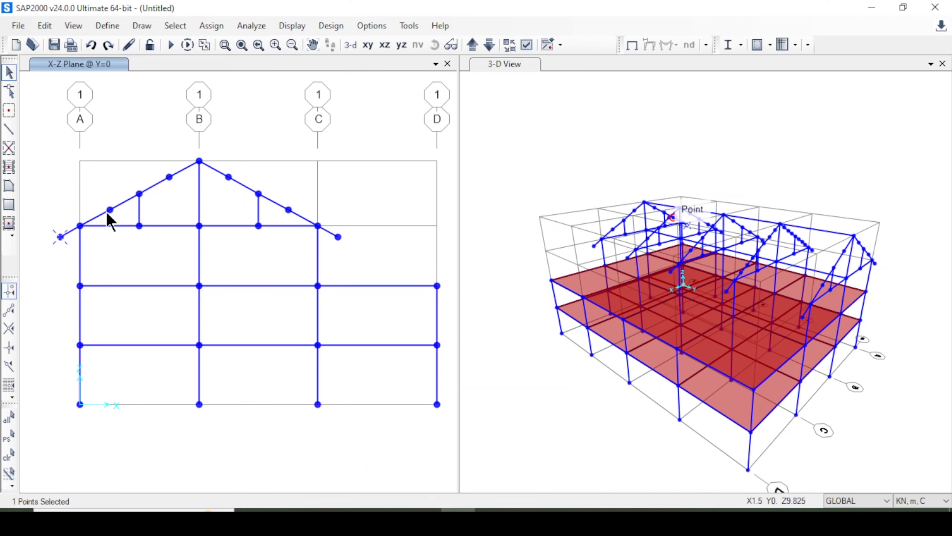
pyautogui.click(139, 194)
pyautogui.click(169, 177)
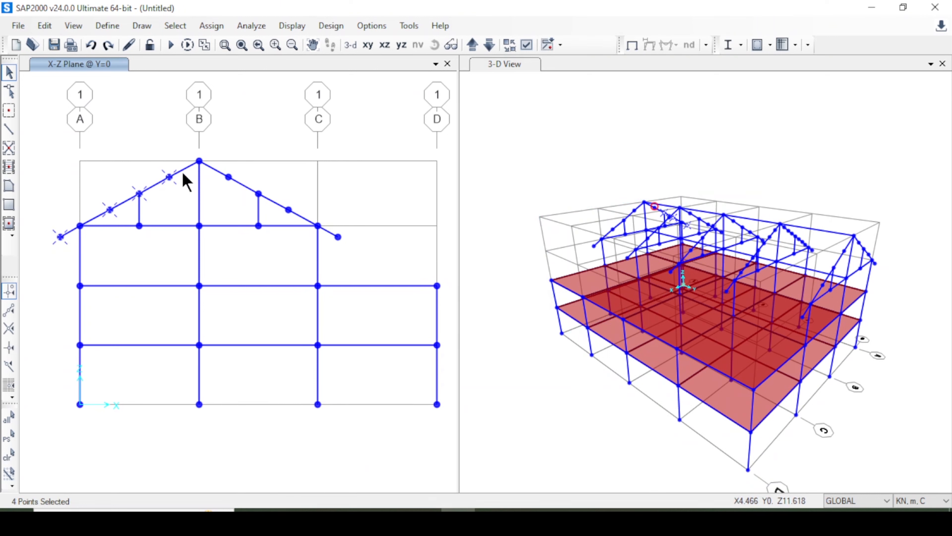
pyautogui.click(229, 177)
pyautogui.click(259, 194)
pyautogui.click(288, 210)
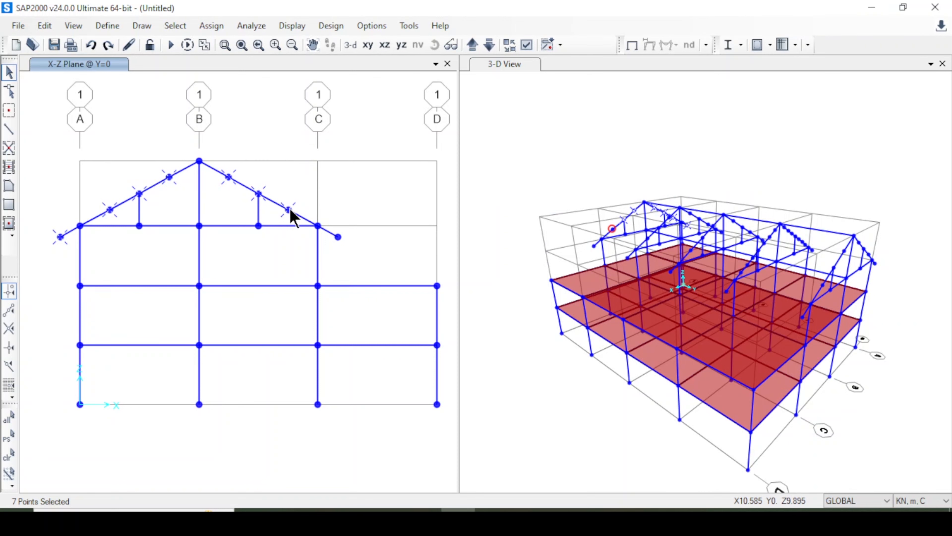
pyautogui.click(338, 236)
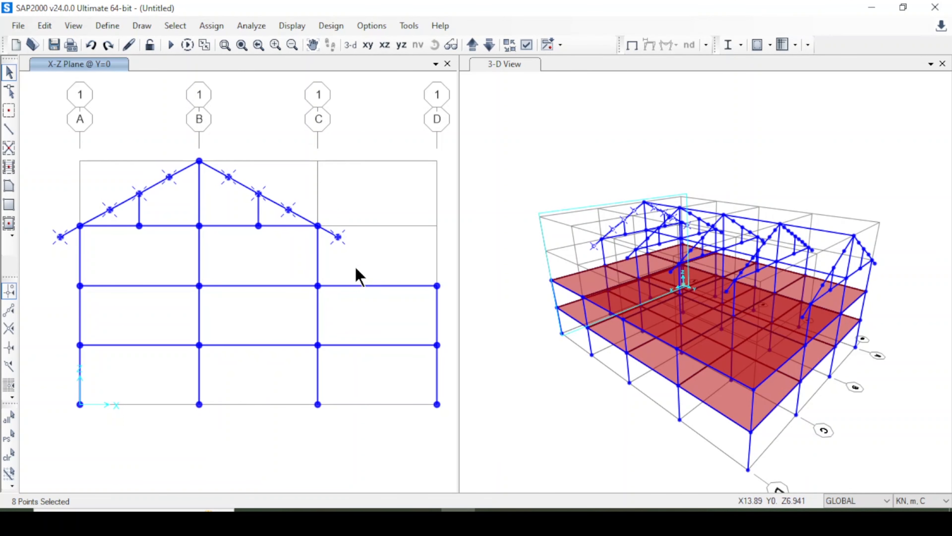
# Add a new steel tube frame section named Purlin with an outside depth of 0.15 m.
pyautogui.click(114, 32)
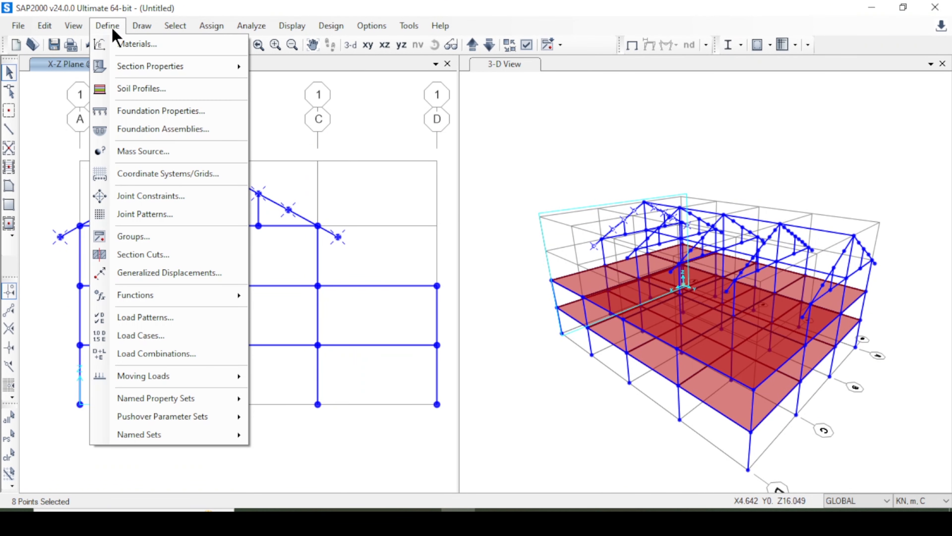
pyautogui.moveTo(190, 77)
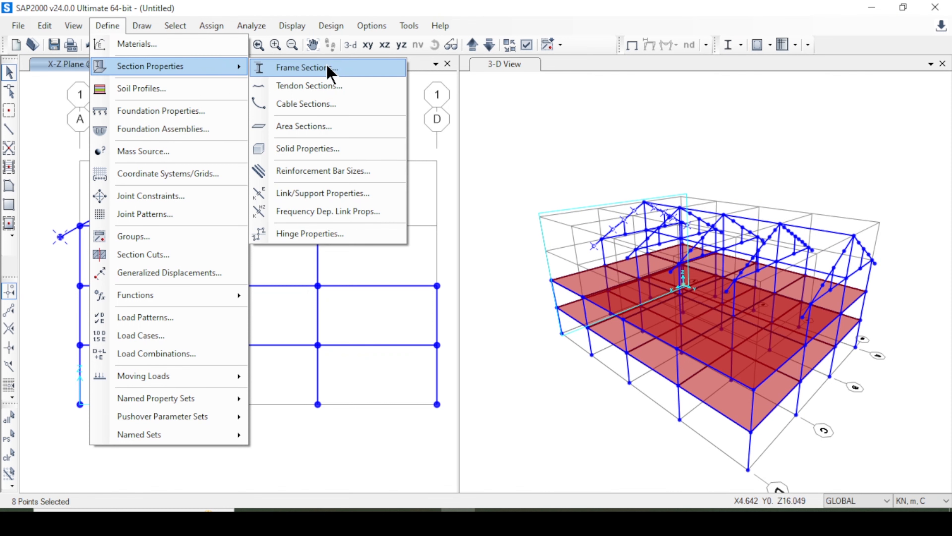
pyautogui.click(330, 71)
pyautogui.moveTo(490, 111); pyautogui.dragTo(654, 123)
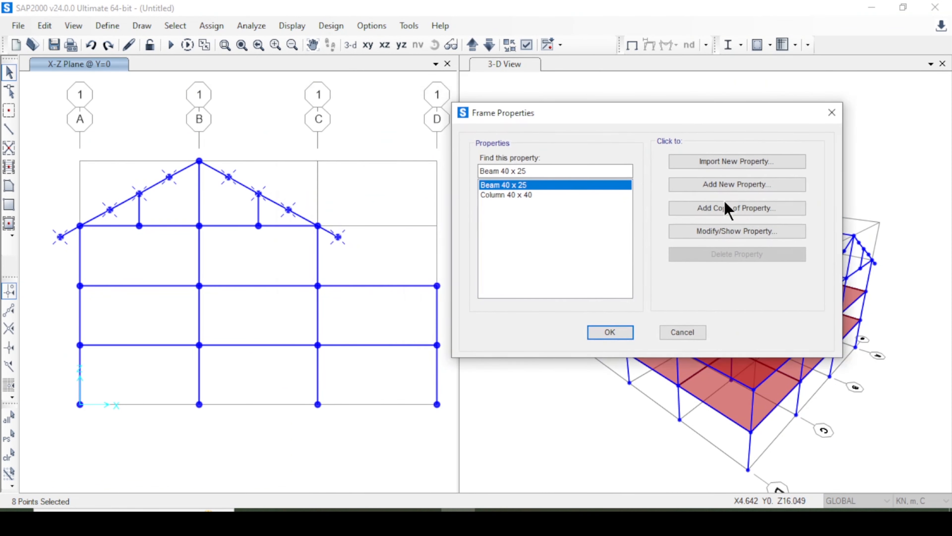
pyautogui.click(719, 187)
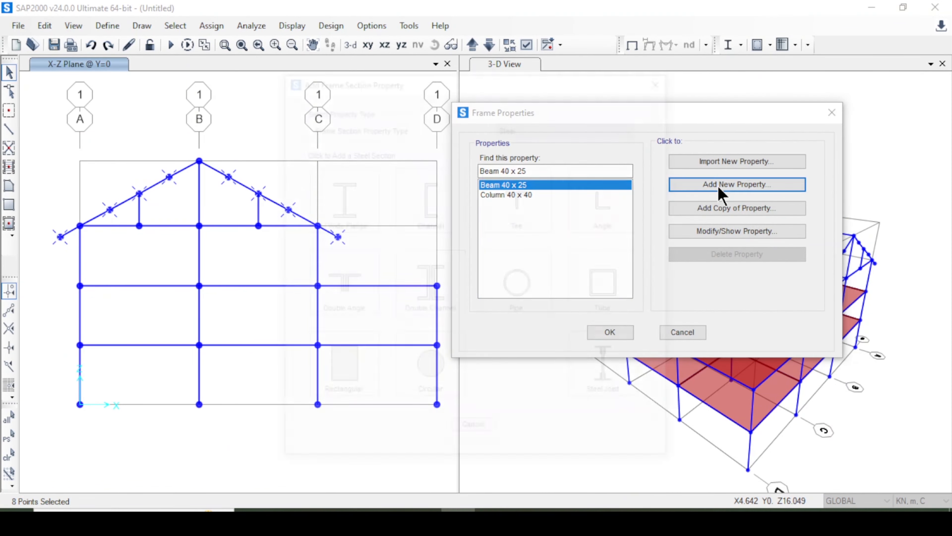
pyautogui.click(568, 128)
pyautogui.click(568, 139)
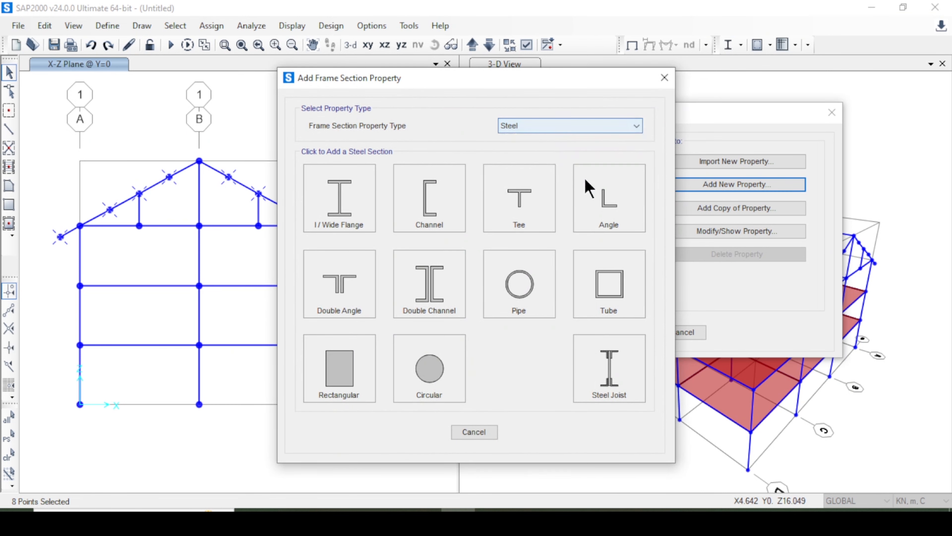
pyautogui.click(615, 292)
pyautogui.moveTo(446, 121); pyautogui.dragTo(295, 129)
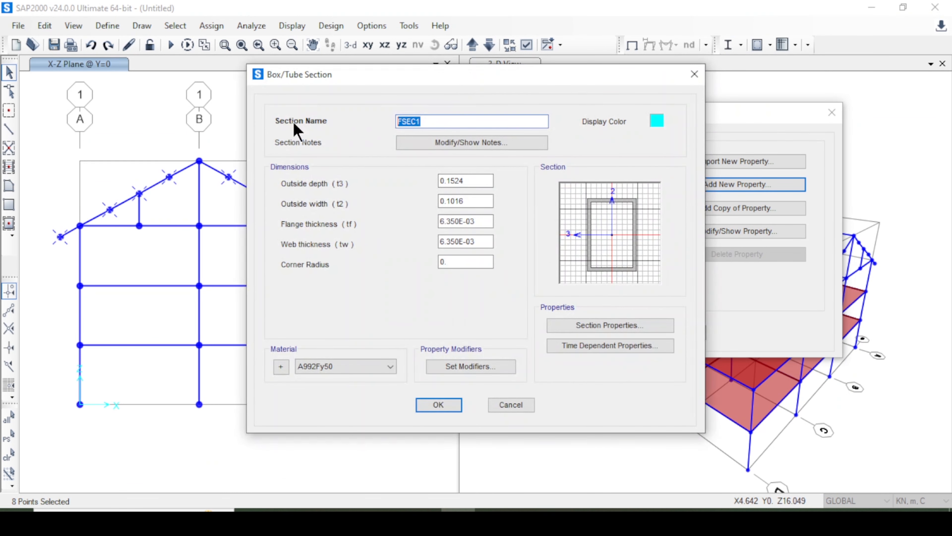
pyautogui.write('Purlin')
# Give the Purlin section an outside width of 0.085 m, flange and web thicknesses of 0.003 m and material A992Fy50.
pyautogui.click(481, 199)
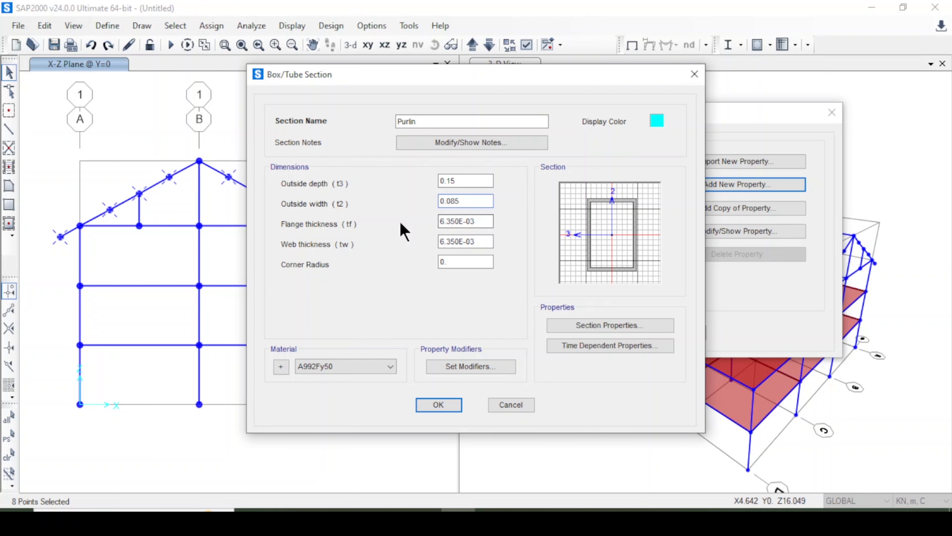
pyautogui.press('Tab')
pyautogui.write('0.')
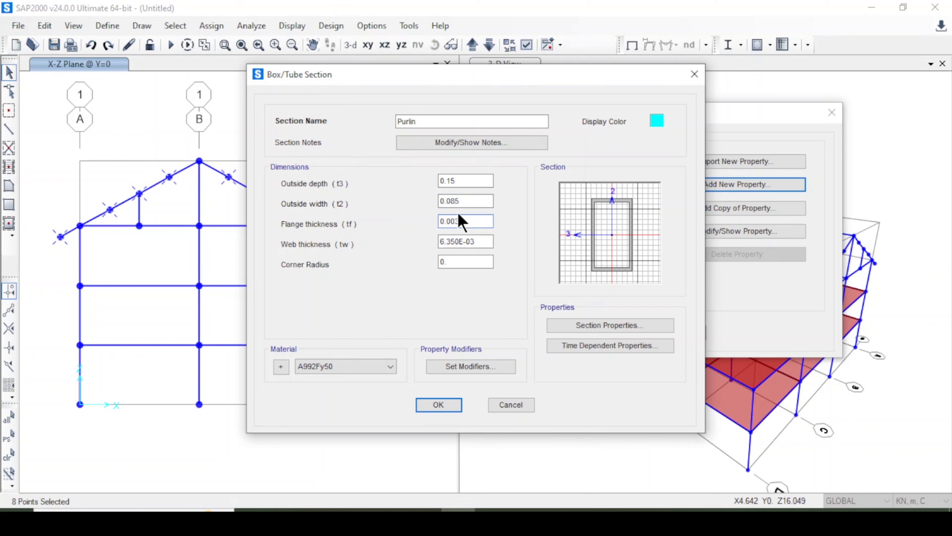
pyautogui.moveTo(462, 221); pyautogui.dragTo(409, 216)
pyautogui.hotkey('ctrl', 'c')
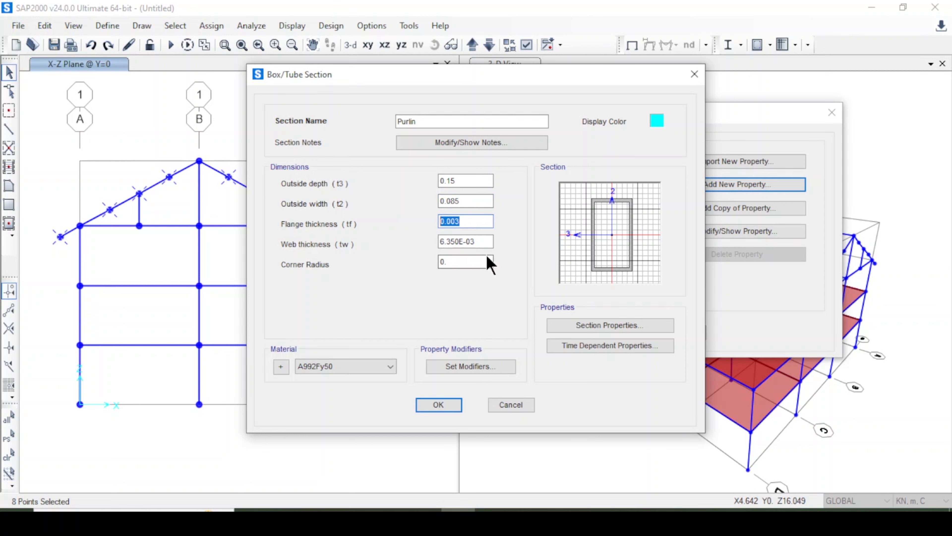
pyautogui.moveTo(490, 243); pyautogui.dragTo(418, 246)
pyautogui.hotkey('ctrl', 'v')
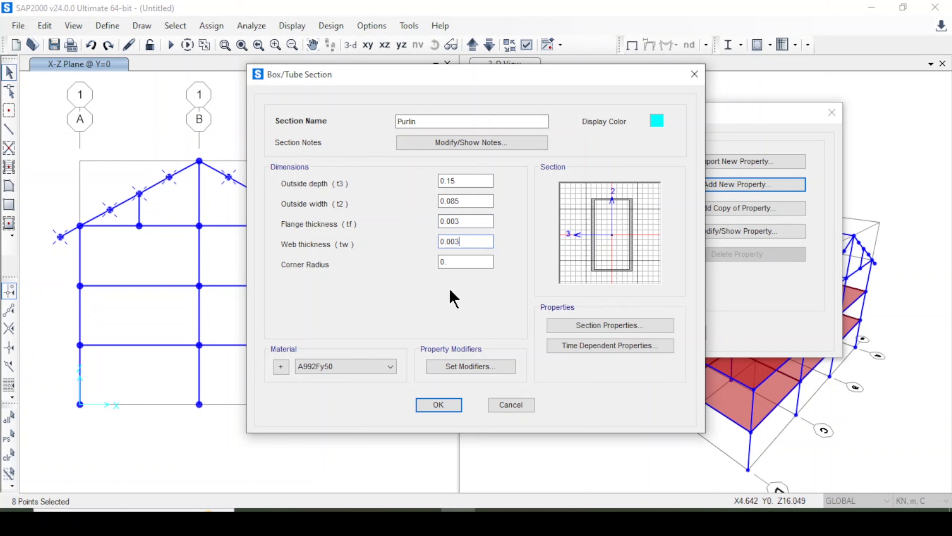
pyautogui.click(365, 370)
pyautogui.click(365, 368)
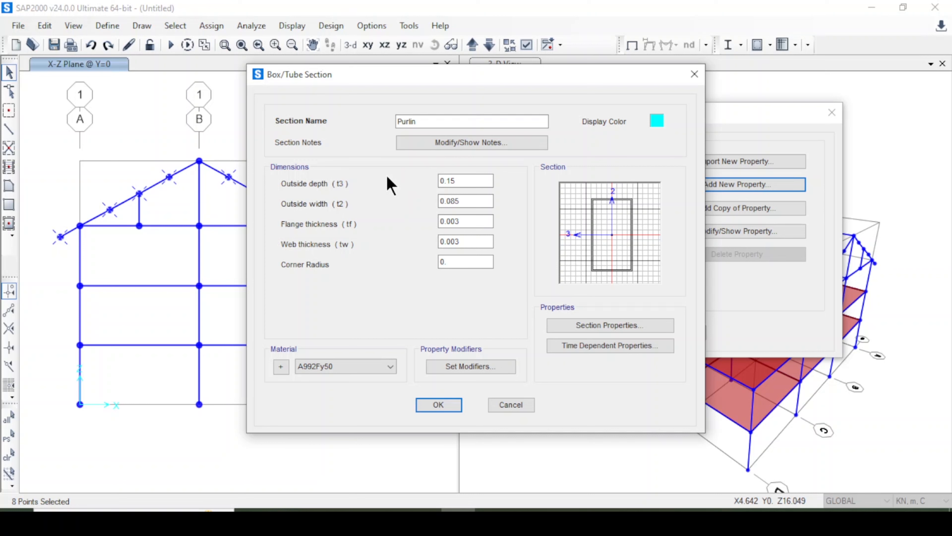
pyautogui.click(436, 405)
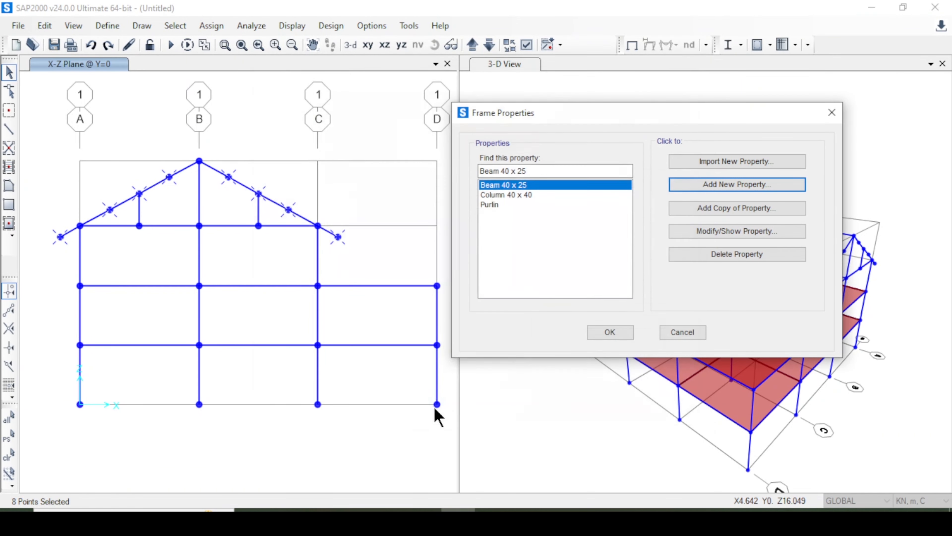
pyautogui.click(598, 332)
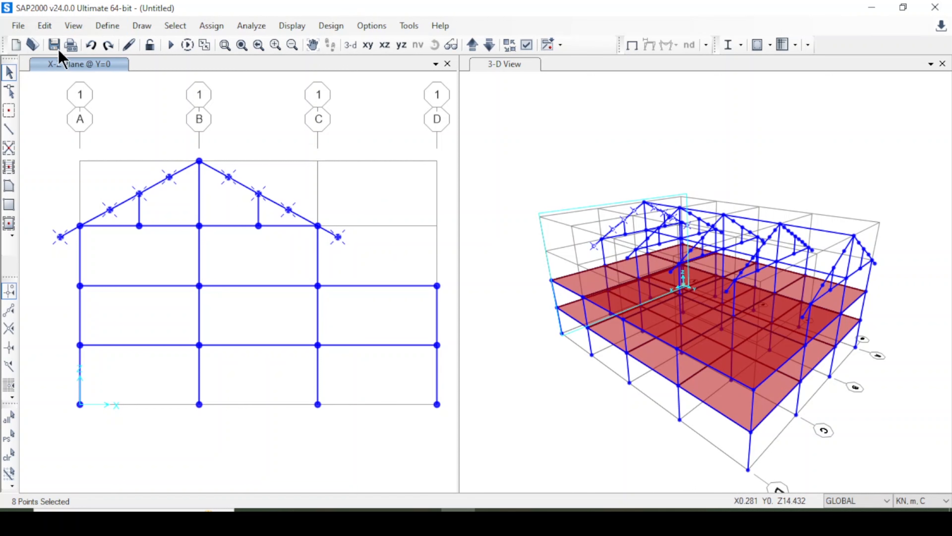
# Extrude the eight selected roof joints linearly into Purlin frames with dx 0, dy 6, dz 0 and number 4.
pyautogui.click(49, 26)
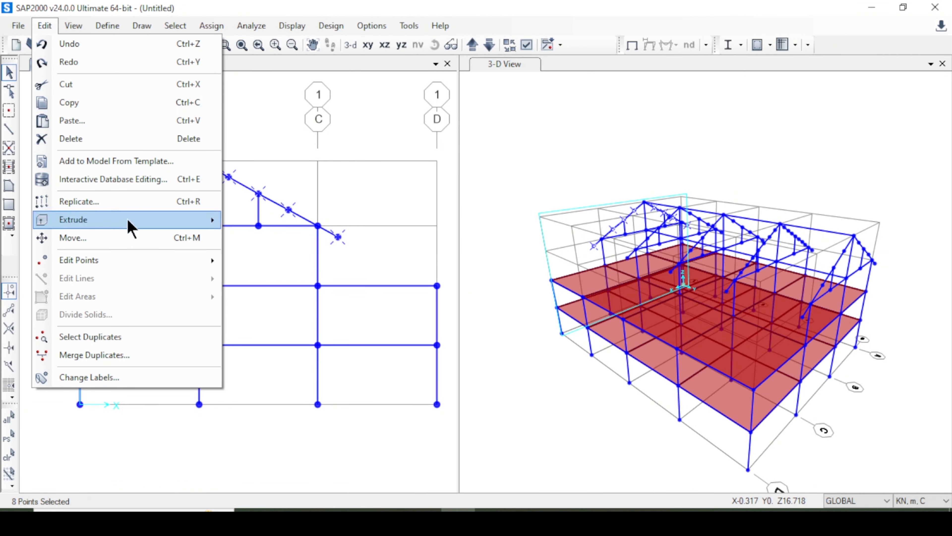
pyautogui.moveTo(130, 225)
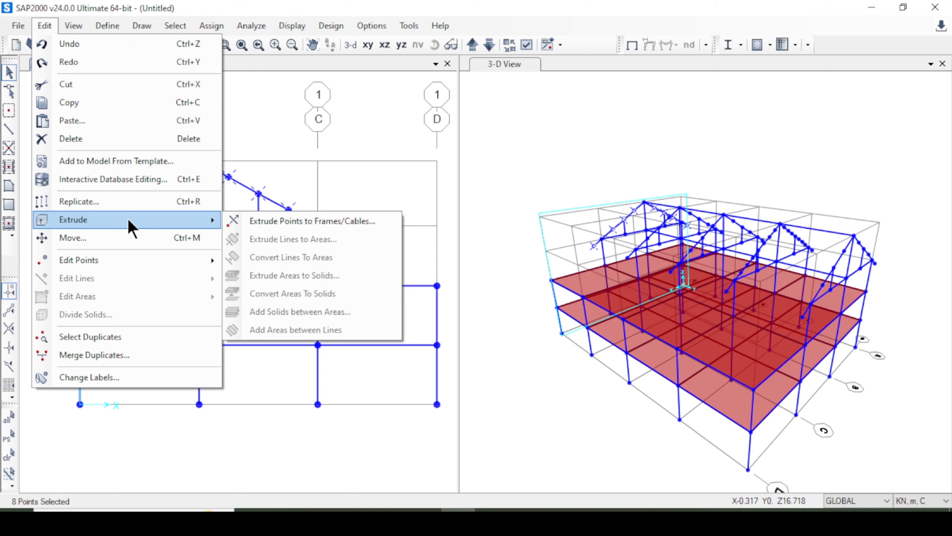
pyautogui.click(342, 222)
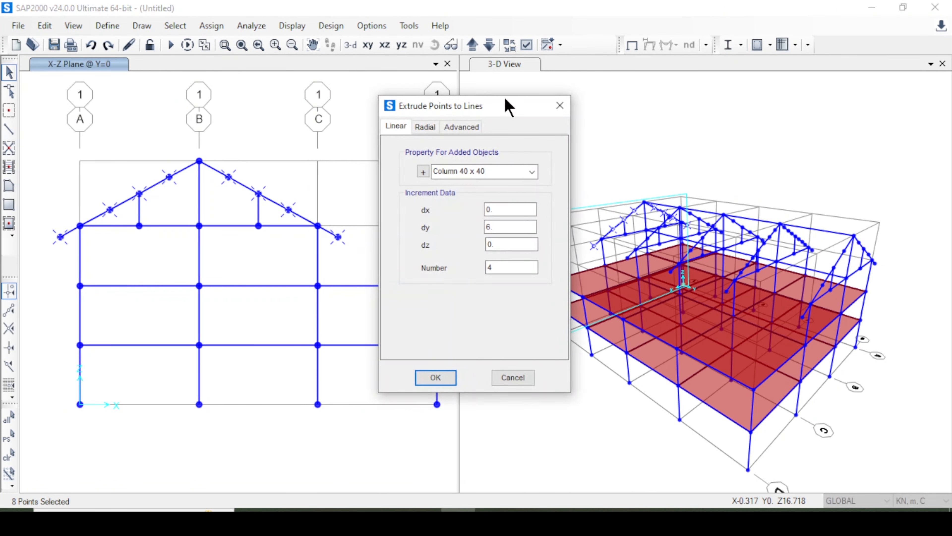
pyautogui.moveTo(508, 107); pyautogui.dragTo(603, 85)
pyautogui.click(606, 150)
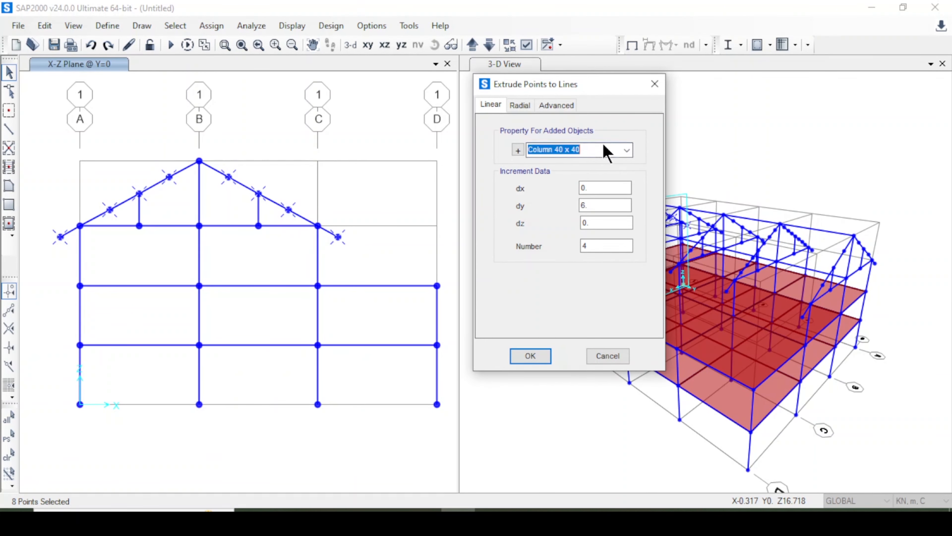
pyautogui.click(627, 150)
pyautogui.click(602, 194)
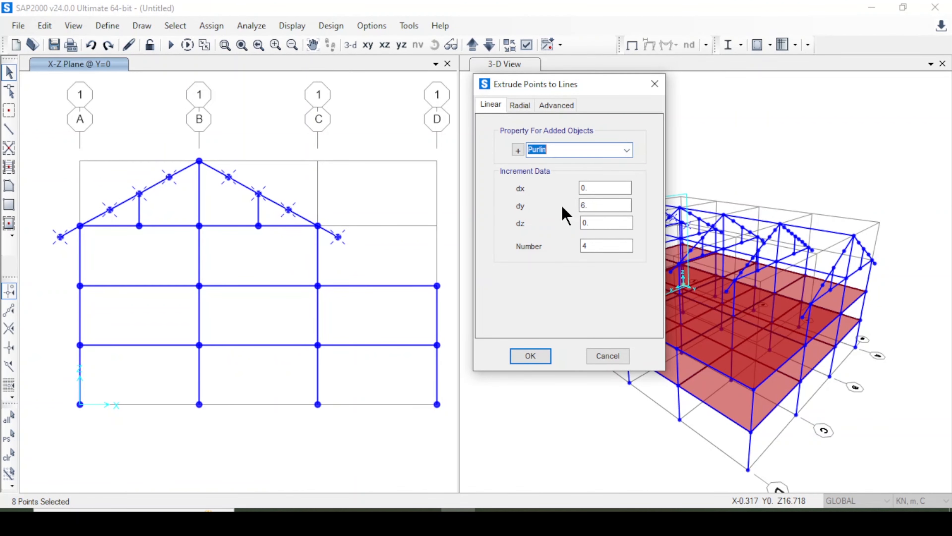
pyautogui.moveTo(545, 84); pyautogui.dragTo(480, 75)
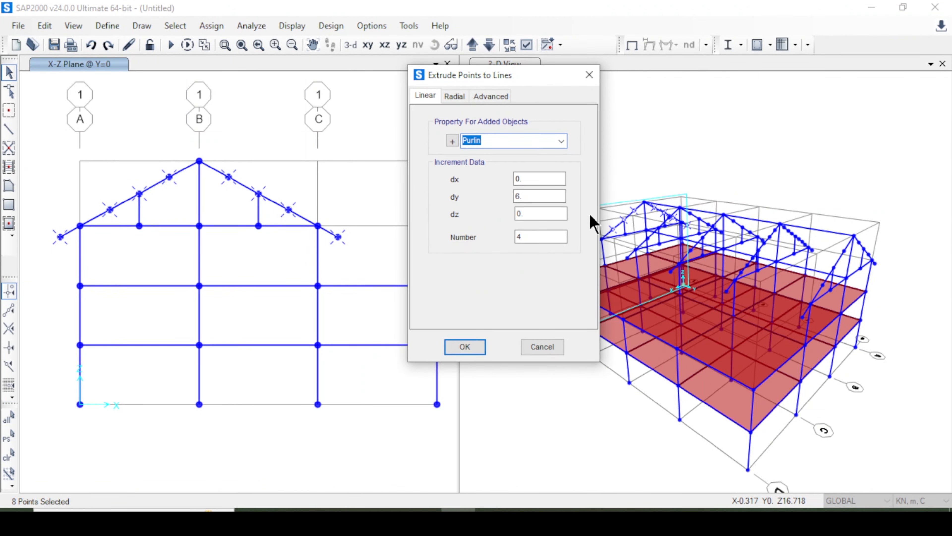
pyautogui.moveTo(545, 70); pyautogui.dragTo(441, 57)
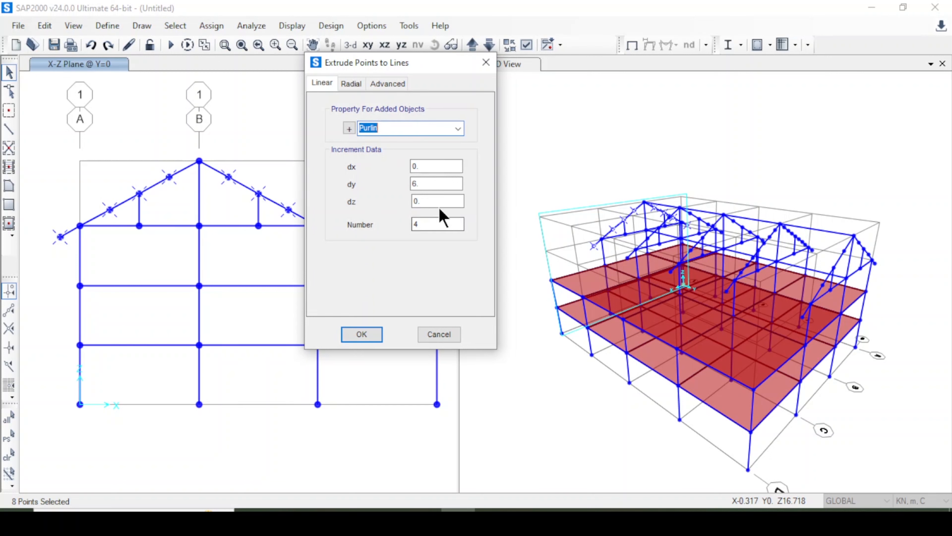
pyautogui.doubleClick(421, 184)
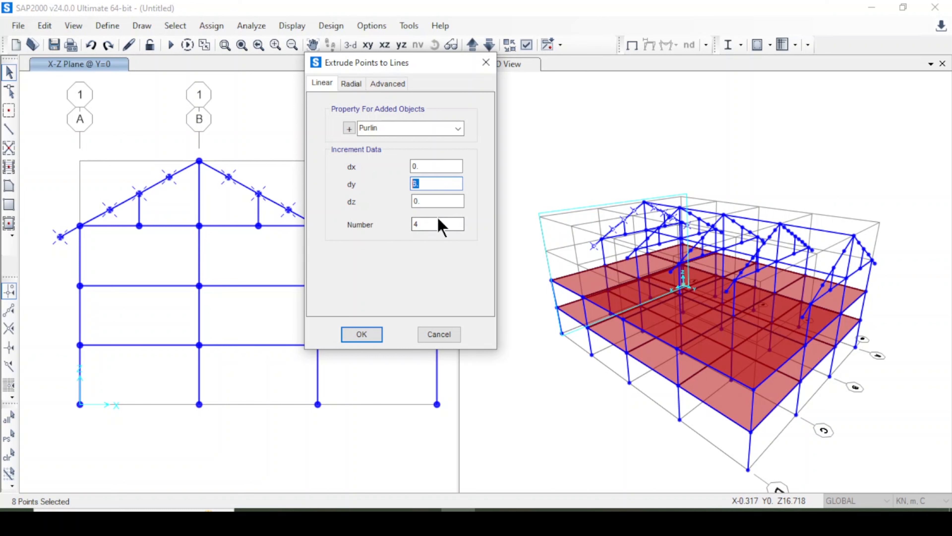
pyautogui.click(361, 334)
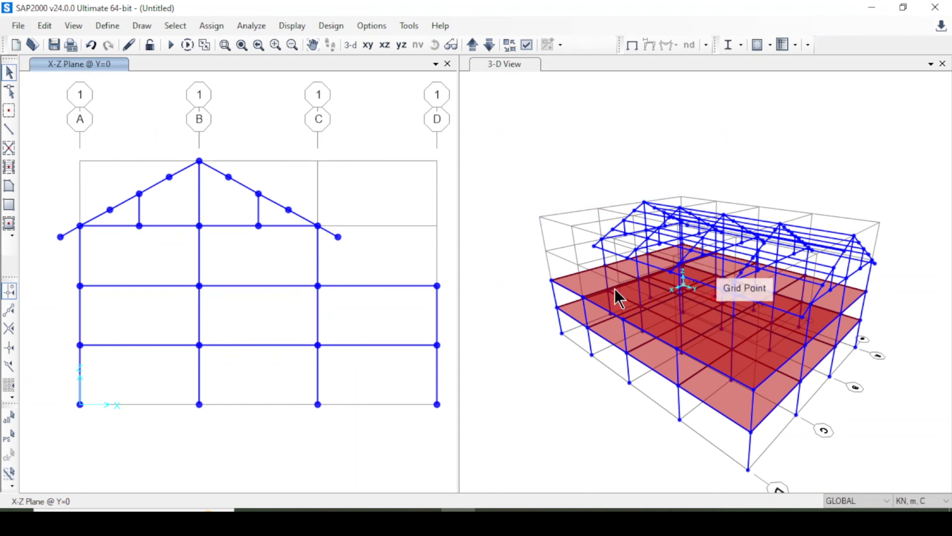
# Extrude the ridge joint and the two strut-top joints on grid line 1 into Column 40 x 40 frames with dx 0, dy 6, dz 0, number 4.
pyautogui.click(81, 226)
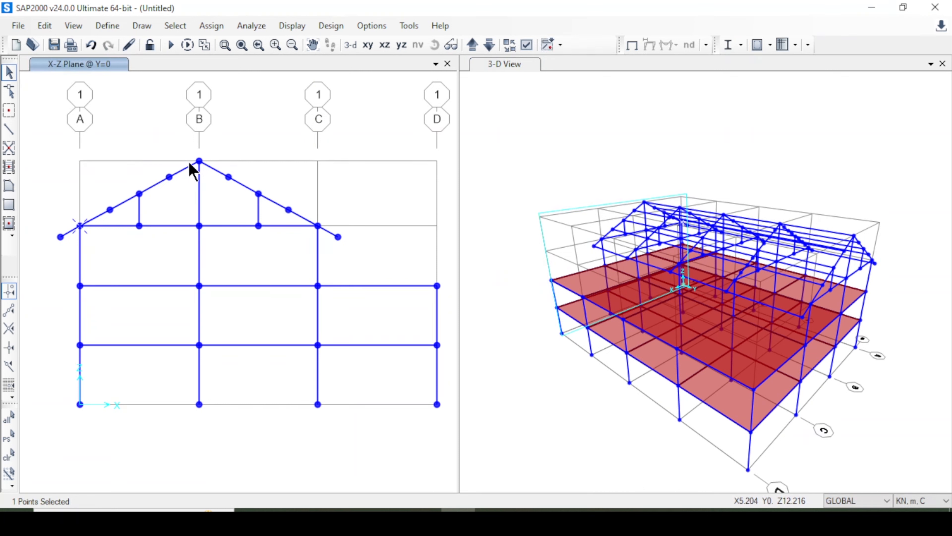
pyautogui.click(200, 162)
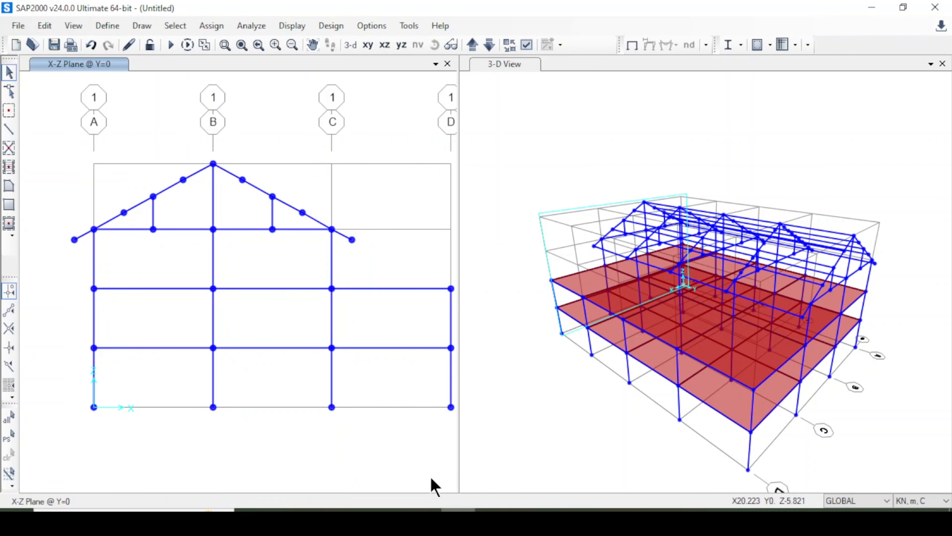
pyautogui.click(153, 196)
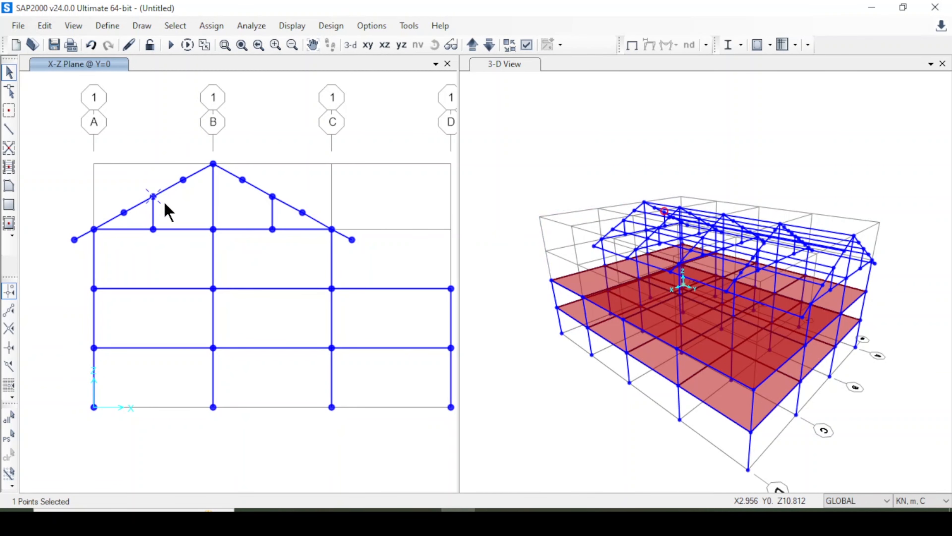
pyautogui.click(213, 164)
pyautogui.click(273, 196)
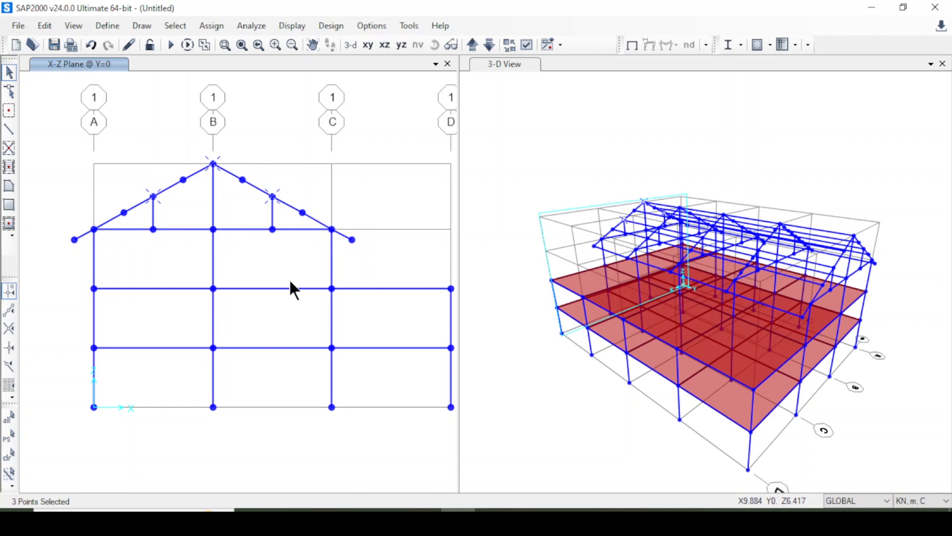
pyautogui.click(46, 25)
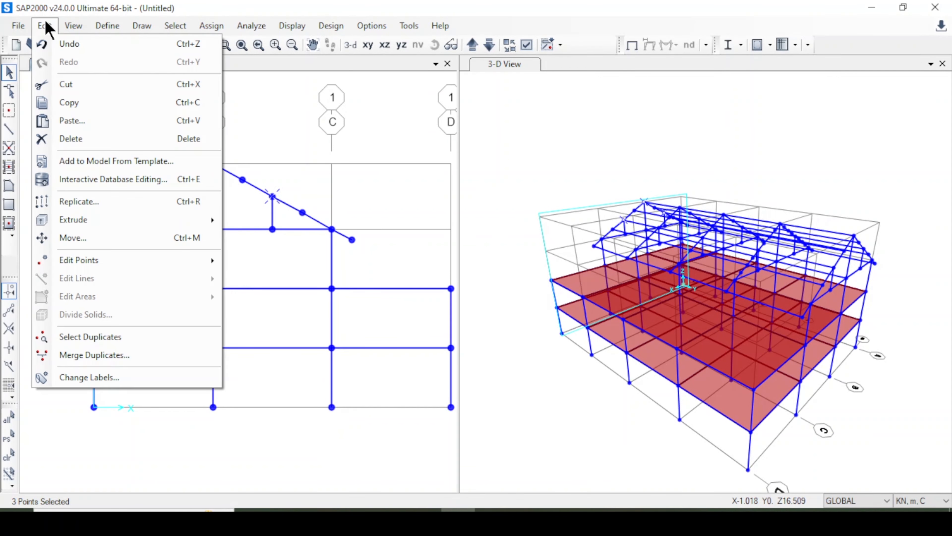
pyautogui.moveTo(148, 220)
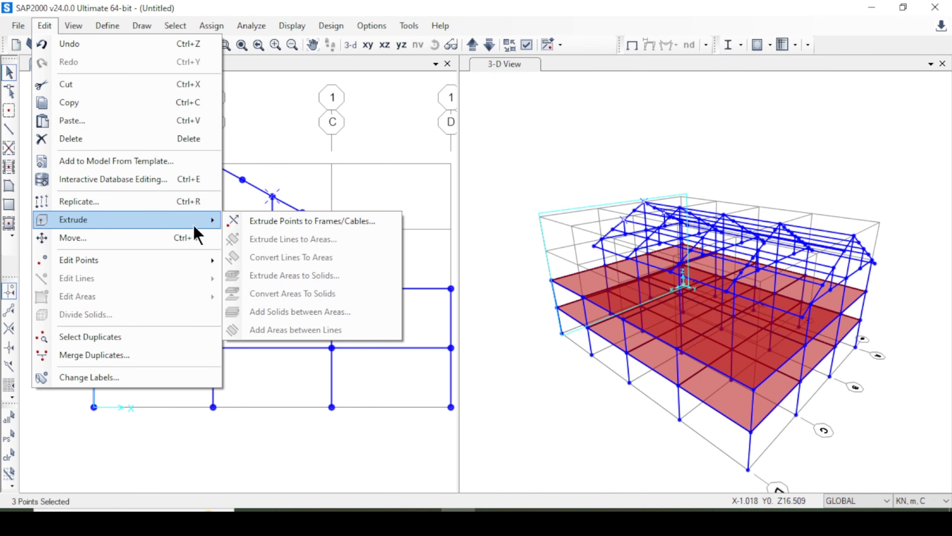
pyautogui.click(285, 222)
pyautogui.moveTo(471, 107); pyautogui.dragTo(603, 94)
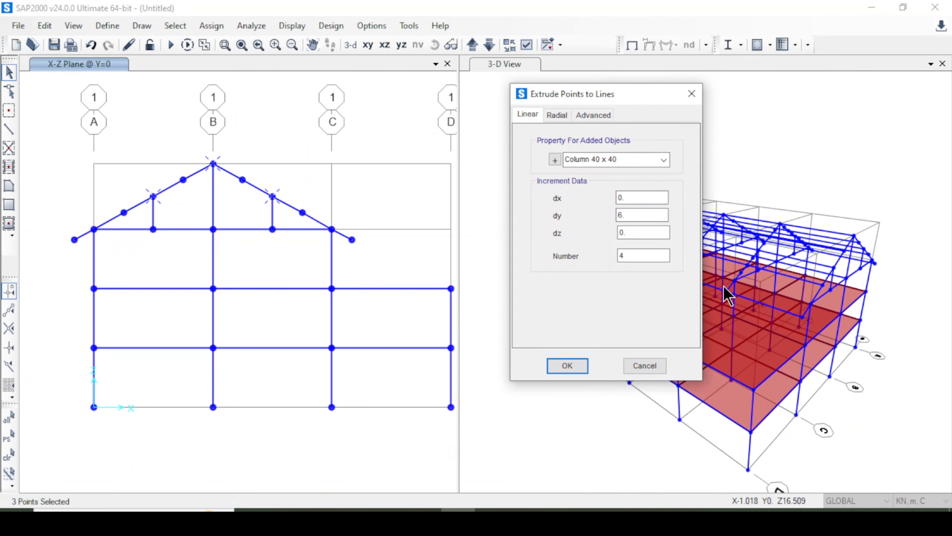
pyautogui.click(578, 367)
# Show the 3-D view with the Extrude view type and filled objects, and examine the building from another angle.
pyautogui.click(527, 123)
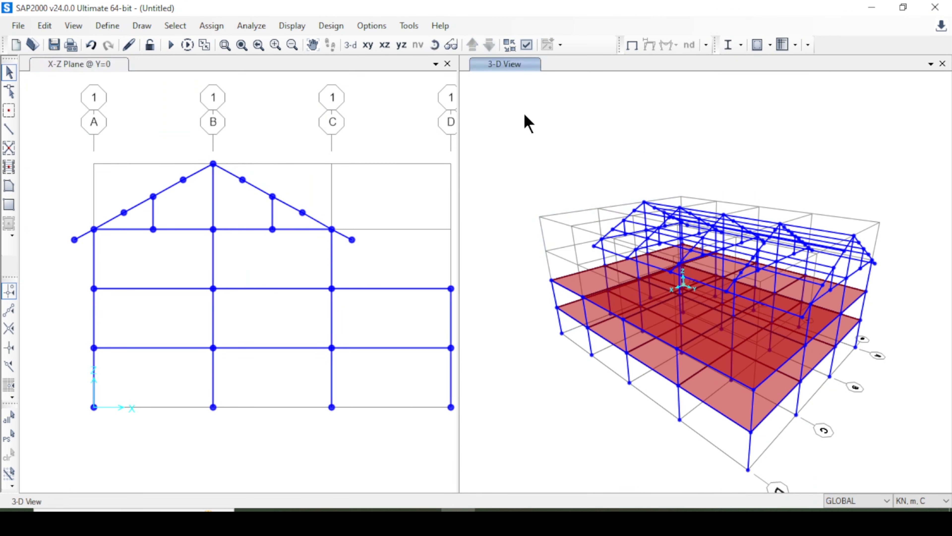
pyautogui.click(526, 45)
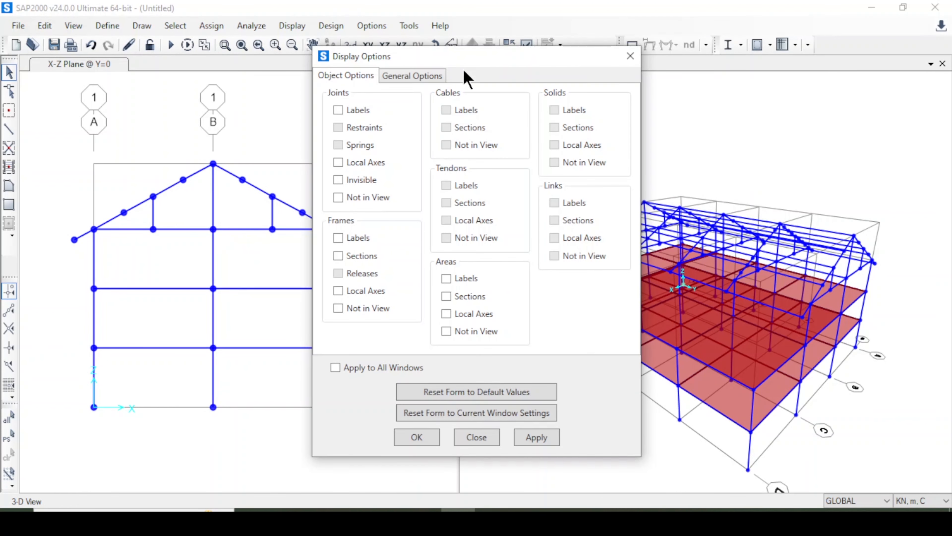
pyautogui.click(425, 76)
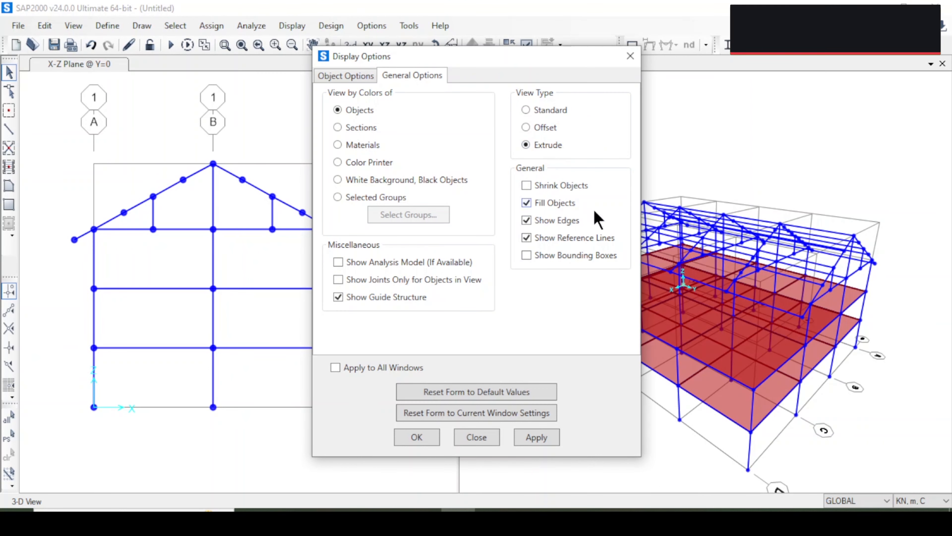
pyautogui.click(529, 438)
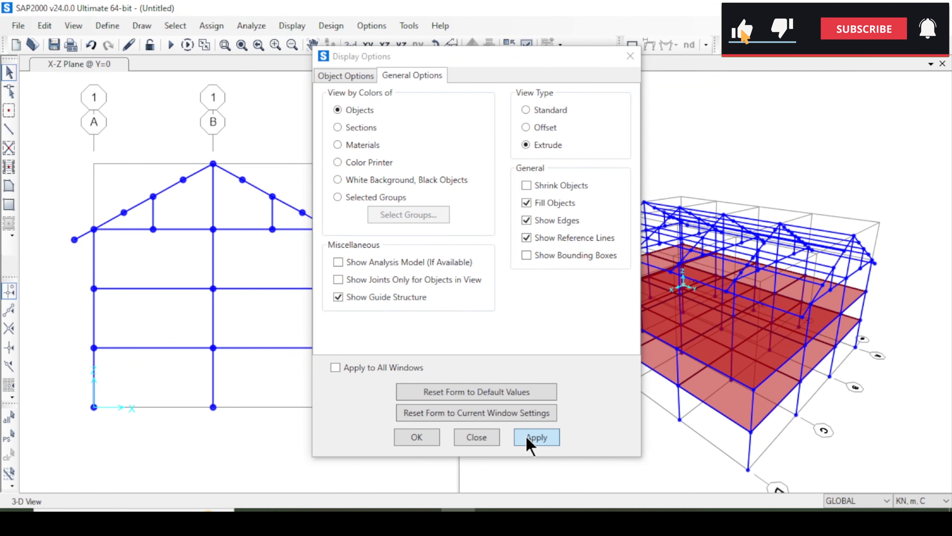
pyautogui.click(417, 438)
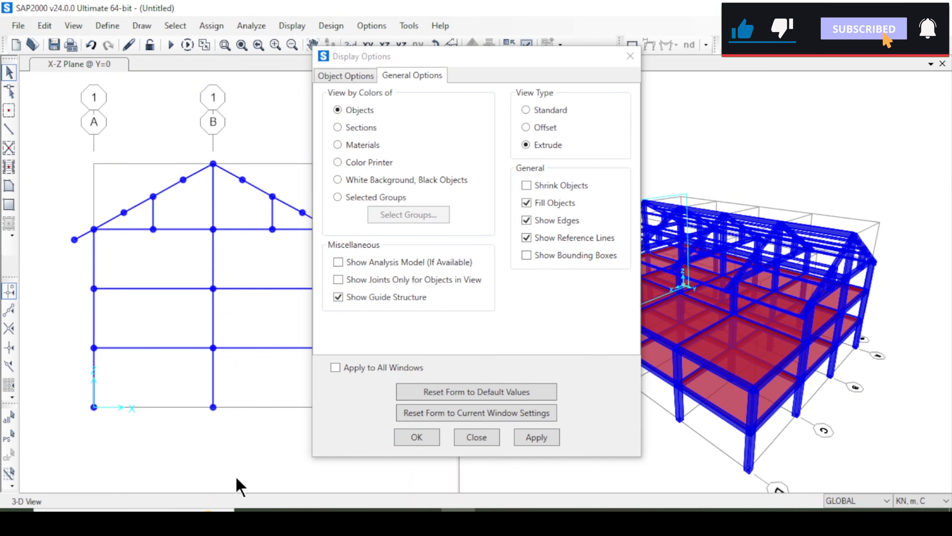
pyautogui.click(415, 438)
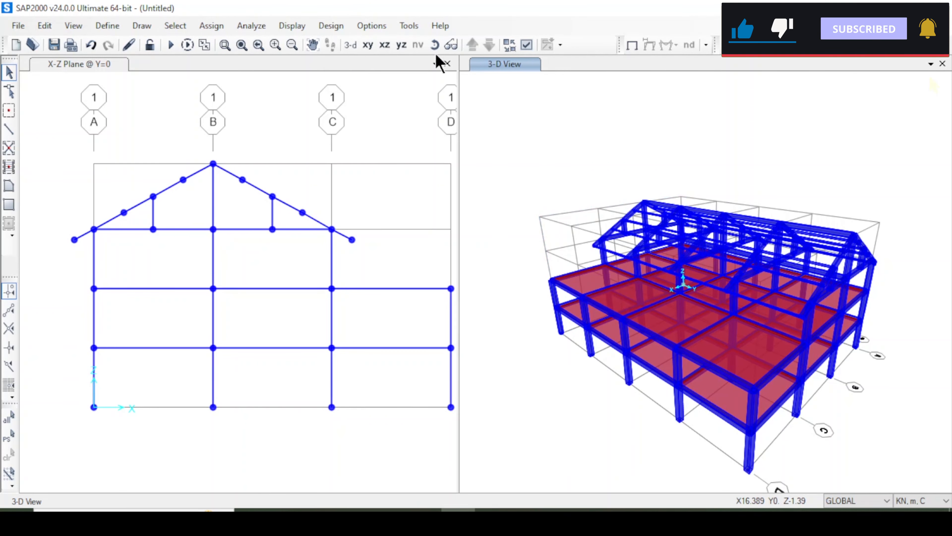
pyautogui.click(435, 45)
pyautogui.moveTo(496, 99)
pyautogui.mouseDown()
pyautogui.moveTo(729, 102)
pyautogui.moveTo(878, 125)
pyautogui.moveTo(893, 91)
pyautogui.moveTo(888, 99)
pyautogui.mouseUp()
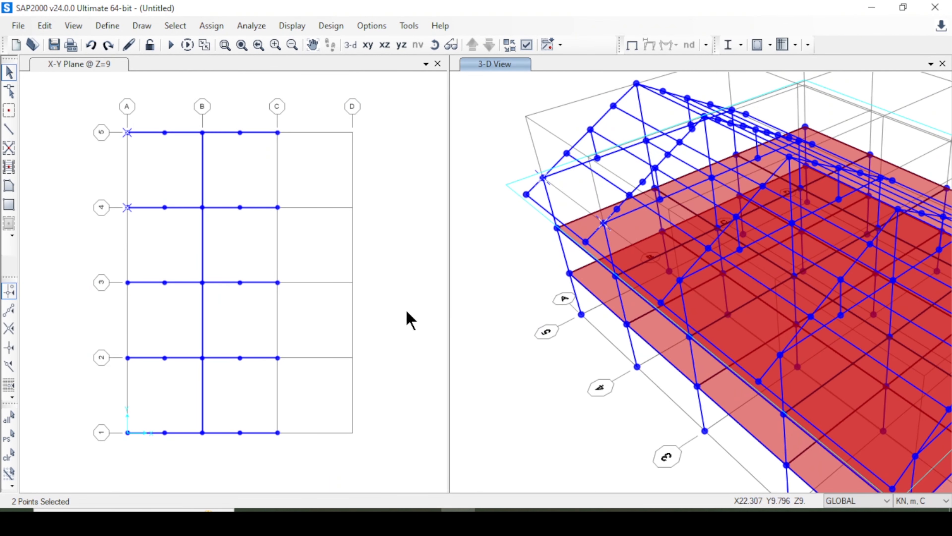
# Clear the joint selection and draw Beam 40 x 25 frames bay by bay along grid line A from grid 5 to grid 1 at Z=9.
pyautogui.press('Escape')
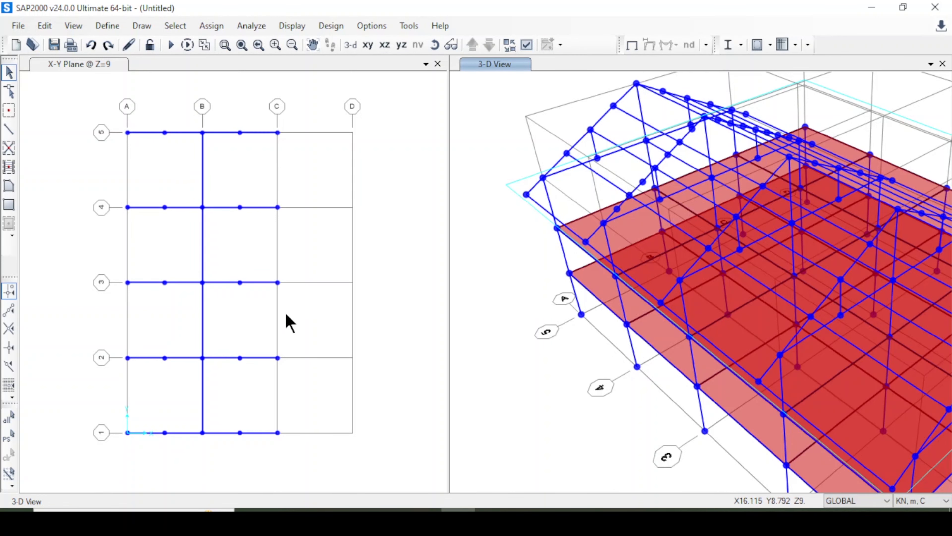
pyautogui.click(9, 129)
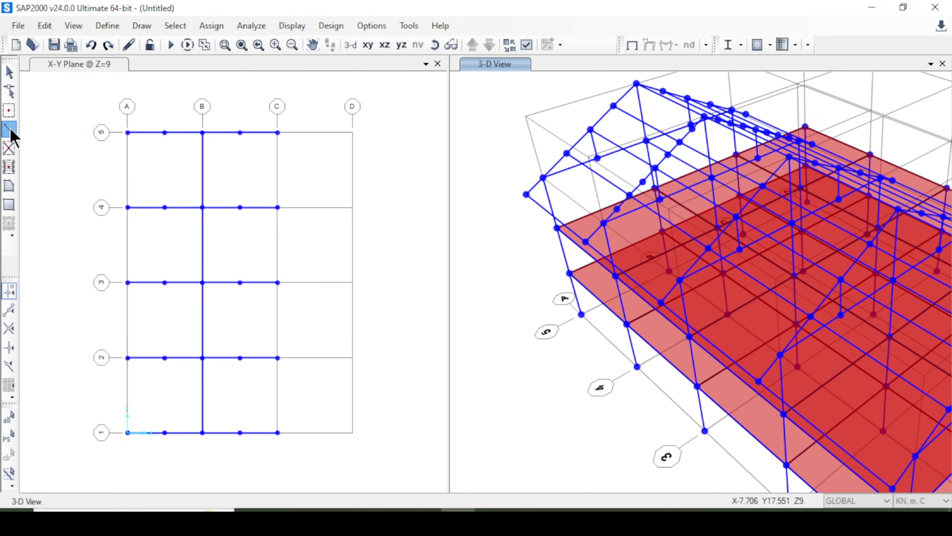
pyautogui.click(593, 249)
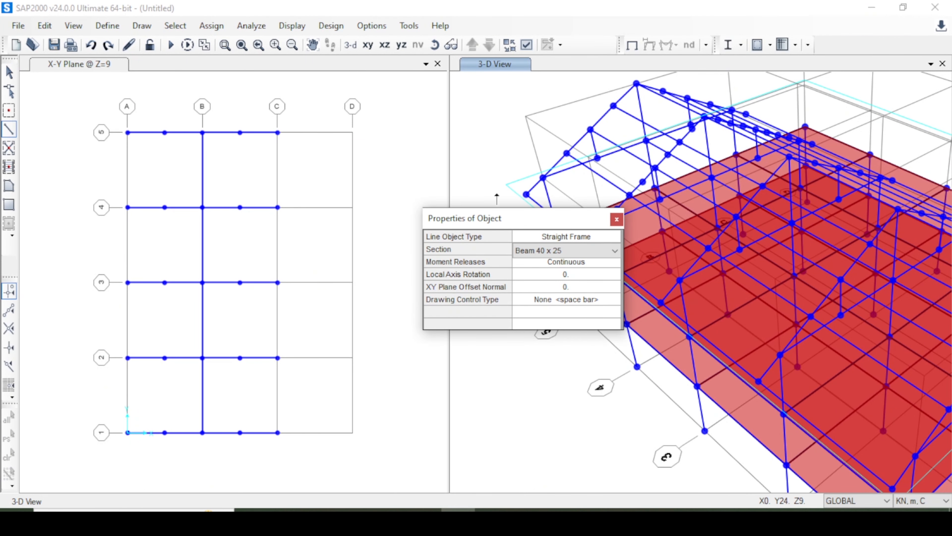
pyautogui.click(617, 220)
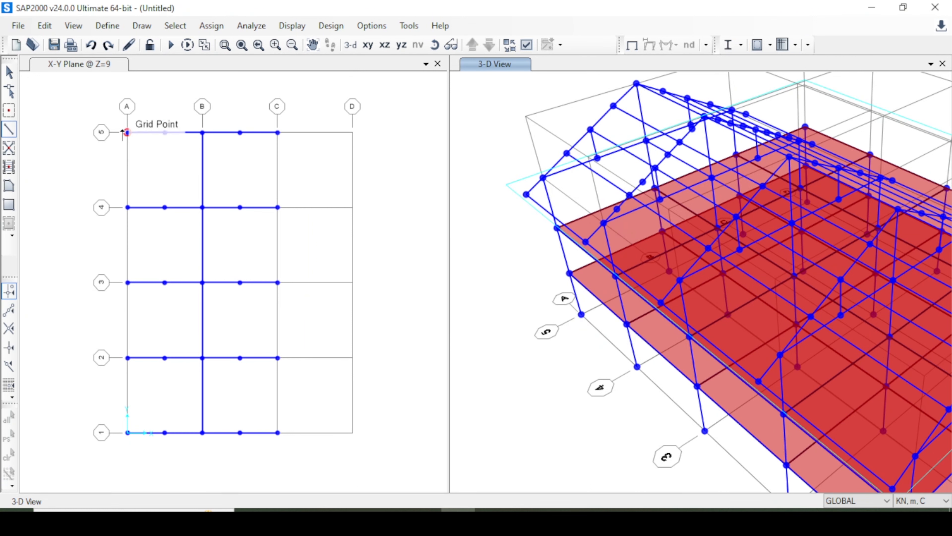
pyautogui.click(127, 133)
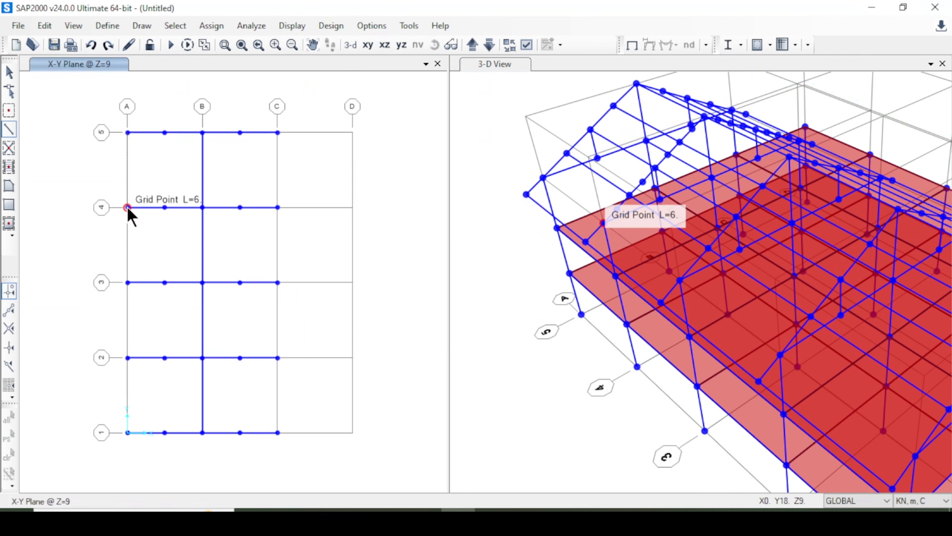
pyautogui.click(128, 208)
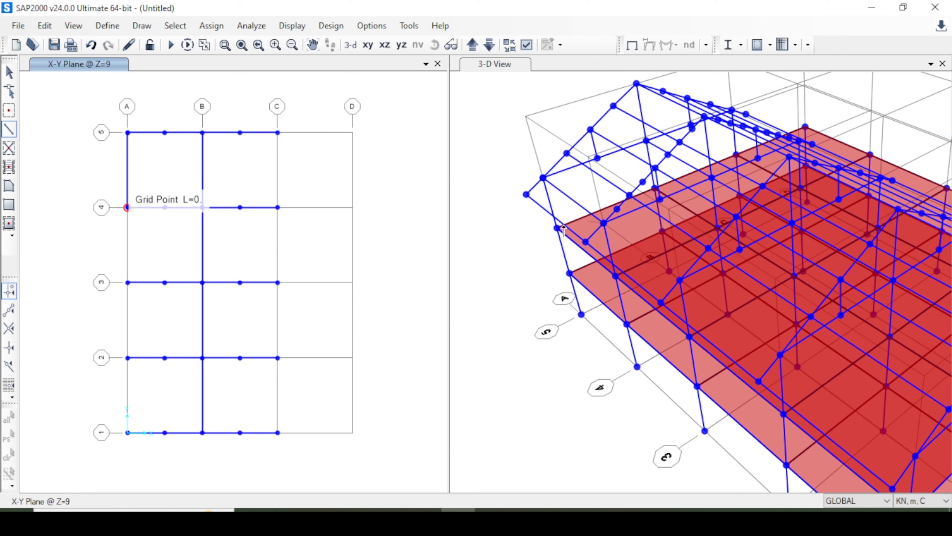
pyautogui.click(127, 282)
pyautogui.click(127, 358)
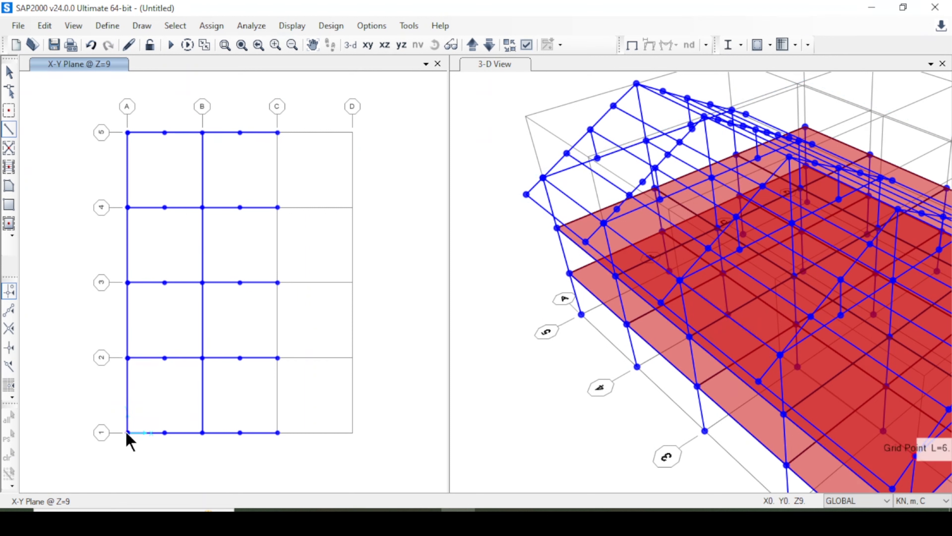
pyautogui.click(128, 432)
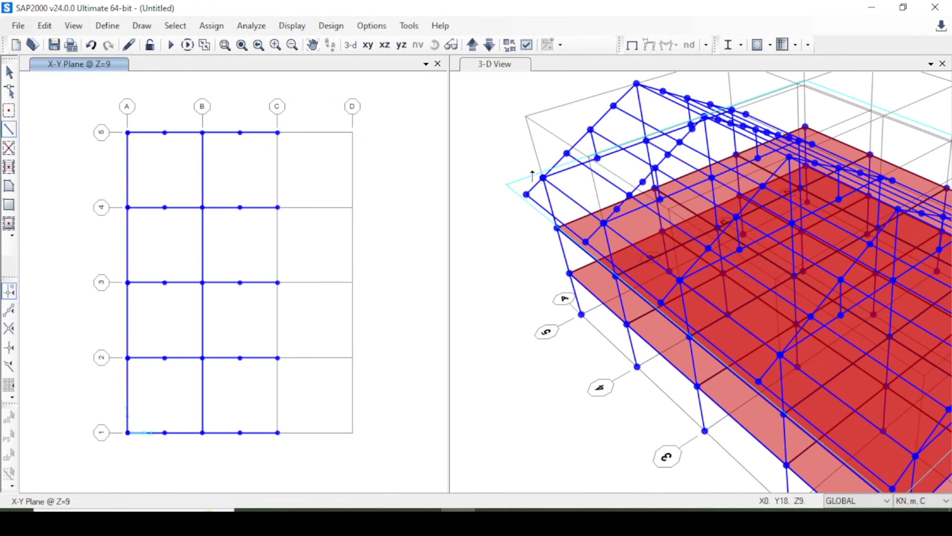
pyautogui.press('Escape')
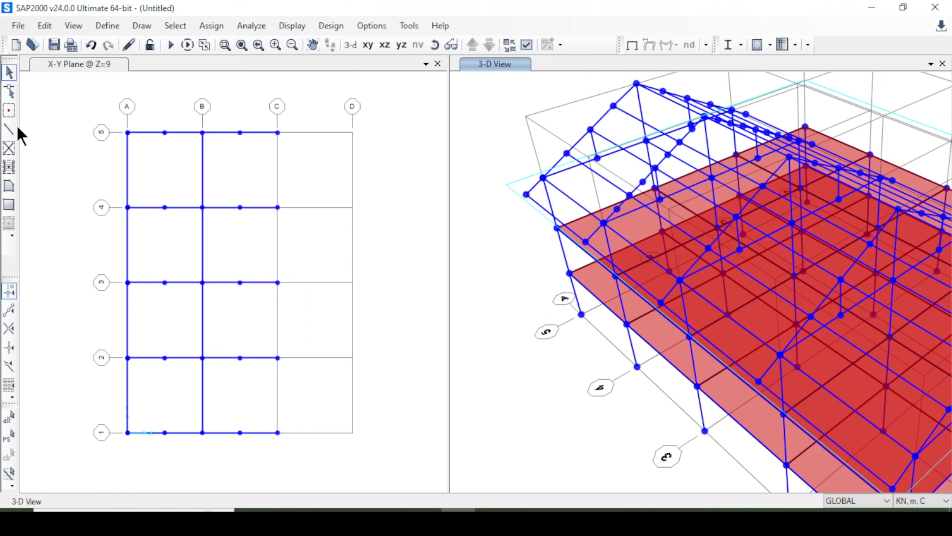
# Draw straight frame beams bay by bay along grid line C from grid 5 to grid 1 at Z=9.
pyautogui.click(10, 129)
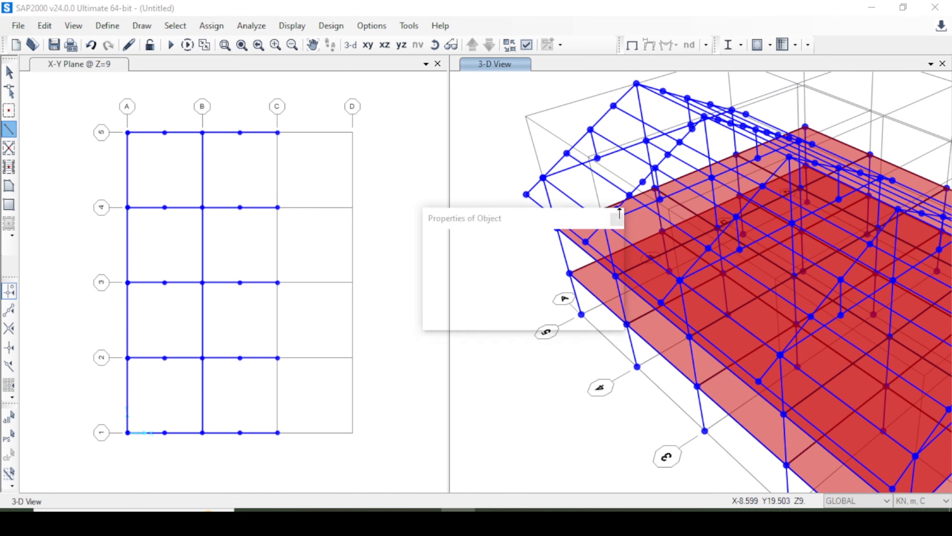
pyautogui.click(617, 220)
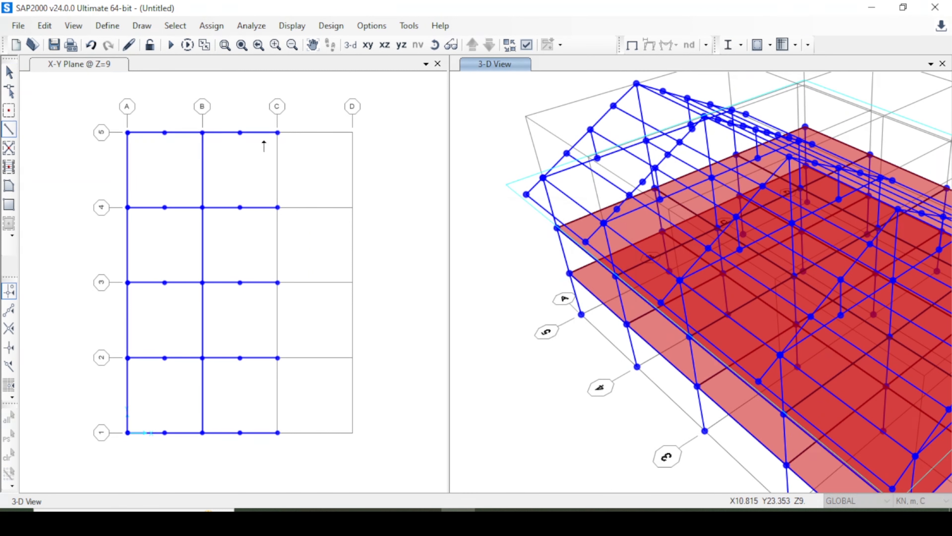
pyautogui.click(278, 207)
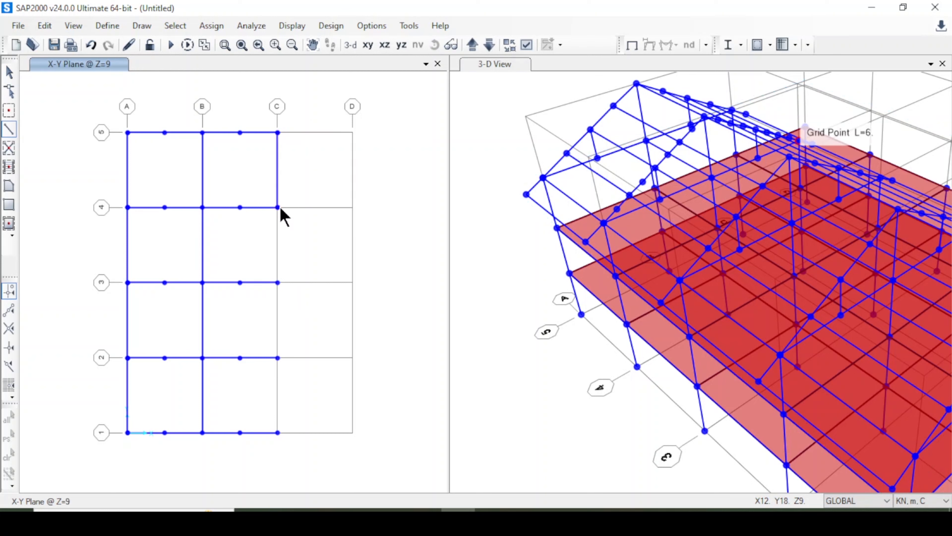
pyautogui.click(277, 432)
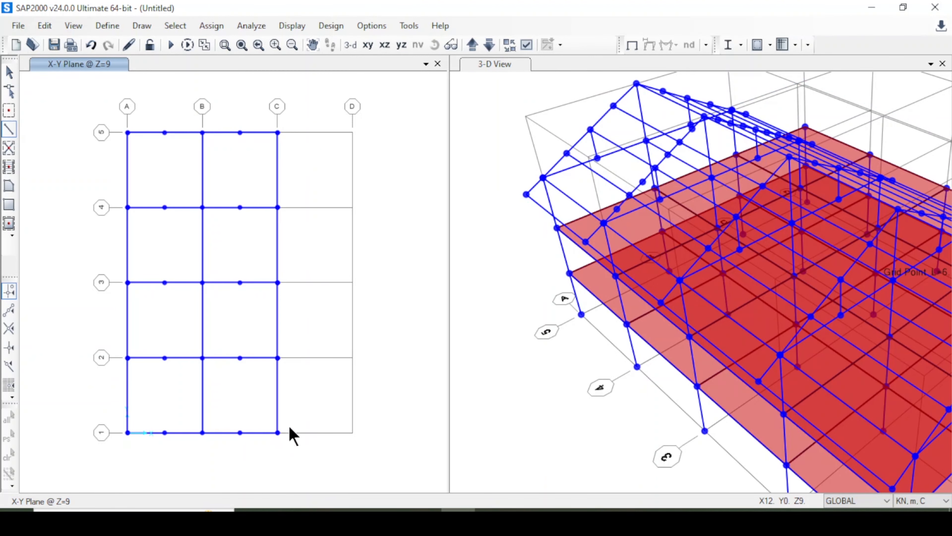
pyautogui.click(9, 72)
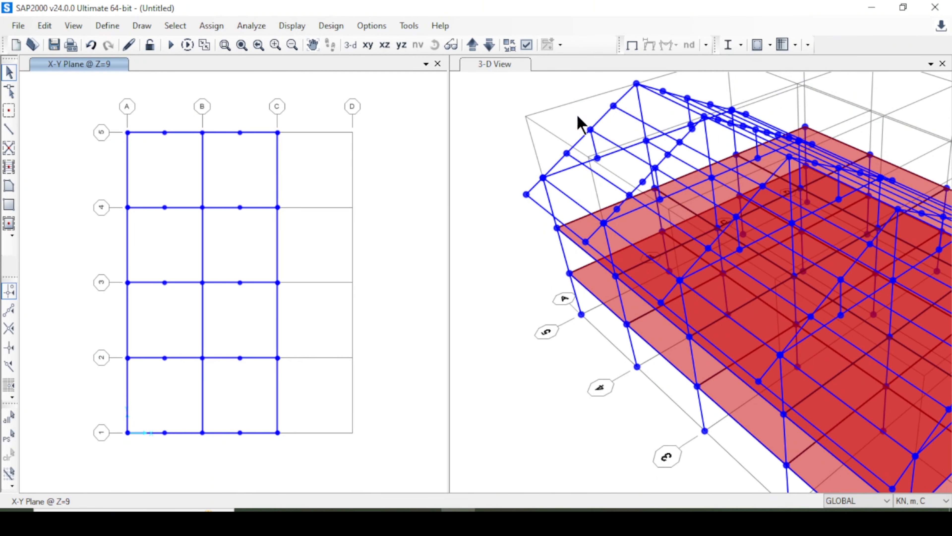
# Examine the eave-level beams and roof framing in 3-D from several sides, and return to the X-Y plan at Z=9.
pyautogui.click(484, 63)
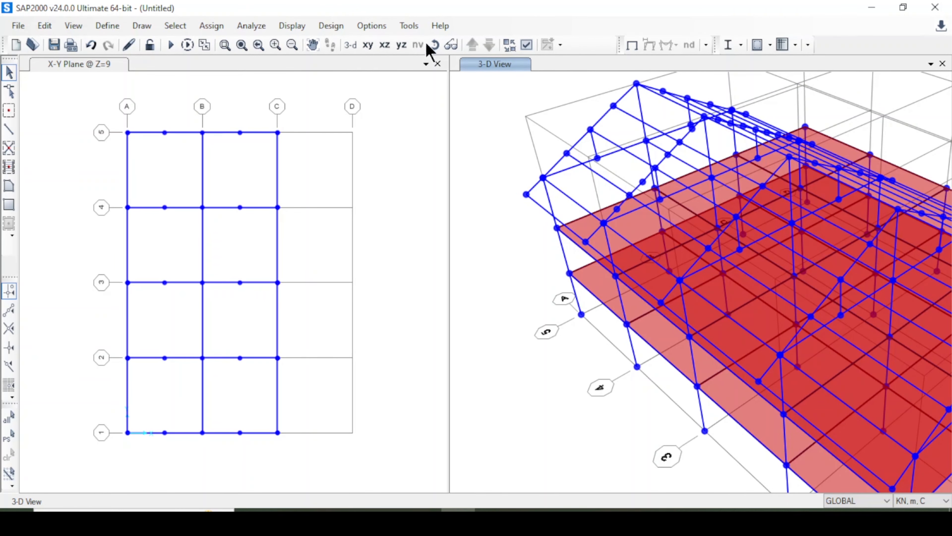
pyautogui.click(434, 45)
pyautogui.moveTo(529, 174); pyautogui.dragTo(627, 213)
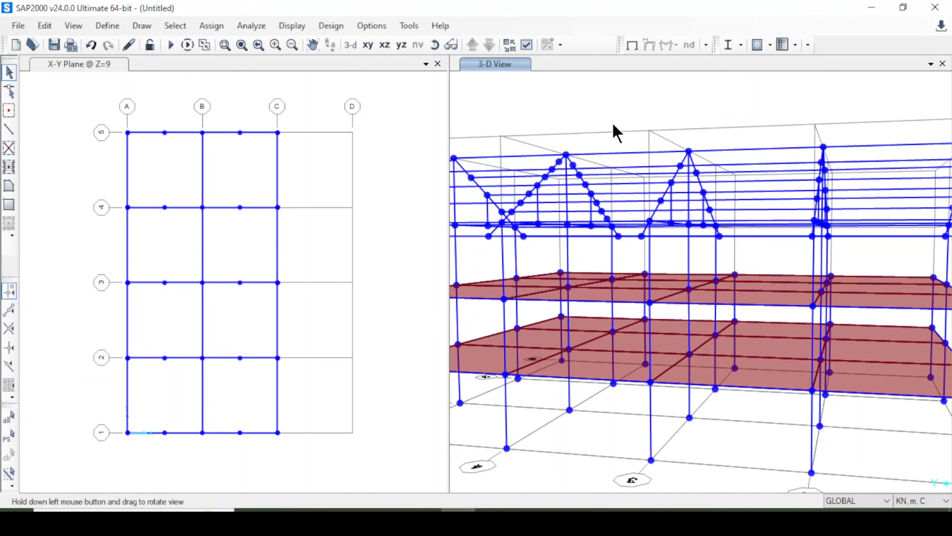
pyautogui.click(350, 44)
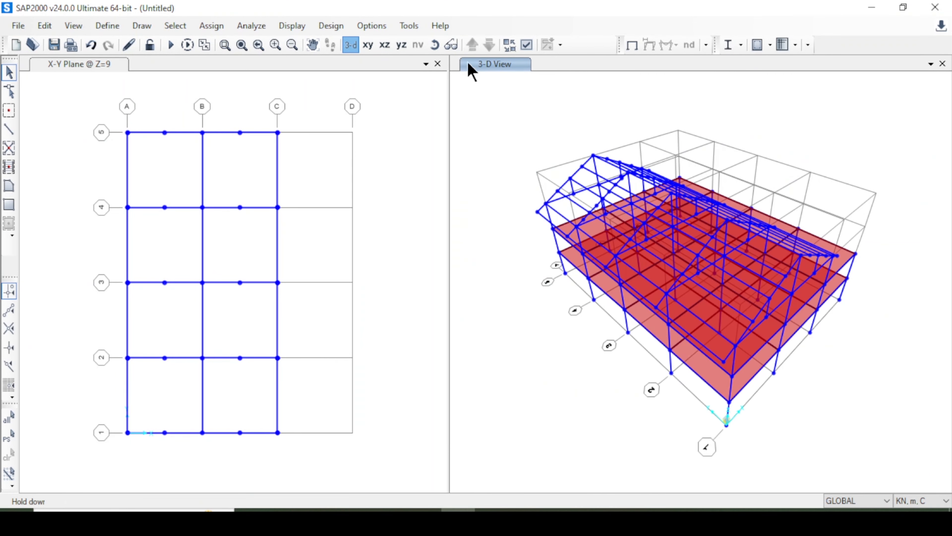
pyautogui.click(435, 45)
pyautogui.moveTo(886, 357); pyautogui.dragTo(532, 302)
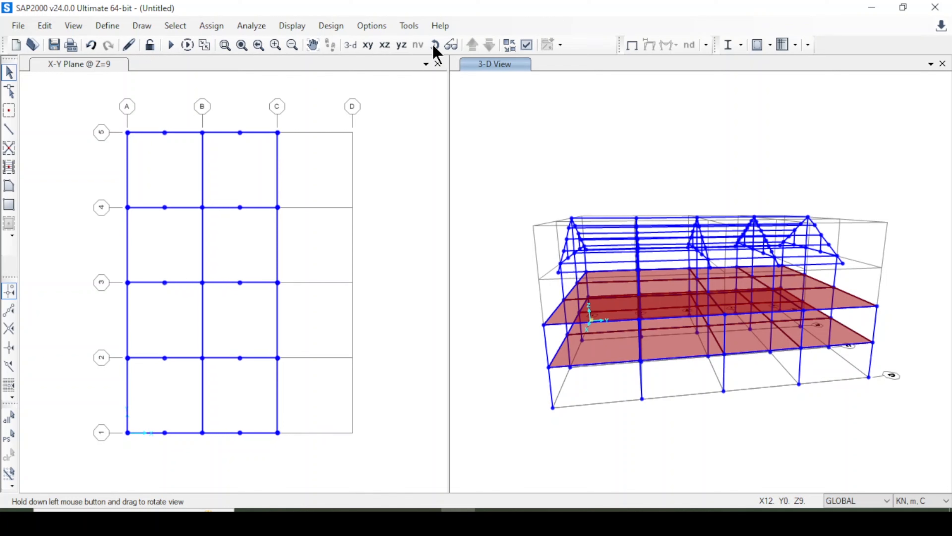
pyautogui.moveTo(536, 175); pyautogui.dragTo(623, 164)
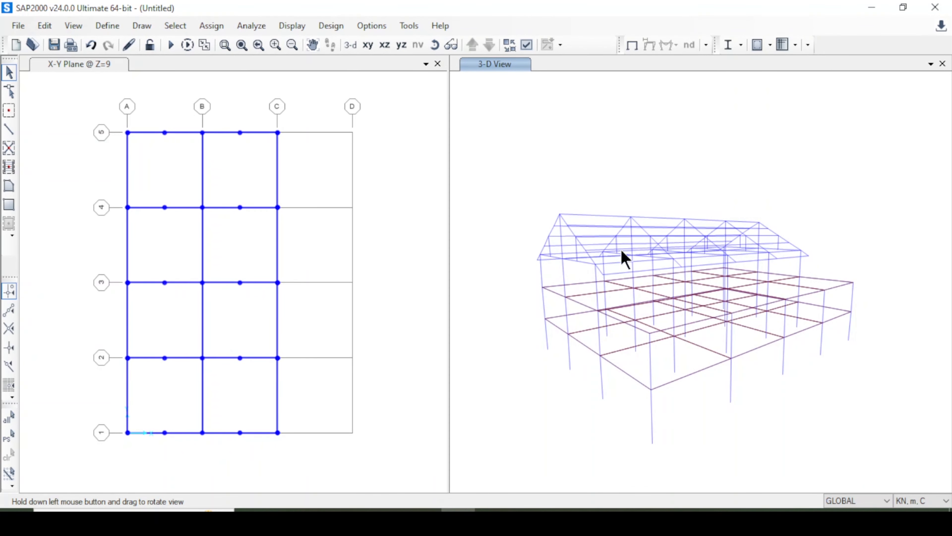
pyautogui.moveTo(623, 259); pyautogui.dragTo(602, 302)
pyautogui.click(403, 277)
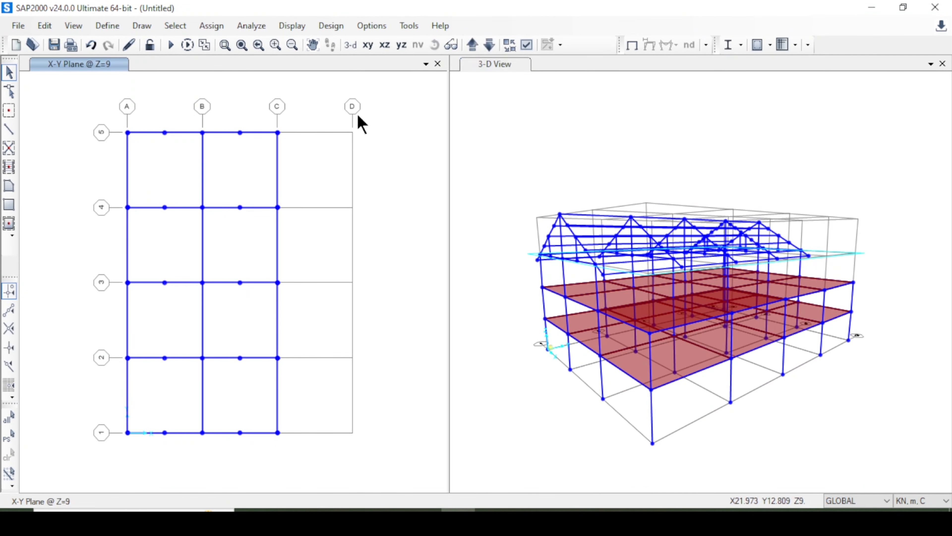
pyautogui.click(369, 47)
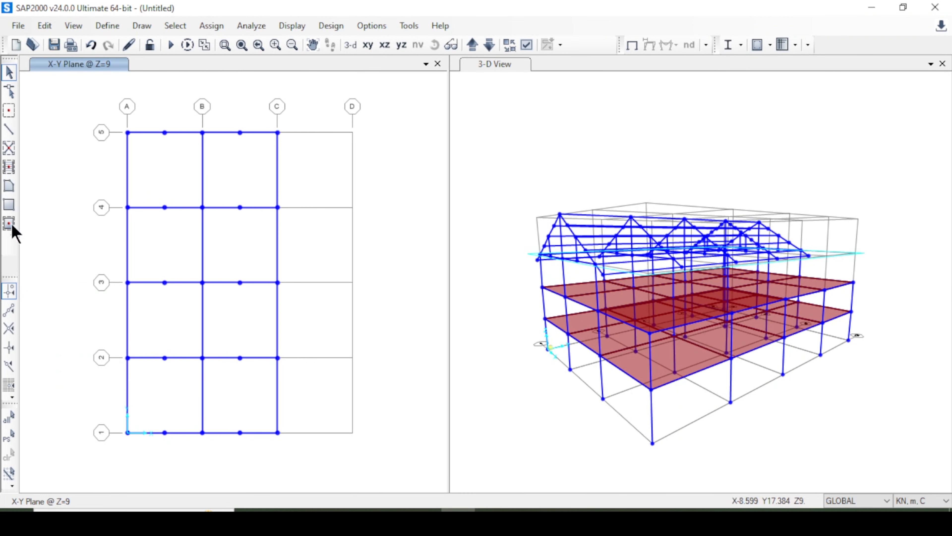
# Add Slab 120 floor areas at Z=9 in every bay between grid lines A and B, from grid 5 to grid 1.
pyautogui.click(15, 225)
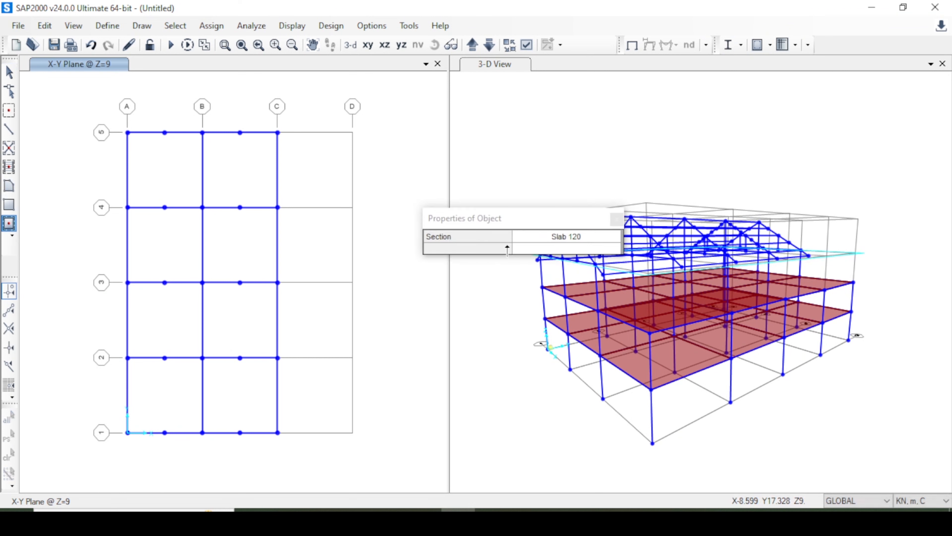
pyautogui.click(583, 243)
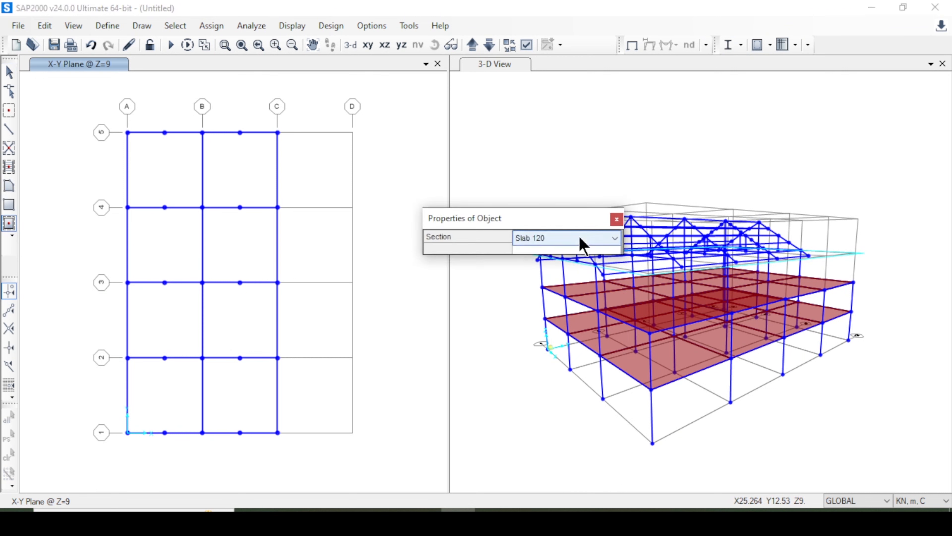
pyautogui.click(614, 218)
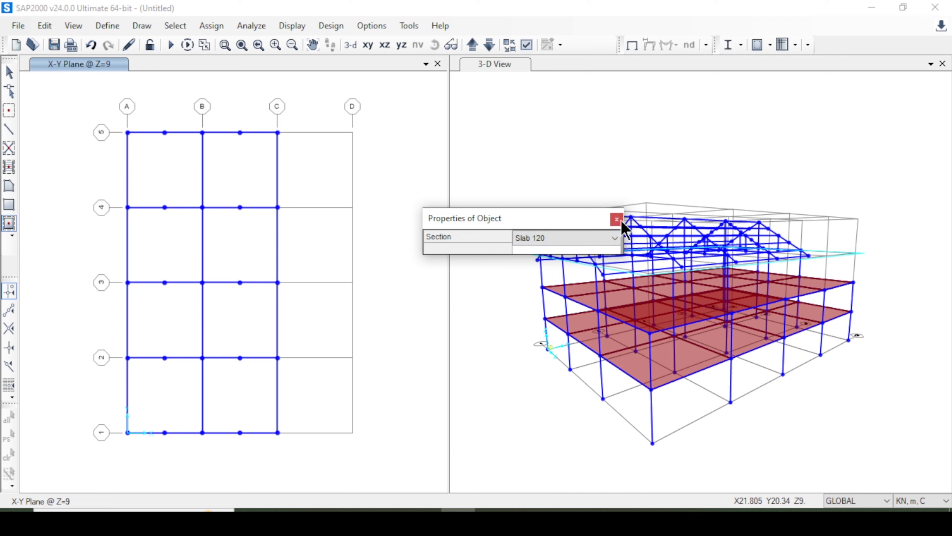
pyautogui.click(617, 219)
pyautogui.click(169, 178)
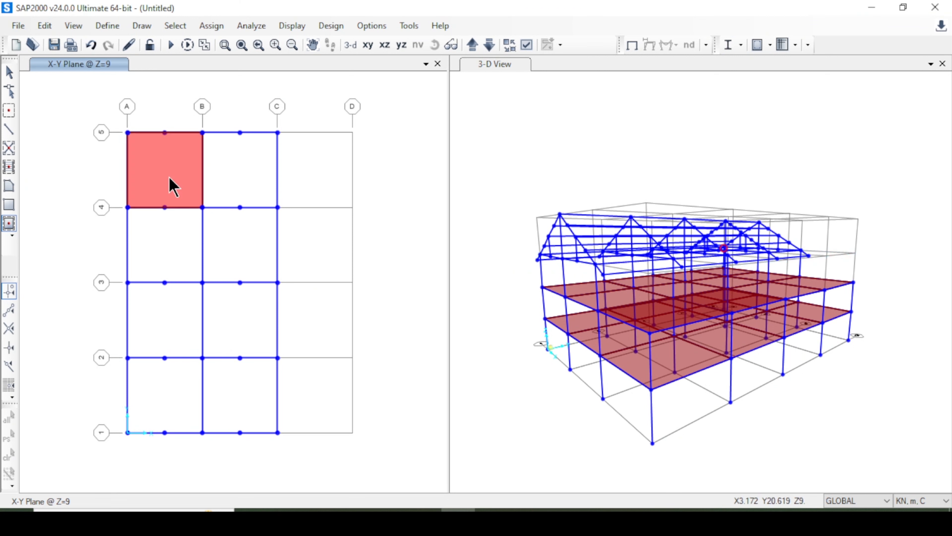
pyautogui.click(188, 248)
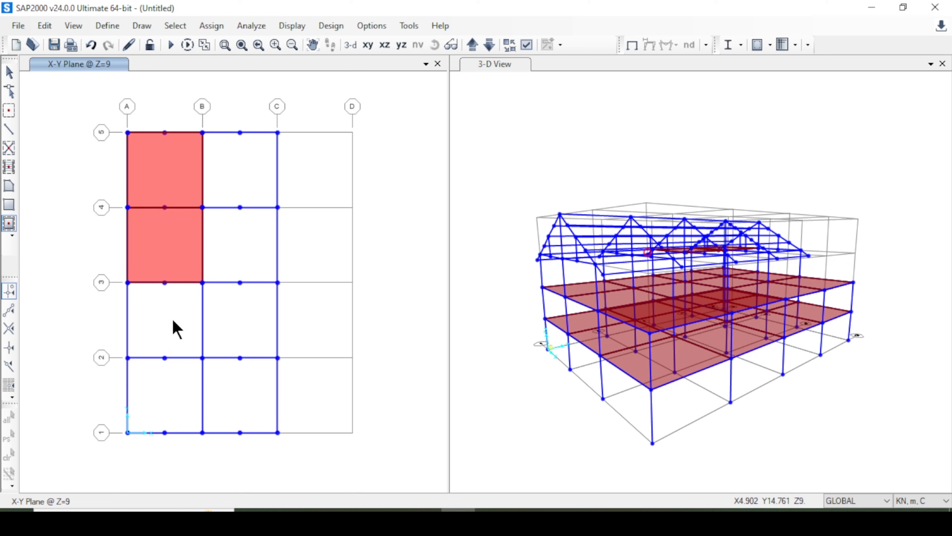
pyautogui.click(173, 329)
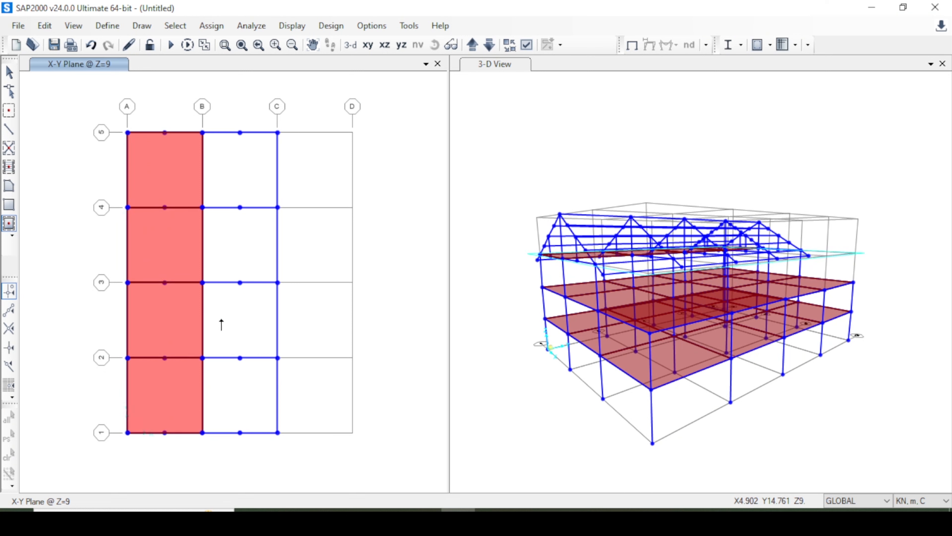
# Fill the four bays between grid lines B and C at Z=9 with Slab 120 areas, from grid 5 to grid 1.
pyautogui.click(495, 70)
pyautogui.click(435, 45)
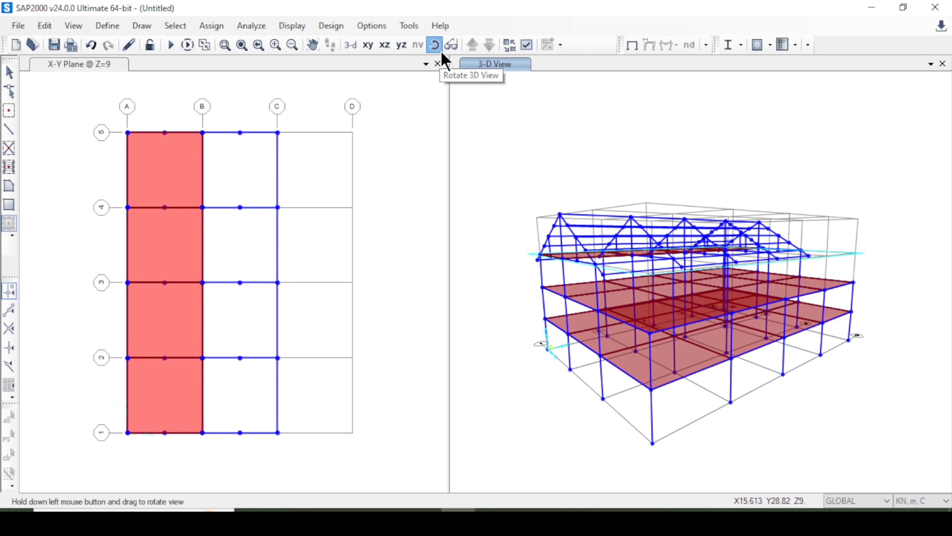
pyautogui.moveTo(675, 243); pyautogui.dragTo(801, 233)
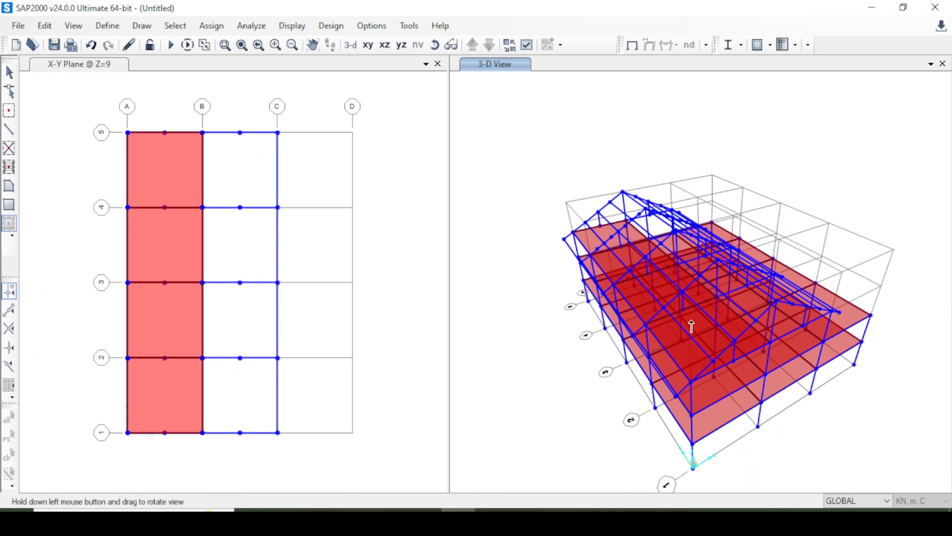
pyautogui.moveTo(465, 67); pyautogui.dragTo(288, 197)
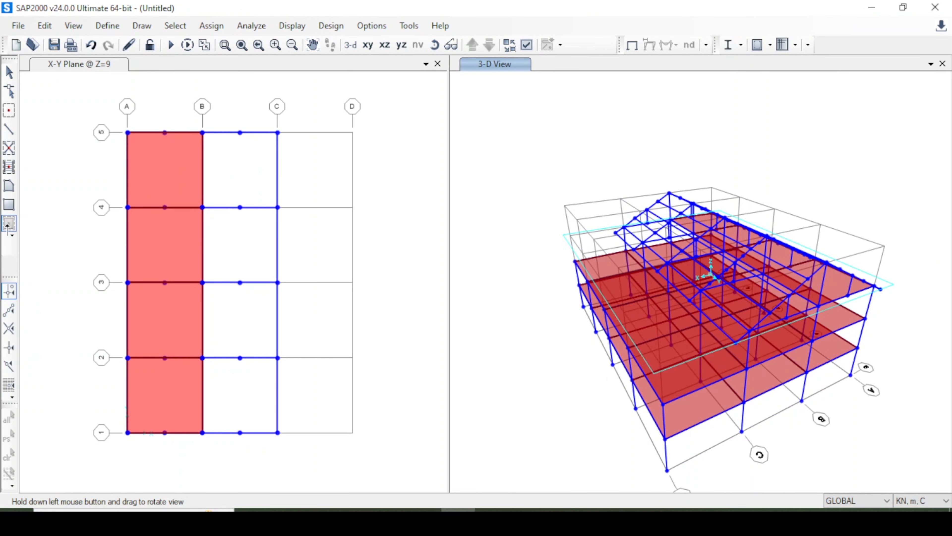
pyautogui.click(108, 63)
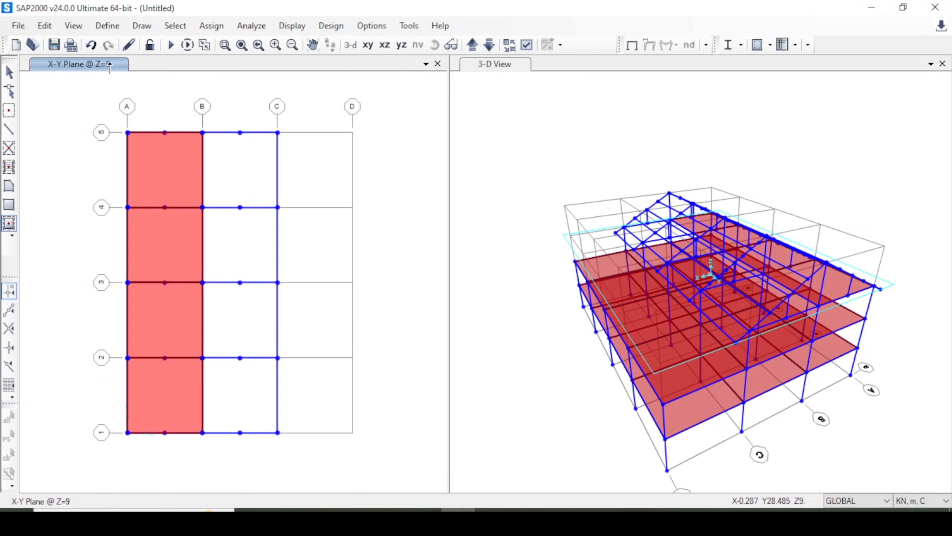
pyautogui.click(247, 177)
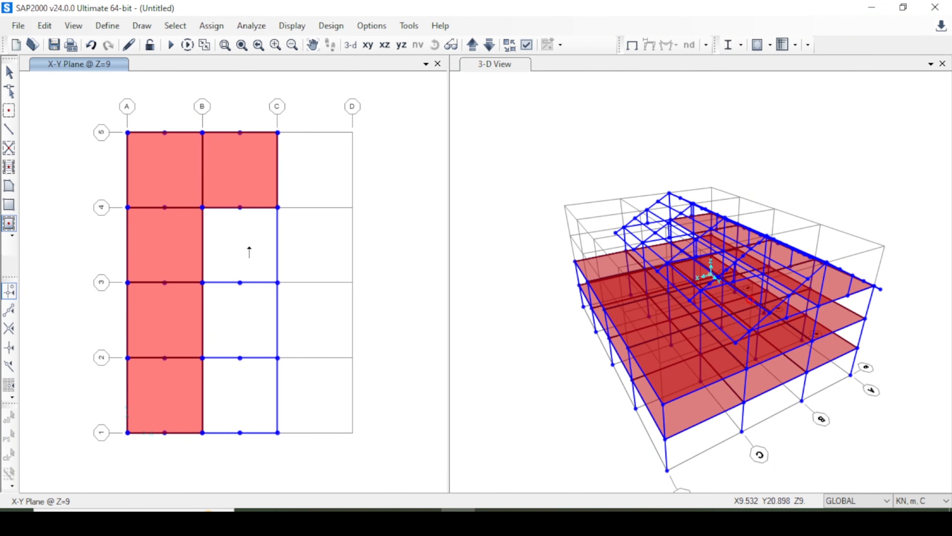
pyautogui.click(247, 266)
pyautogui.click(255, 322)
pyautogui.click(261, 398)
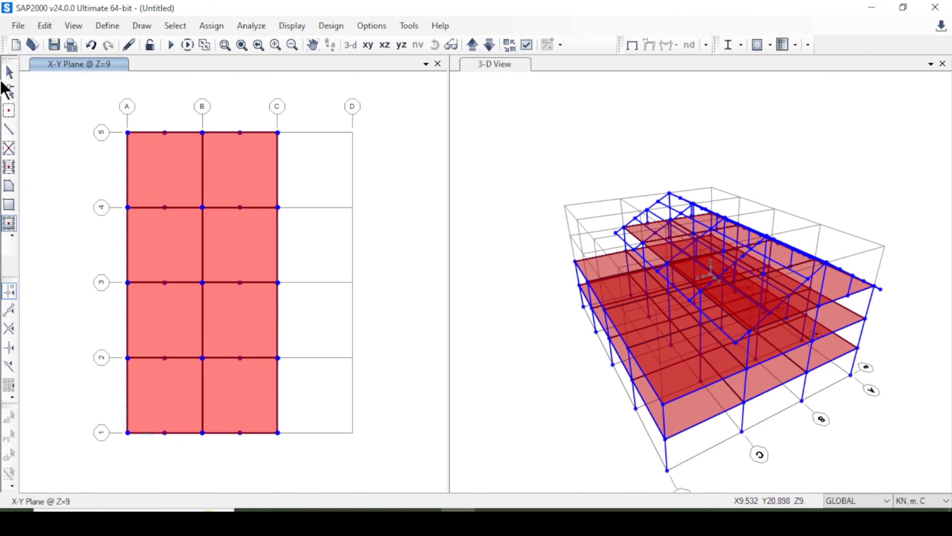
pyautogui.click(9, 73)
# Examine the Z=9 slabs and the roof framing above them in 3-D from several sides.
pyautogui.click(468, 64)
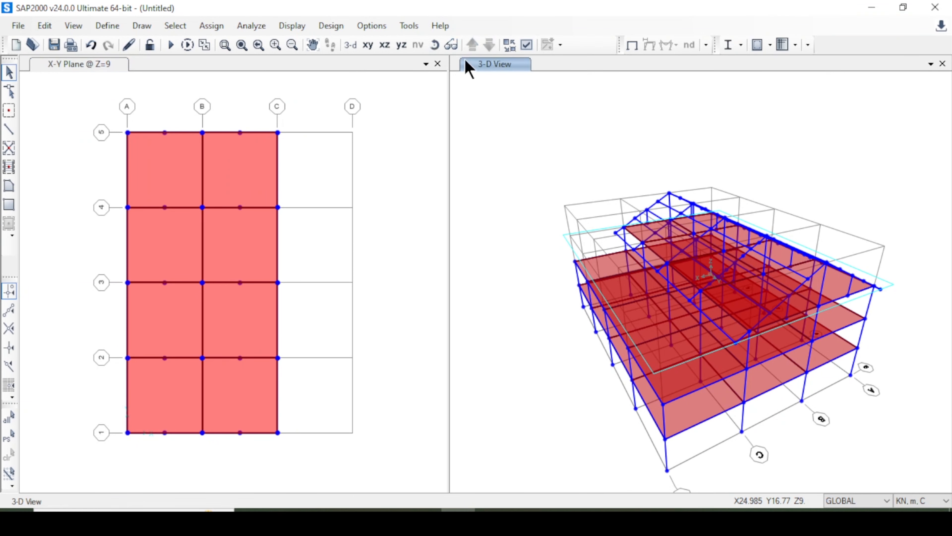
pyautogui.click(435, 44)
pyautogui.moveTo(545, 180); pyautogui.dragTo(701, 266)
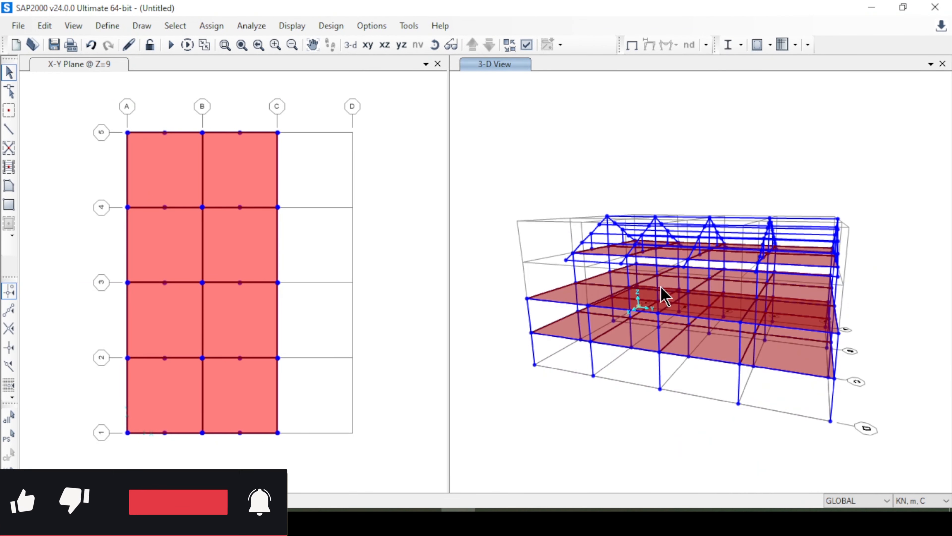
pyautogui.click(435, 44)
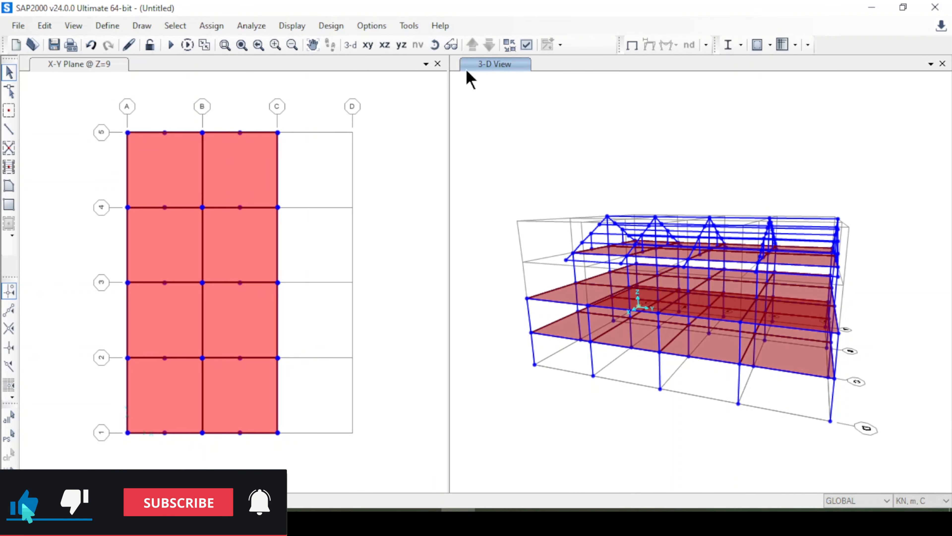
pyautogui.moveTo(559, 148); pyautogui.dragTo(761, 180)
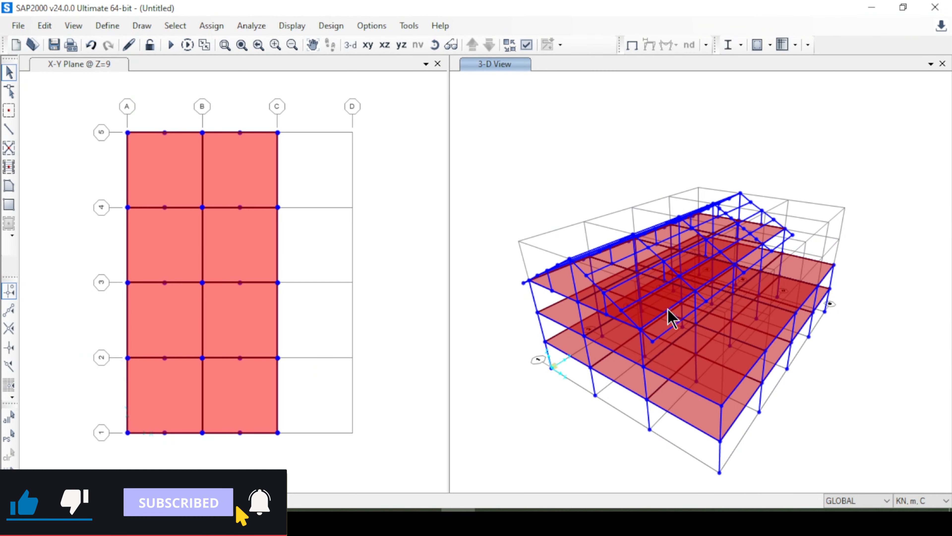
pyautogui.click(436, 45)
pyautogui.moveTo(543, 210); pyautogui.dragTo(641, 334)
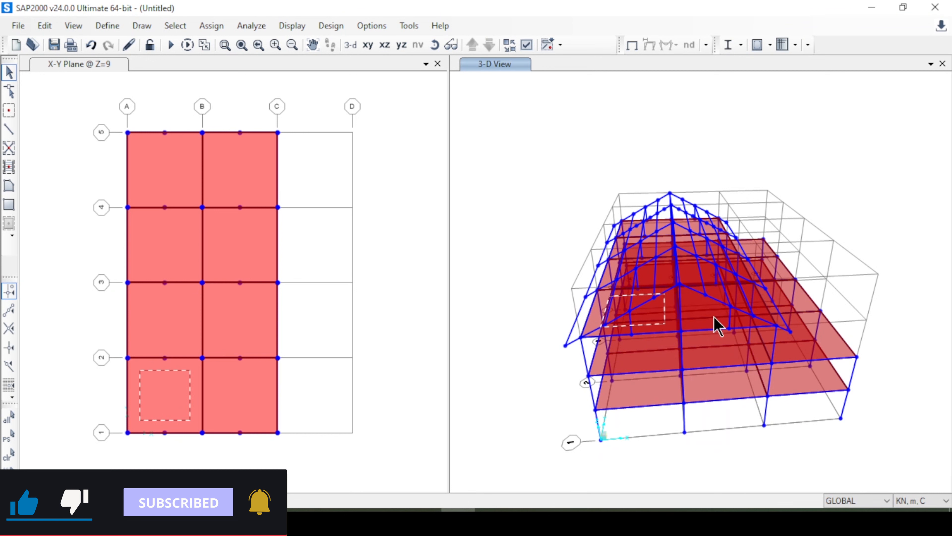
pyautogui.click(241, 394)
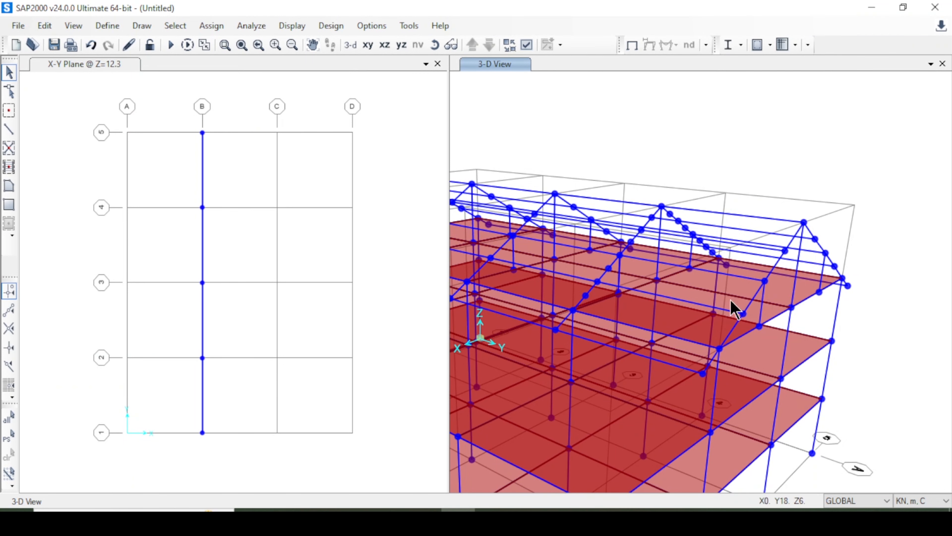
# Start a new shell-type area section and name it Roof Slab.
pyautogui.click(107, 26)
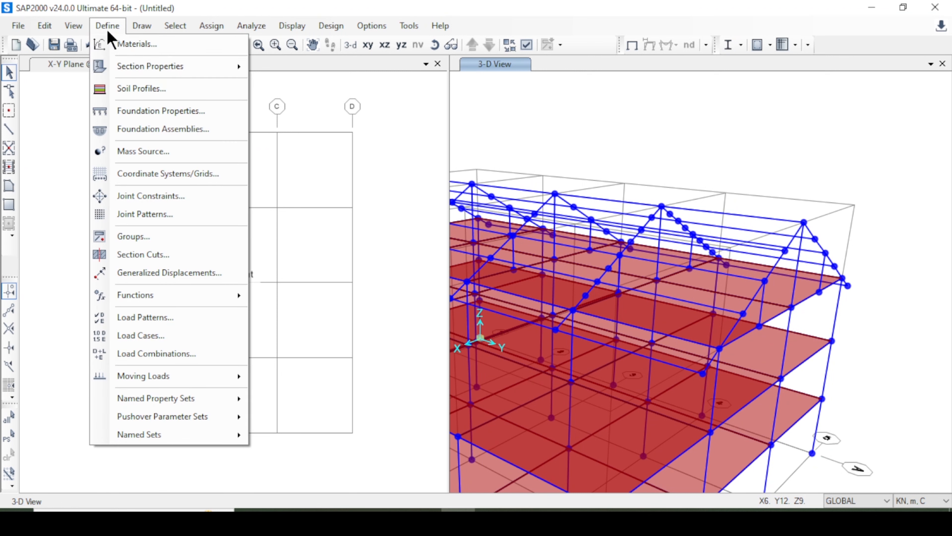
pyautogui.moveTo(161, 70)
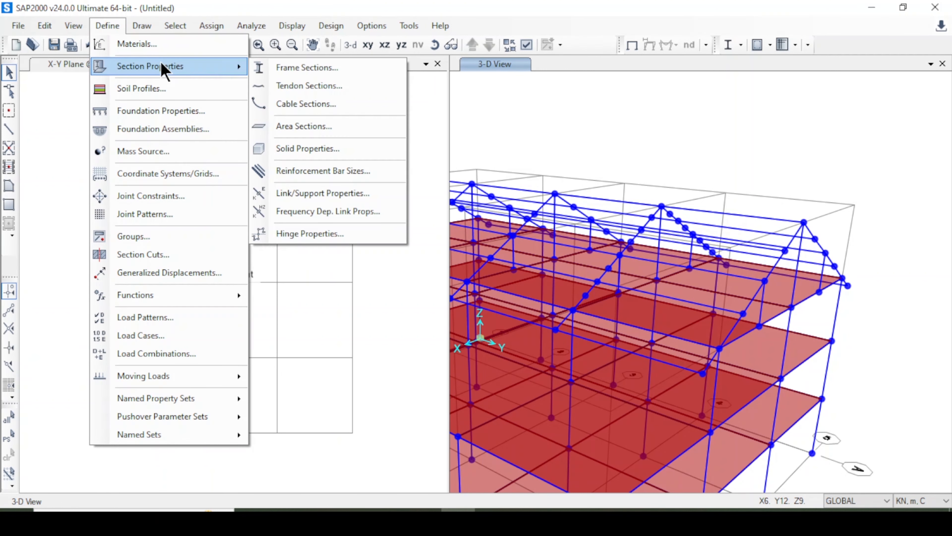
pyautogui.click(324, 127)
pyautogui.click(495, 205)
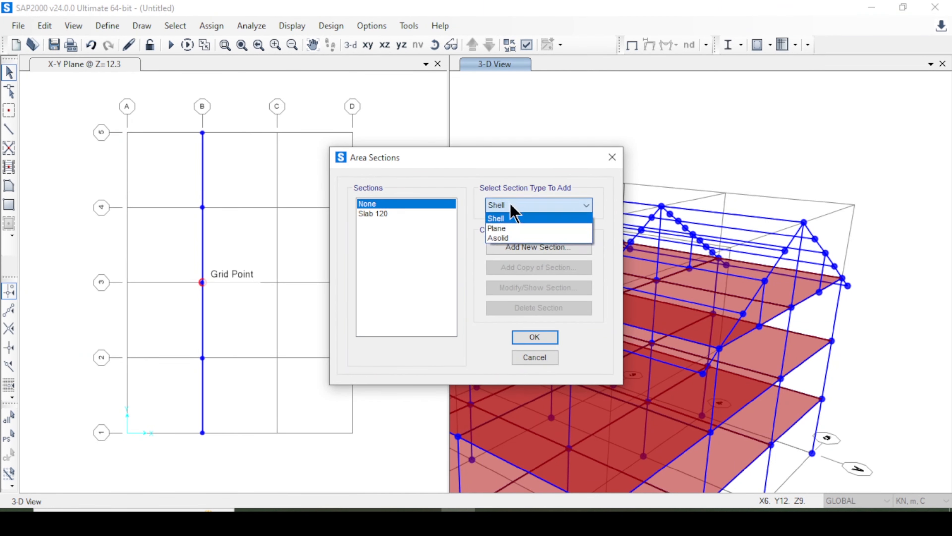
pyautogui.click(495, 215)
pyautogui.click(529, 248)
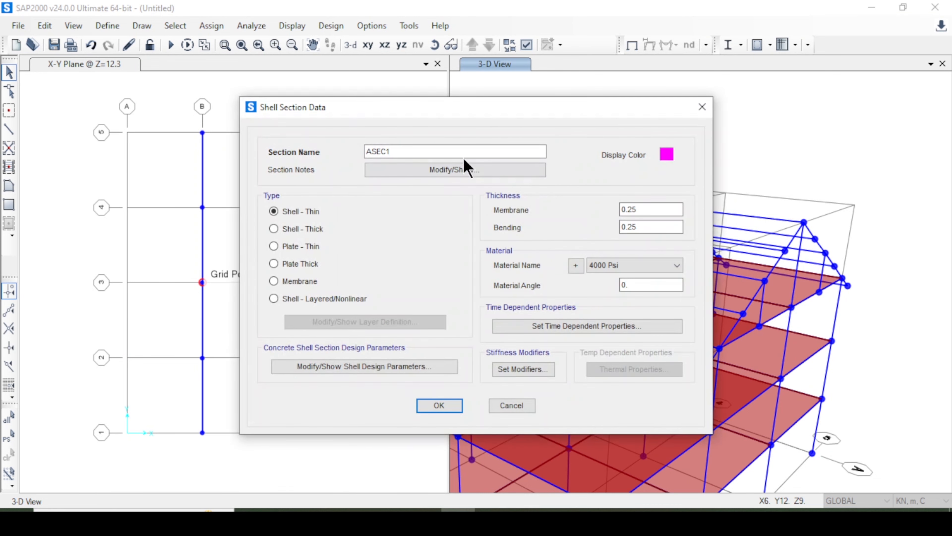
pyautogui.click(457, 151)
pyautogui.doubleClick(458, 151)
pyautogui.write('Roof Slab')
# Define the Roof Slab section as a membrane with 0.10 m membrane and bending thickness and 3000Psi material.
pyautogui.click(308, 282)
pyautogui.click(646, 210)
pyautogui.click(659, 266)
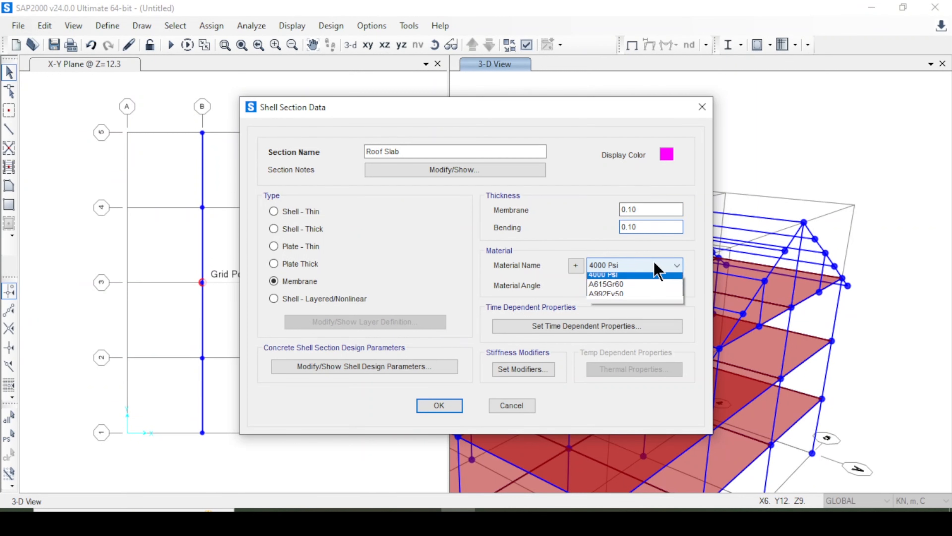
pyautogui.click(643, 277)
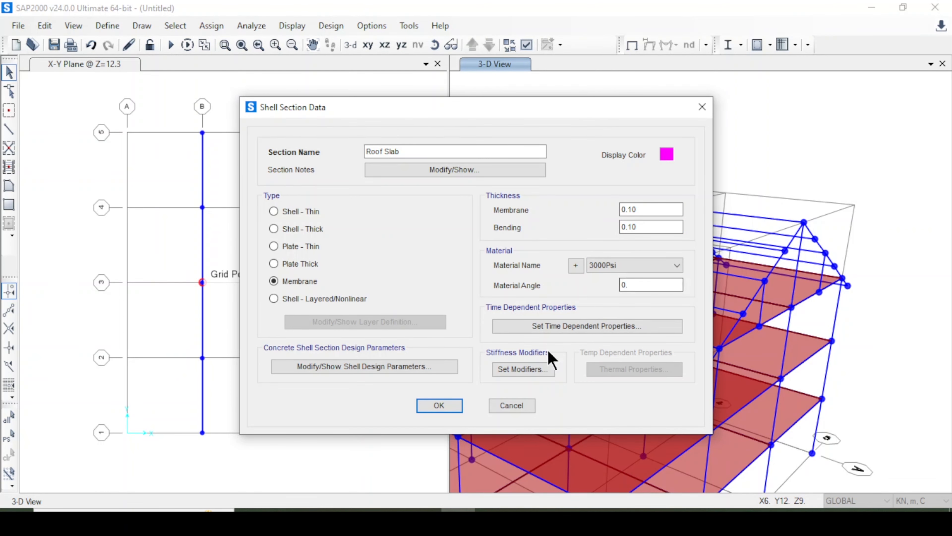
pyautogui.click(452, 408)
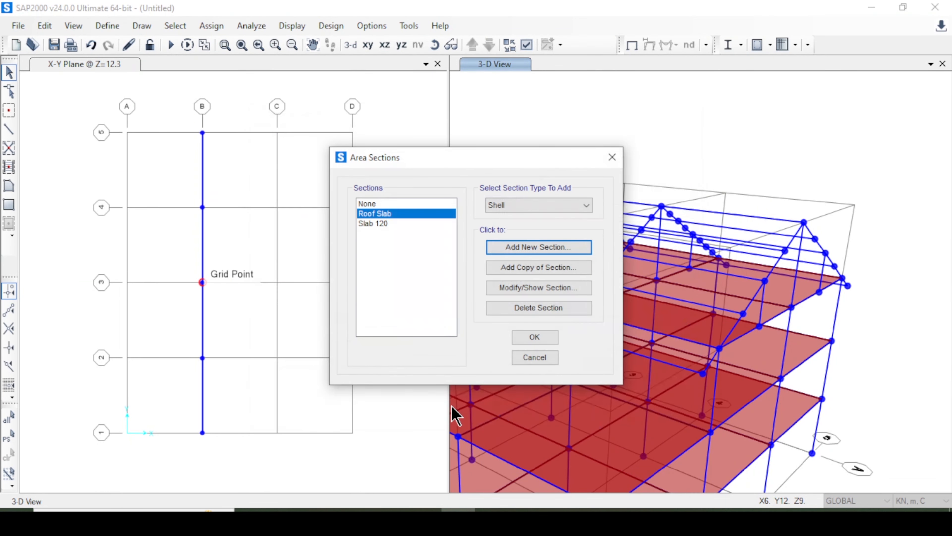
pyautogui.click(536, 338)
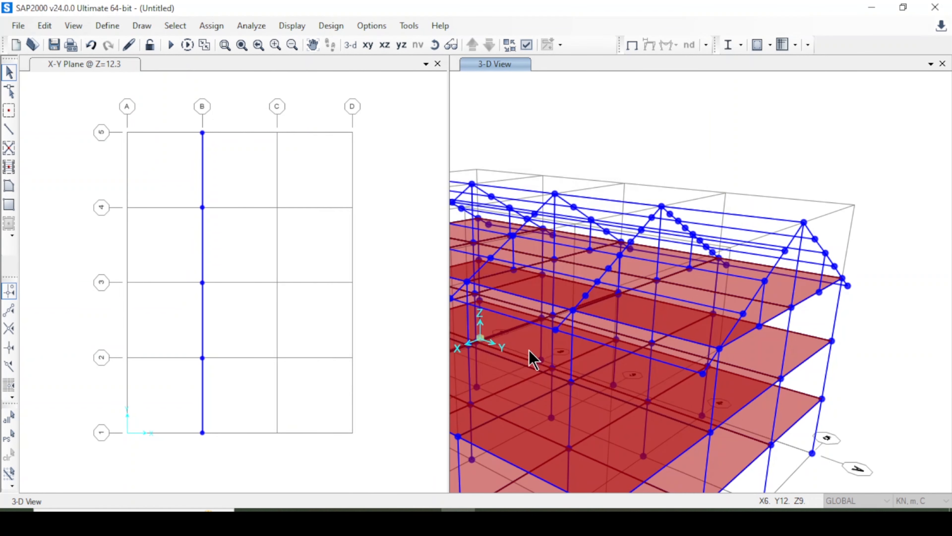
# Draw a Roof Slab poly area on the grid C side roof slope between grids 5 and 4, from ridge to eave.
pyautogui.click(11, 187)
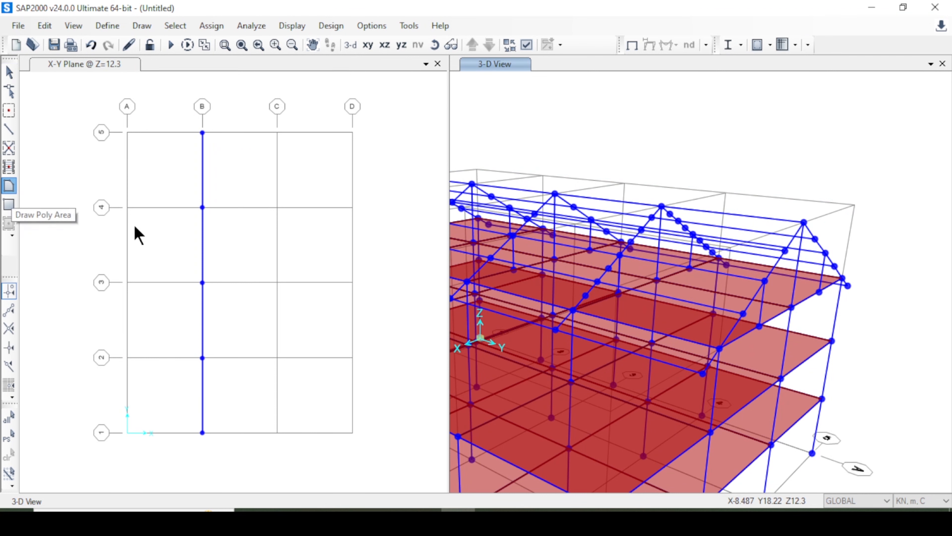
pyautogui.click(335, 189)
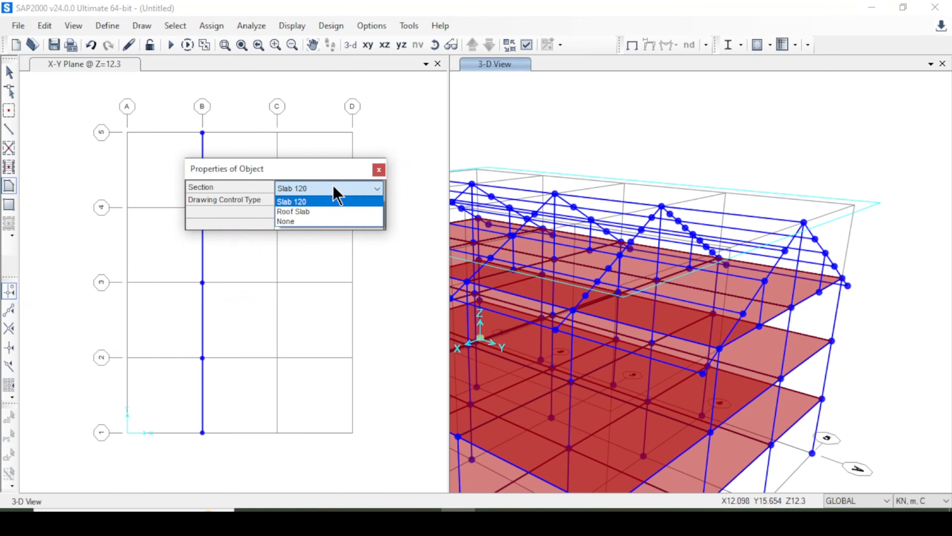
pyautogui.click(322, 211)
pyautogui.click(378, 171)
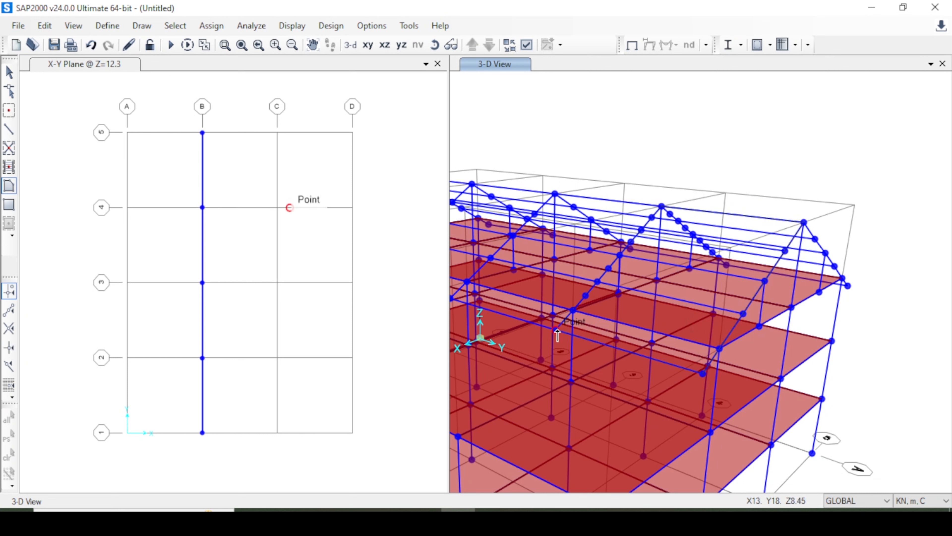
pyautogui.click(704, 374)
pyautogui.press('Escape')
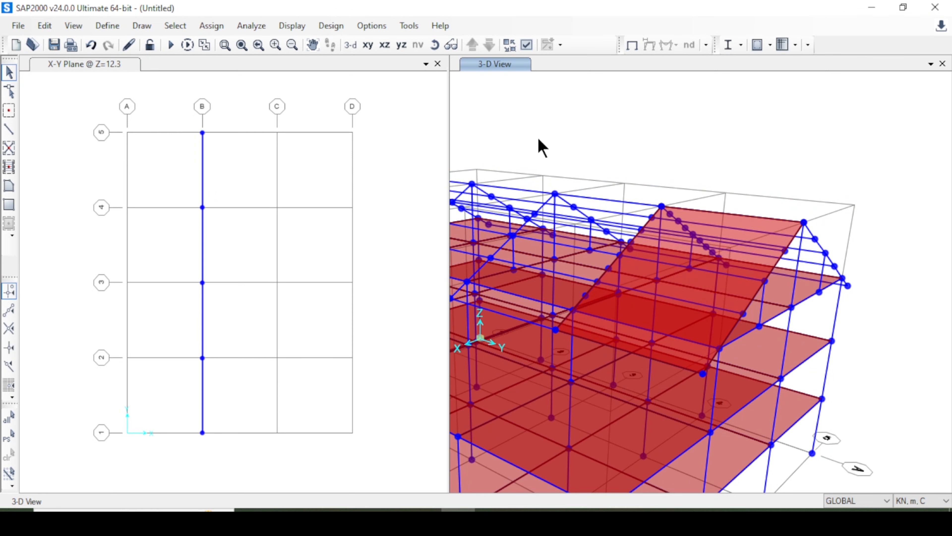
# Draw Roof Slab poly areas on the same roof slope between grids 4 and 3 and between grids 3 and 2.
pyautogui.click(312, 44)
pyautogui.moveTo(589, 147); pyautogui.dragTo(716, 156)
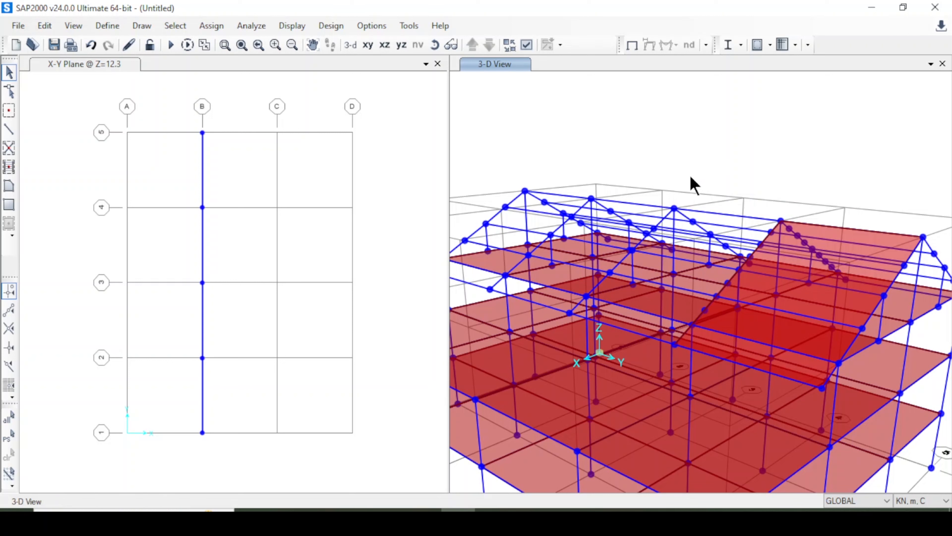
pyautogui.click(9, 184)
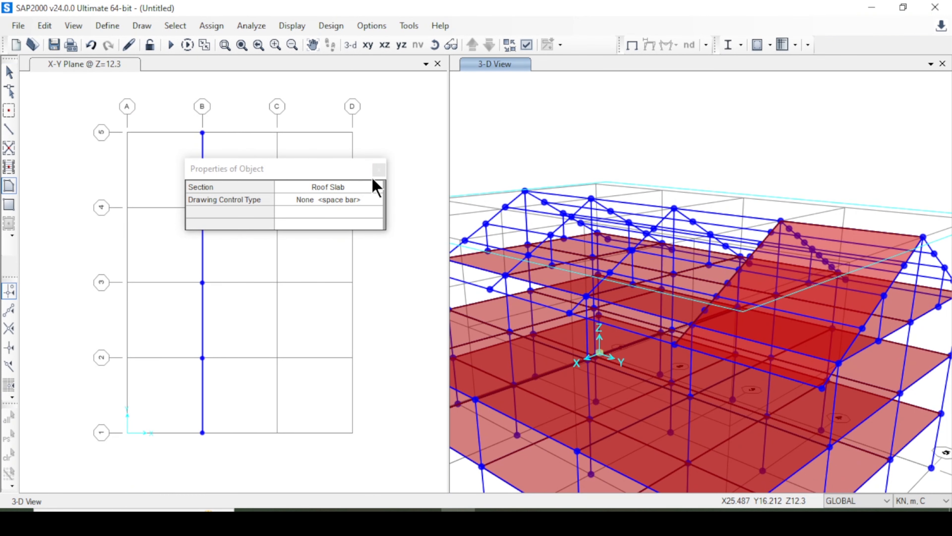
pyautogui.click(379, 170)
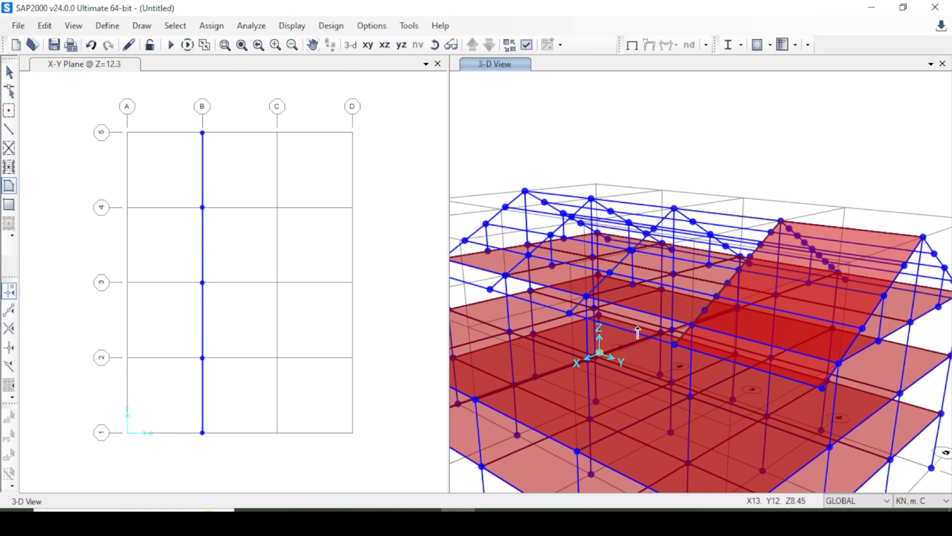
pyautogui.click(674, 345)
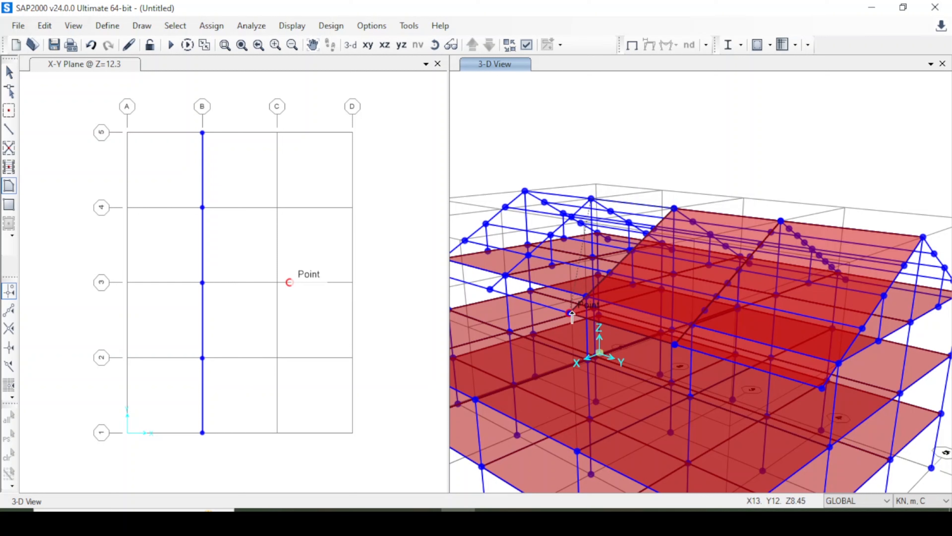
pyautogui.doubleClick(591, 199)
pyautogui.click(313, 46)
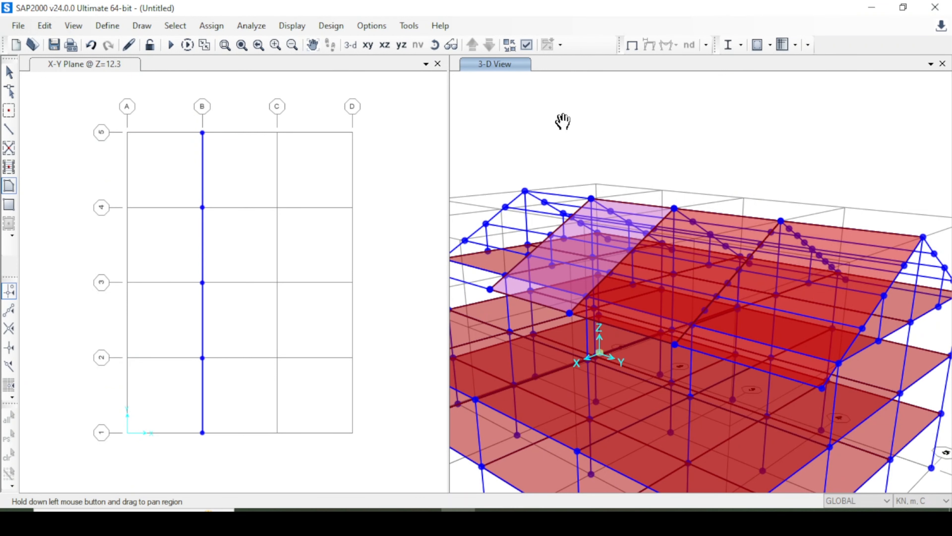
# Draw a Roof Slab poly area on the grid C side roof slope between grids 2 and 1, from ridge to eave.
pyautogui.moveTo(563, 121); pyautogui.dragTo(684, 149)
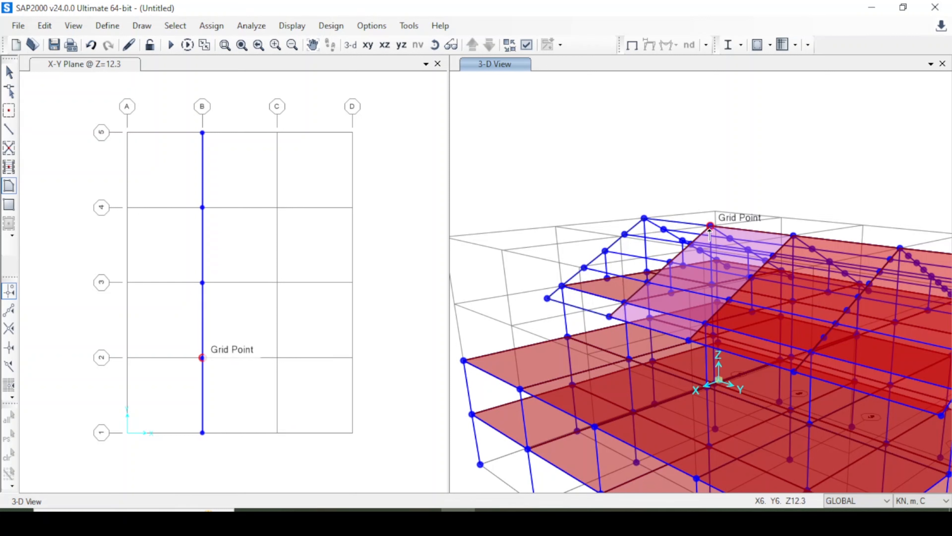
pyautogui.click(643, 218)
pyautogui.press('Return')
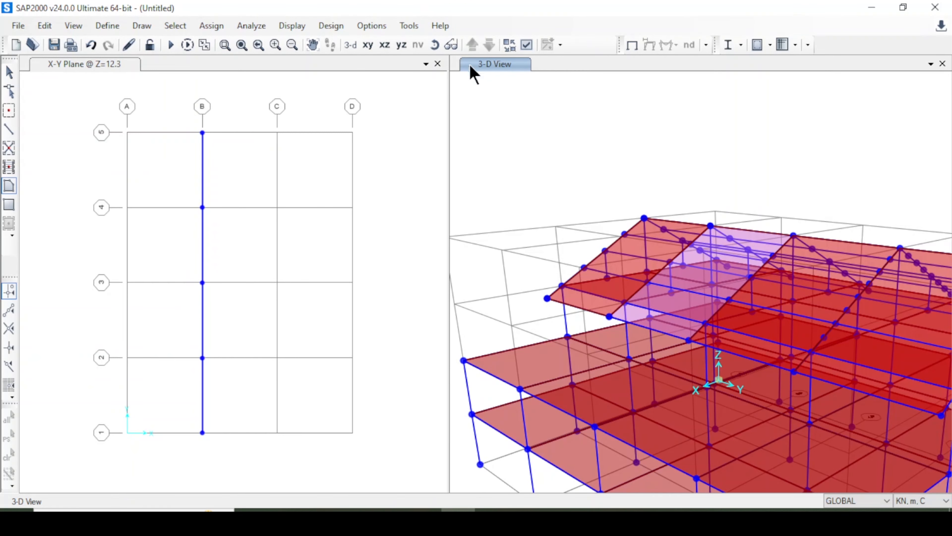
# Draw a Roof Slab poly area on the grid A side roof slope between grids 1 and 2, from ridge to eave.
pyautogui.click(435, 45)
pyautogui.moveTo(568, 142); pyautogui.dragTo(945, 172)
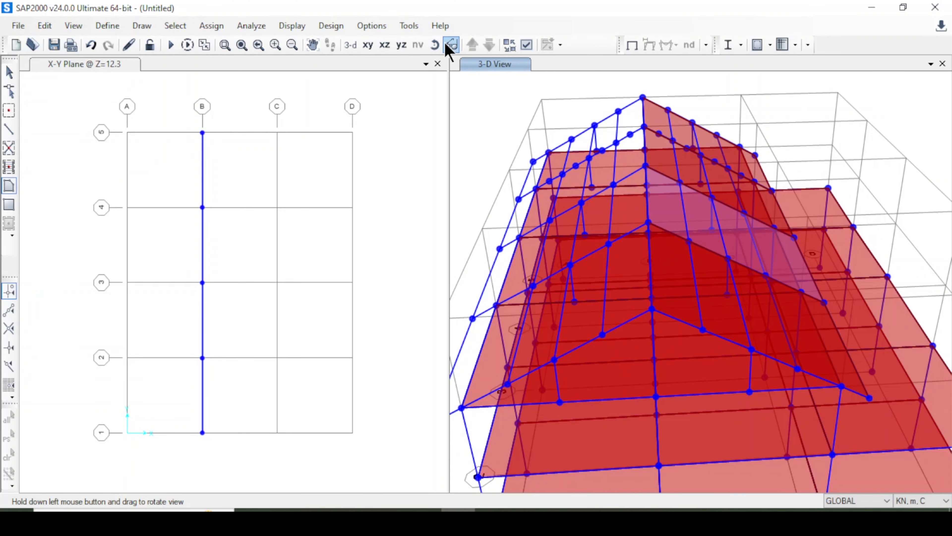
pyautogui.click(435, 45)
pyautogui.moveTo(570, 153); pyautogui.dragTo(714, 138)
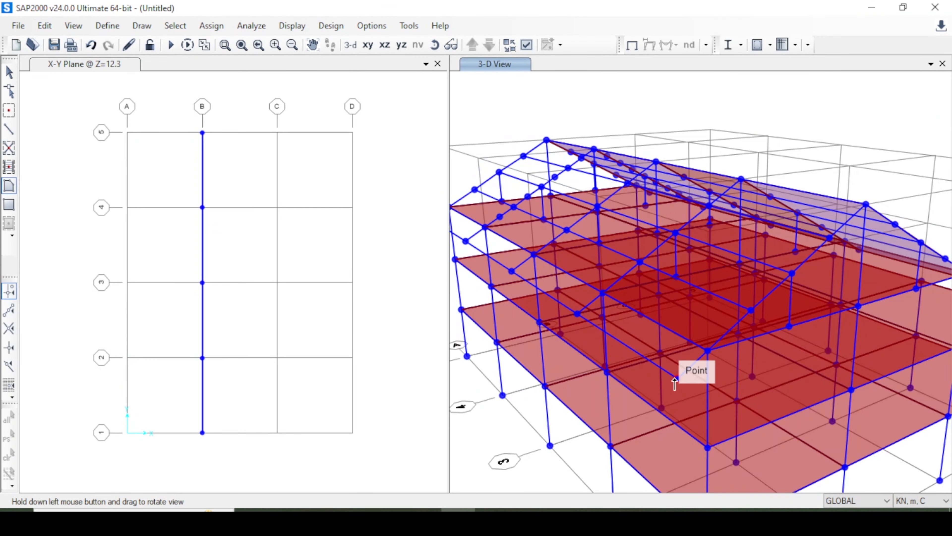
pyautogui.click(677, 378)
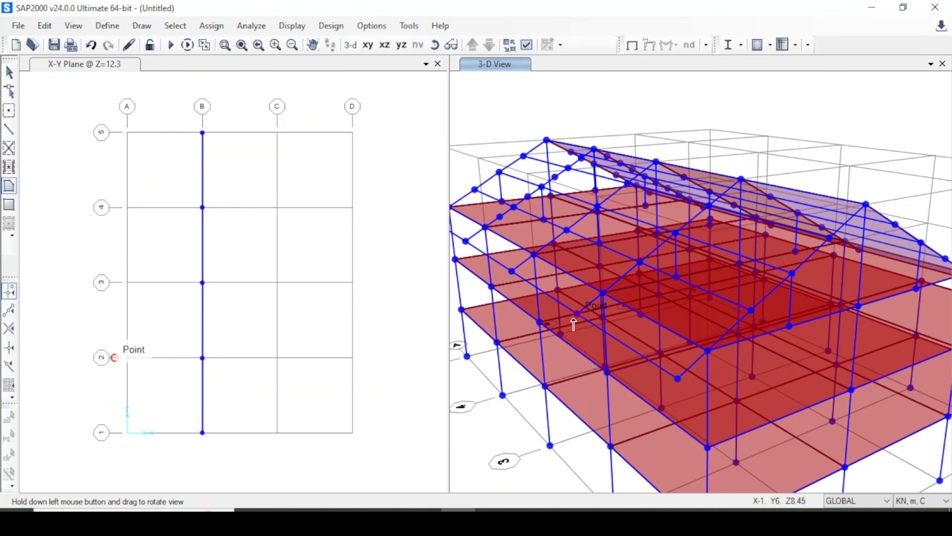
pyautogui.doubleClick(676, 378)
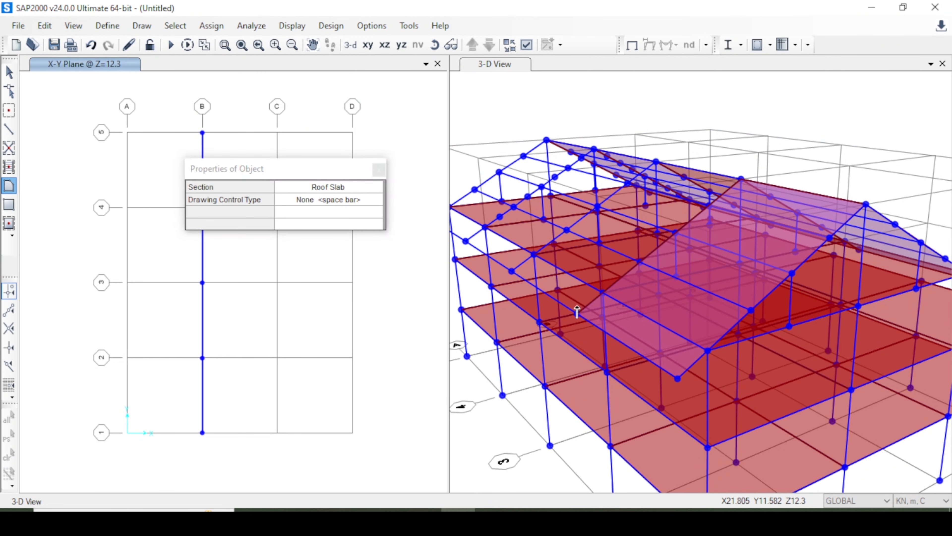
pyautogui.click(379, 171)
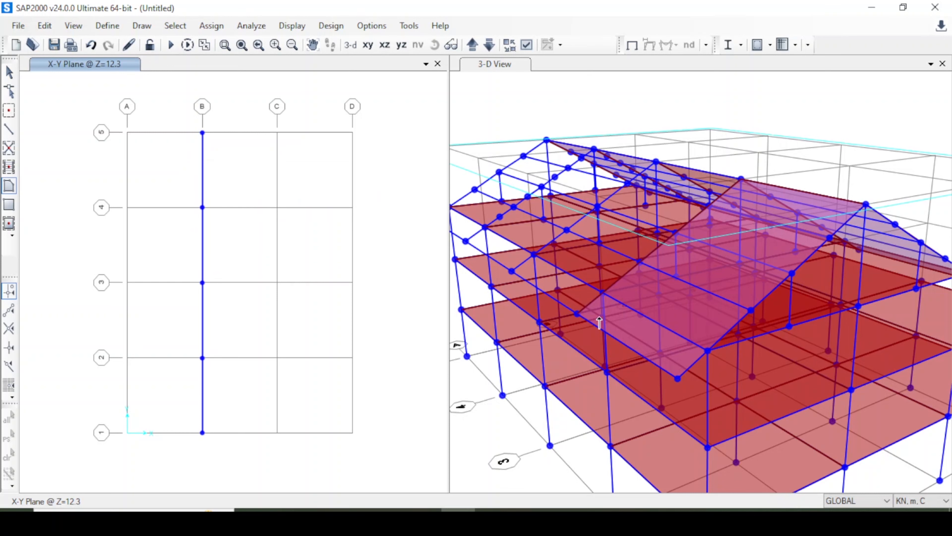
# Draw Roof Slab poly areas on the grid A side slope between grids 2 and 3, 3 and 4, and 4 and 5.
pyautogui.click(577, 313)
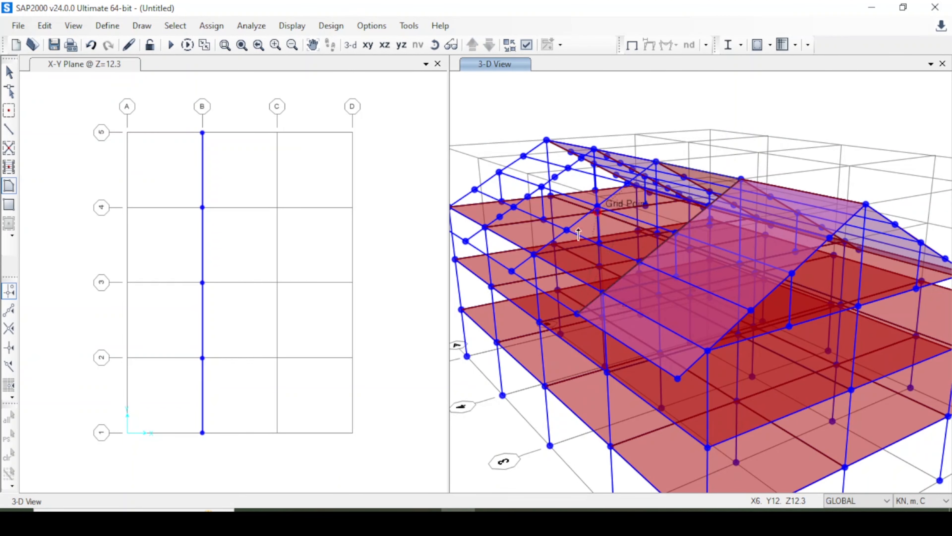
pyautogui.click(576, 315)
pyautogui.click(512, 272)
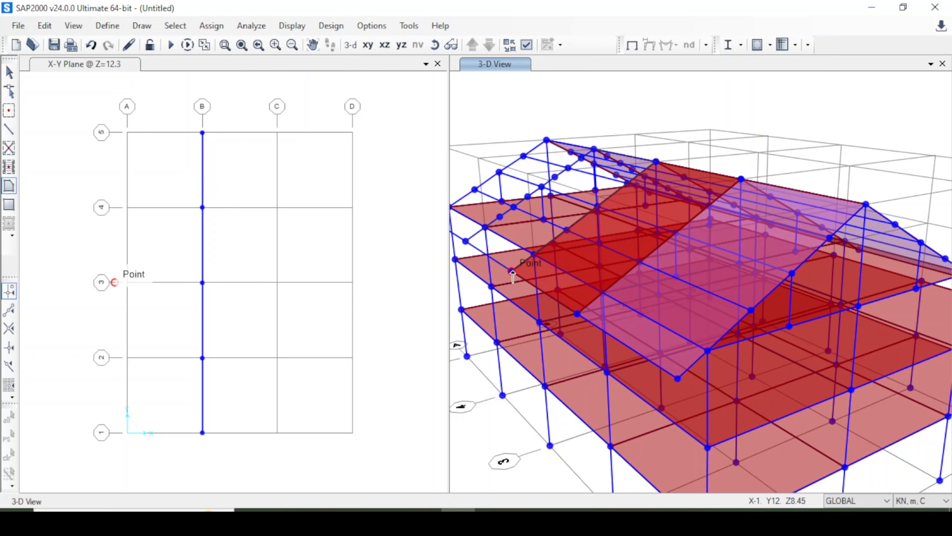
pyautogui.click(313, 45)
pyautogui.moveTo(513, 129); pyautogui.dragTo(591, 159)
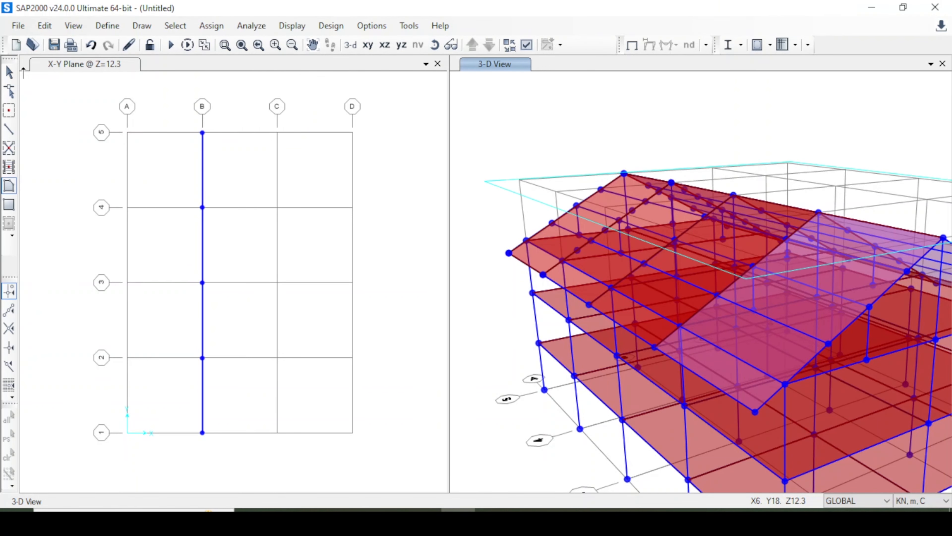
pyautogui.click(9, 72)
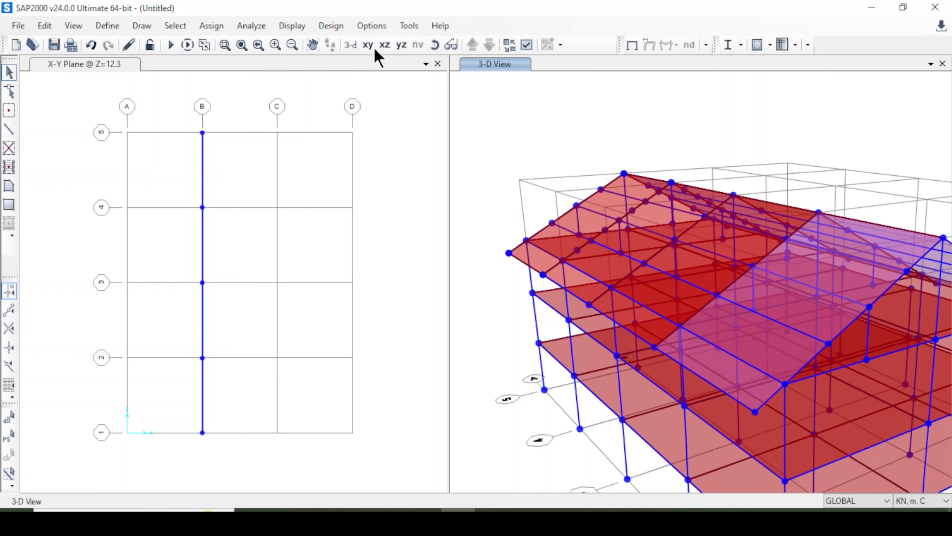
# Set the view type of the 3-D view to Extrude in the general display options.
pyautogui.click(351, 44)
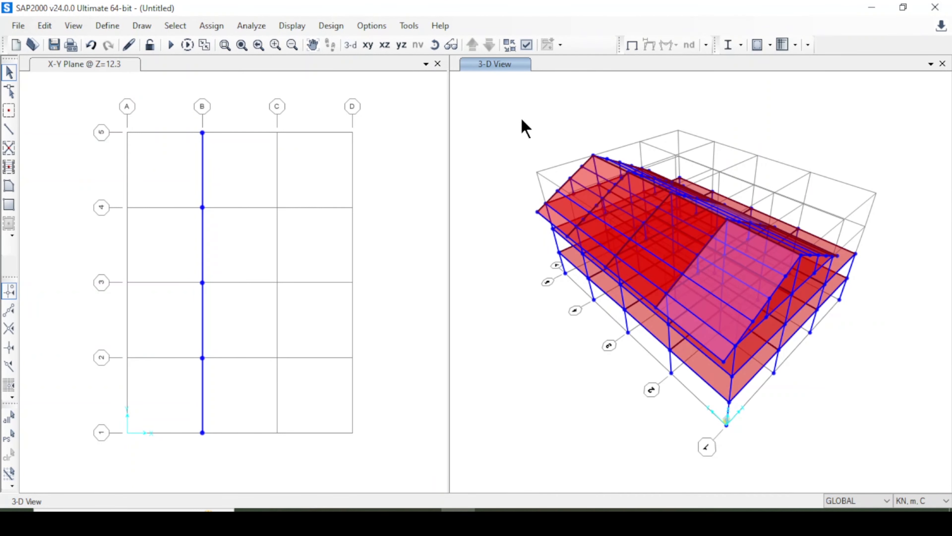
pyautogui.click(435, 45)
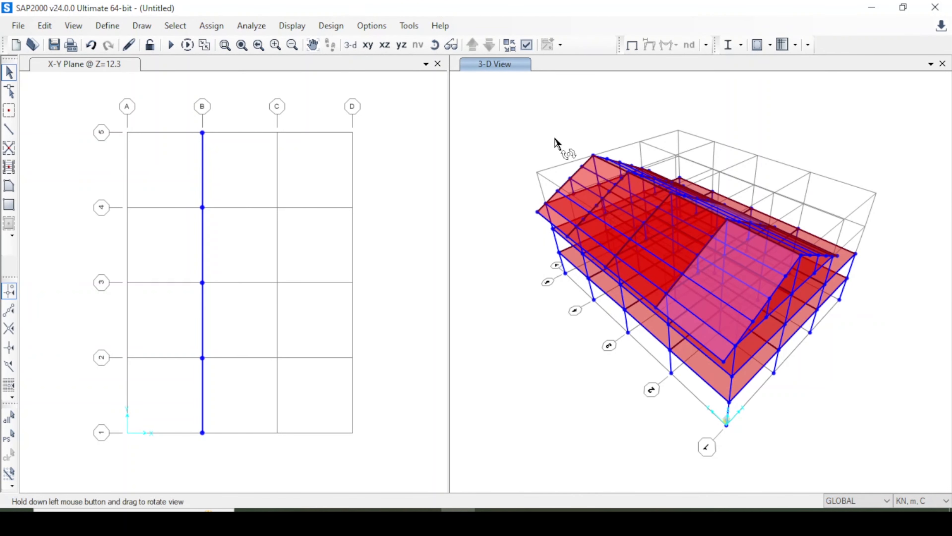
pyautogui.moveTo(559, 145); pyautogui.dragTo(600, 110)
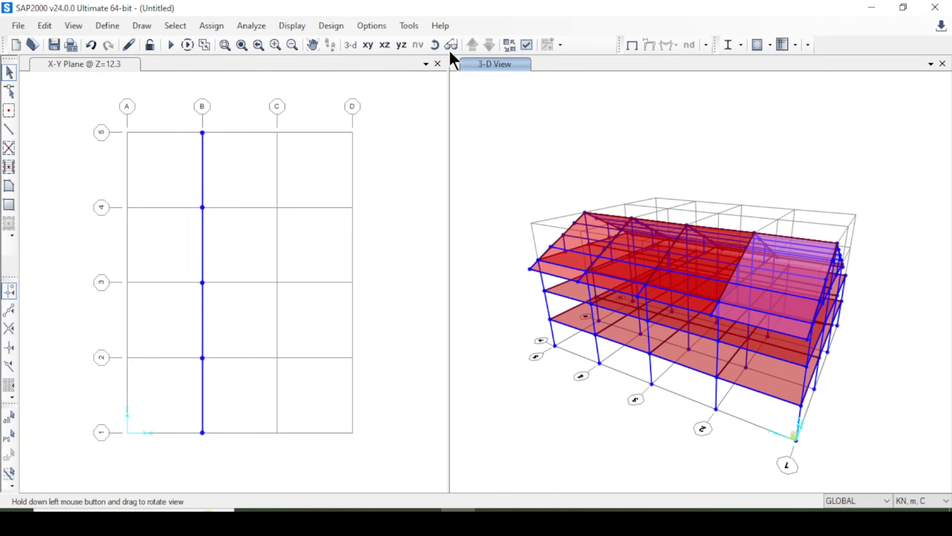
pyautogui.moveTo(468, 79)
pyautogui.mouseDown()
pyautogui.moveTo(563, 123)
pyautogui.moveTo(652, 335)
pyautogui.mouseUp()
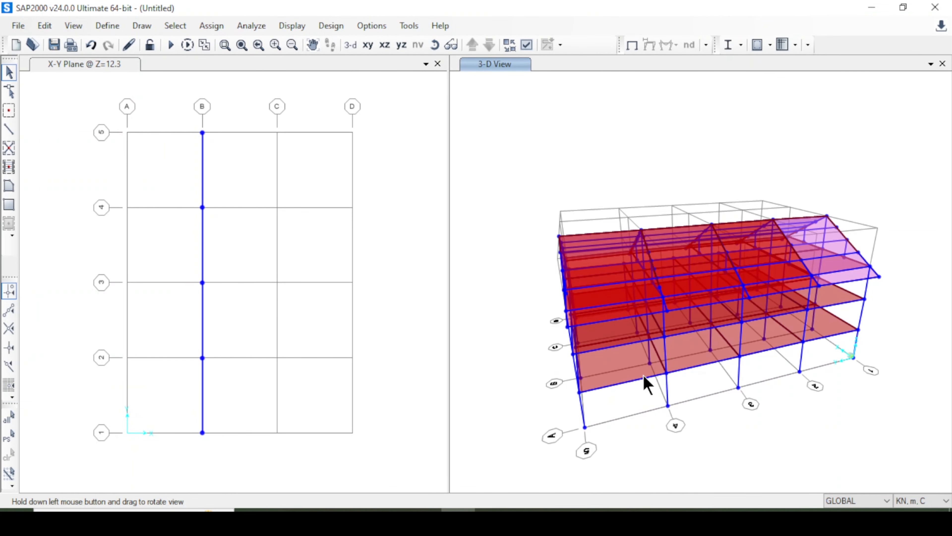
pyautogui.click(435, 46)
pyautogui.moveTo(565, 190)
pyautogui.mouseDown()
pyautogui.moveTo(685, 155)
pyautogui.moveTo(803, 147)
pyautogui.mouseUp()
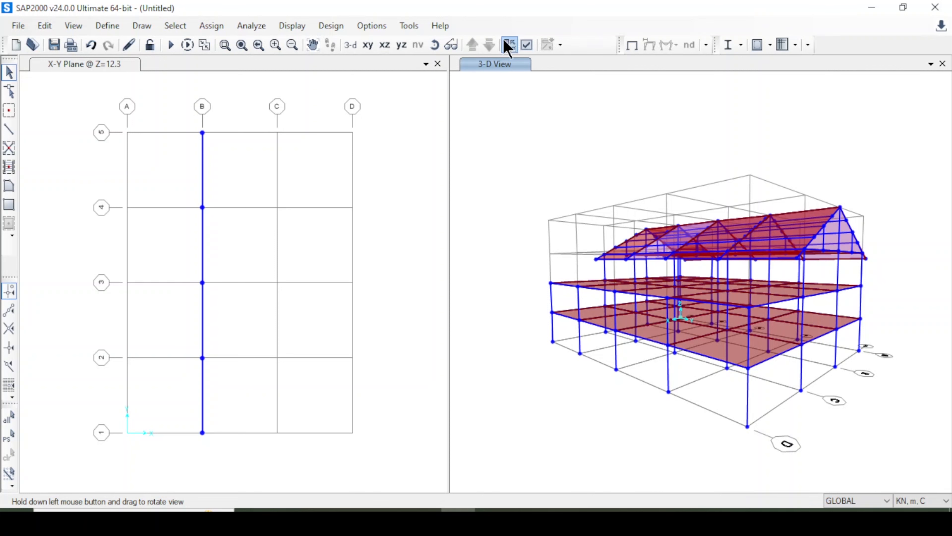
pyautogui.click(526, 45)
pyautogui.click(422, 73)
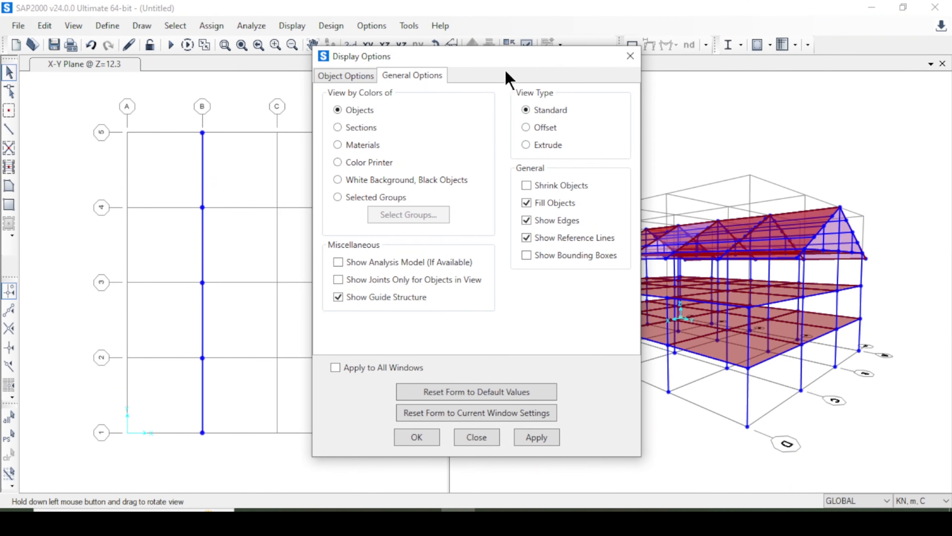
pyautogui.moveTo(505, 62); pyautogui.dragTo(394, 58)
pyautogui.click(426, 143)
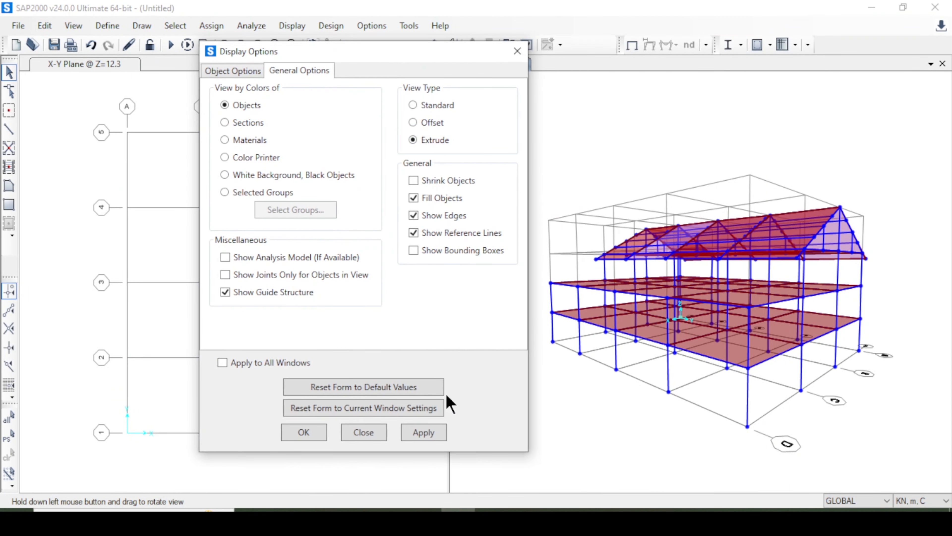
pyautogui.click(430, 436)
pyautogui.click(436, 45)
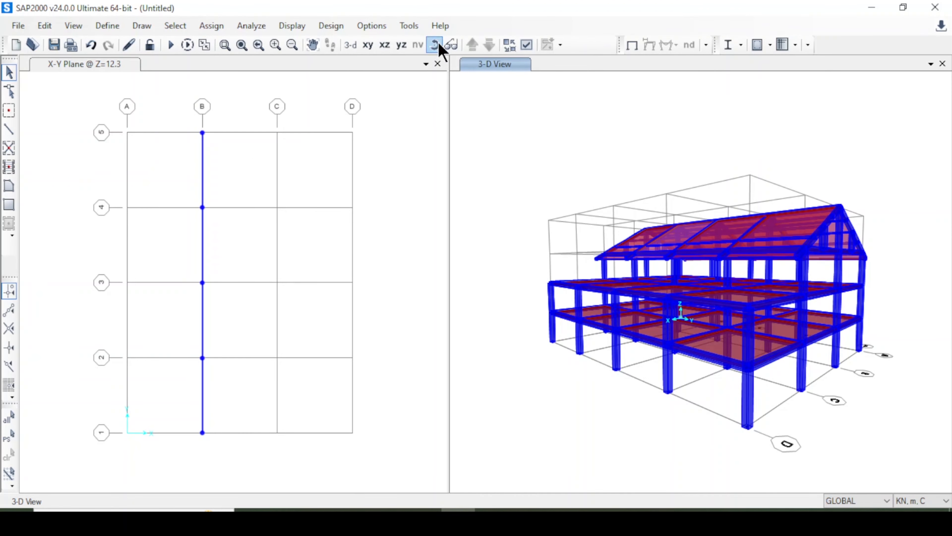
pyautogui.moveTo(584, 186); pyautogui.dragTo(759, 220)
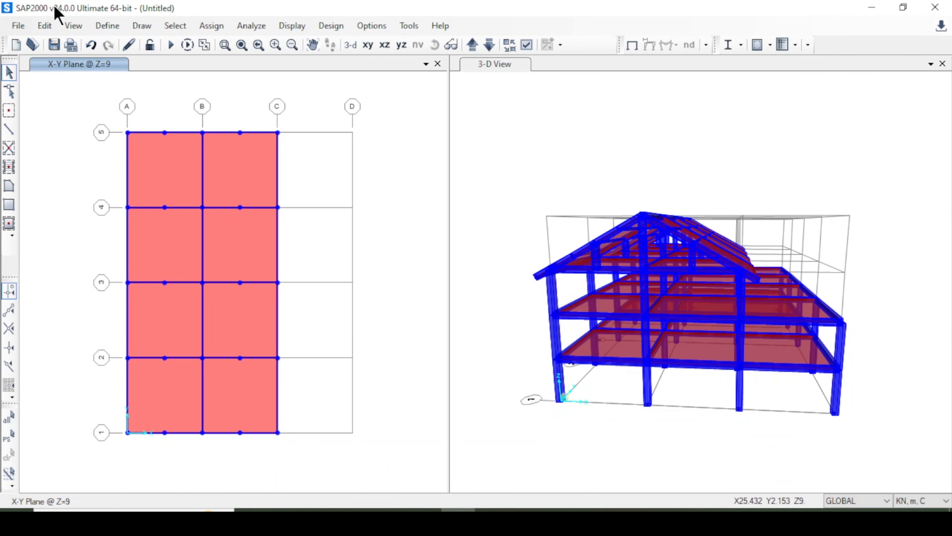
# Add a load pattern named Super Dead Load with the Super Dead type.
pyautogui.click(108, 27)
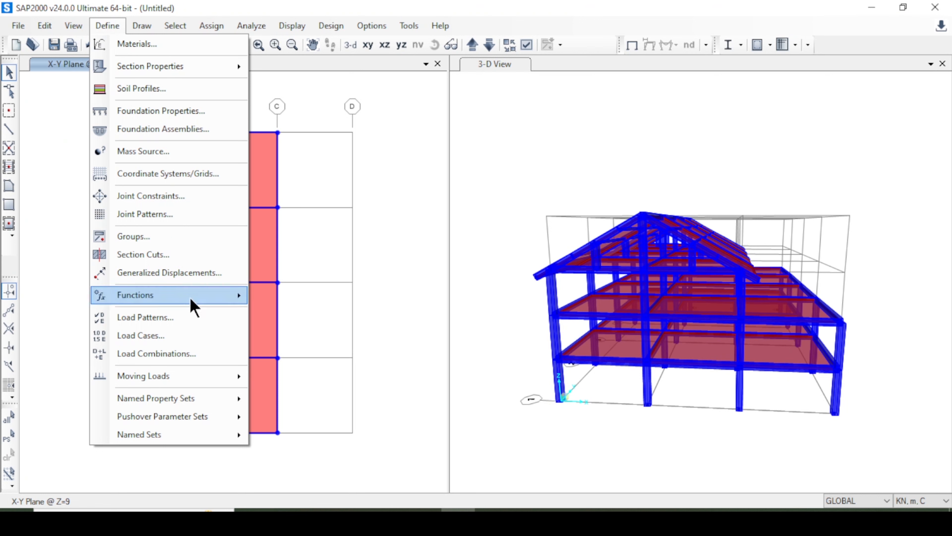
pyautogui.click(195, 325)
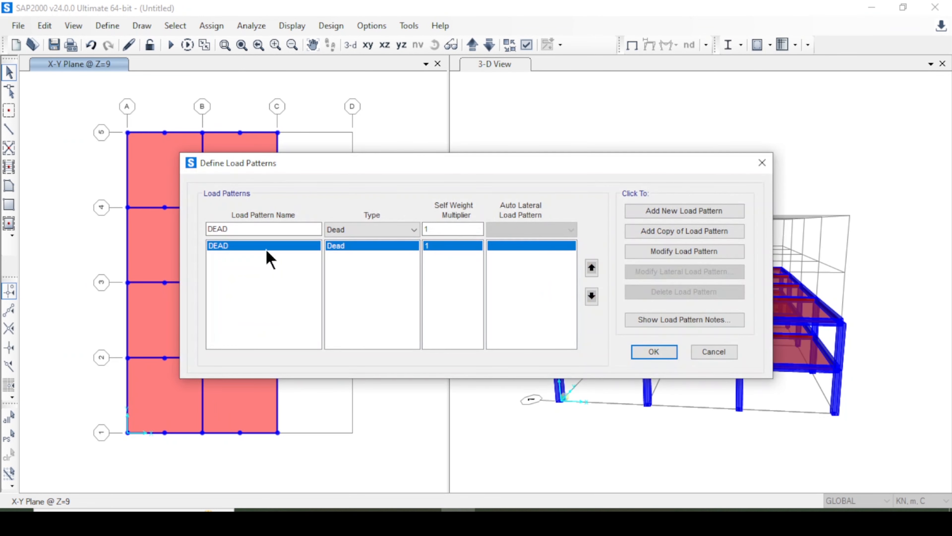
pyautogui.doubleClick(262, 227)
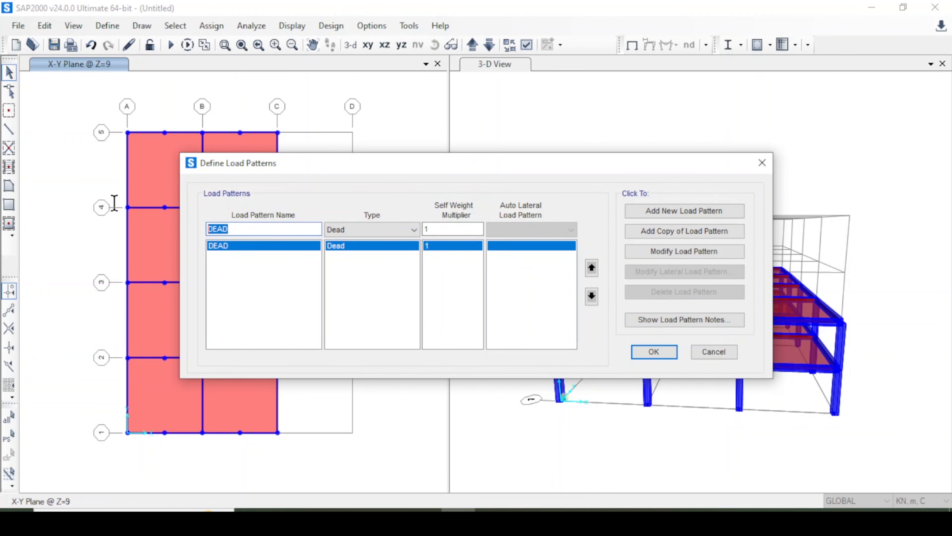
pyautogui.write('Super Dead Load')
pyautogui.click(346, 230)
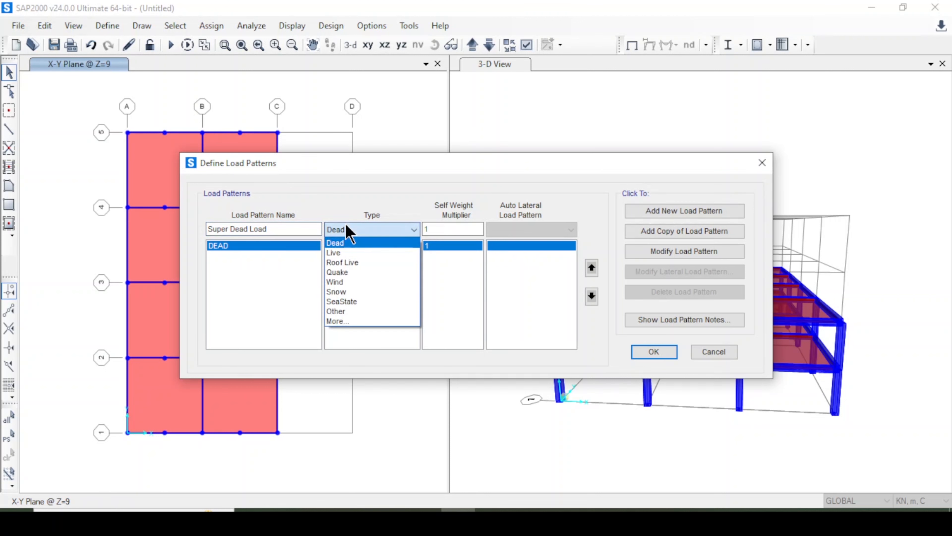
pyautogui.click(345, 321)
pyautogui.click(373, 230)
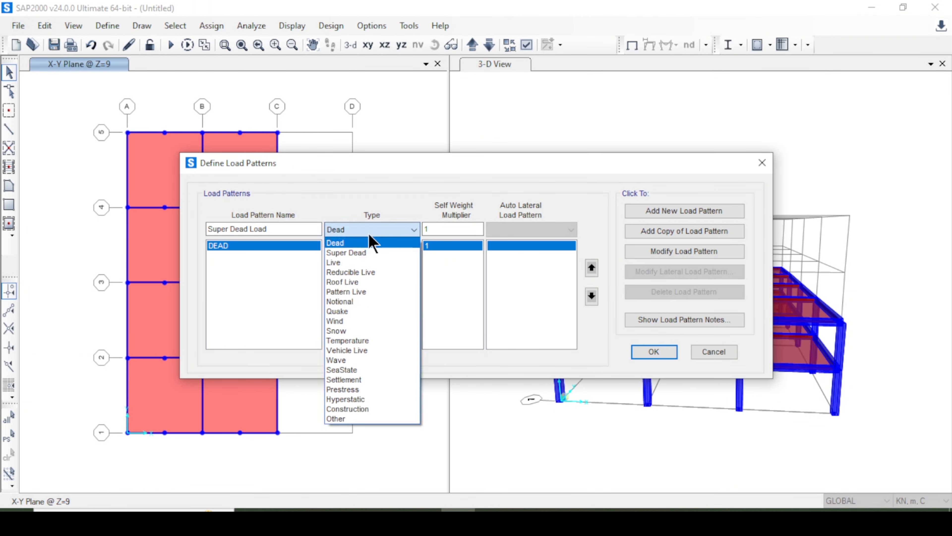
pyautogui.click(372, 254)
pyautogui.click(684, 210)
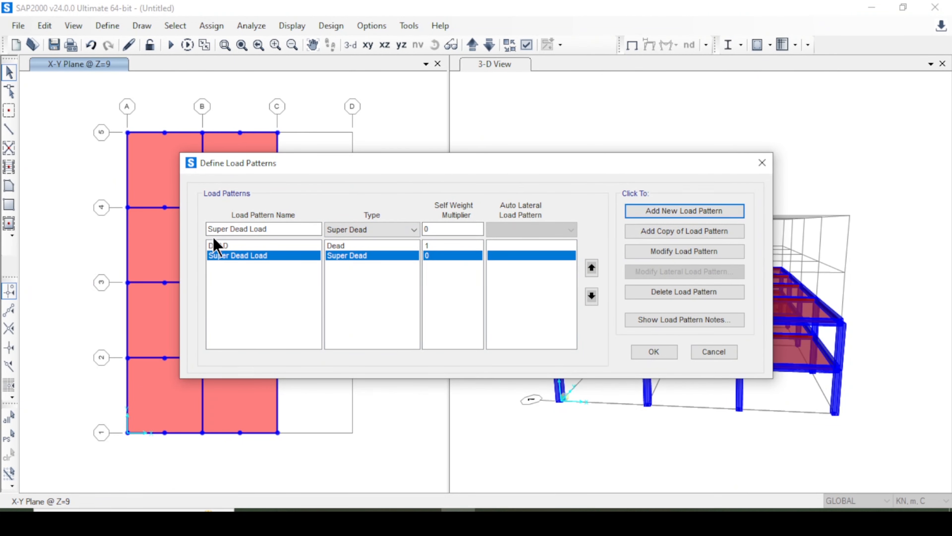
# Add Quake load patterns EQ- X and EQ- Y, both with the ASCE 7-16 auto lateral load pattern.
pyautogui.moveTo(304, 230); pyautogui.dragTo(147, 212)
pyautogui.write('EQ- X')
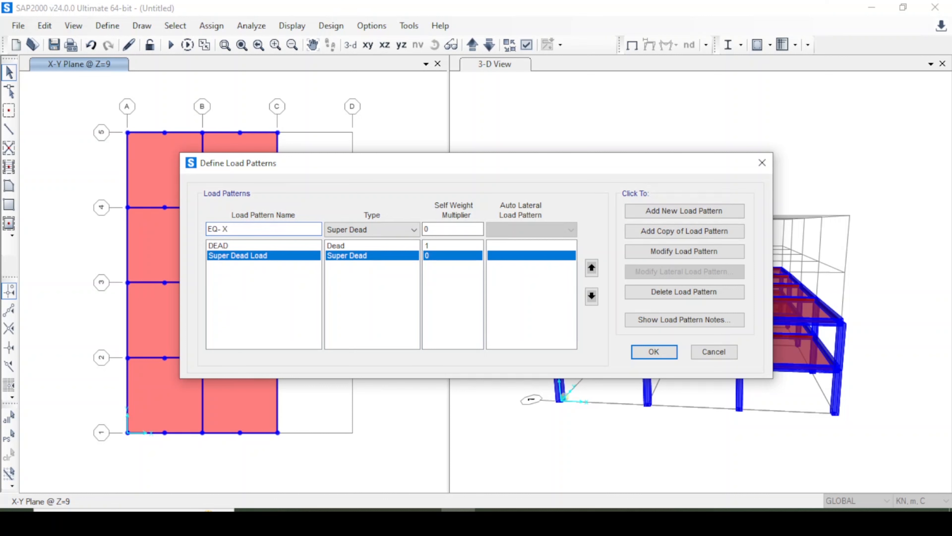
pyautogui.click(366, 230)
pyautogui.click(377, 305)
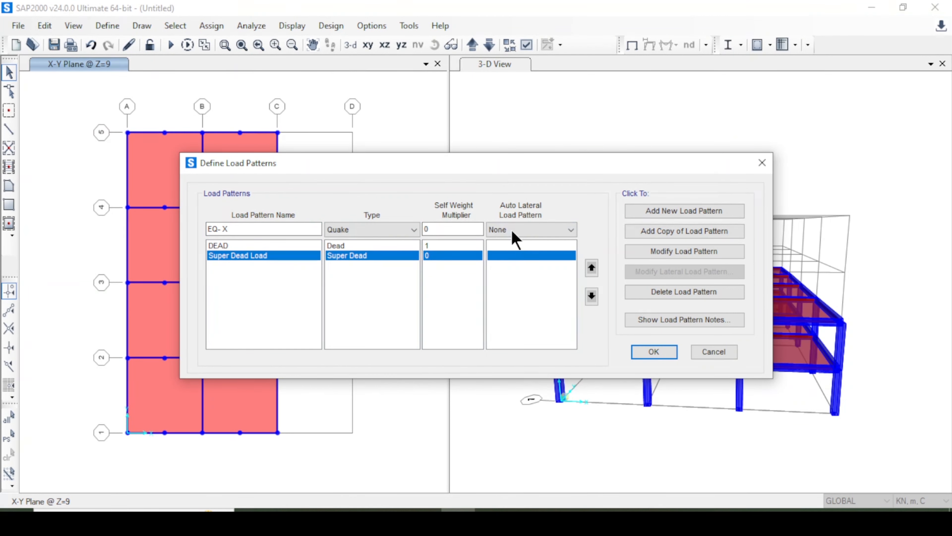
pyautogui.click(513, 234)
pyautogui.click(548, 305)
pyautogui.click(648, 214)
pyautogui.click(251, 229)
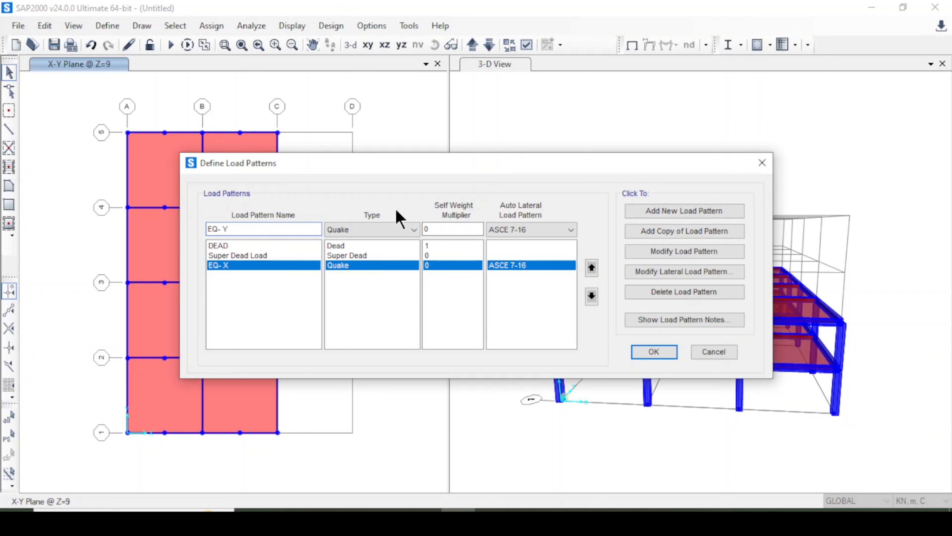
pyautogui.click(675, 212)
# Add Wind load patterns Wind X and Wind Y, both with the ASCE 7-16 auto lateral load pattern.
pyautogui.click(265, 227)
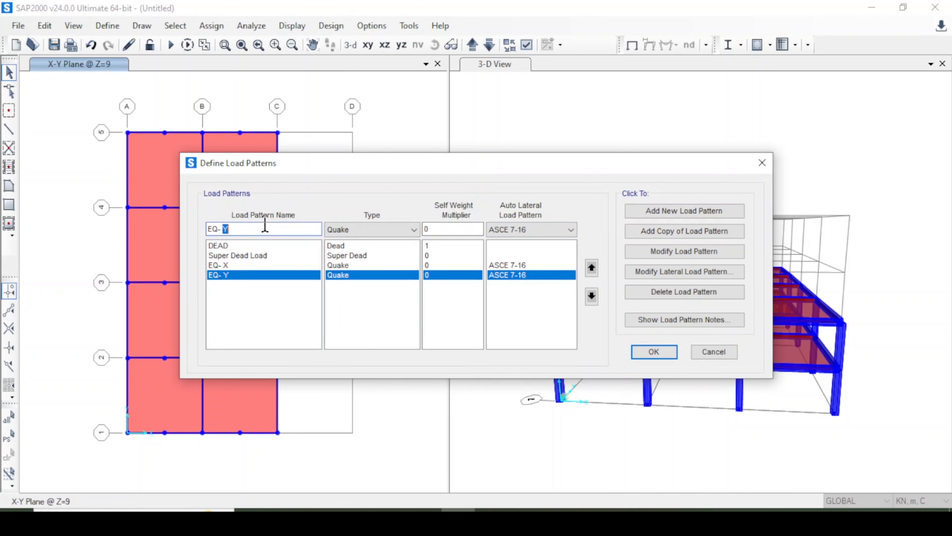
pyautogui.moveTo(265, 226); pyautogui.dragTo(179, 207)
pyautogui.write('Wind X')
pyautogui.click(334, 229)
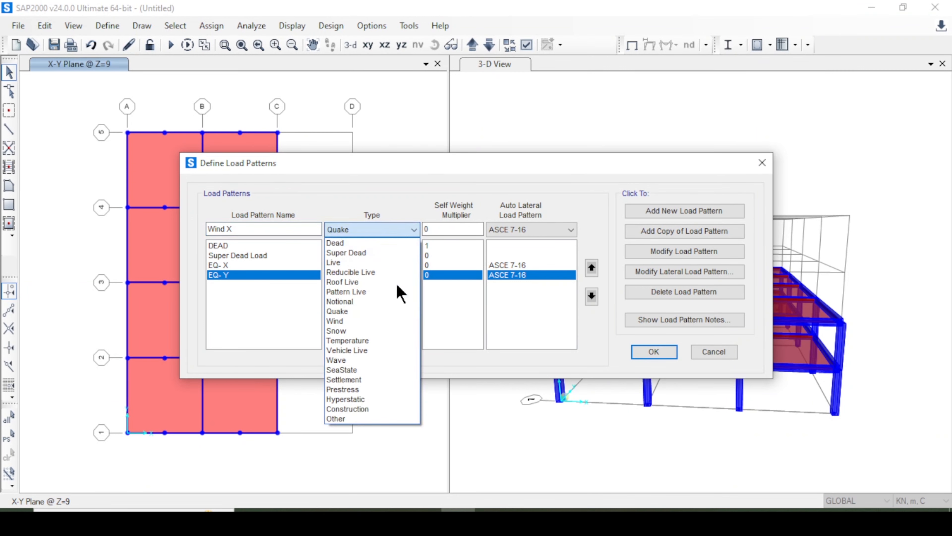
pyautogui.click(386, 322)
pyautogui.click(535, 229)
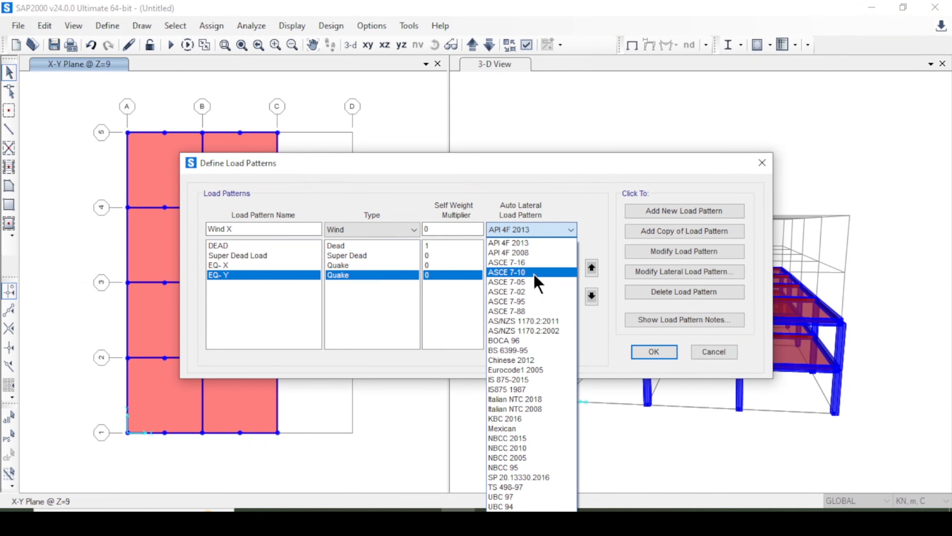
pyautogui.click(536, 263)
pyautogui.click(690, 211)
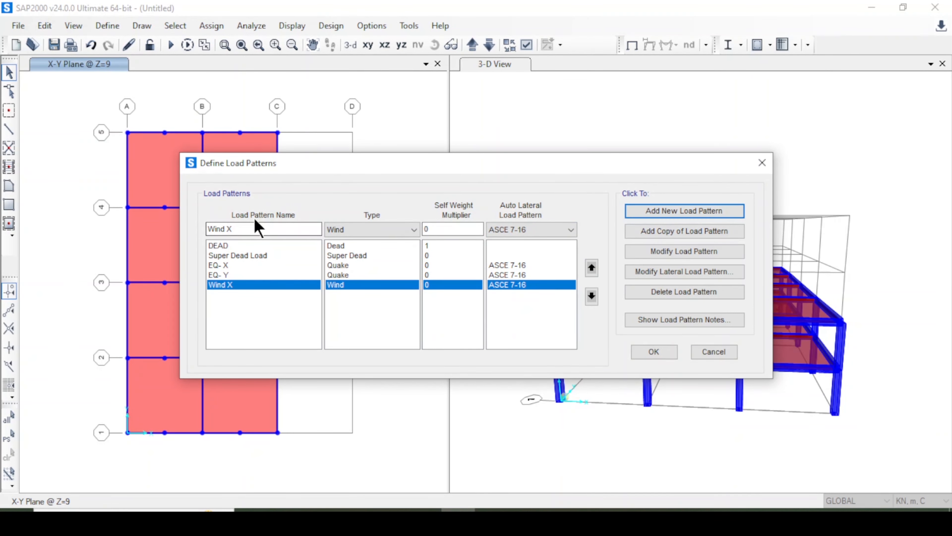
pyautogui.click(256, 232)
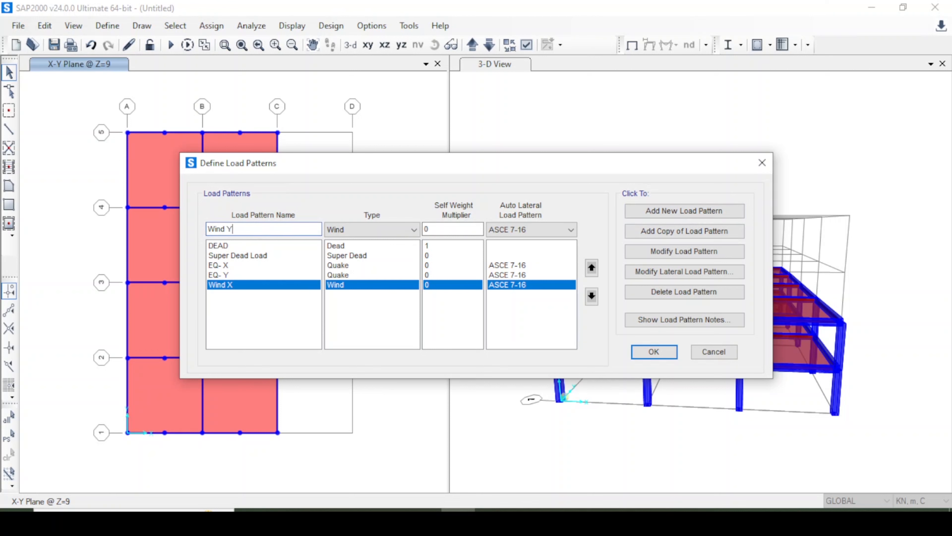
pyautogui.click(641, 211)
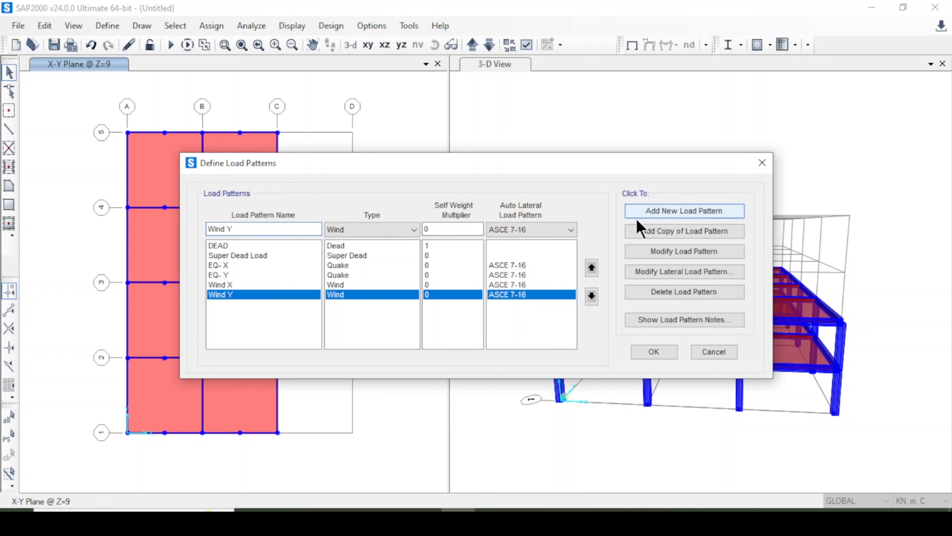
# In the EQ- X seismic load pattern, set the spectral accelerations Ss to 0.15 and S1 to 0.51.
pyautogui.click(251, 265)
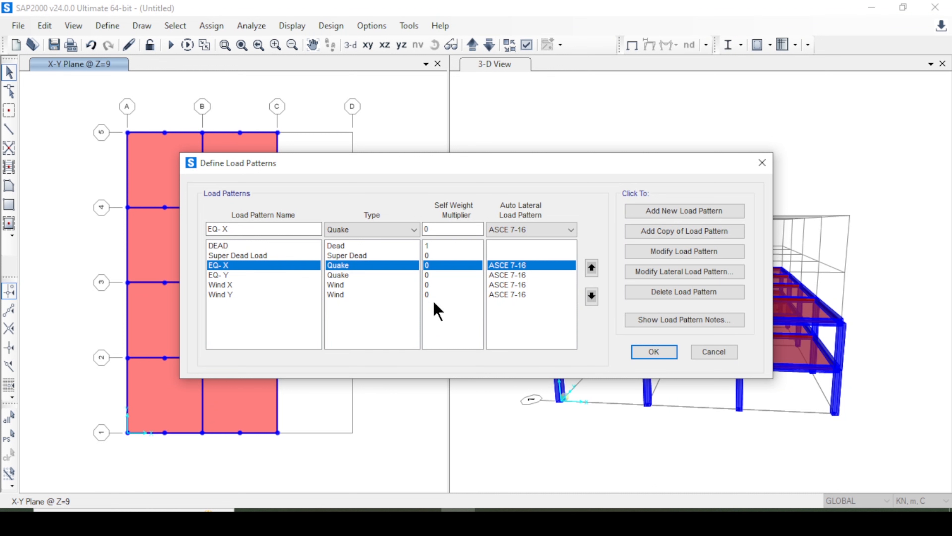
pyautogui.click(667, 271)
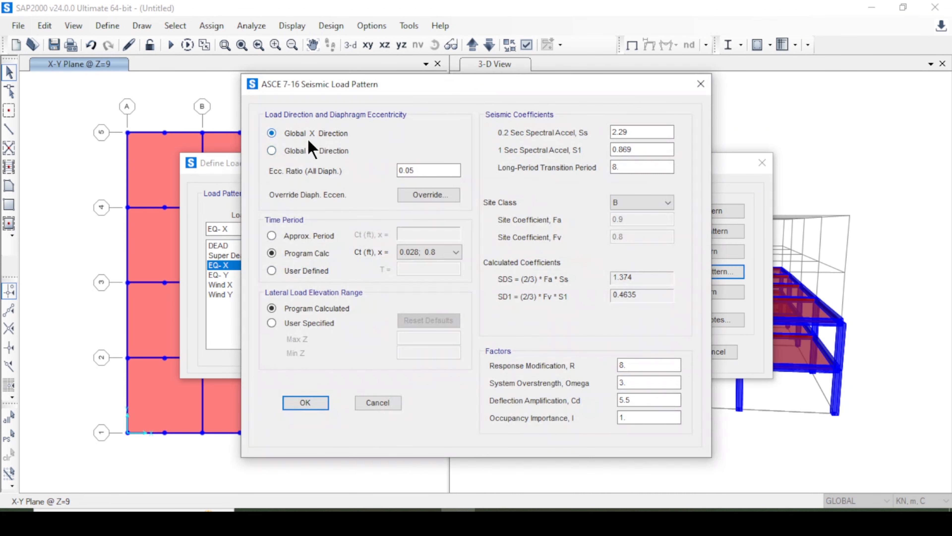
pyautogui.moveTo(435, 171); pyautogui.dragTo(367, 153)
pyautogui.moveTo(660, 132); pyautogui.dragTo(516, 138)
pyautogui.moveTo(664, 150); pyautogui.dragTo(557, 153)
pyautogui.write('0.')
pyautogui.write('051')
pyautogui.press('BackSpace')
pyautogui.press('BackSpace')
pyautogui.press('BackSpace')
pyautogui.write('51')
# Keep site class B and the program-calculated period for EQ- X, and set its response modification R to 7.
pyautogui.click(631, 202)
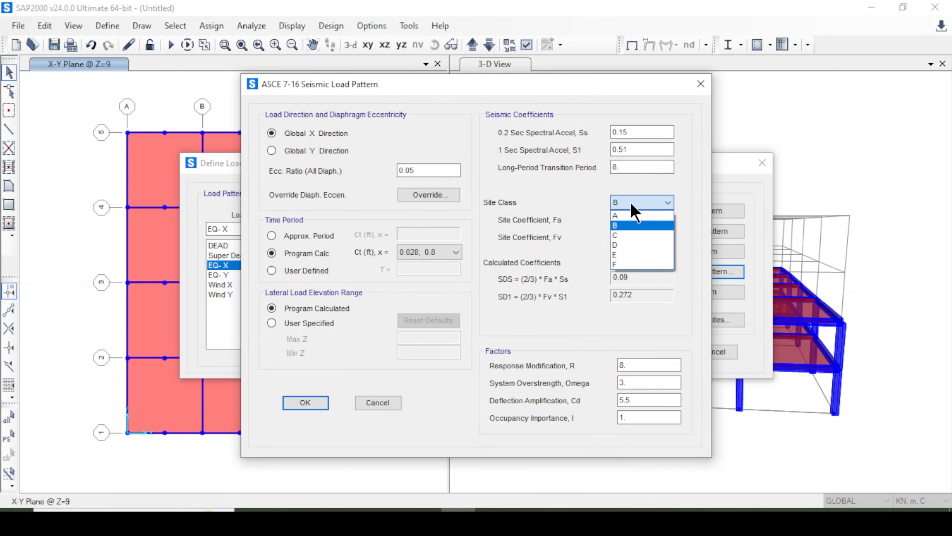
pyautogui.click(632, 219)
pyautogui.click(637, 204)
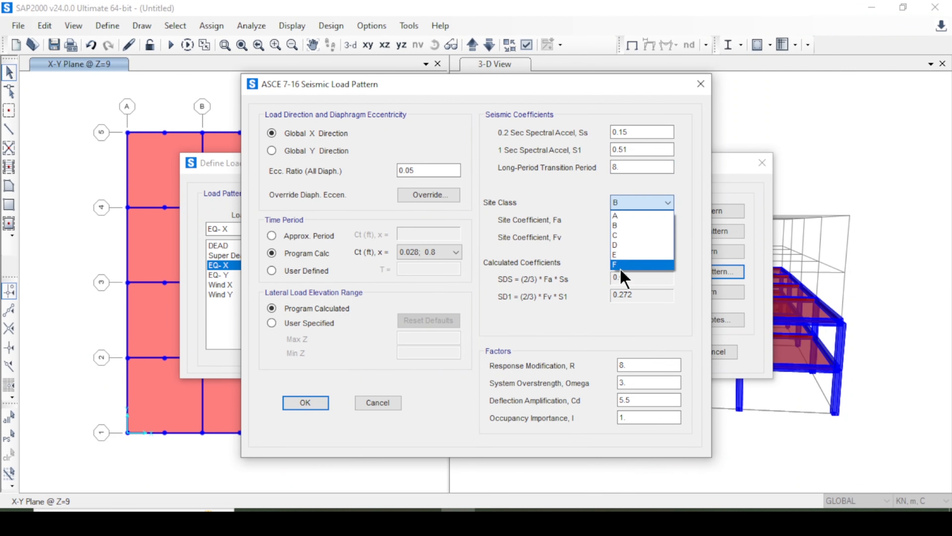
pyautogui.click(361, 267)
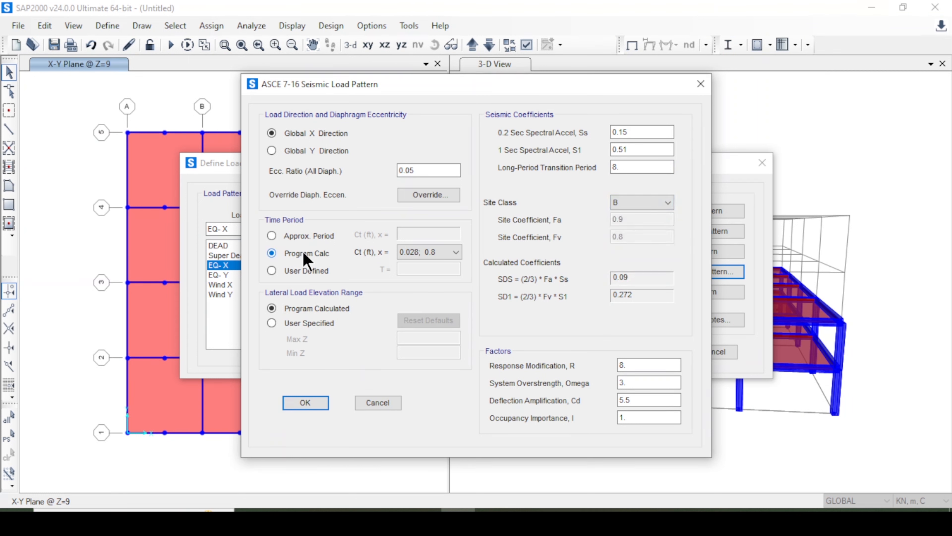
pyautogui.click(637, 364)
pyautogui.write('7')
pyautogui.click(306, 403)
# Set the EQ- Y seismic load pattern to the global Y direction with Ss 0.15 and S1 0.51.
pyautogui.click(221, 276)
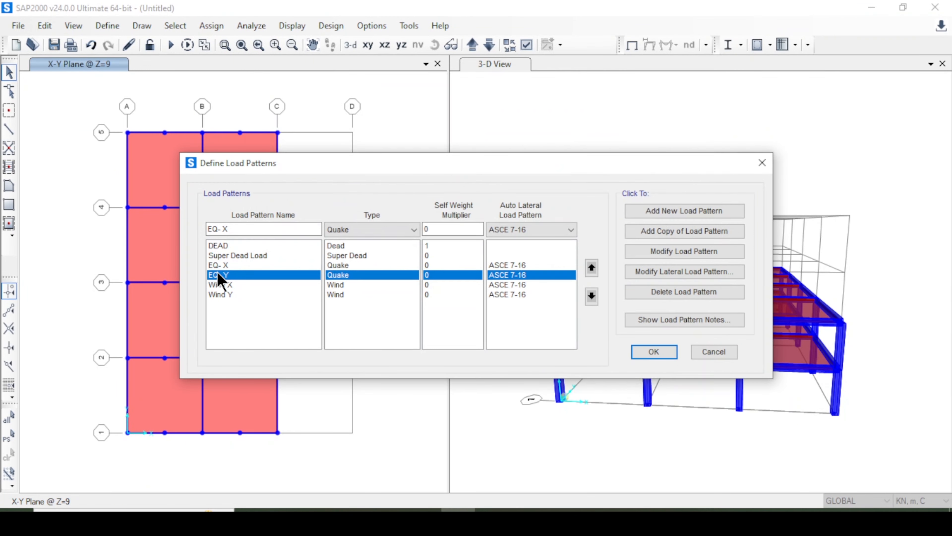
pyautogui.click(658, 273)
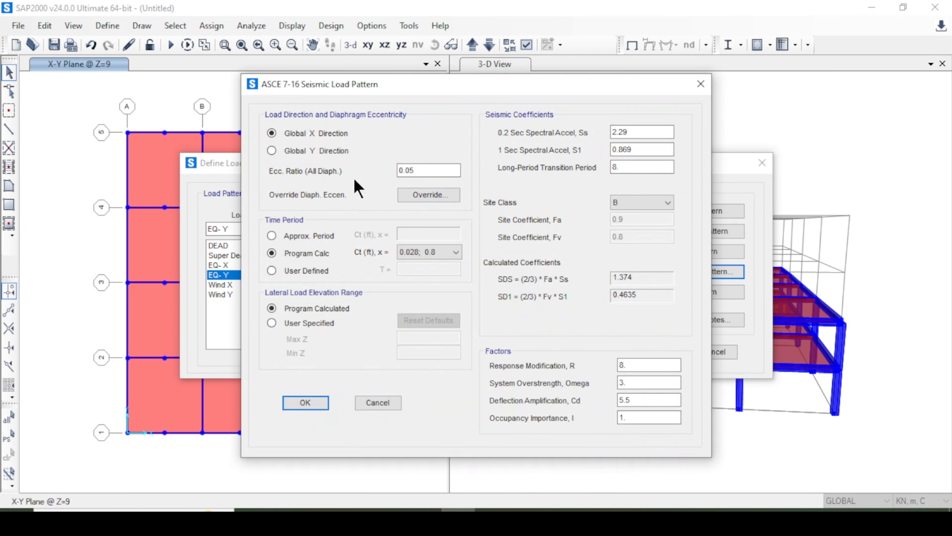
pyautogui.click(296, 151)
pyautogui.doubleClick(646, 132)
pyautogui.write('0.15')
pyautogui.doubleClick(665, 150)
pyautogui.write('0')
pyautogui.click(645, 171)
pyautogui.doubleClick(643, 202)
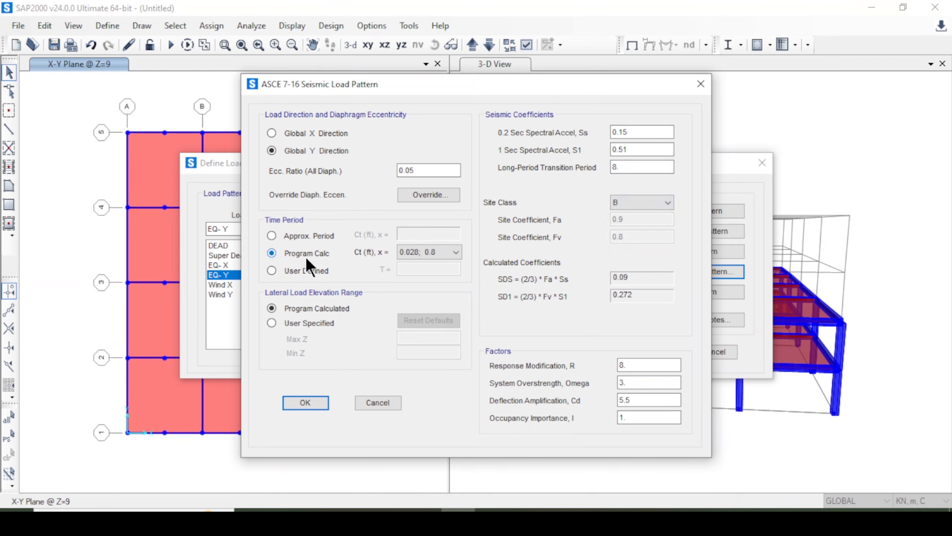
# Set the response modification R of EQ- Y to 7 and accept its seismic parameters.
pyautogui.doubleClick(627, 363)
pyautogui.write('7')
pyautogui.click(656, 383)
pyautogui.click(640, 395)
pyautogui.click(307, 402)
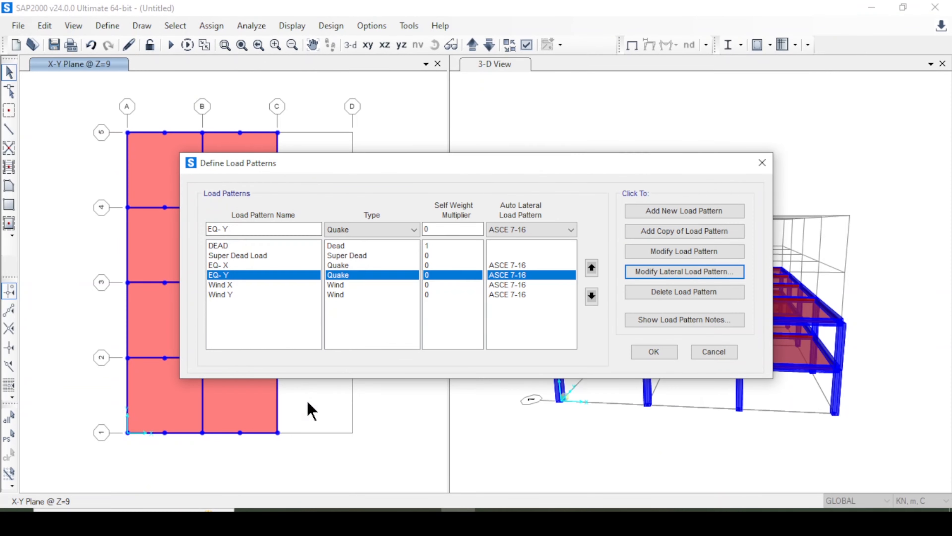
# Set the Wind X lateral load pattern to a wind speed of 85 mph with exposure type B.
pyautogui.click(251, 287)
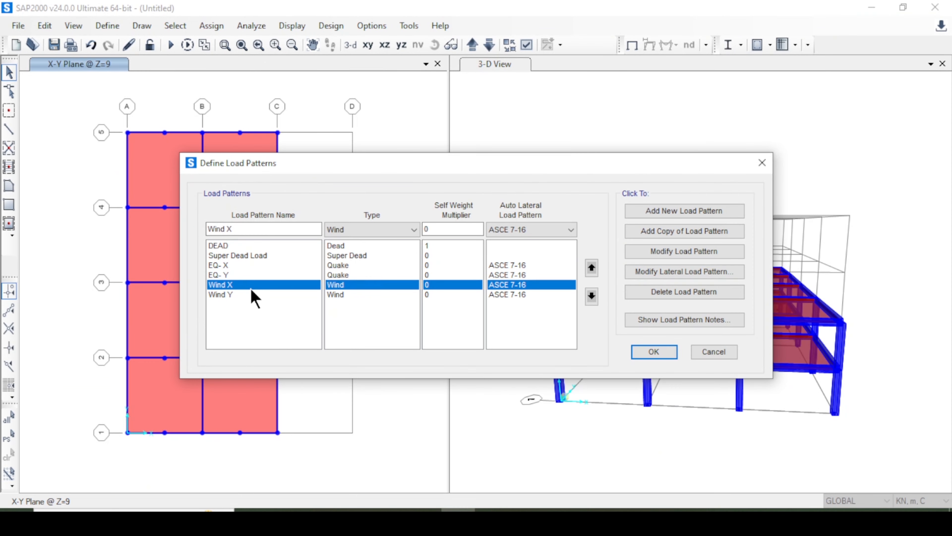
pyautogui.click(666, 273)
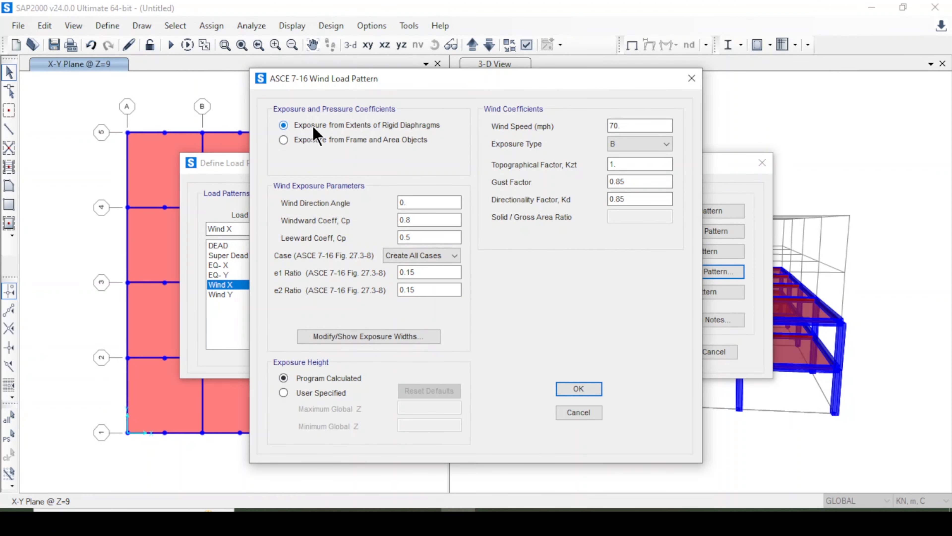
pyautogui.moveTo(634, 121); pyautogui.dragTo(582, 128)
pyautogui.write('85')
pyautogui.click(665, 144)
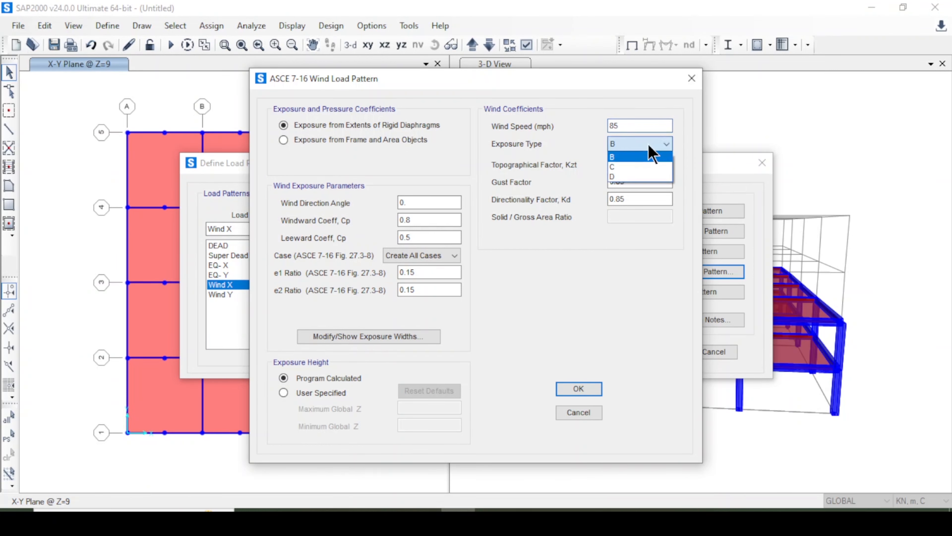
pyautogui.click(650, 152)
pyautogui.click(579, 388)
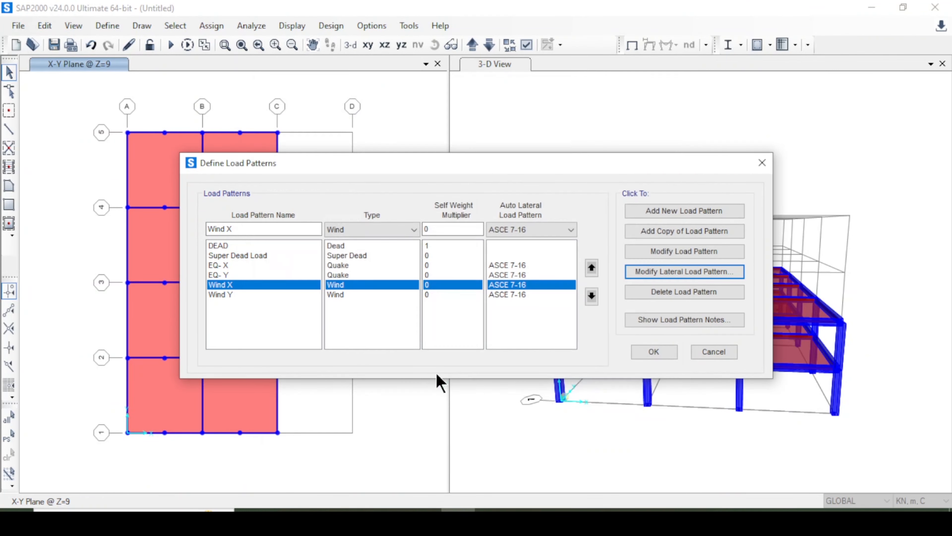
# Set Wind Y to 85 mph wind speed, exposure type B and program-calculated exposure height, and accept the load pattern definitions.
pyautogui.click(362, 294)
pyautogui.click(685, 272)
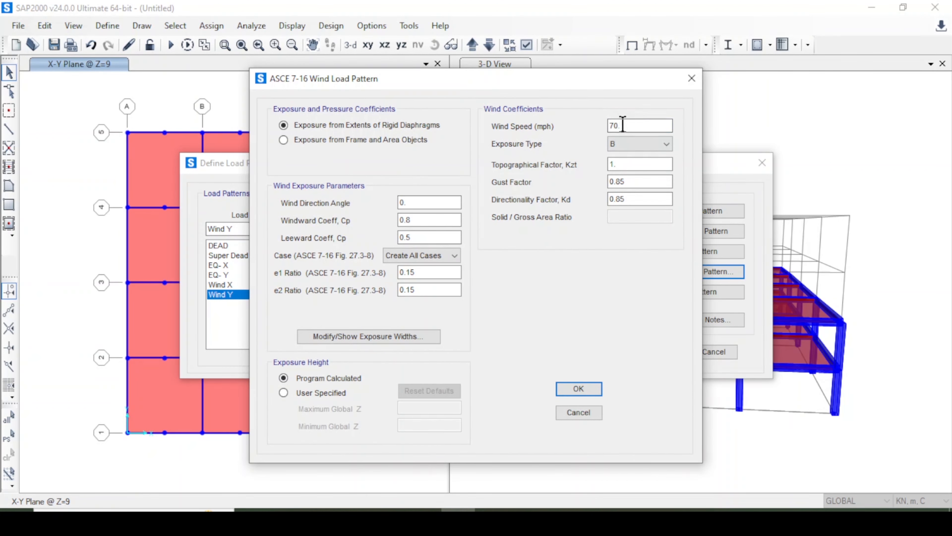
pyautogui.moveTo(621, 126); pyautogui.dragTo(552, 127)
pyautogui.click(638, 144)
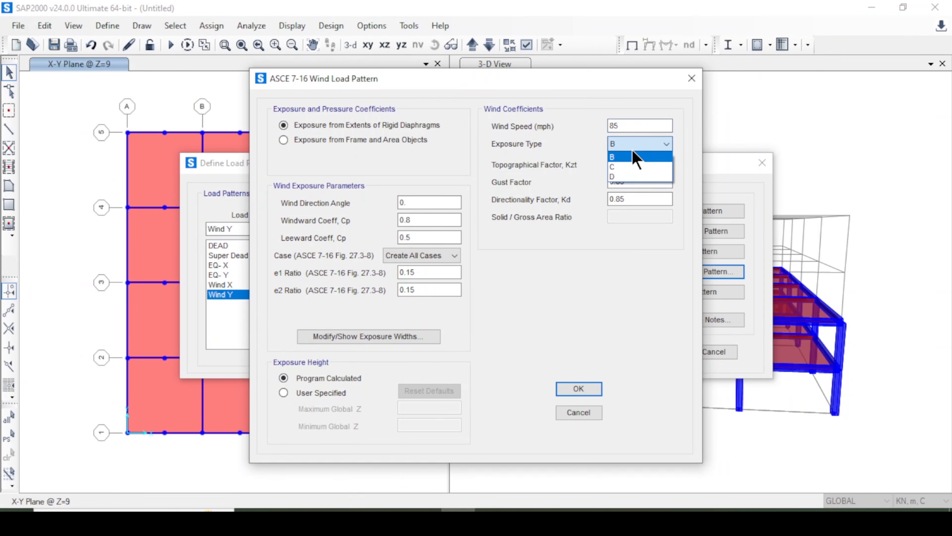
pyautogui.click(631, 158)
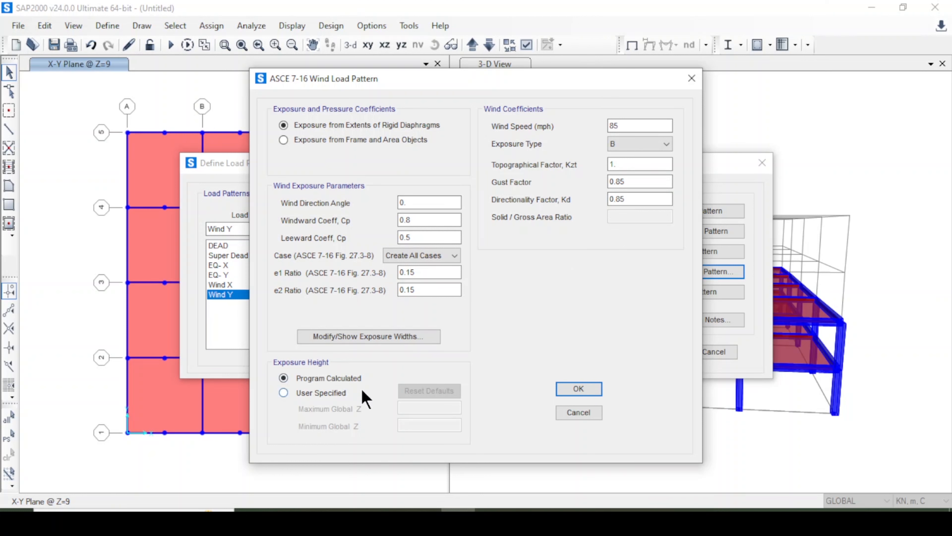
pyautogui.click(331, 392)
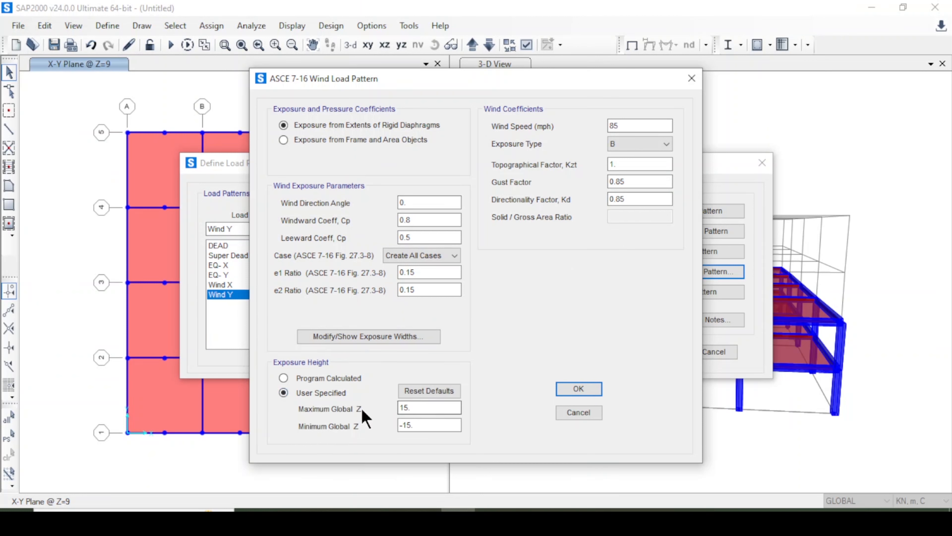
pyautogui.click(327, 378)
pyautogui.click(579, 389)
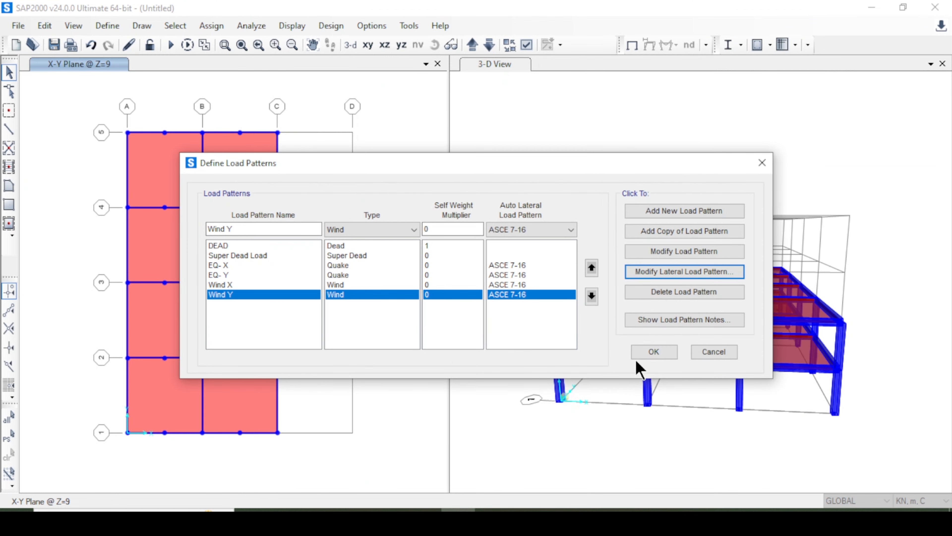
pyautogui.click(648, 351)
# Add the default code-generated load combinations for concrete frame design.
pyautogui.click(106, 27)
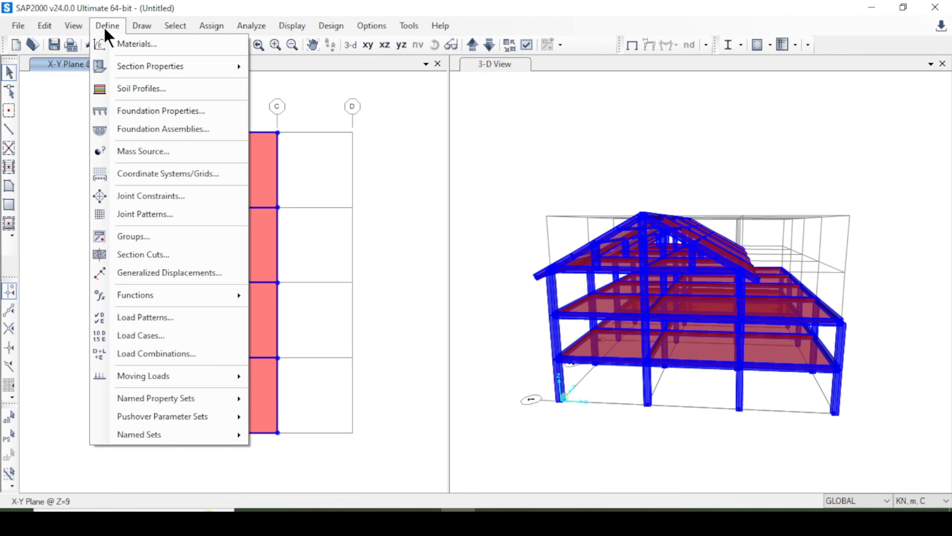
pyautogui.click(198, 353)
pyautogui.click(585, 289)
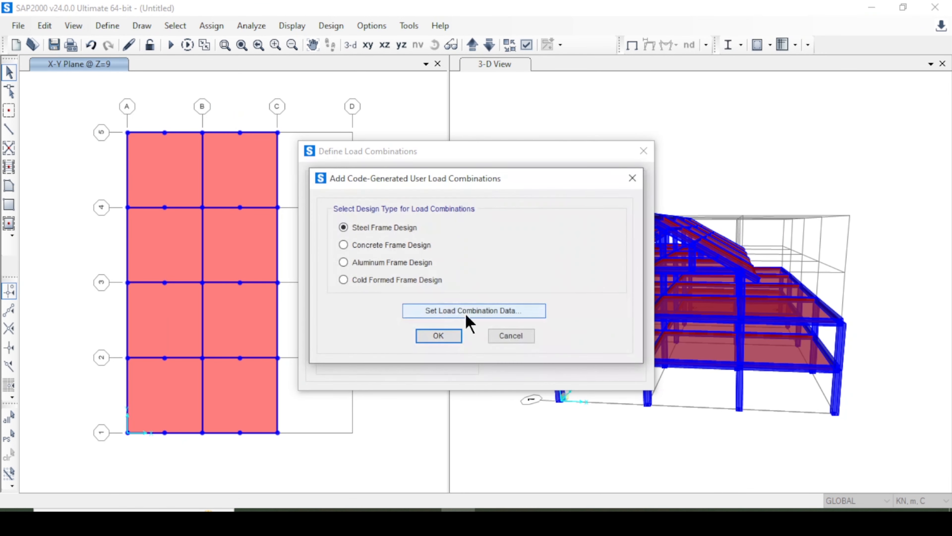
pyautogui.click(439, 335)
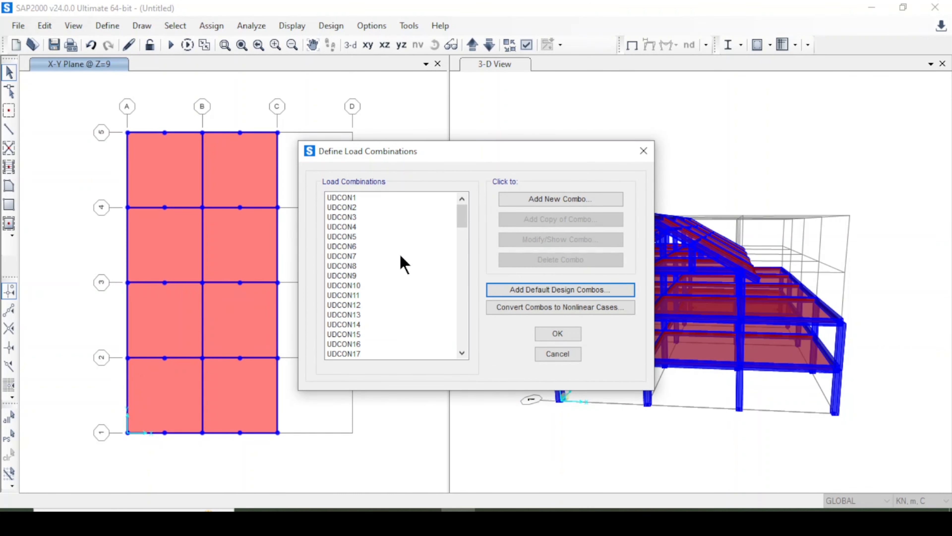
pyautogui.moveTo(382, 217); pyautogui.dragTo(370, 286)
pyautogui.click(399, 304)
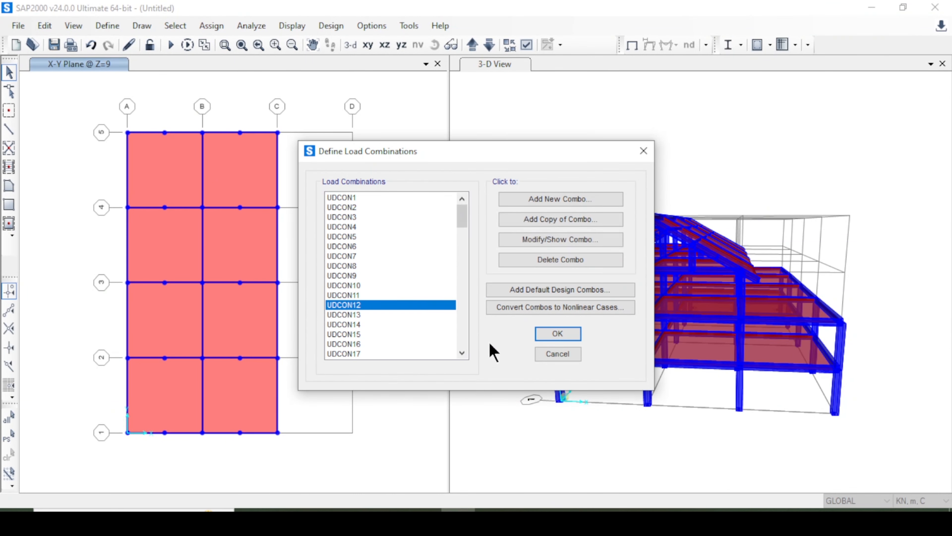
pyautogui.click(553, 334)
# Review the list of defined load cases and their types.
pyautogui.click(109, 27)
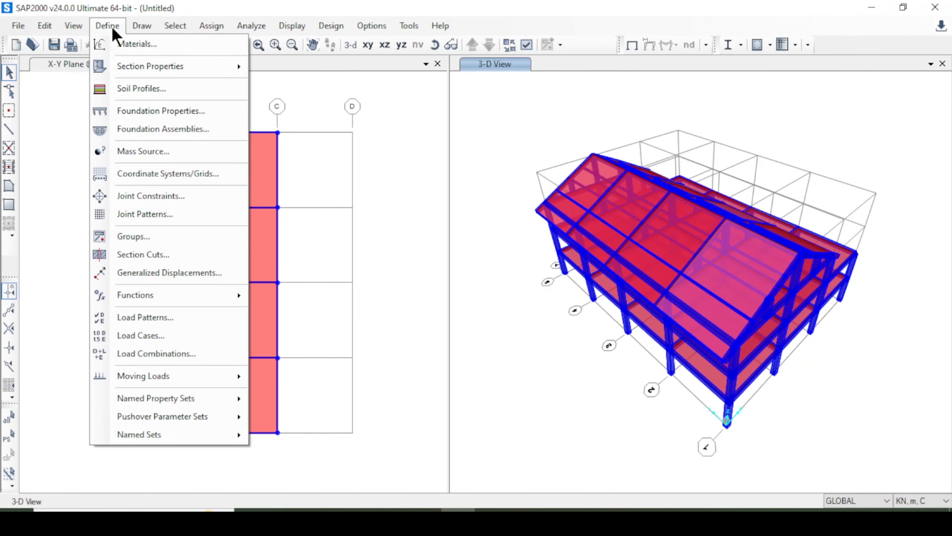
pyautogui.click(206, 335)
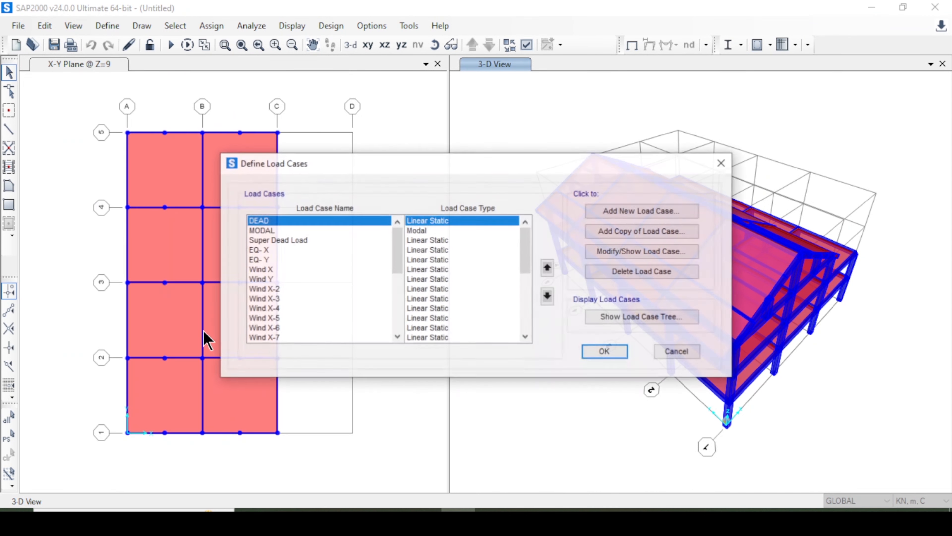
pyautogui.click(269, 231)
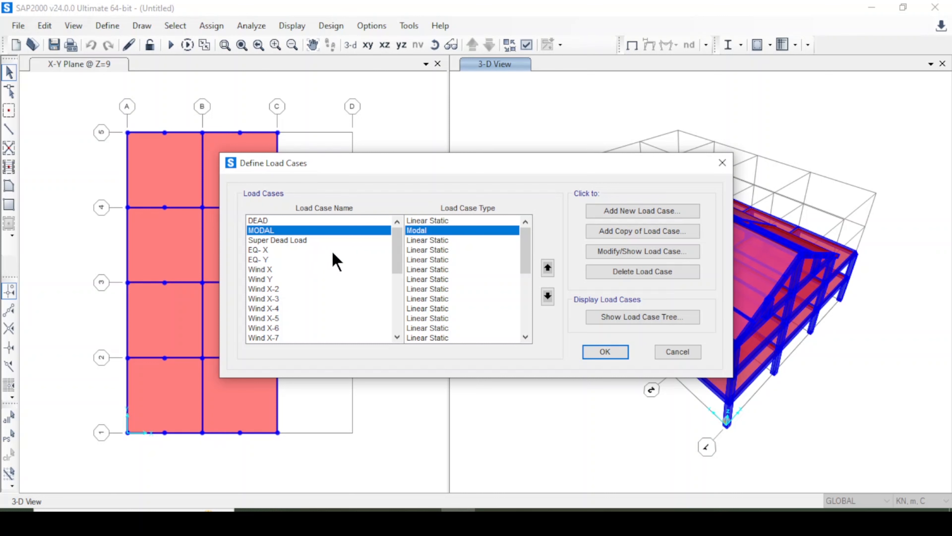
pyautogui.scroll(-1, 472, 284)
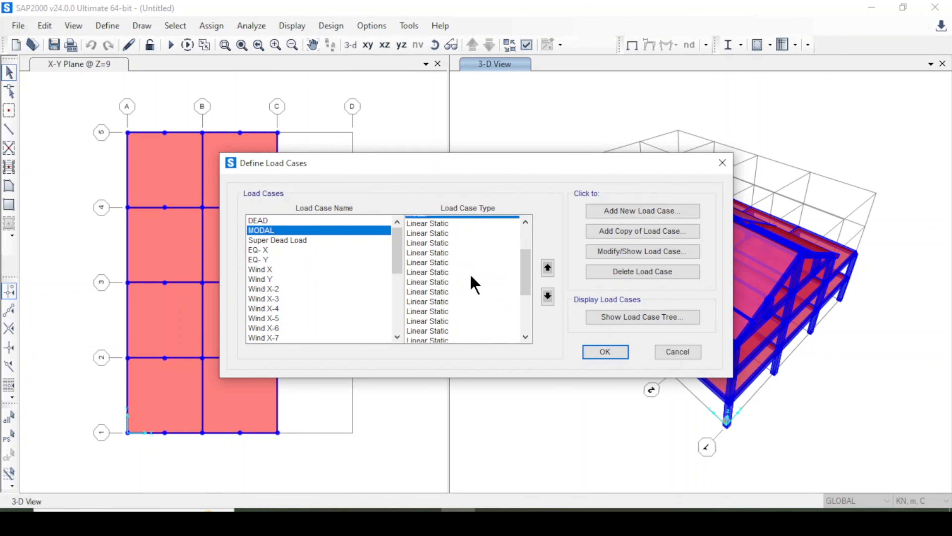
pyautogui.scroll(-5, 474, 285)
pyautogui.click(605, 353)
# Assign fixed restraints, with all translations and rotations restrained, to all base joints in the X-Y plane at Z=0.
pyautogui.click(379, 278)
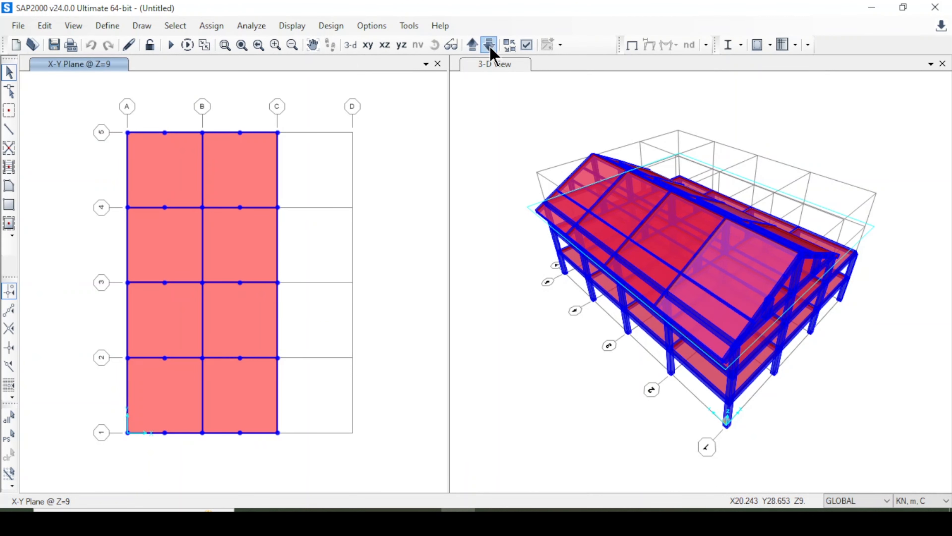
pyautogui.click(489, 45)
pyautogui.click(489, 45)
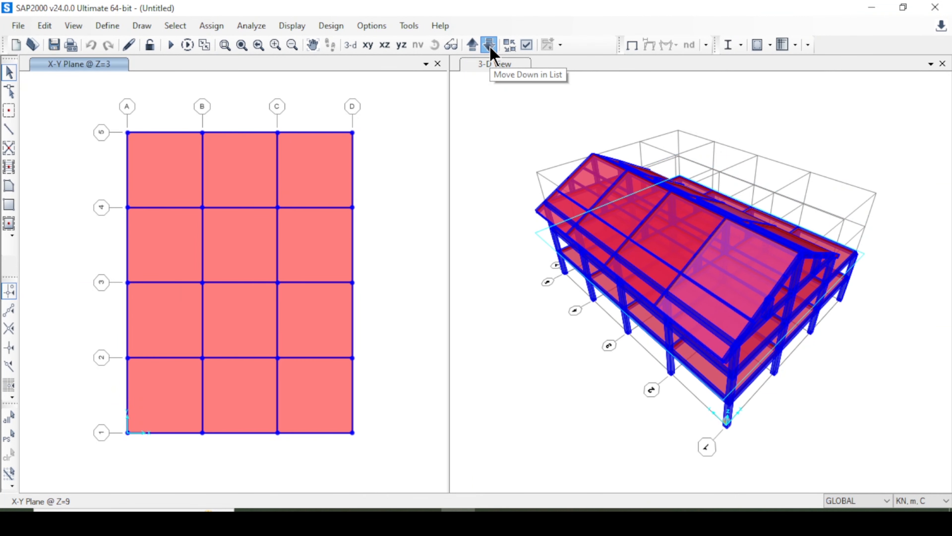
pyautogui.click(491, 49)
pyautogui.click(491, 48)
pyautogui.moveTo(101, 102); pyautogui.dragTo(364, 406)
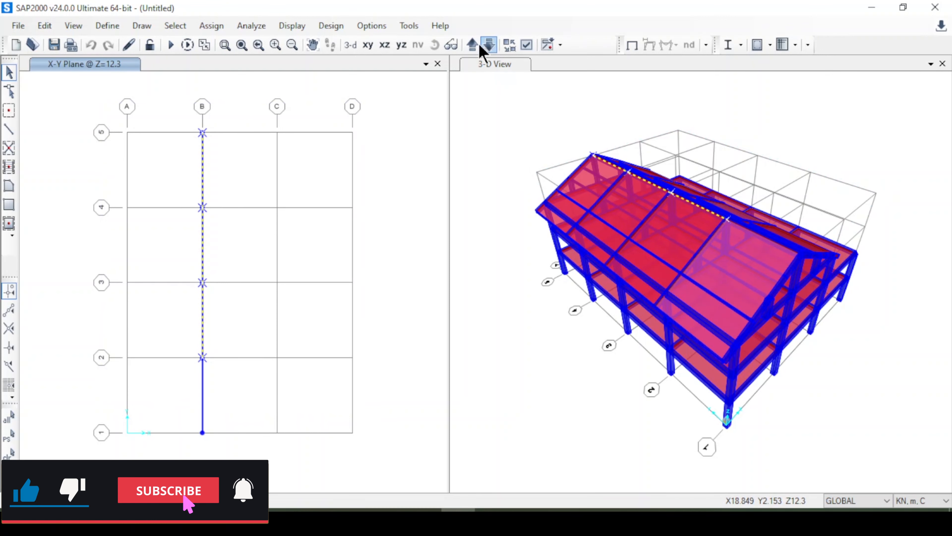
pyautogui.click(472, 45)
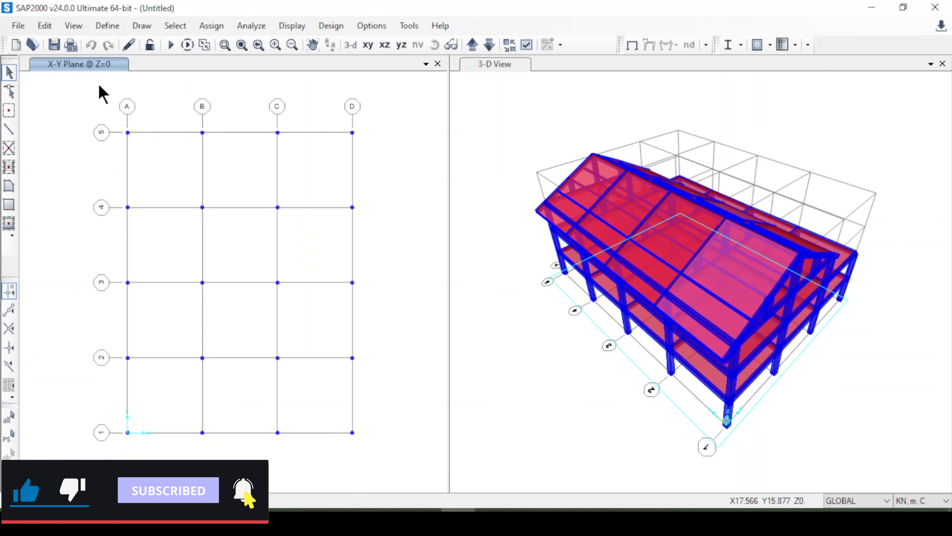
pyautogui.moveTo(73, 109); pyautogui.dragTo(420, 484)
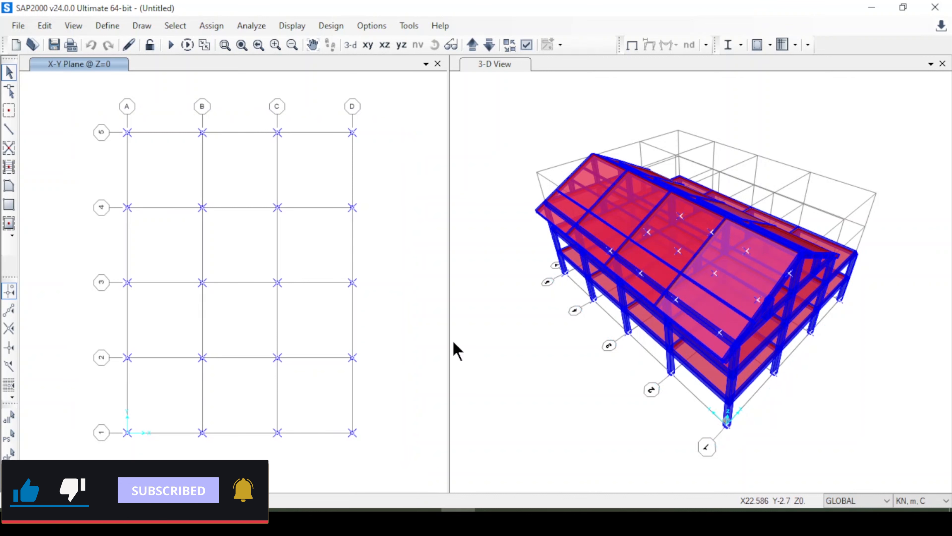
pyautogui.click(495, 65)
pyautogui.click(351, 45)
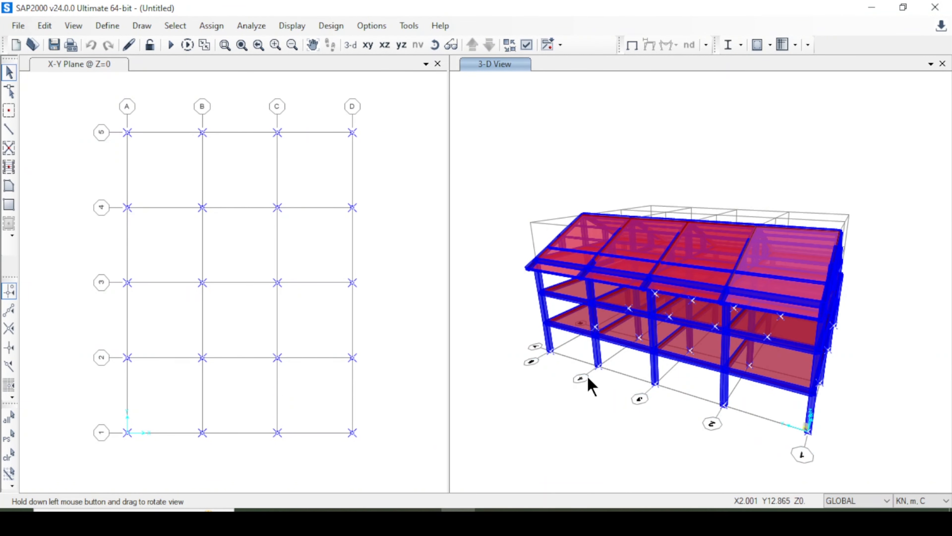
pyautogui.click(214, 26)
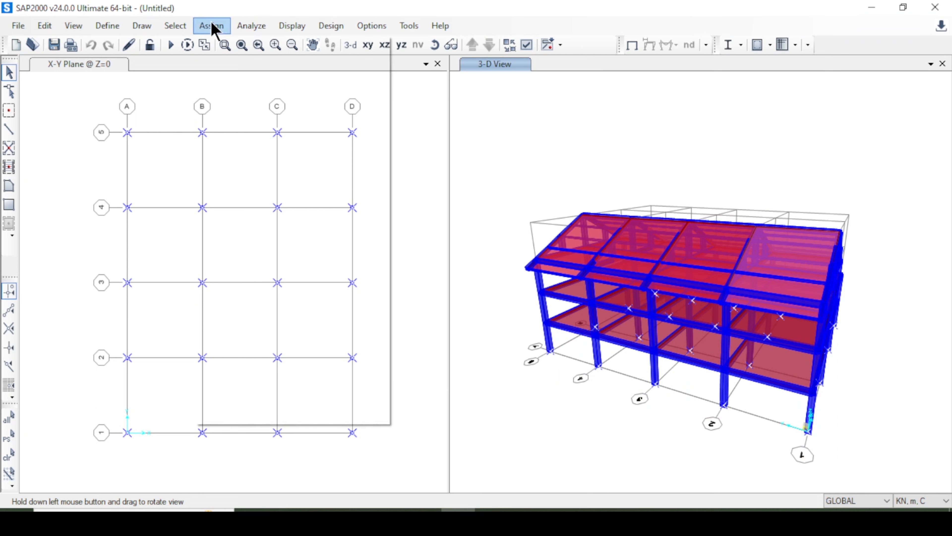
pyautogui.moveTo(228, 44)
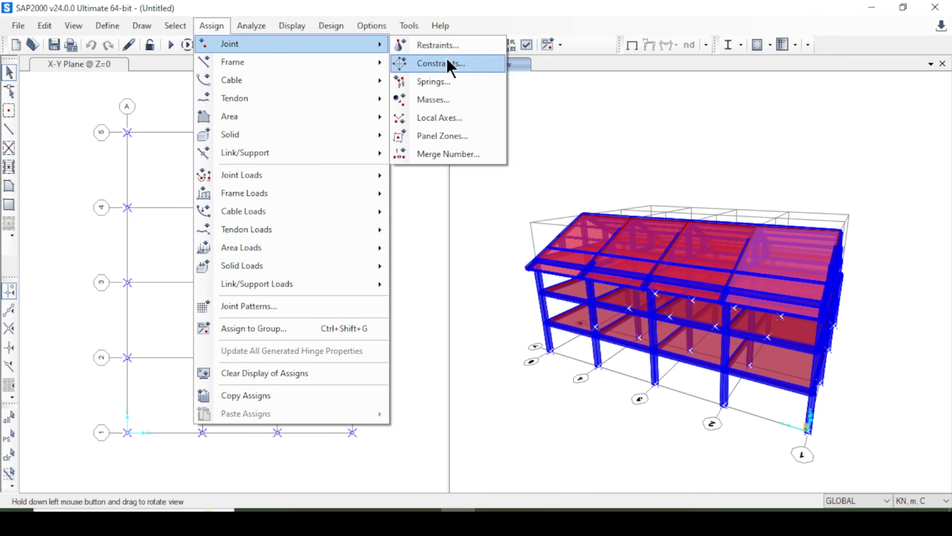
pyautogui.click(448, 46)
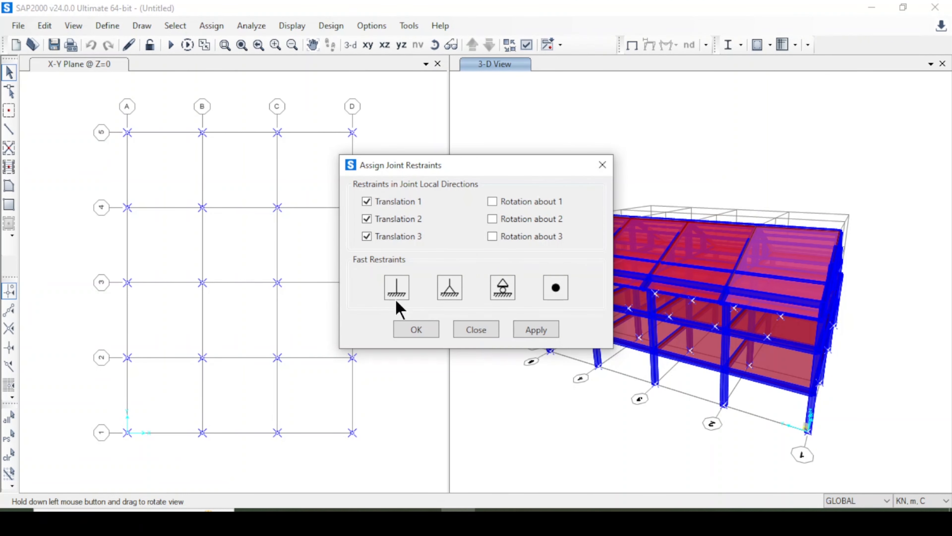
pyautogui.click(397, 291)
pyautogui.click(535, 329)
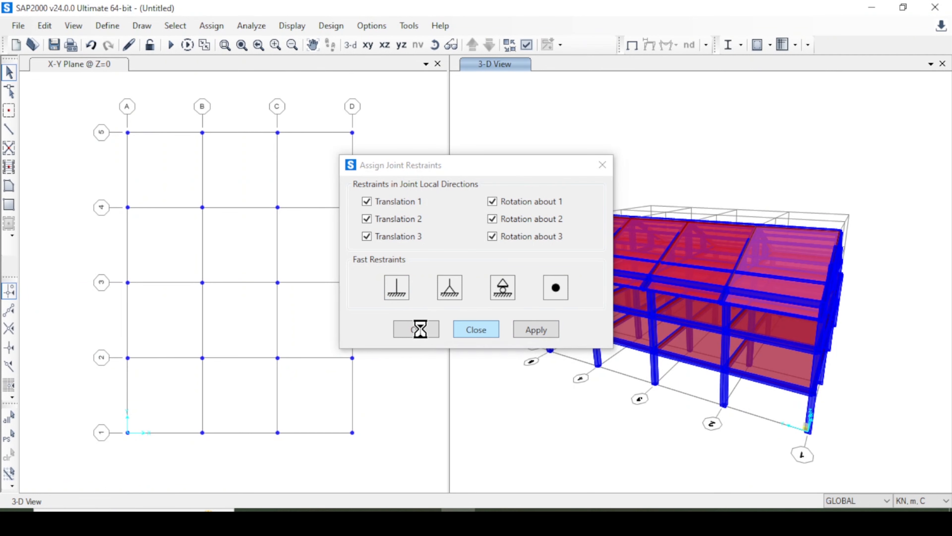
pyautogui.press('Escape')
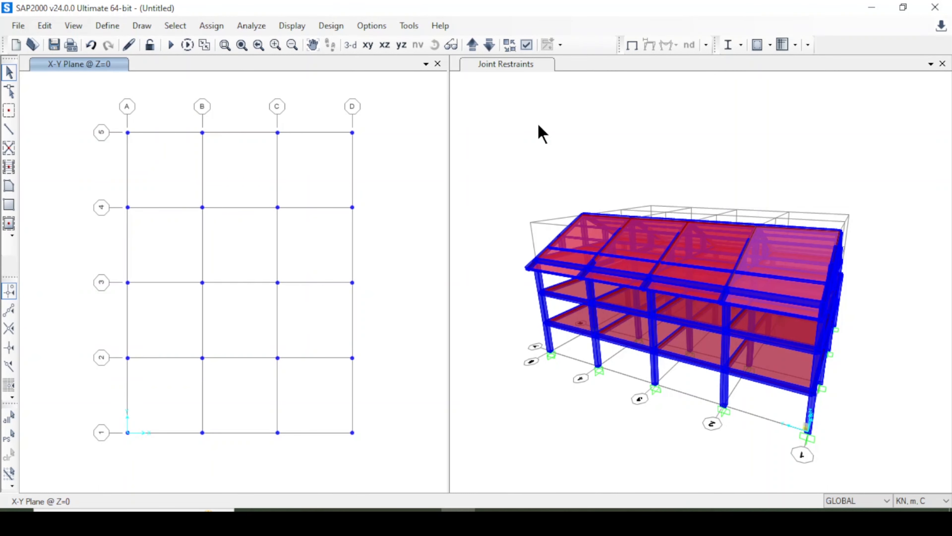
# Run the analysis for all load cases, saving the model as villa Structure in the Frame folder.
pyautogui.click(172, 46)
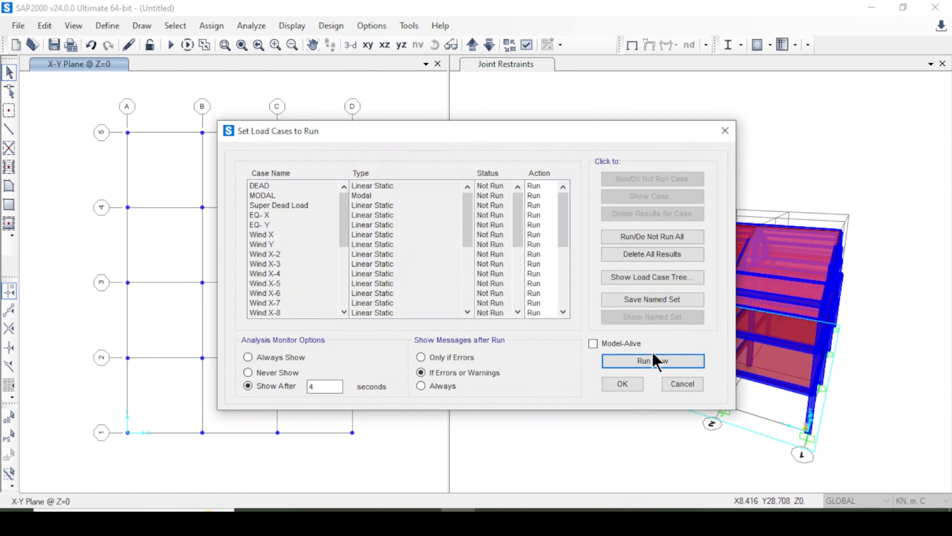
pyautogui.click(655, 361)
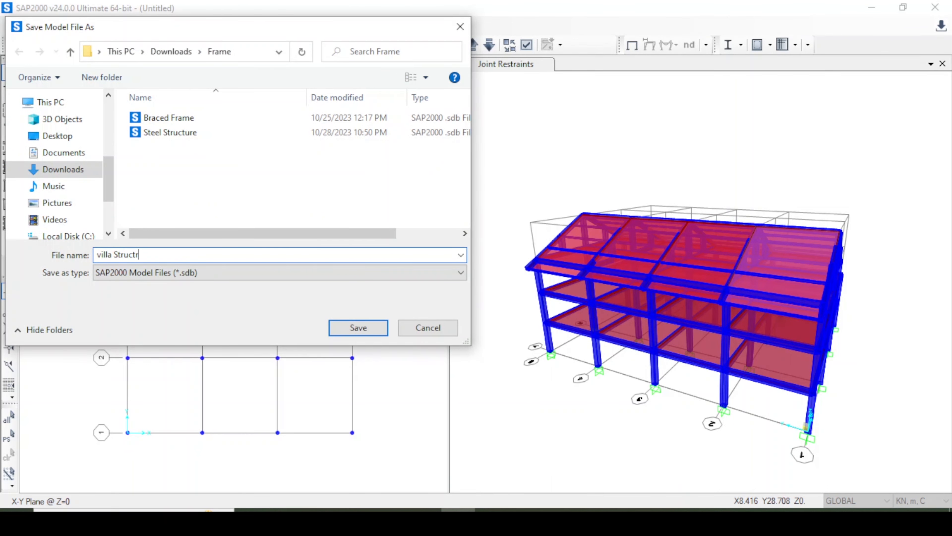
pyautogui.write('re')
pyautogui.click(361, 332)
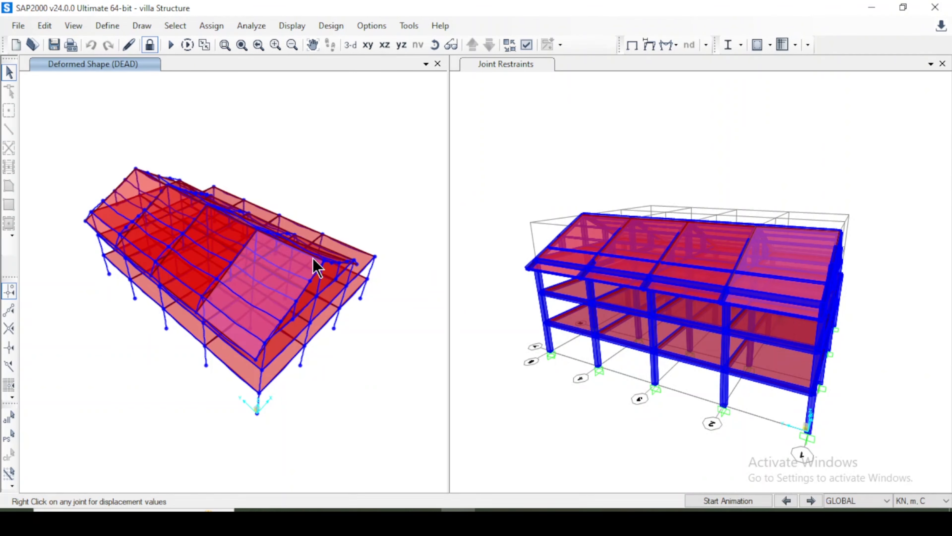
# Examine the animated deformed shape of the building under the DEAD case, and stop the animation.
pyautogui.moveTo(310, 261); pyautogui.dragTo(383, 315)
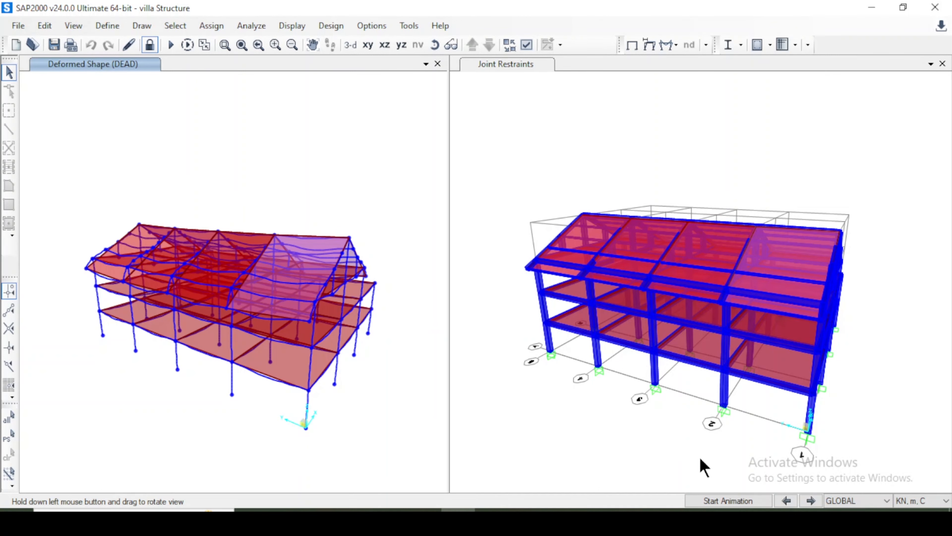
pyautogui.click(705, 501)
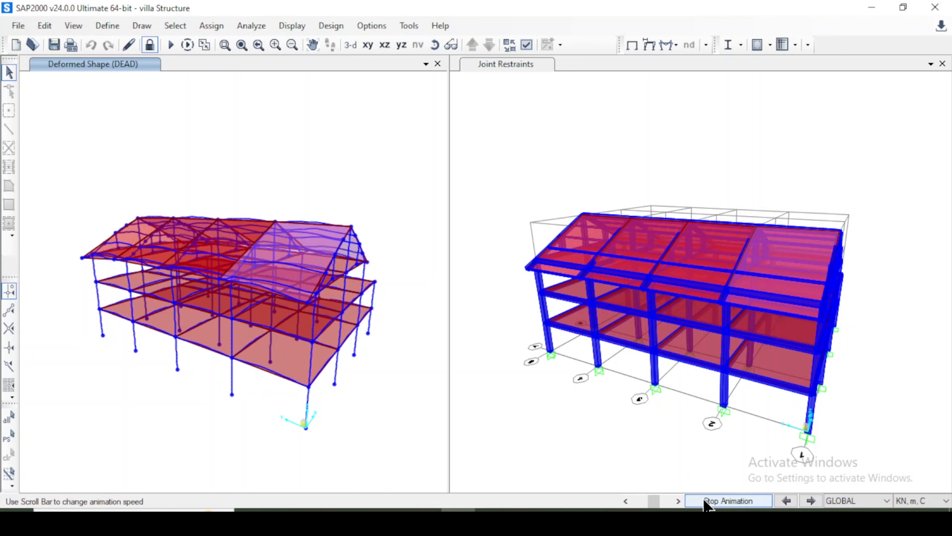
pyautogui.click(706, 503)
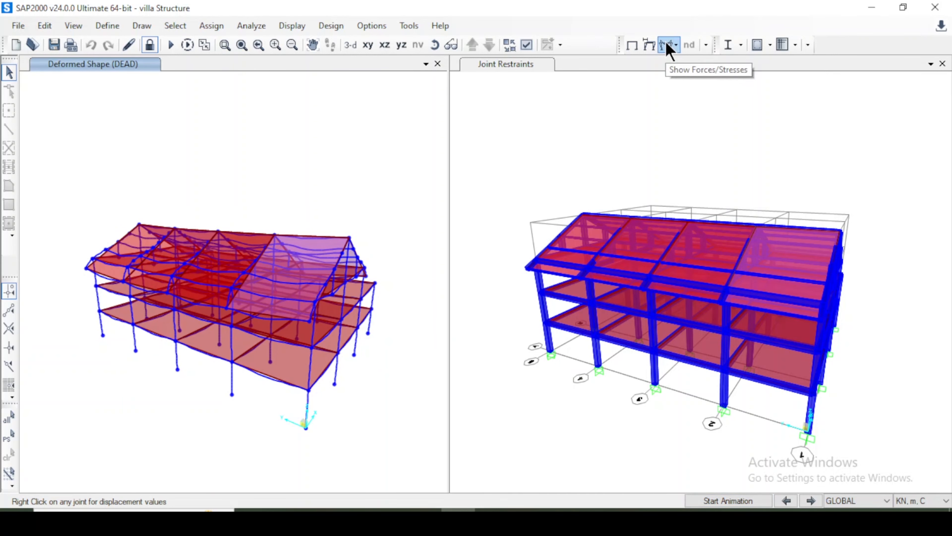
# Display the frame Moment 3-3 force diagram for the DEAD case with values shown.
pyautogui.click(666, 43)
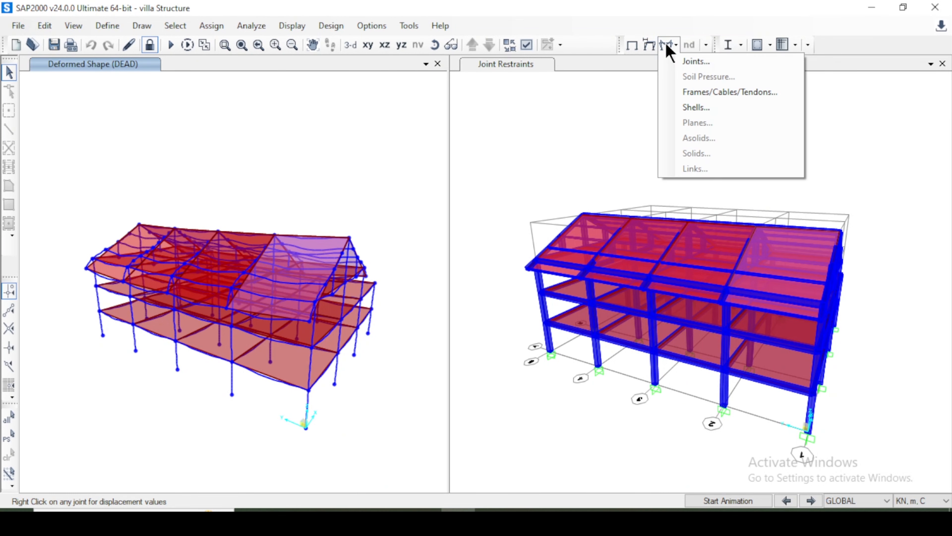
pyautogui.click(698, 93)
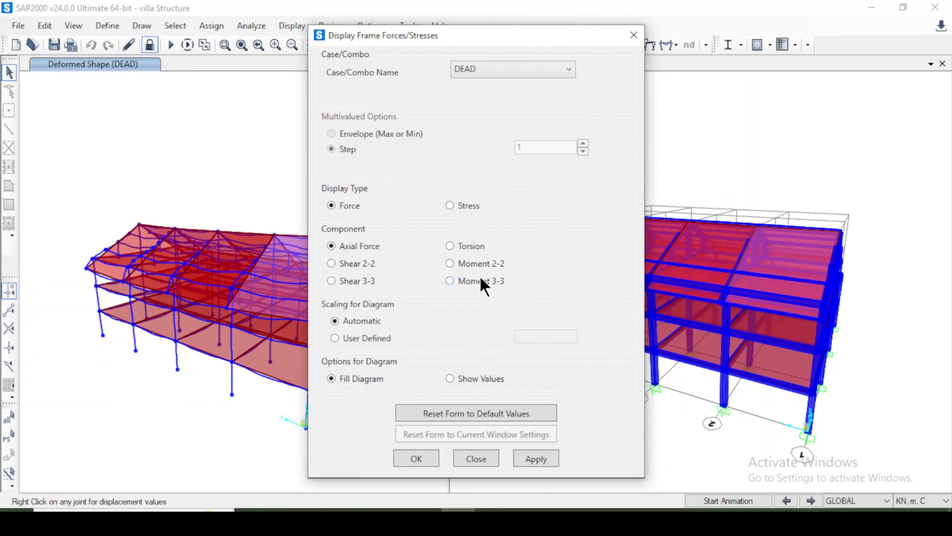
pyautogui.click(484, 277)
pyautogui.moveTo(483, 49); pyautogui.dragTo(693, 57)
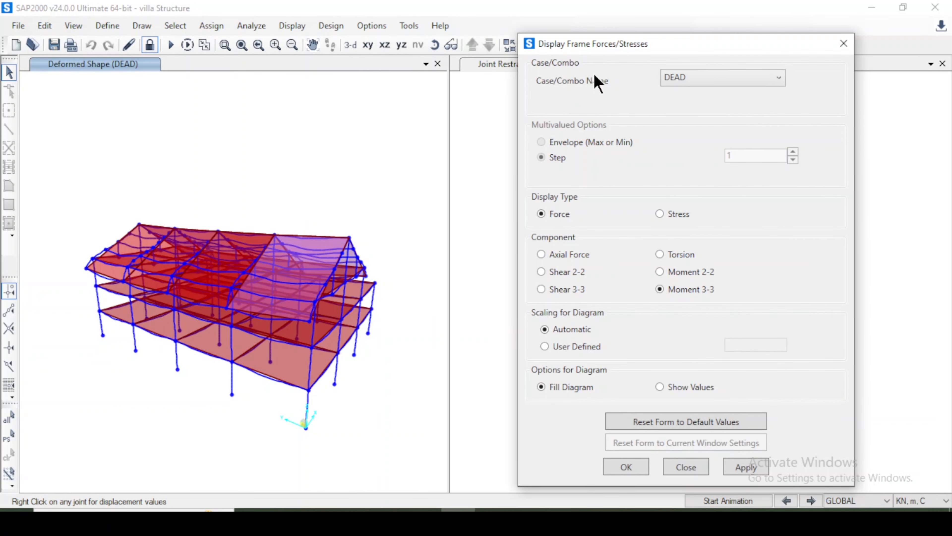
pyautogui.click(702, 77)
pyautogui.click(797, 319)
pyautogui.click(745, 467)
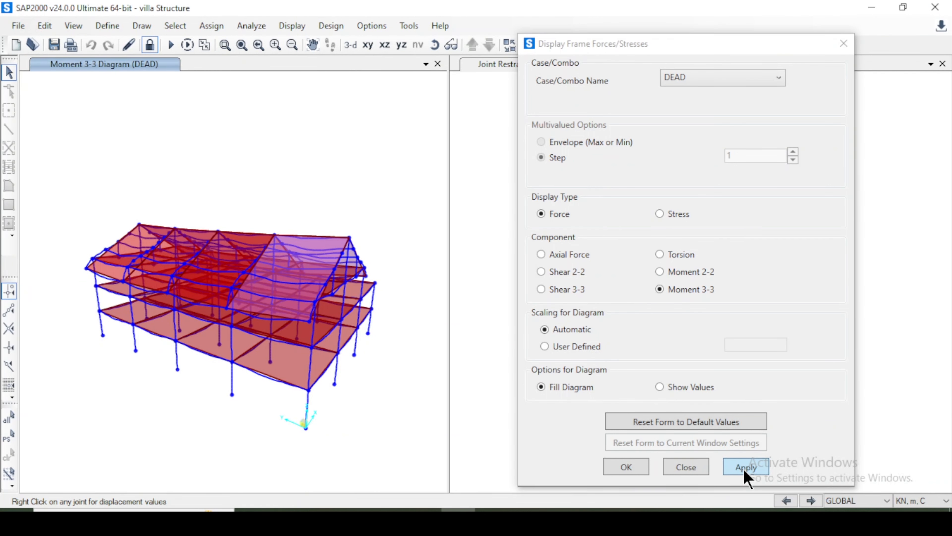
pyautogui.click(683, 388)
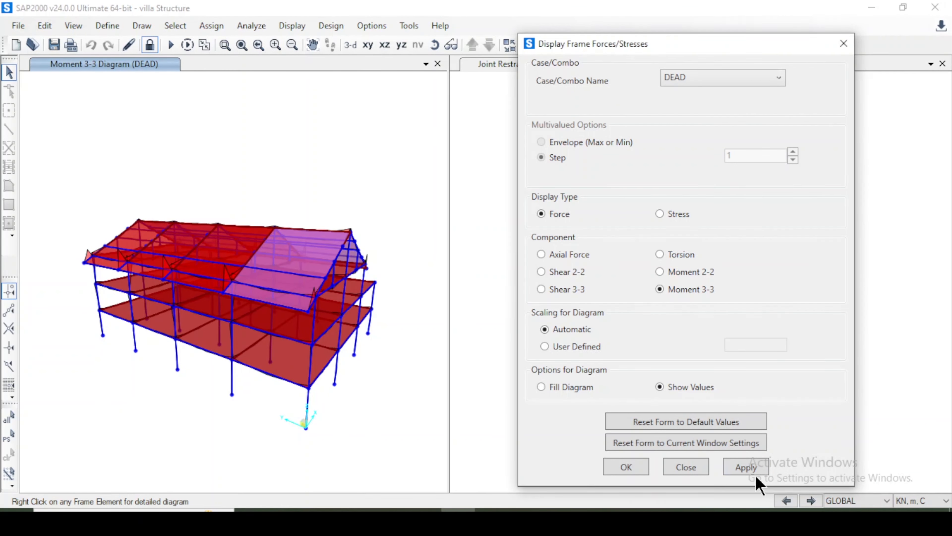
pyautogui.click(748, 469)
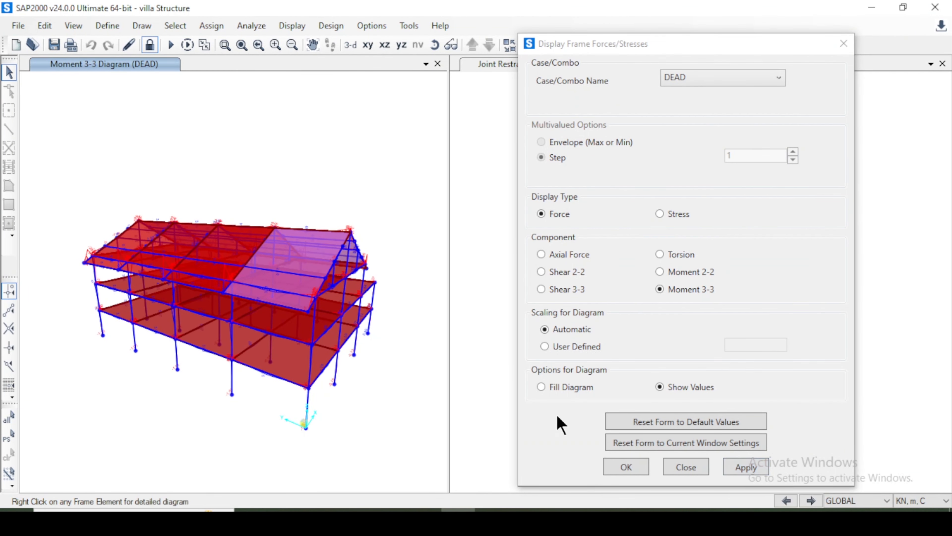
# Switch the force diagram view to a Y-Z elevation and display Shear 2-2 for the DEAD case.
pyautogui.click(402, 45)
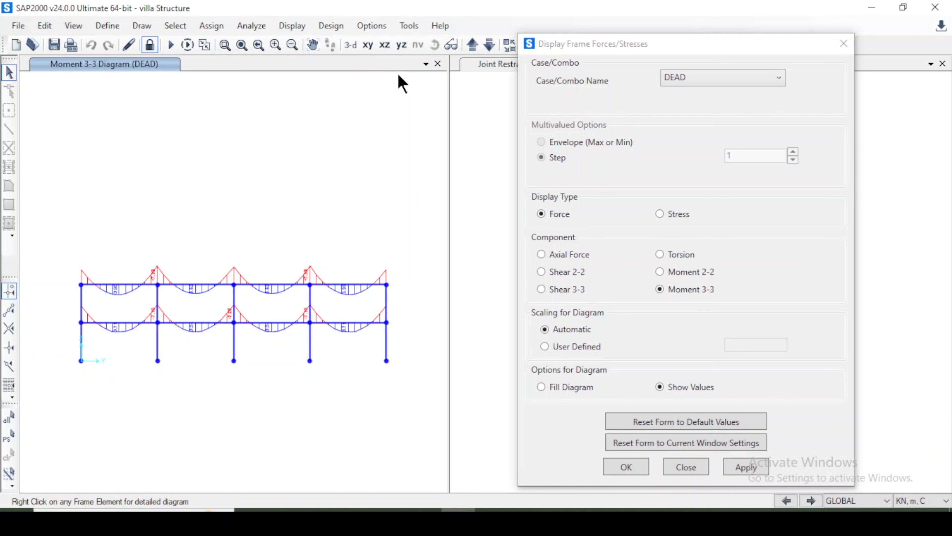
pyautogui.click(275, 45)
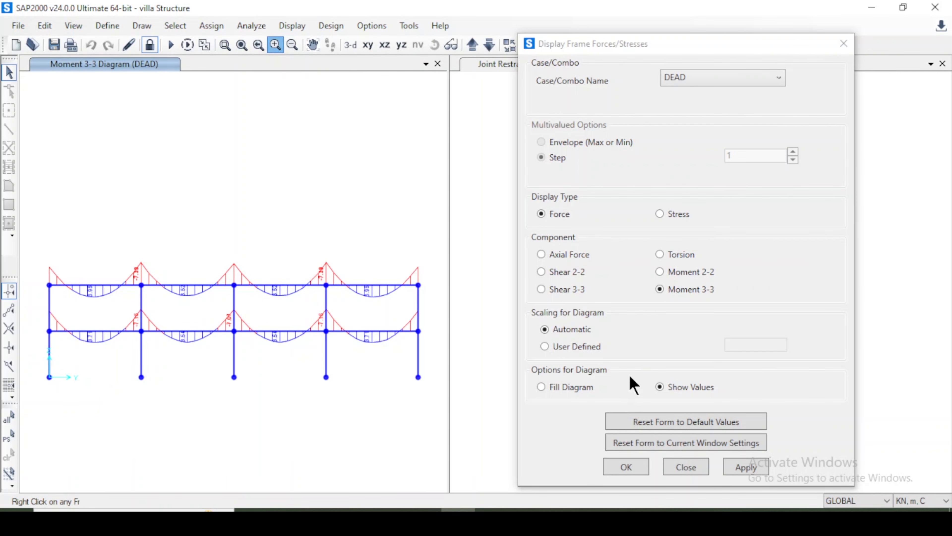
pyautogui.click(575, 272)
pyautogui.click(739, 467)
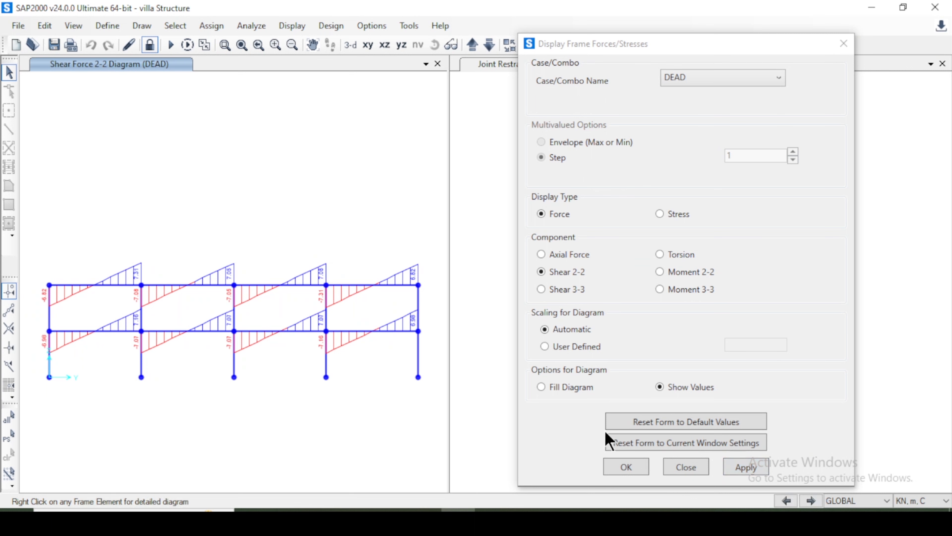
# Display the Shear 2-2 and Moment 3-3 diagrams for the UDCON34 combination on the Y-Z elevation.
pyautogui.click(724, 78)
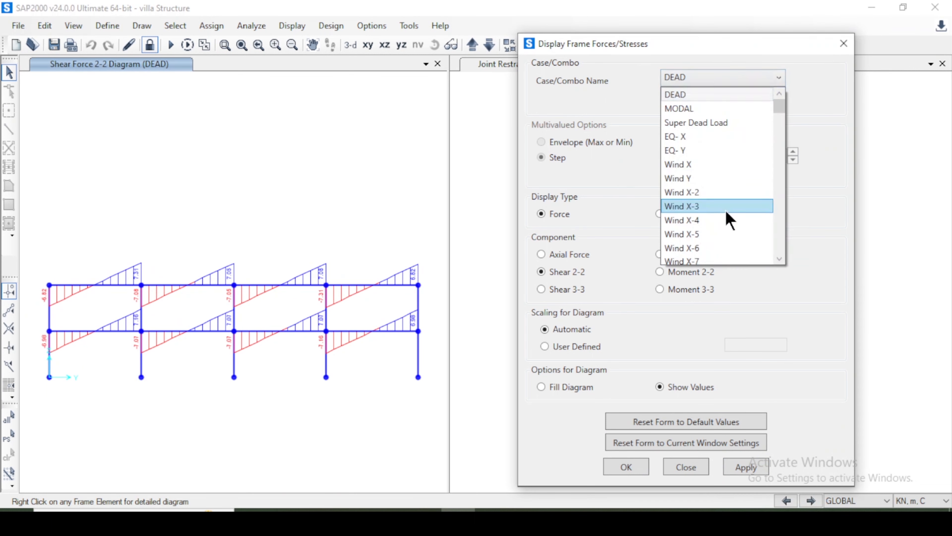
pyautogui.scroll(-5, 727, 183)
pyautogui.scroll(-8, 723, 180)
pyautogui.click(713, 214)
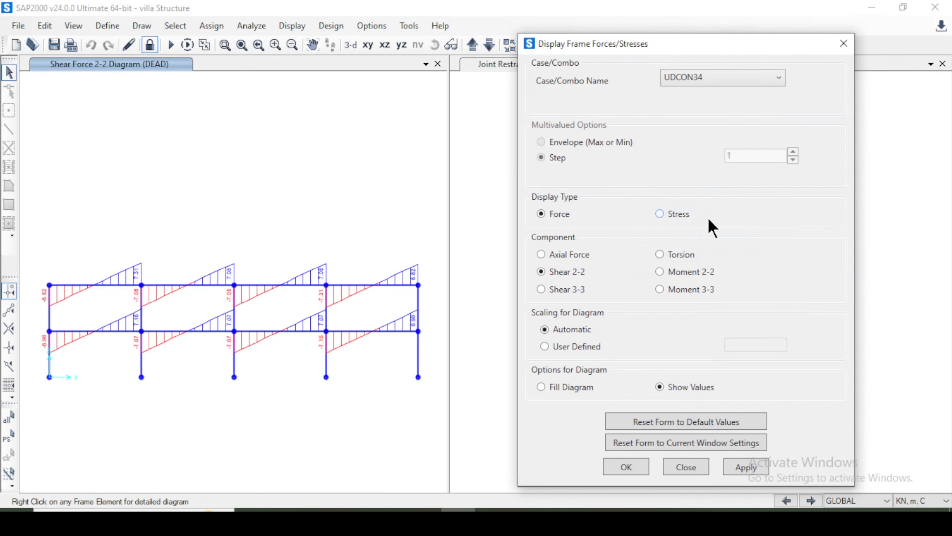
pyautogui.click(745, 468)
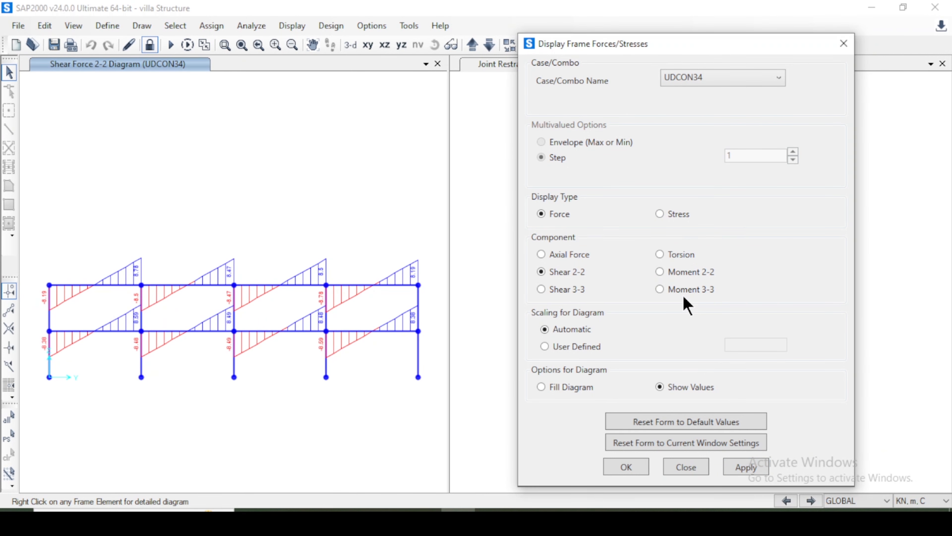
pyautogui.click(748, 468)
pyautogui.click(614, 469)
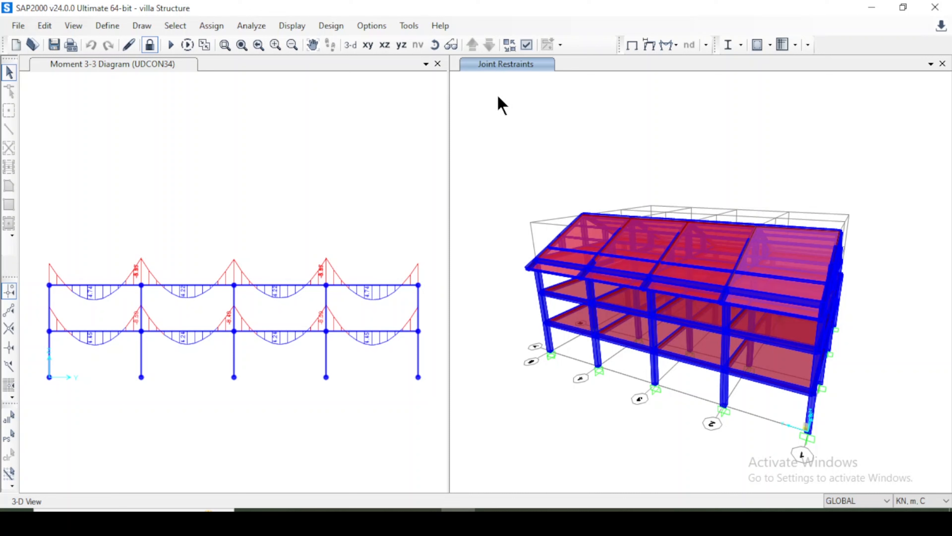
# Review the concrete frame design preferences and accept ACI 318-19 as the design code.
pyautogui.click(335, 26)
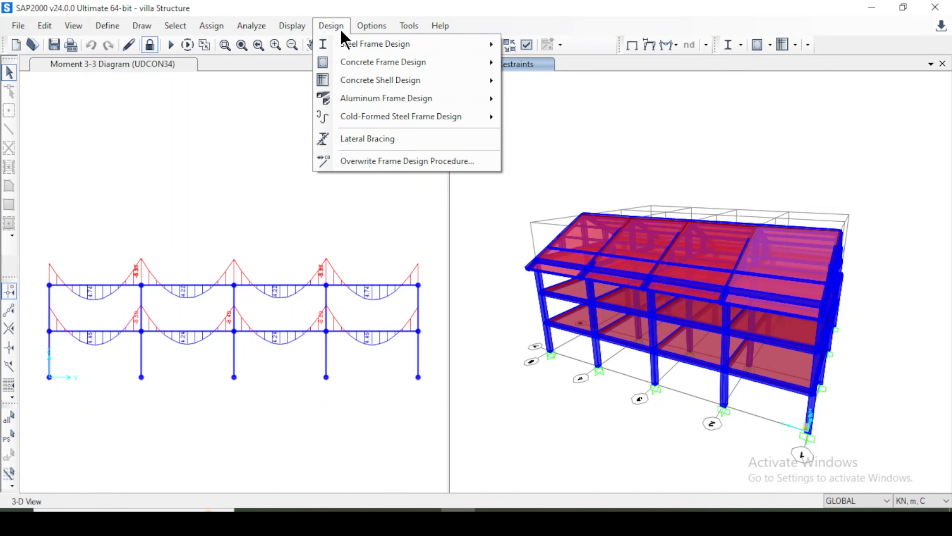
pyautogui.moveTo(378, 64)
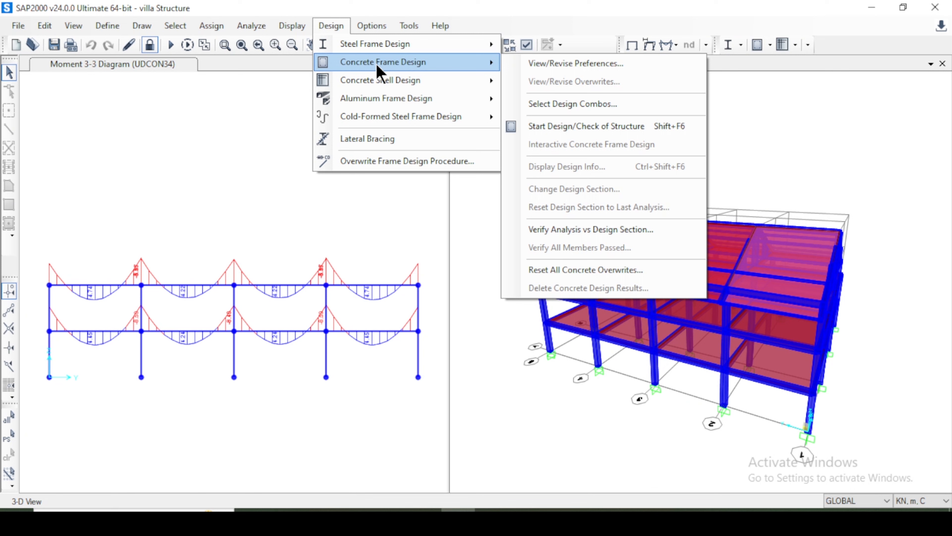
pyautogui.click(567, 72)
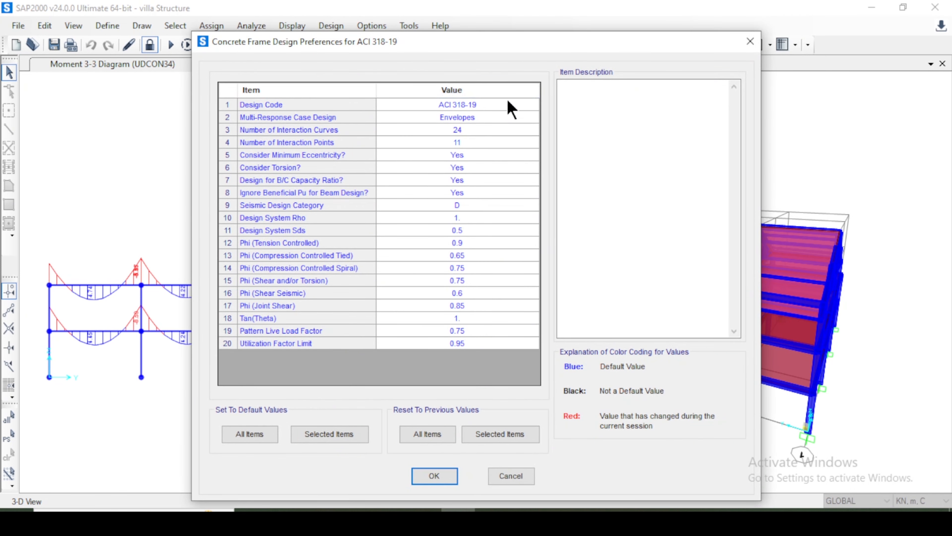
pyautogui.click(511, 108)
pyautogui.click(510, 109)
pyautogui.click(511, 109)
pyautogui.click(510, 109)
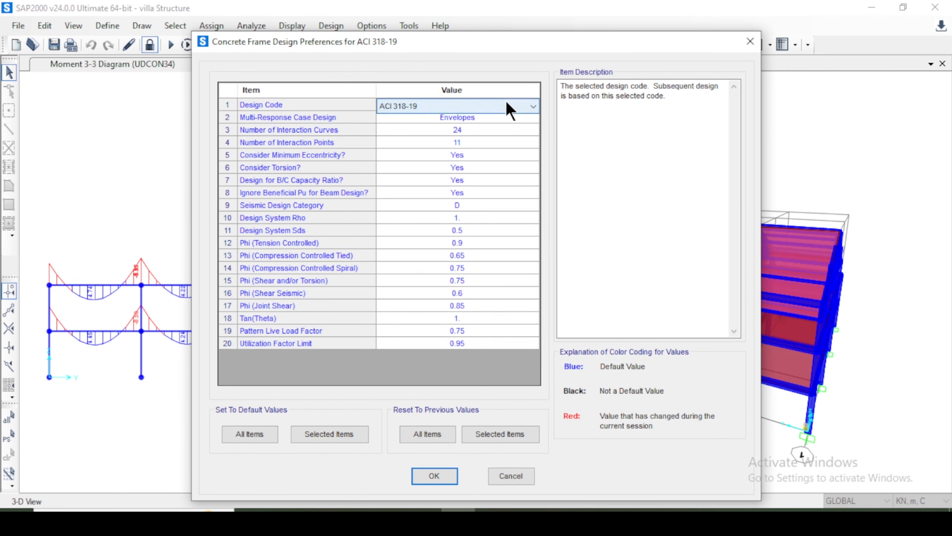
pyautogui.click(510, 108)
pyautogui.click(480, 371)
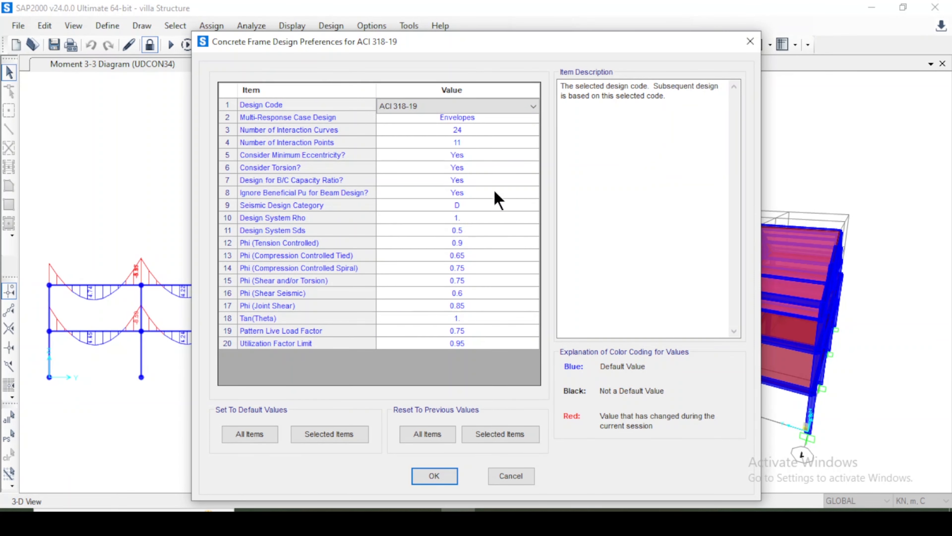
pyautogui.click(427, 478)
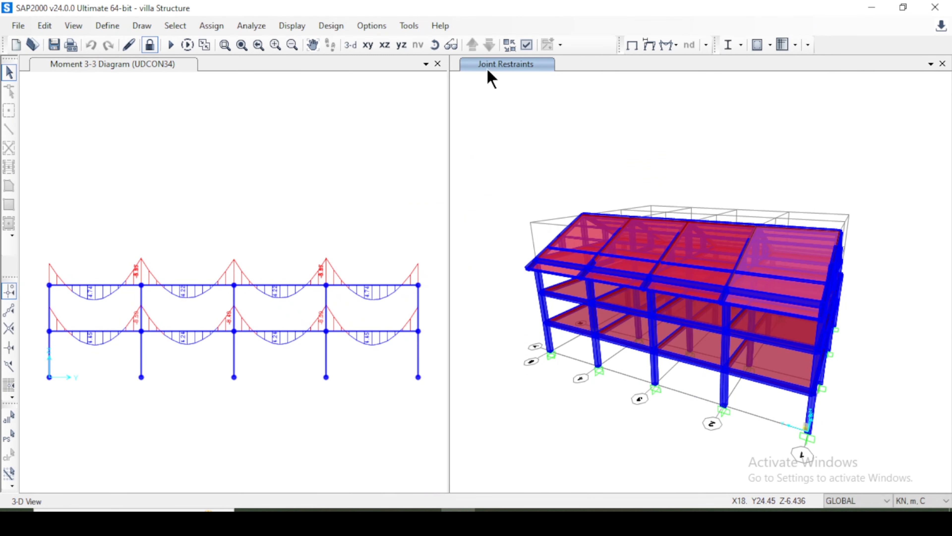
# Run the concrete frame design check of the structure and inspect the longitudinal reinforcing areas in 3D.
pyautogui.click(324, 28)
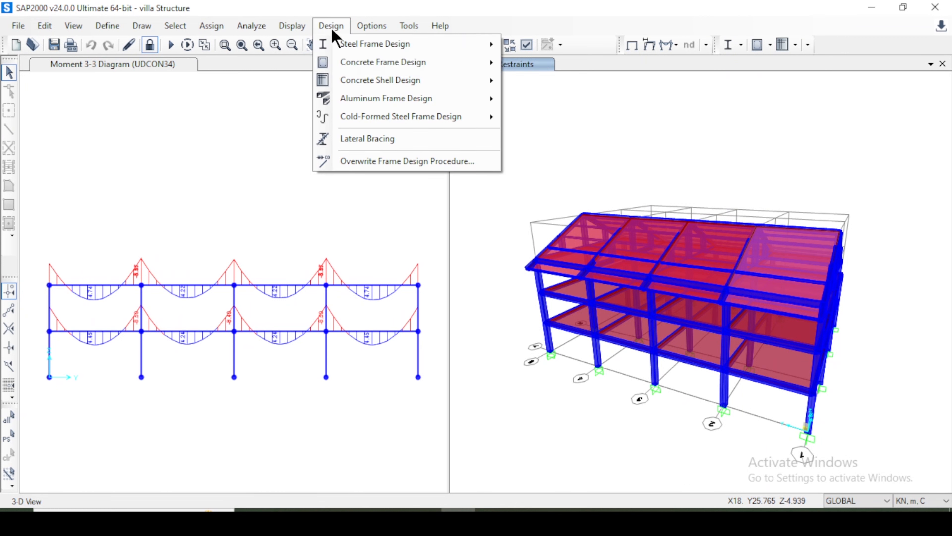
pyautogui.moveTo(421, 61)
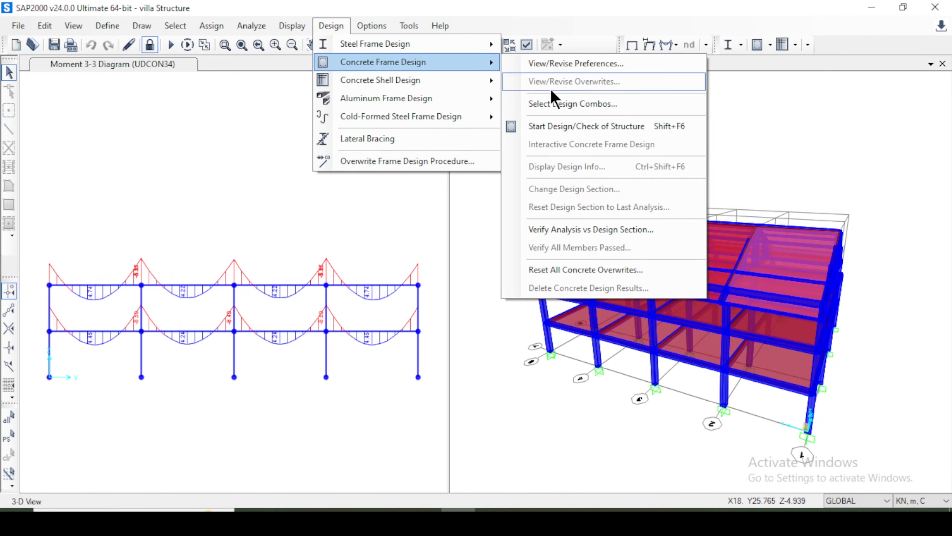
pyautogui.click(584, 127)
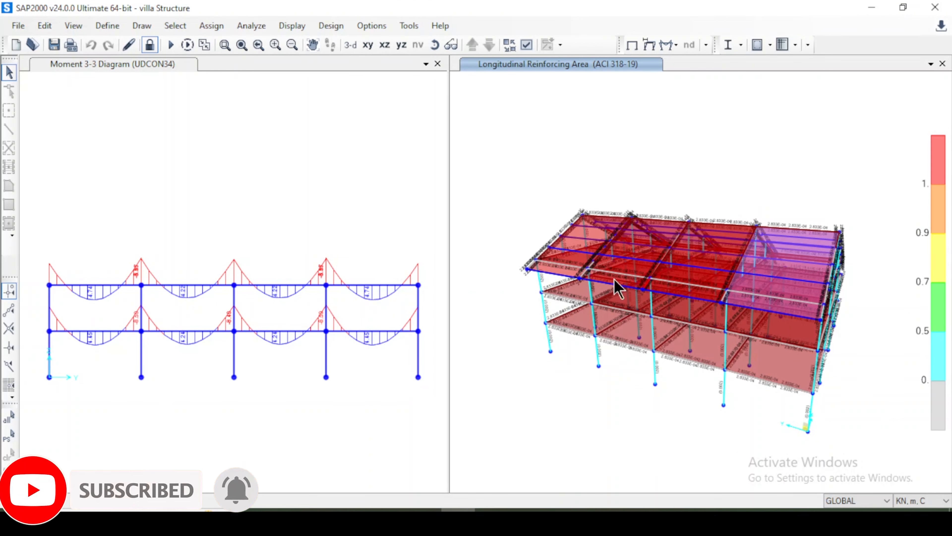
pyautogui.click(435, 45)
pyautogui.moveTo(677, 166); pyautogui.dragTo(704, 191)
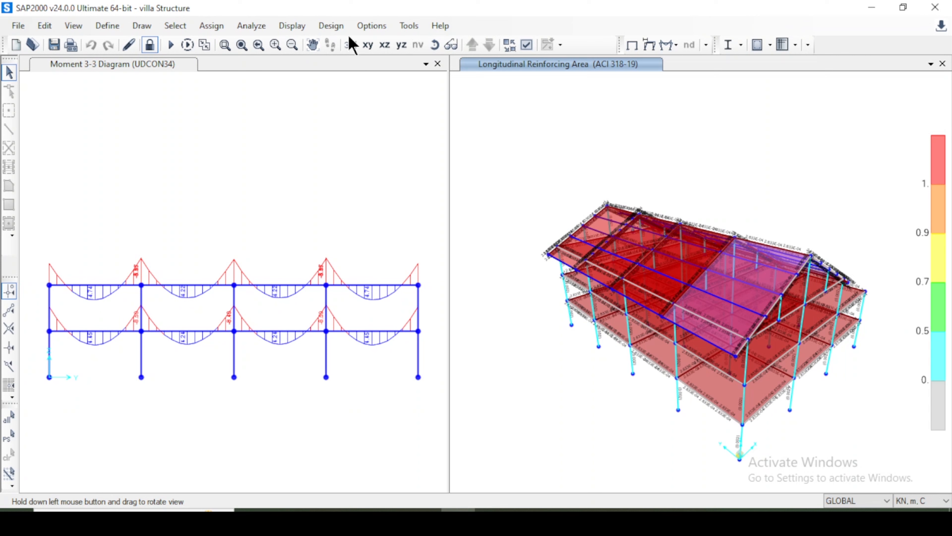
# Verify whether all concrete members passed the design check and select the failed frames.
pyautogui.click(332, 26)
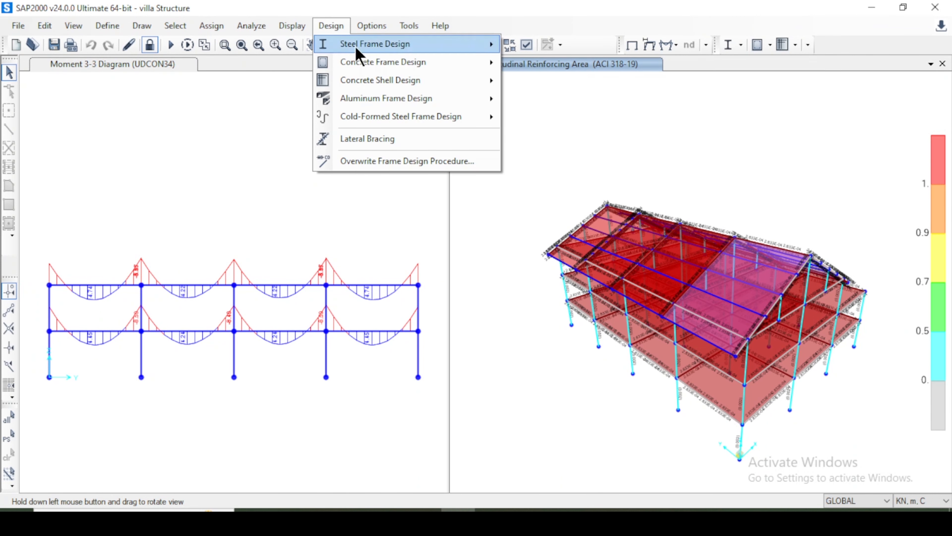
pyautogui.moveTo(376, 70)
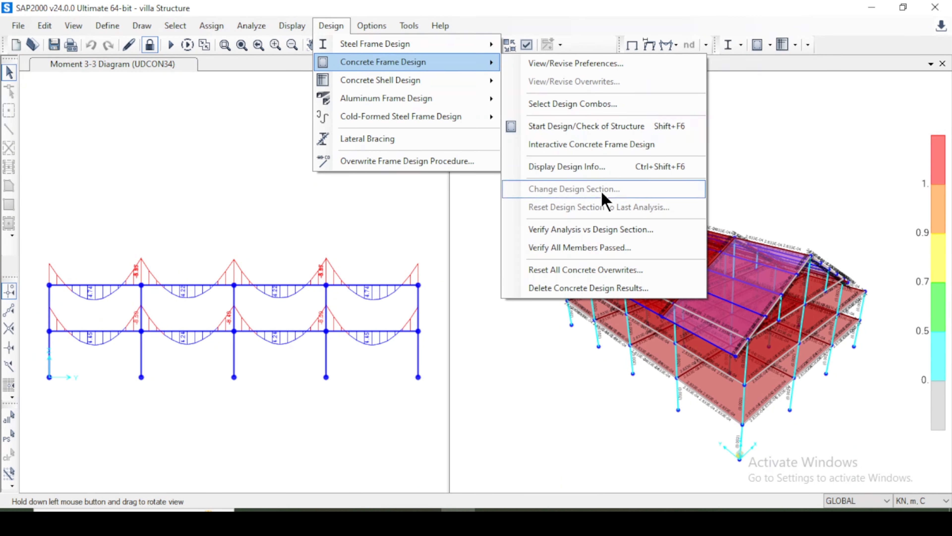
pyautogui.click(600, 248)
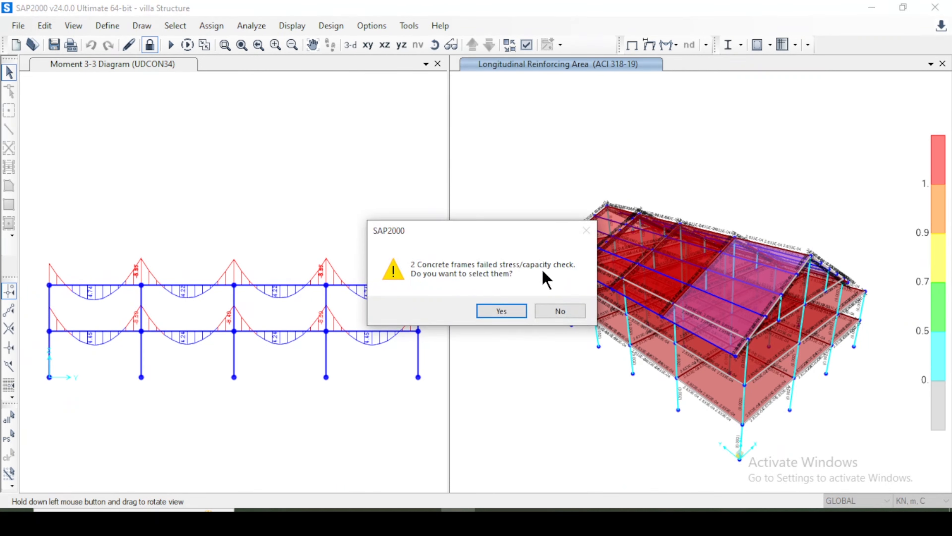
pyautogui.click(502, 311)
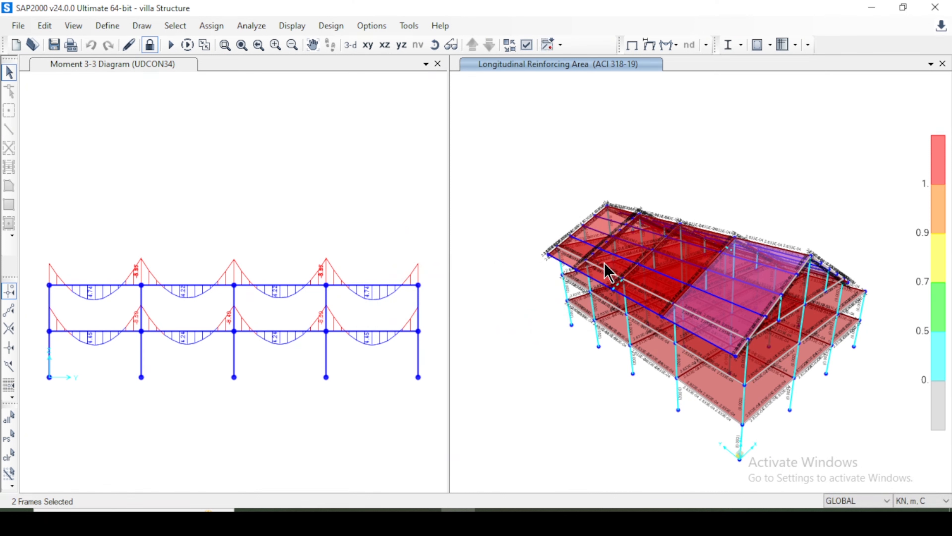
# Inspect the reinforcing areas from the building's long side and select a ground-floor column.
pyautogui.click(435, 45)
pyautogui.moveTo(563, 187); pyautogui.dragTo(658, 178)
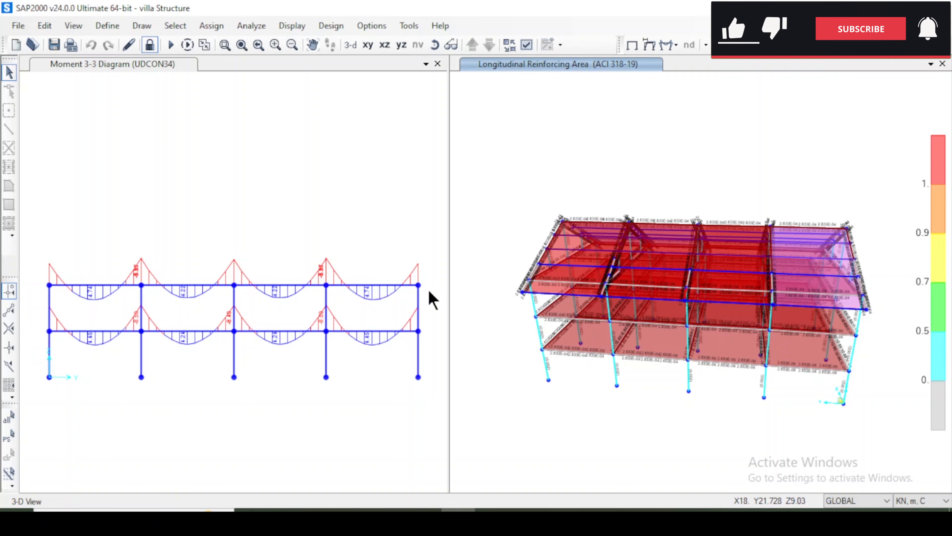
pyautogui.click(765, 385)
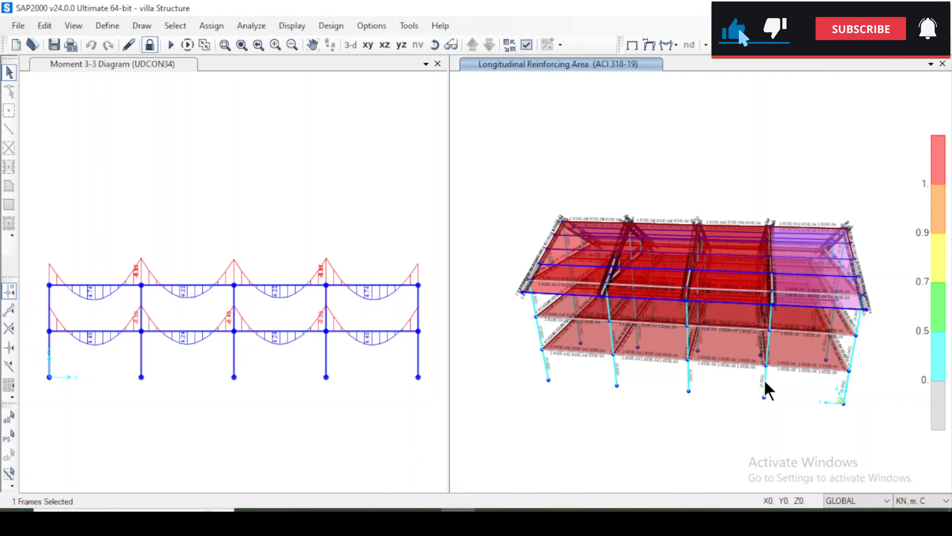
# Open the selected ground-floor column's concrete check information and review its shear design details for combination DCON1.
pyautogui.rightClick(765, 383)
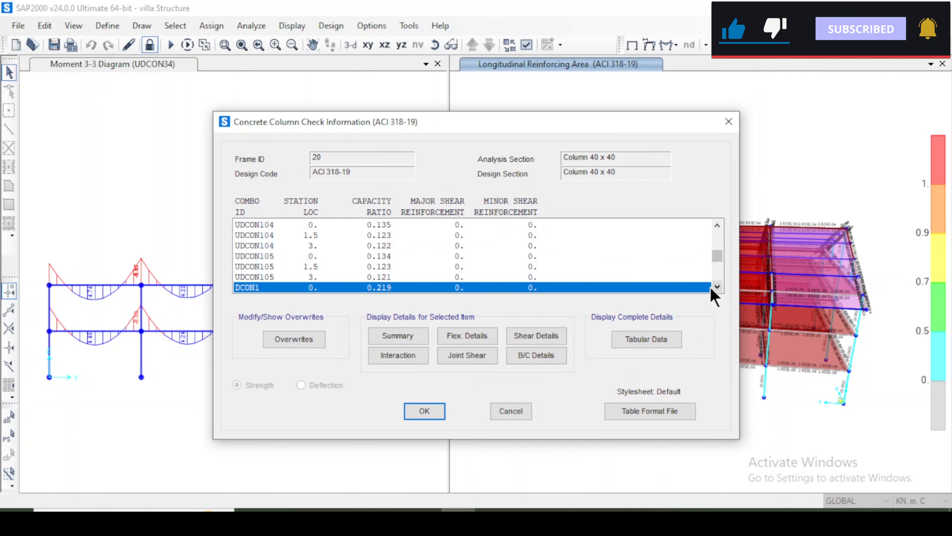
pyautogui.click(549, 337)
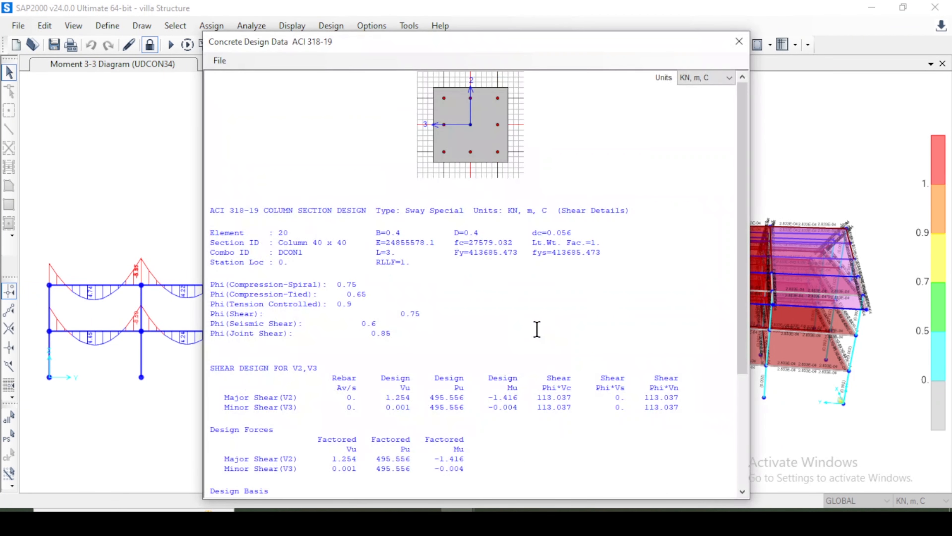
pyautogui.scroll(-5, 397, 304)
pyautogui.scroll(5, 382, 336)
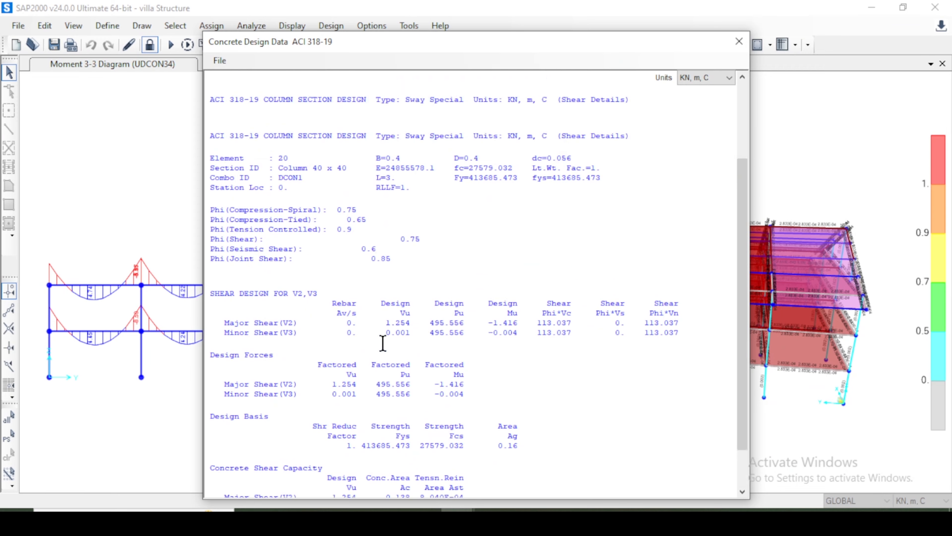
pyautogui.click(737, 48)
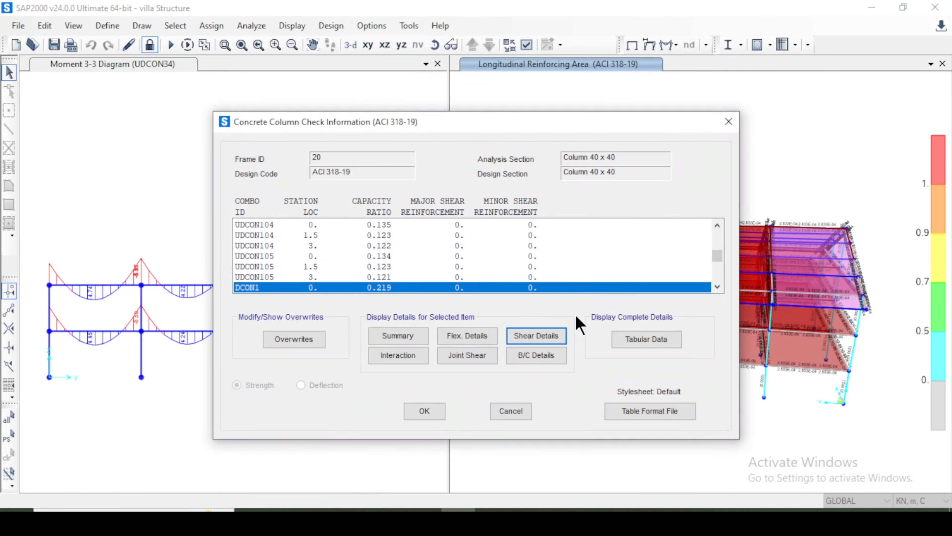
# Review the column's flexural design details for DCON1, including its section ID, biaxial moment check and moment factors.
pyautogui.click(468, 335)
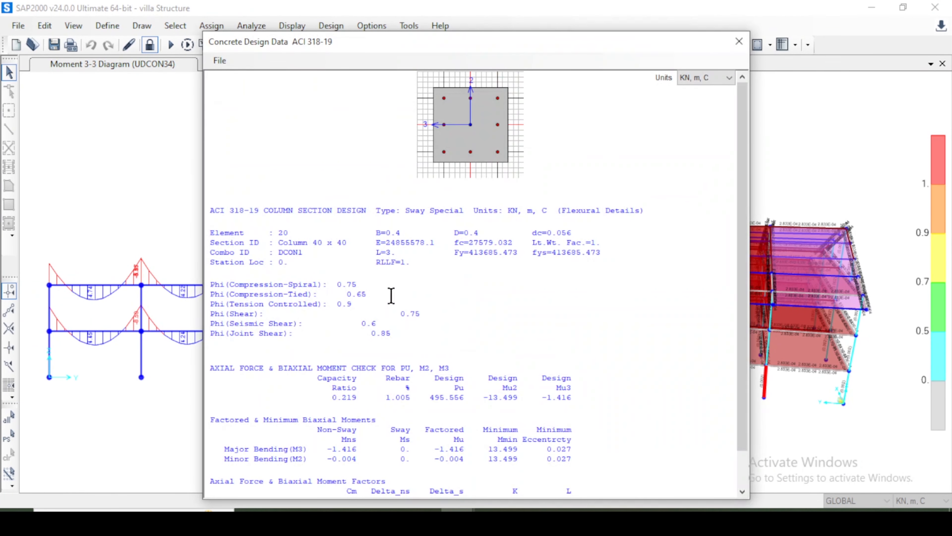
pyautogui.moveTo(300, 242); pyautogui.dragTo(337, 243)
pyautogui.doubleClick(325, 261)
pyautogui.doubleClick(324, 243)
pyautogui.click(281, 241)
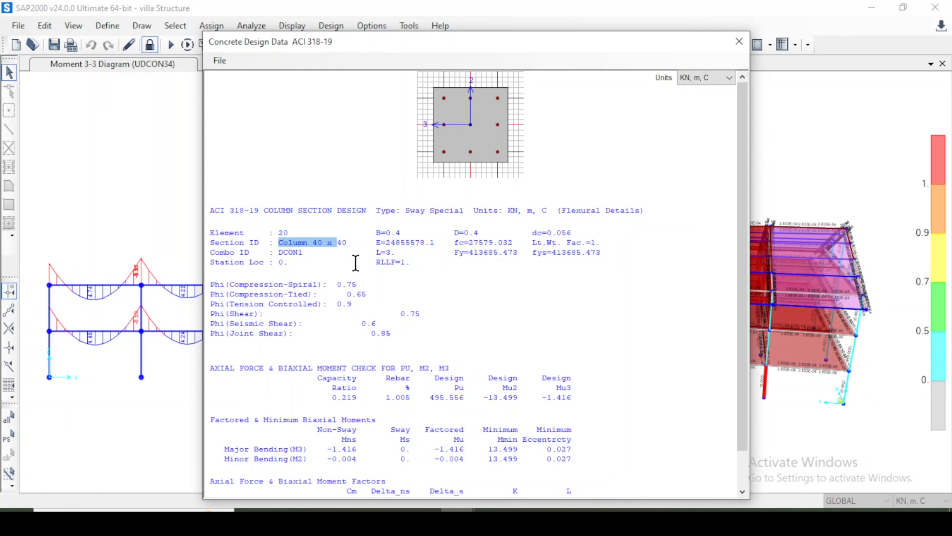
pyautogui.scroll(-1, 514, 359)
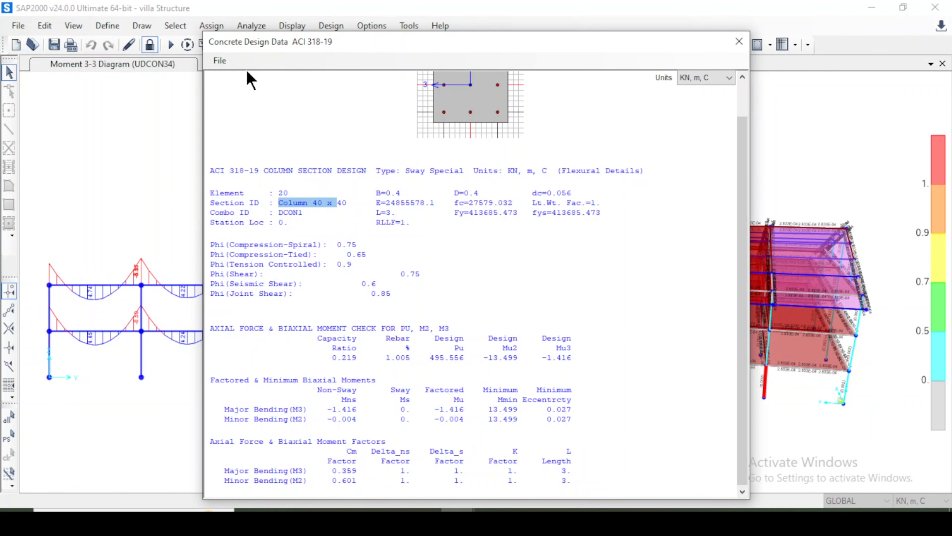
pyautogui.click(220, 61)
pyautogui.click(738, 42)
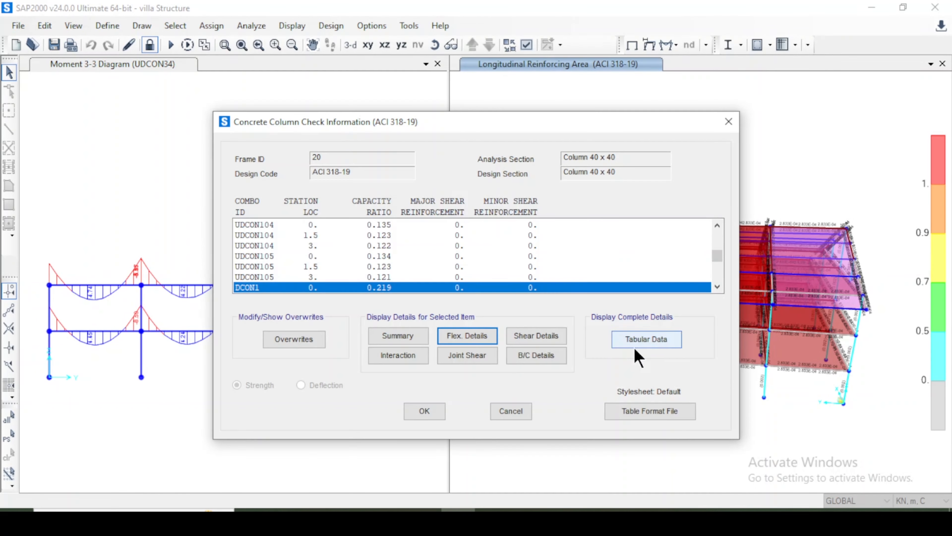
# Read through the column's design summary for combination DCON1 and close the report.
pyautogui.click(390, 337)
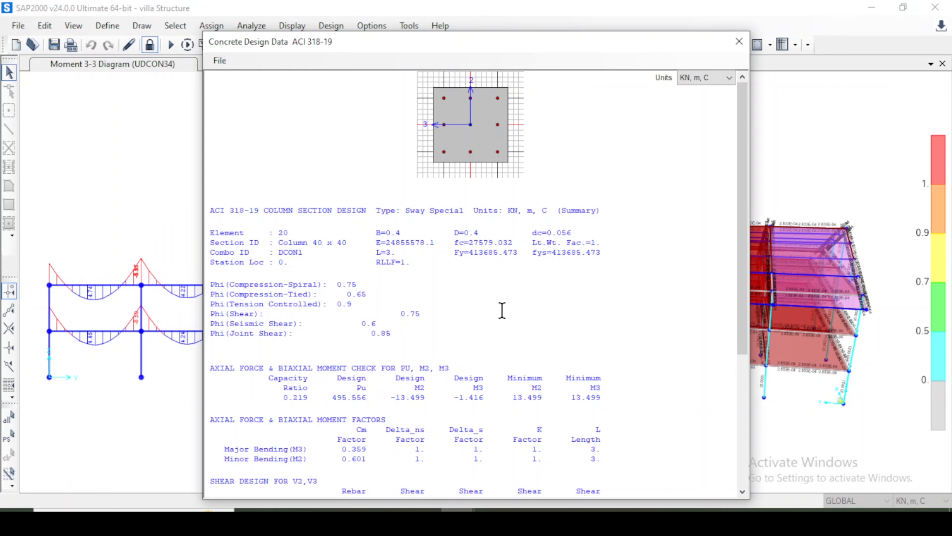
pyautogui.scroll(-7, 501, 311)
pyautogui.scroll(5, 438, 337)
pyautogui.scroll(2, 437, 337)
pyautogui.click(738, 41)
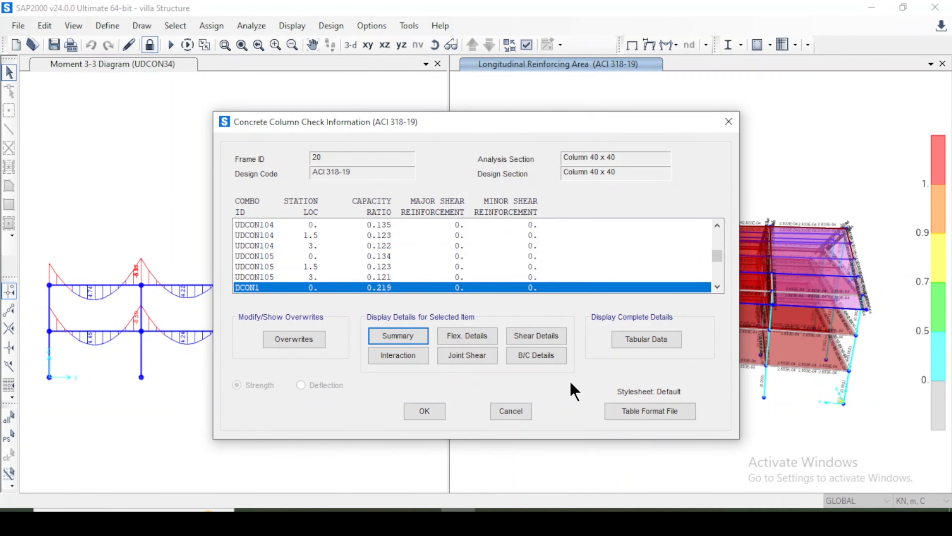
# Compare the column's interaction surface with the phi, no phi and no phi with fy increase options, and close the column check information.
pyautogui.click(399, 355)
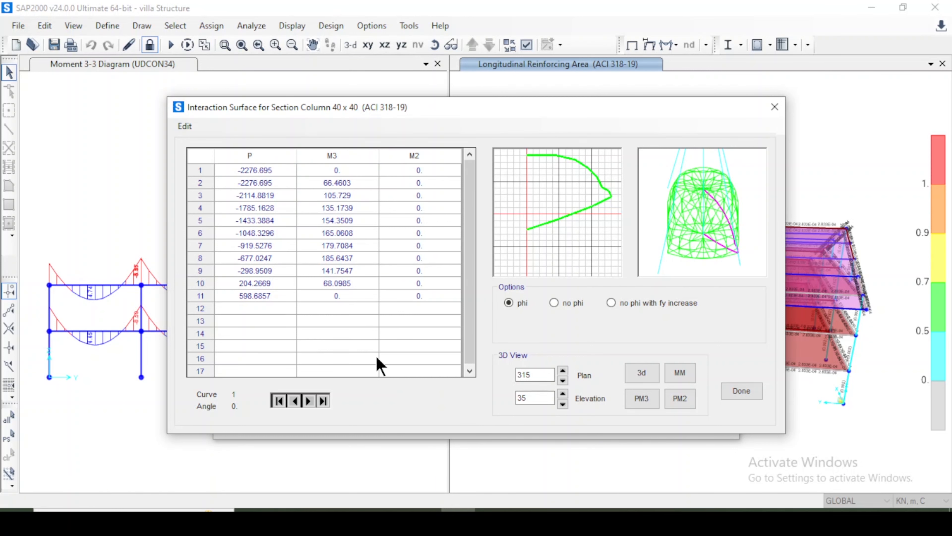
pyautogui.moveTo(234, 167); pyautogui.dragTo(389, 303)
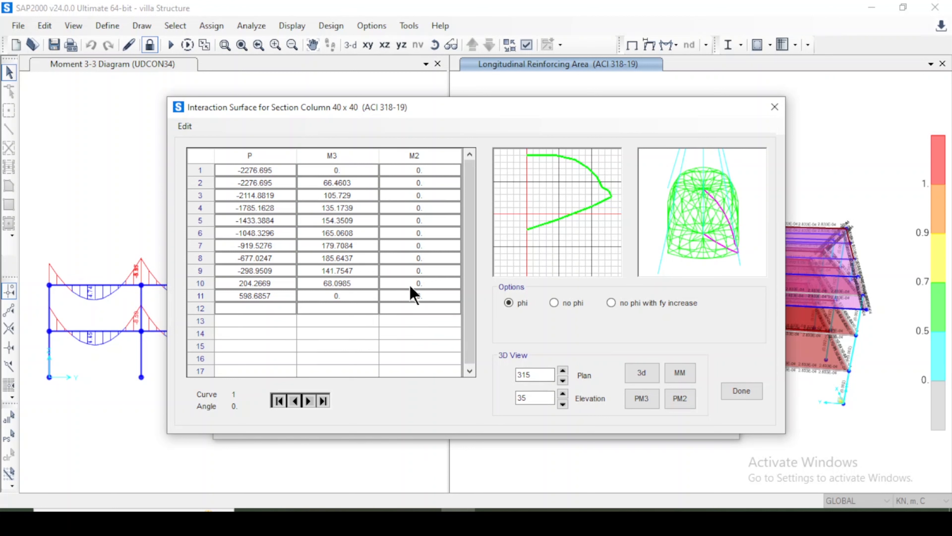
pyautogui.click(554, 303)
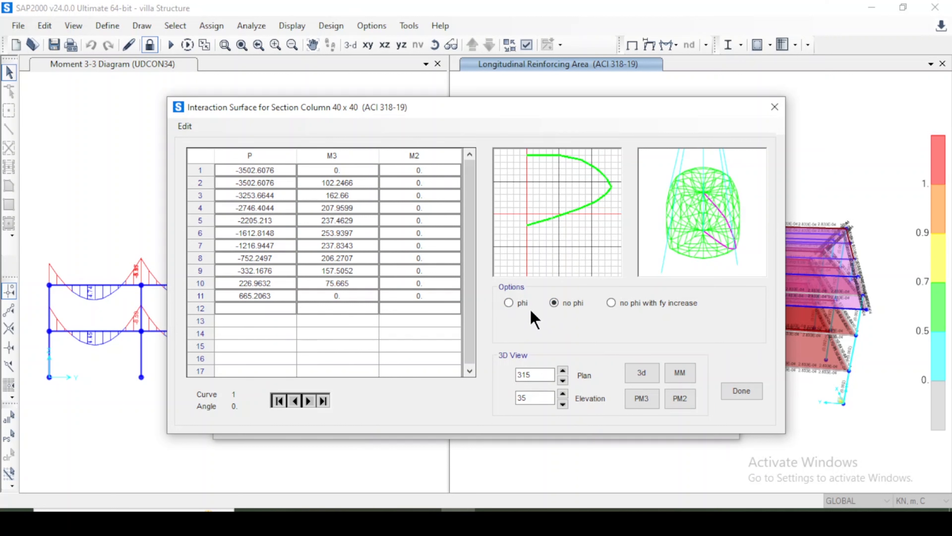
pyautogui.click(520, 304)
pyautogui.click(629, 310)
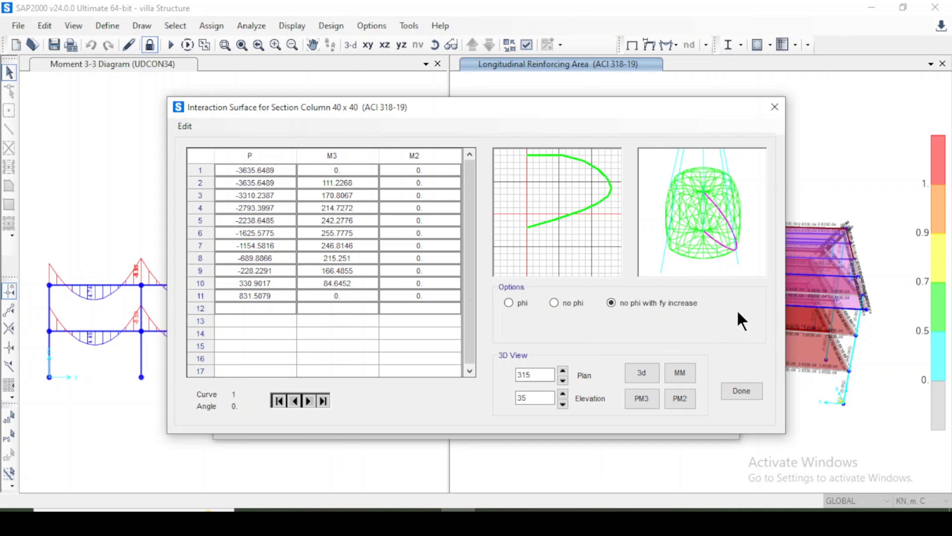
pyautogui.click(741, 392)
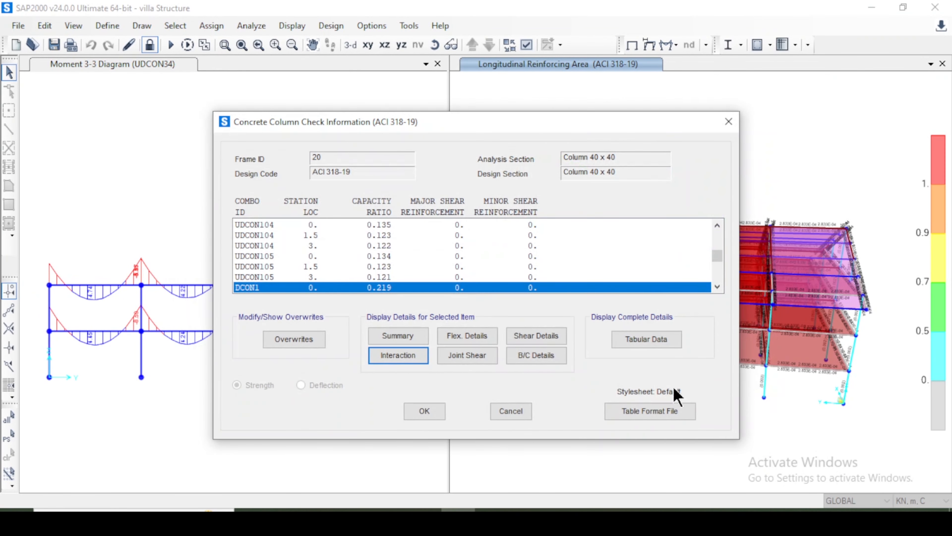
pyautogui.click(658, 415)
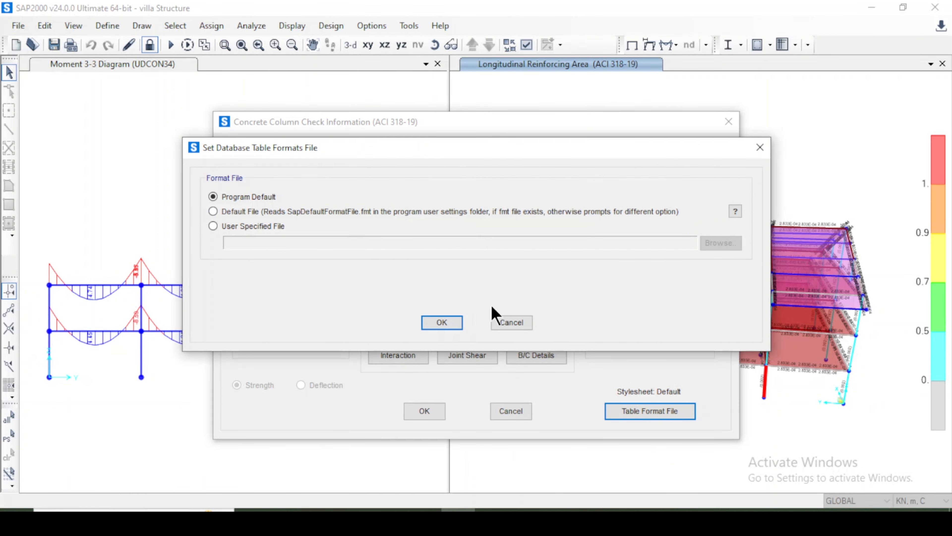
pyautogui.click(504, 323)
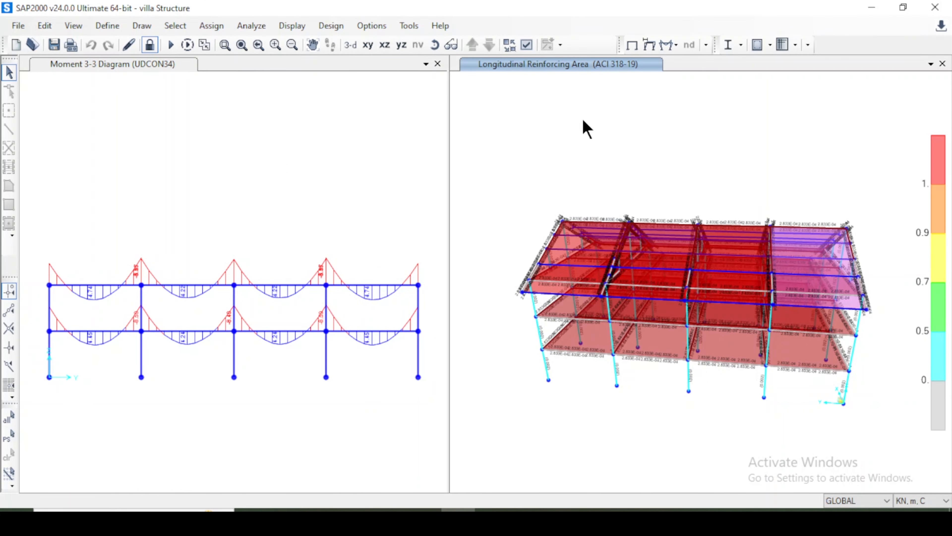